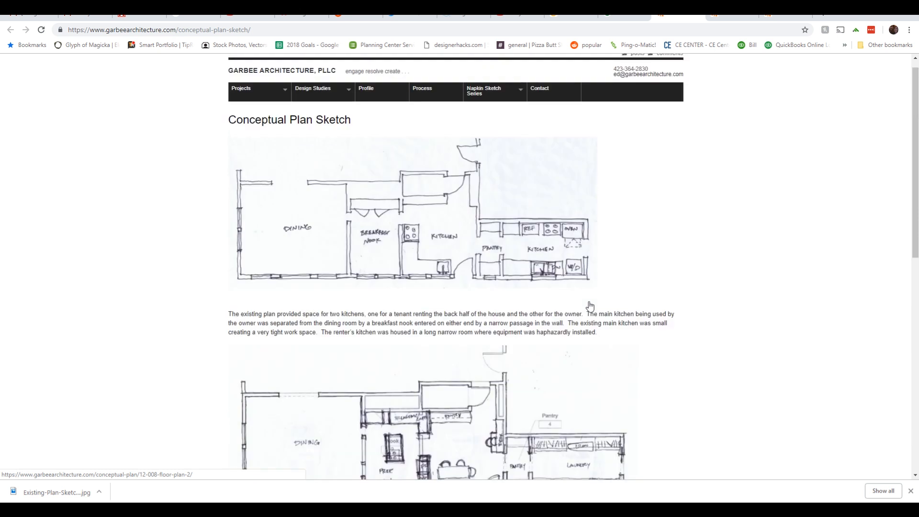
pyautogui.scroll(-1, 588, 301)
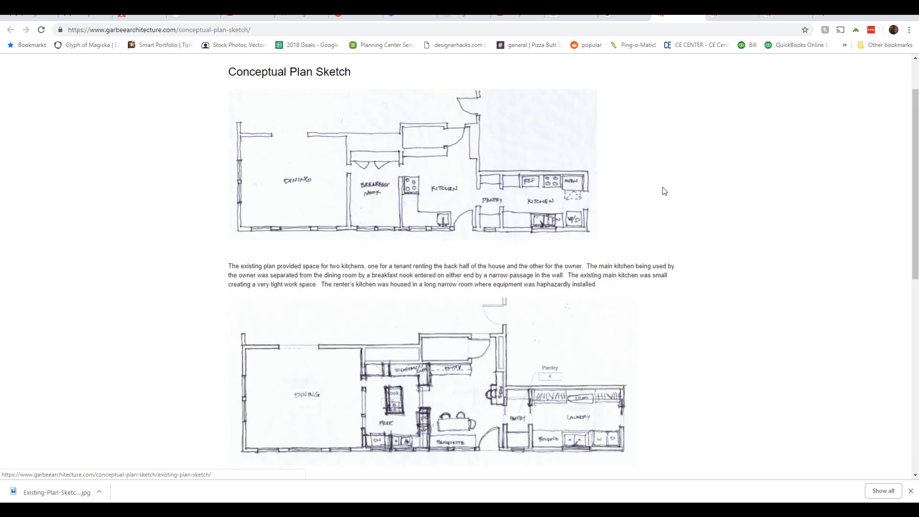
pyautogui.rightClick(546, 146)
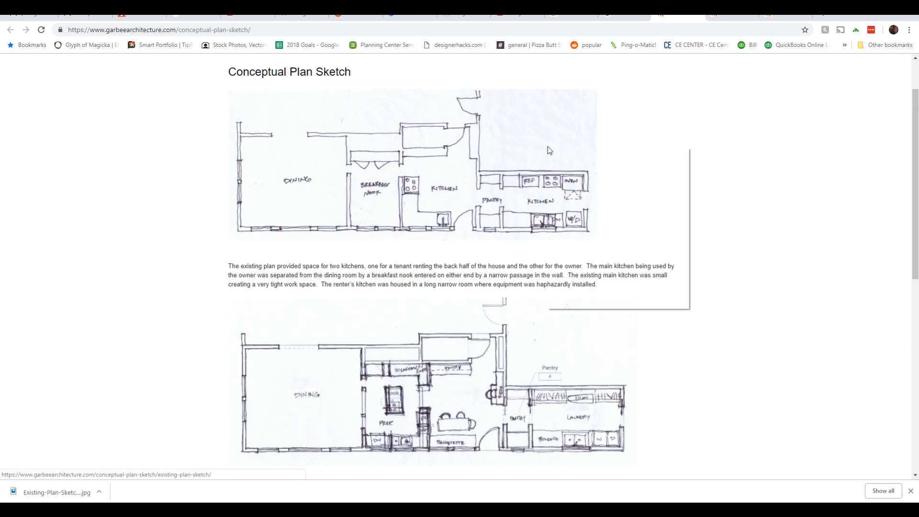
pyautogui.click(785, 177)
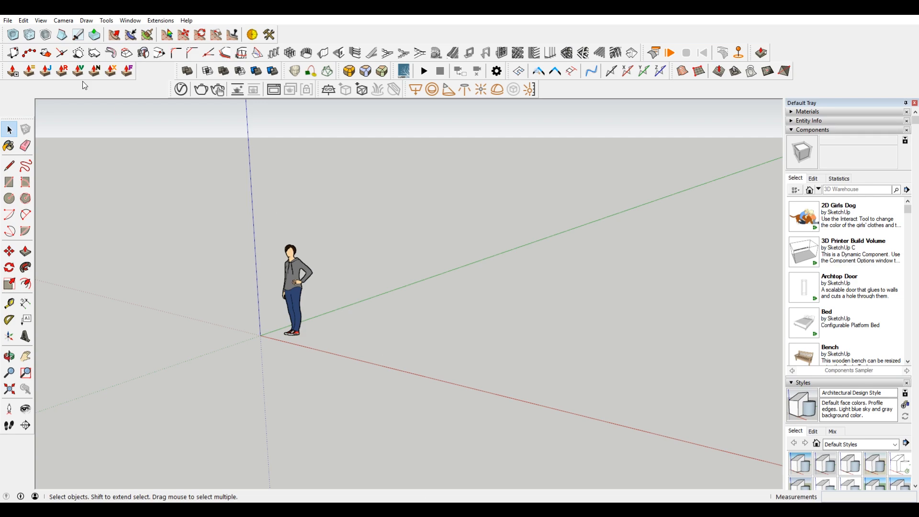
# Step: In SketchUp, import Existing-Plan-Sketch-950x390.jpg from the Downloads folder as an image
pyautogui.click(7, 20)
pyautogui.click(67, 185)
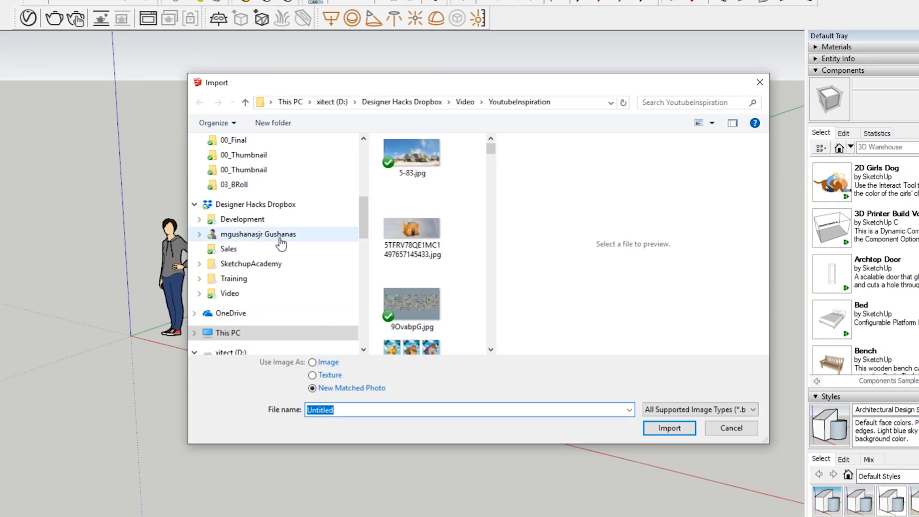
pyautogui.scroll(4, 275, 185)
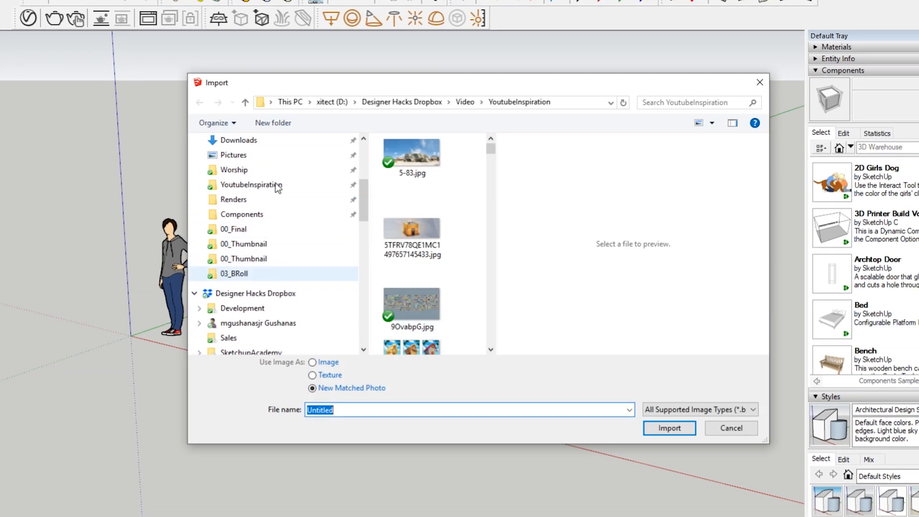
pyautogui.click(242, 213)
pyautogui.click(410, 151)
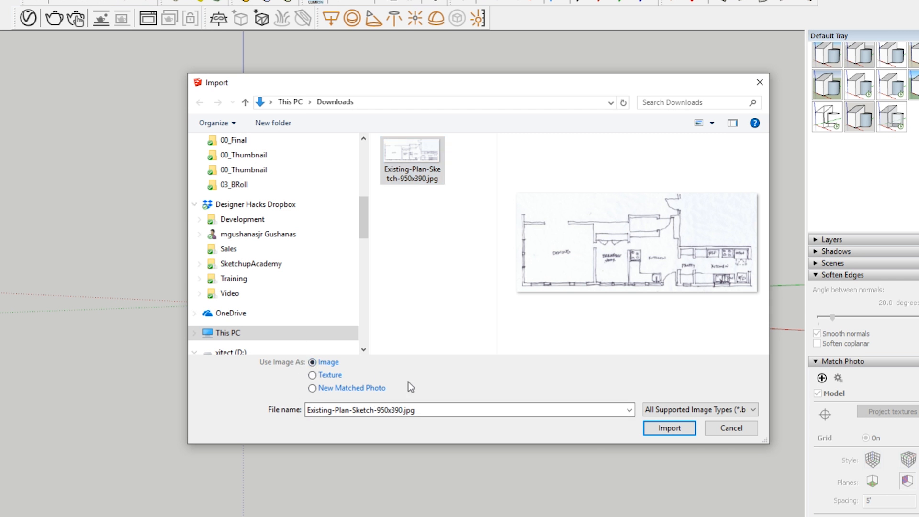
pyautogui.click(682, 428)
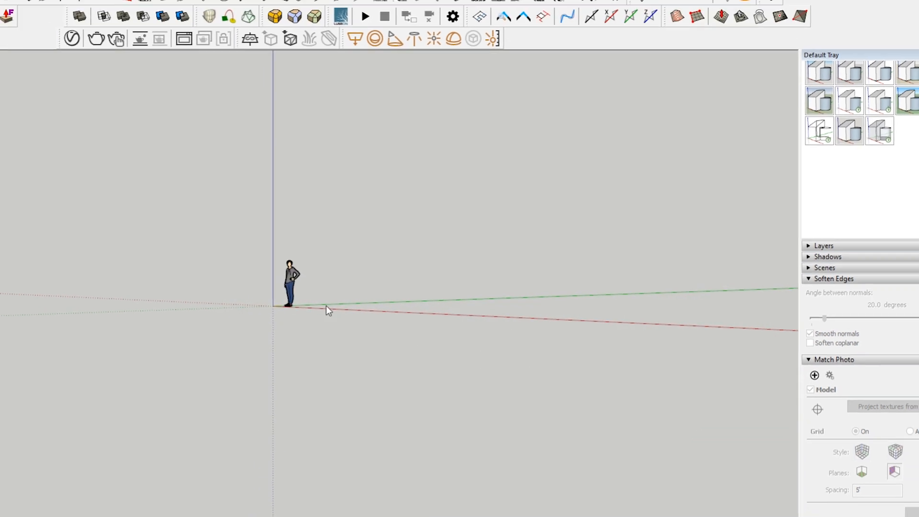
# Step: Place the floor plan image flat on the ground plane beside the scale figure by picking its two corner points
pyautogui.moveTo(381, 256); pyautogui.dragTo(475, 430, button='middle')
pyautogui.click(396, 315)
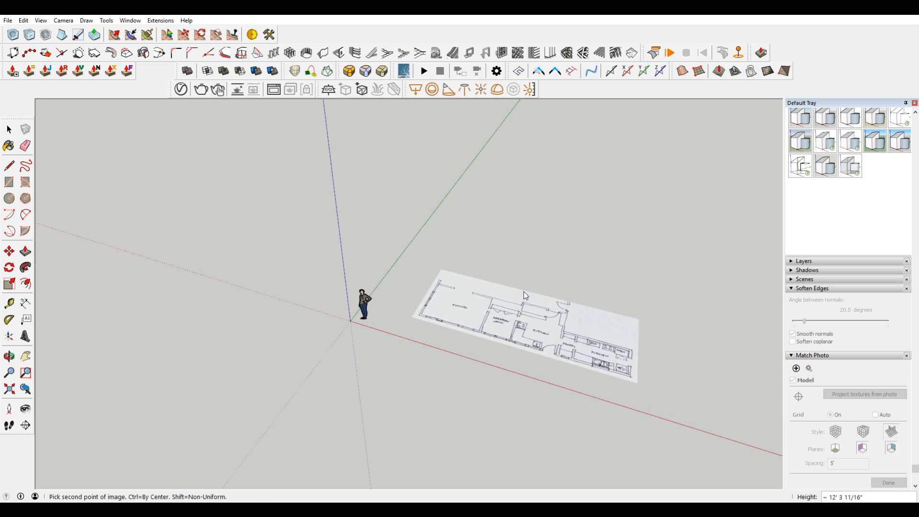
pyautogui.click(641, 285)
pyautogui.moveTo(407, 231); pyautogui.dragTo(494, 237, button='middle')
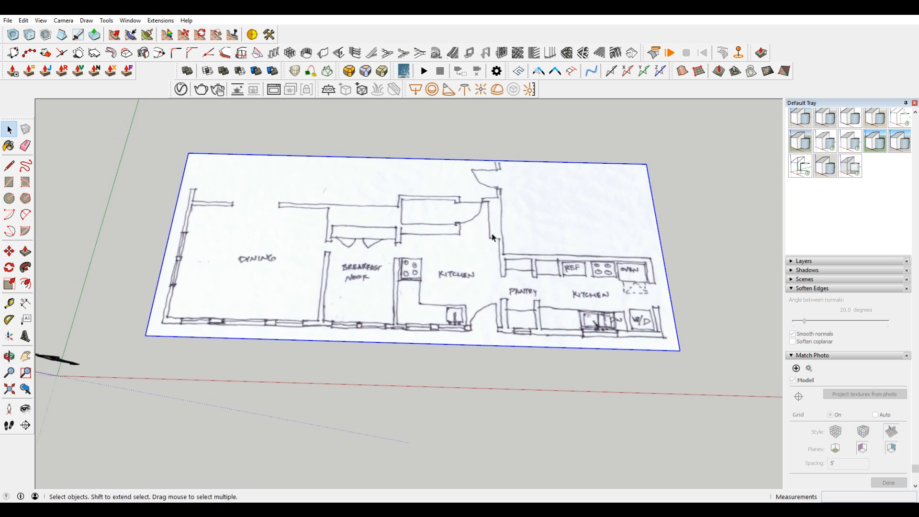
# Step: Move the plan image so the outer wall corner of the dining room sits on the origin
pyautogui.scroll(-2, 494, 237)
pyautogui.press('m')
pyautogui.scroll(2, 223, 309)
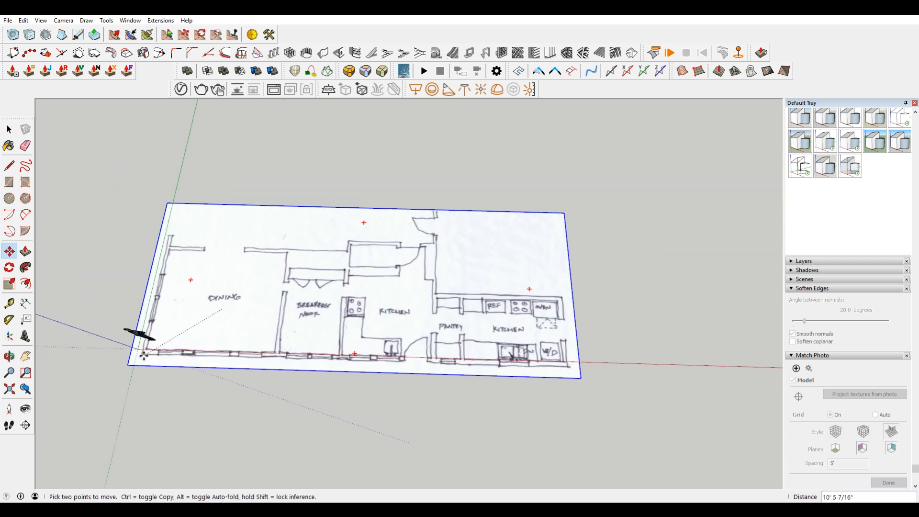
# Step: Examine how the plan's outer dining room corner and exterior walls line up with the origin and the axes
pyautogui.scroll(1, 214, 310)
pyautogui.keyDown('shift'); pyautogui.moveTo(292, 301); pyautogui.dragTo(371, 243, button='middle'); pyautogui.keyUp('shift')
pyautogui.moveTo(626, 192); pyautogui.dragTo(622, 215, button='middle')
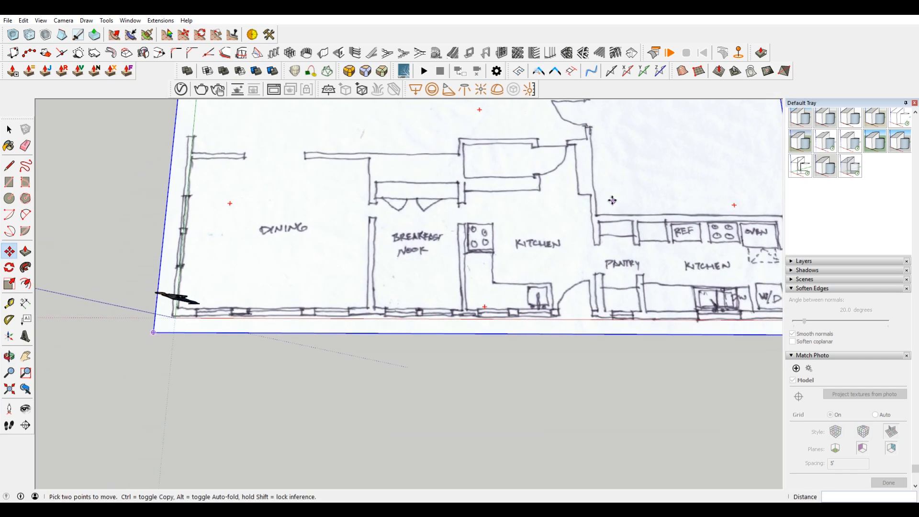
pyautogui.keyDown('shift'); pyautogui.moveTo(570, 165); pyautogui.dragTo(535, 238, button='middle'); pyautogui.keyUp('shift')
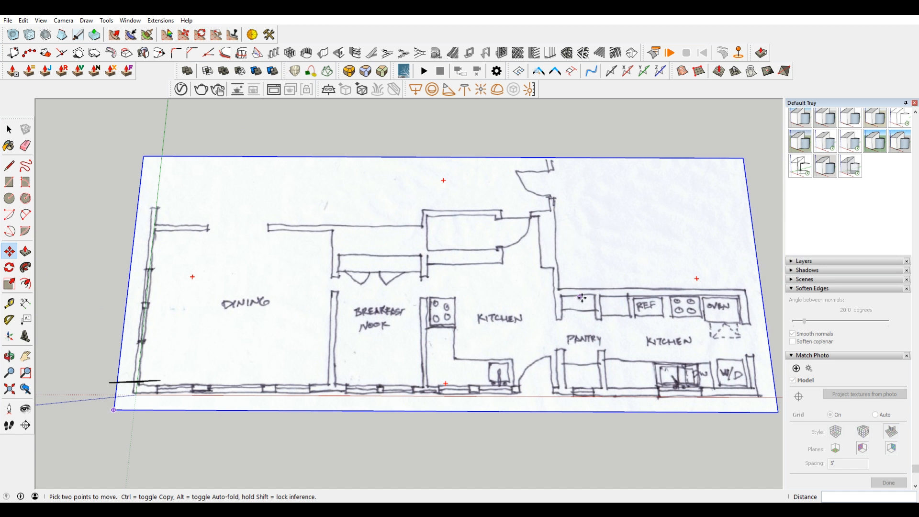
pyautogui.keyDown('shift'); pyautogui.moveTo(565, 250); pyautogui.dragTo(587, 229, button='middle'); pyautogui.keyUp('shift')
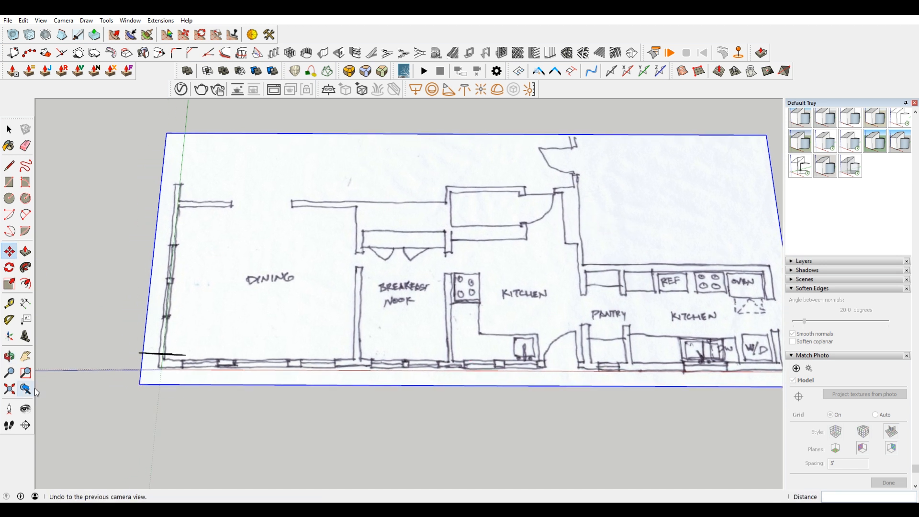
pyautogui.scroll(3, 163, 373)
pyautogui.scroll(5, 187, 356)
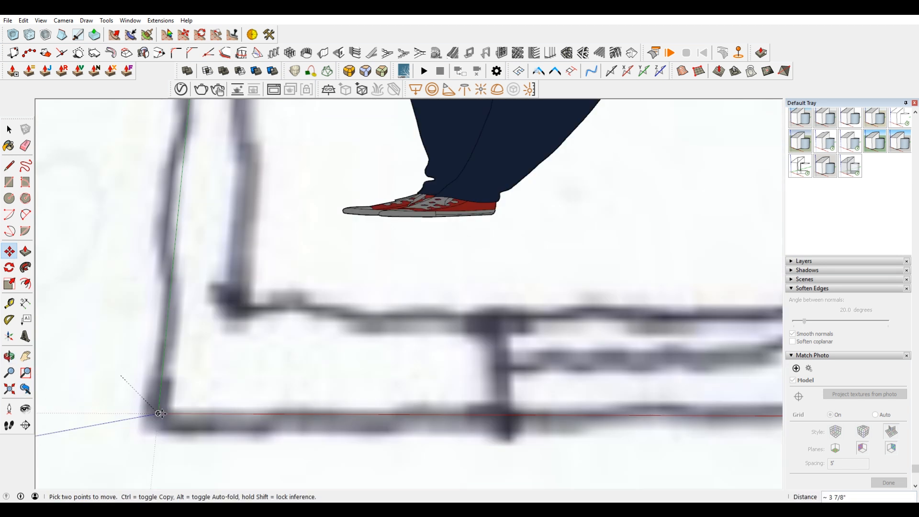
pyautogui.scroll(-8, 185, 353)
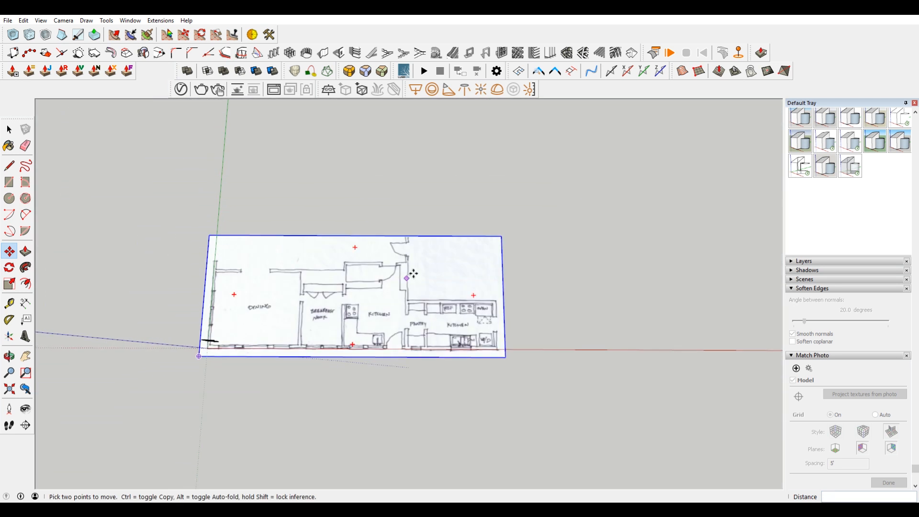
pyautogui.scroll(2, 406, 249)
pyautogui.keyDown('shift'); pyautogui.moveTo(353, 297); pyautogui.dragTo(460, 232, button='middle'); pyautogui.keyUp('shift')
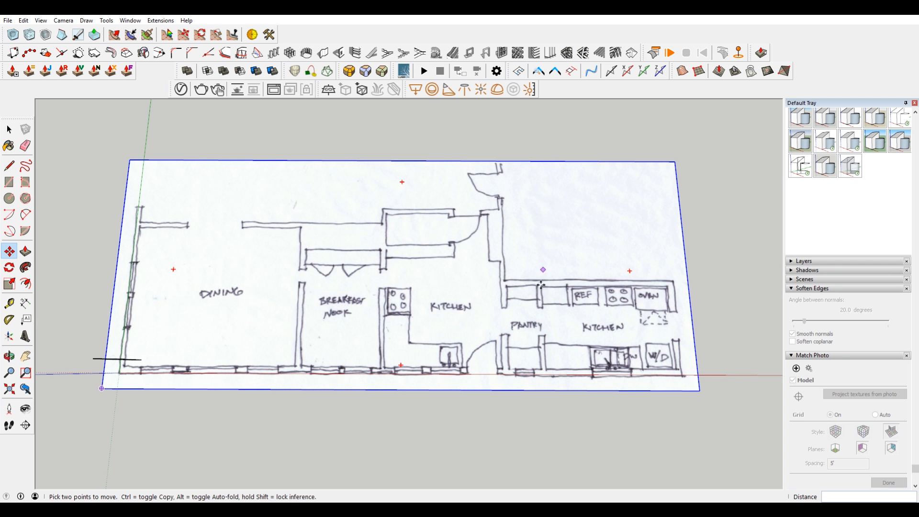
pyautogui.scroll(1, 498, 372)
pyautogui.scroll(2, 498, 372)
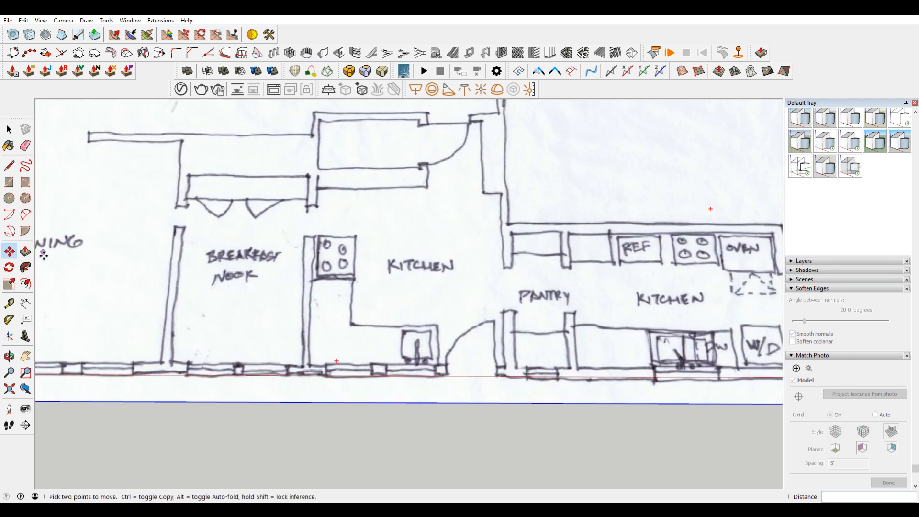
# Step: Measure the exterior door opening between kitchen and pantry with the Tape Measure and resize the whole model to make it 36 inches
pyautogui.press('t')
pyautogui.keyDown('shift'); pyautogui.moveTo(518, 199); pyautogui.dragTo(517, 147, button='middle'); pyautogui.keyUp('shift')
pyautogui.scroll(3, 531, 316)
pyautogui.scroll(1, 335, 306)
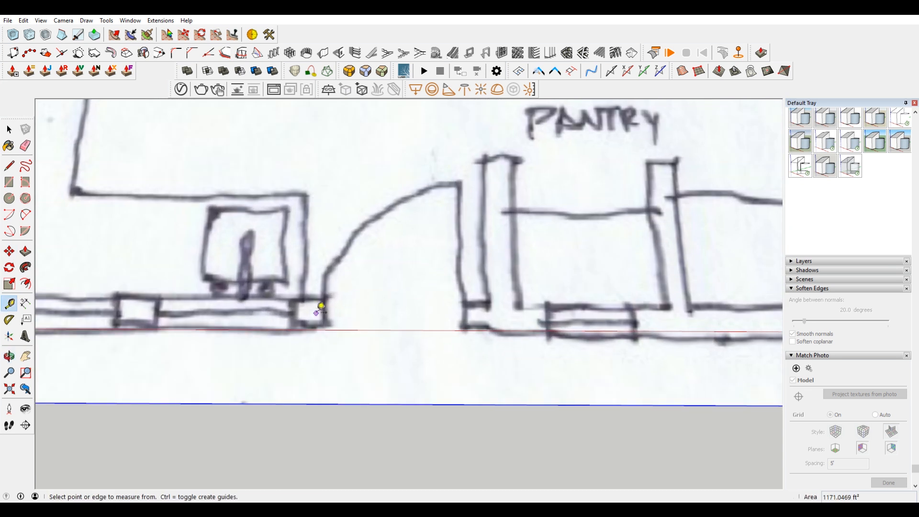
pyautogui.scroll(-3, 309, 311)
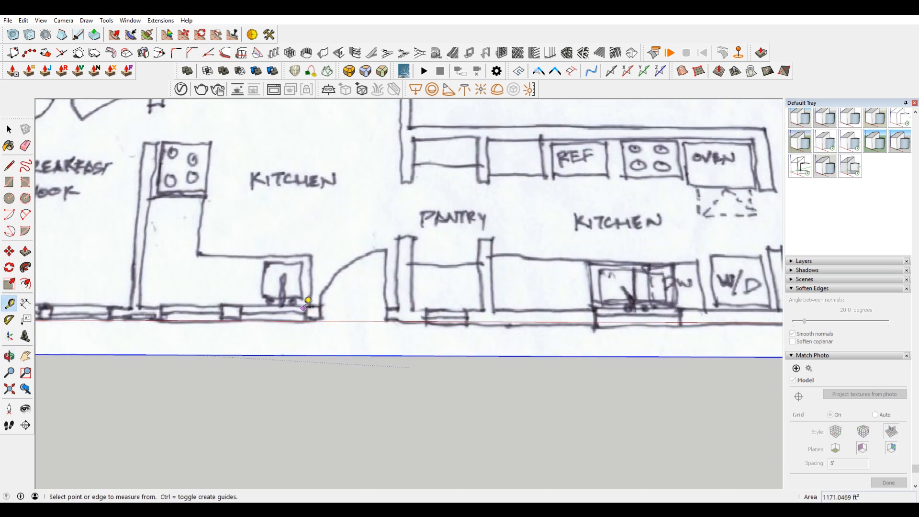
pyautogui.scroll(3, 310, 304)
pyautogui.click(331, 313)
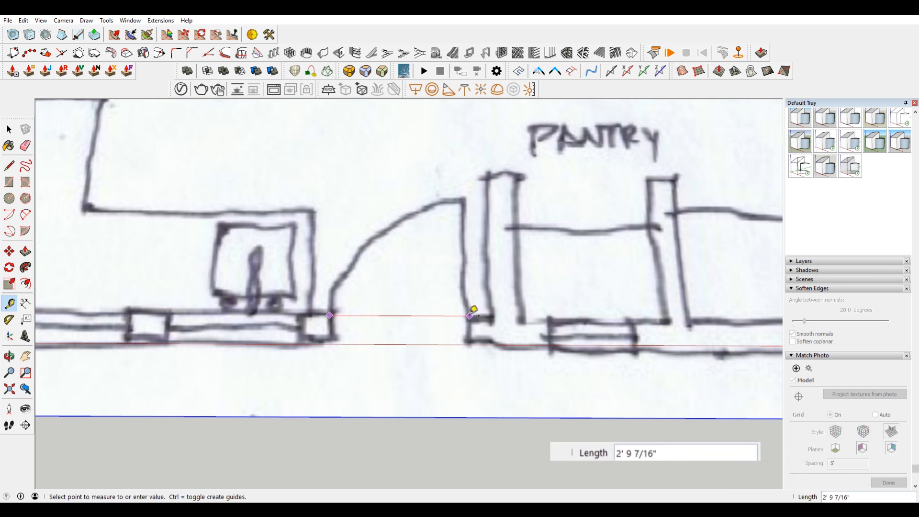
pyautogui.click(470, 314)
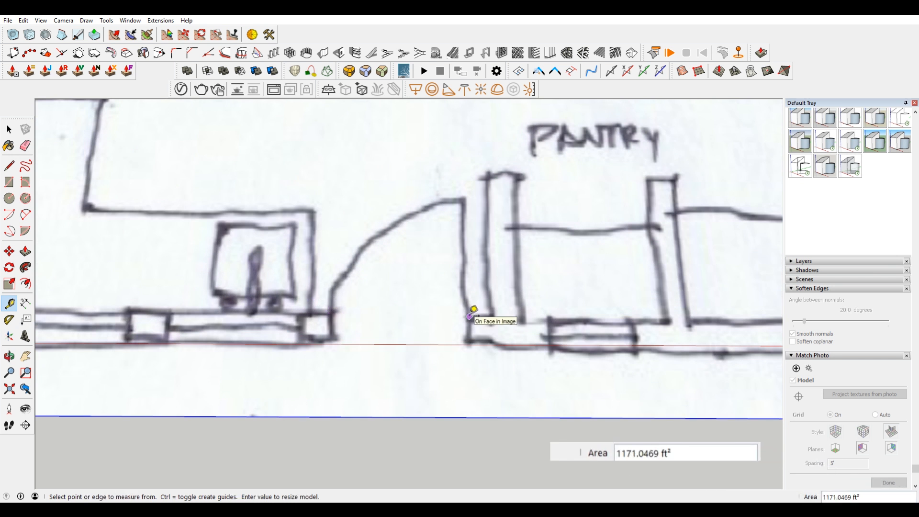
pyautogui.write('36')
pyautogui.press('Return')
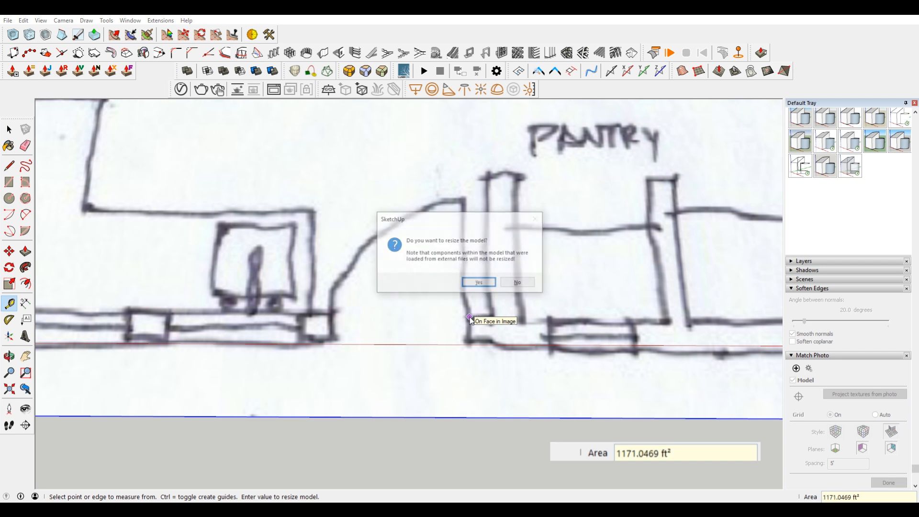
pyautogui.press('Return')
# Step: Measure the exterior door opening again from jamb to jamb to check the new scale
pyautogui.scroll(-6, 473, 310)
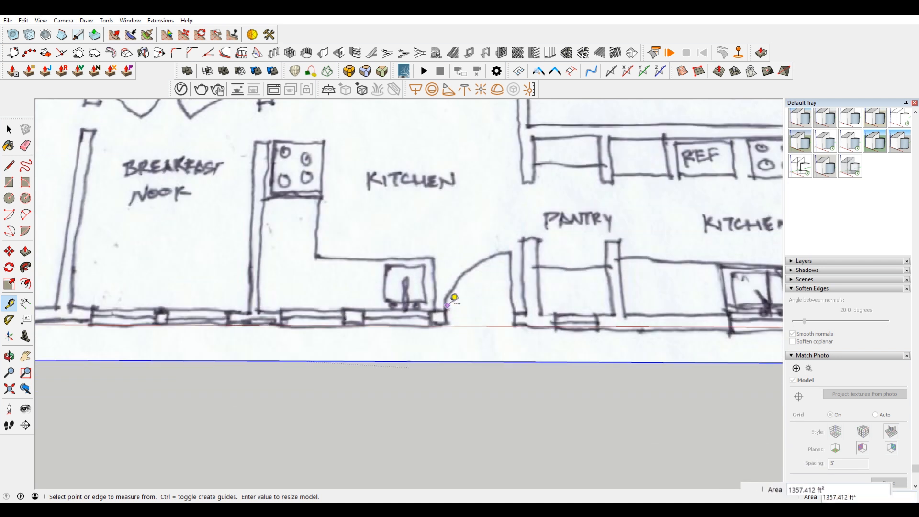
pyautogui.scroll(5, 471, 307)
pyautogui.scroll(2, 449, 327)
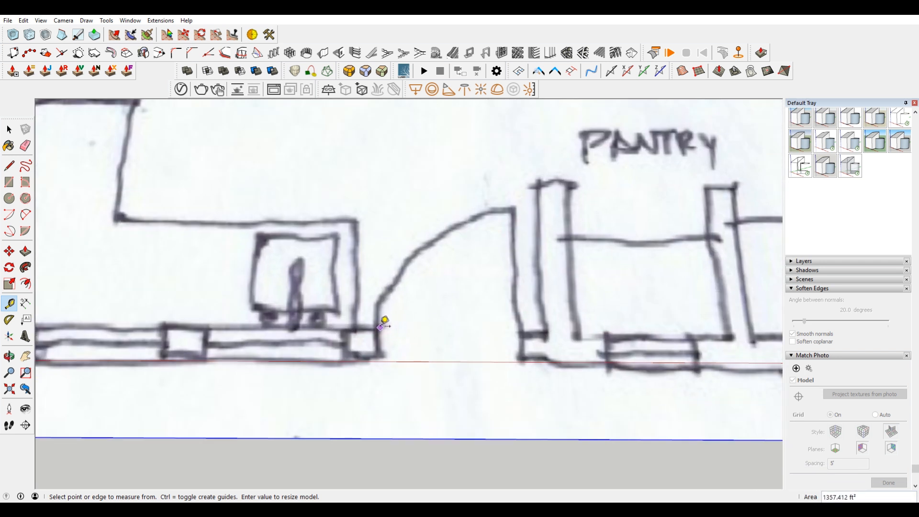
pyautogui.click(377, 329)
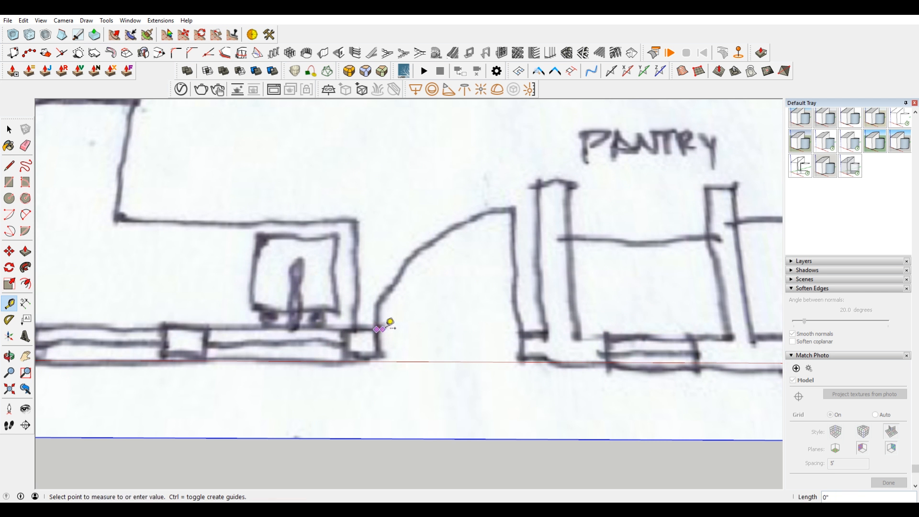
pyautogui.click(523, 330)
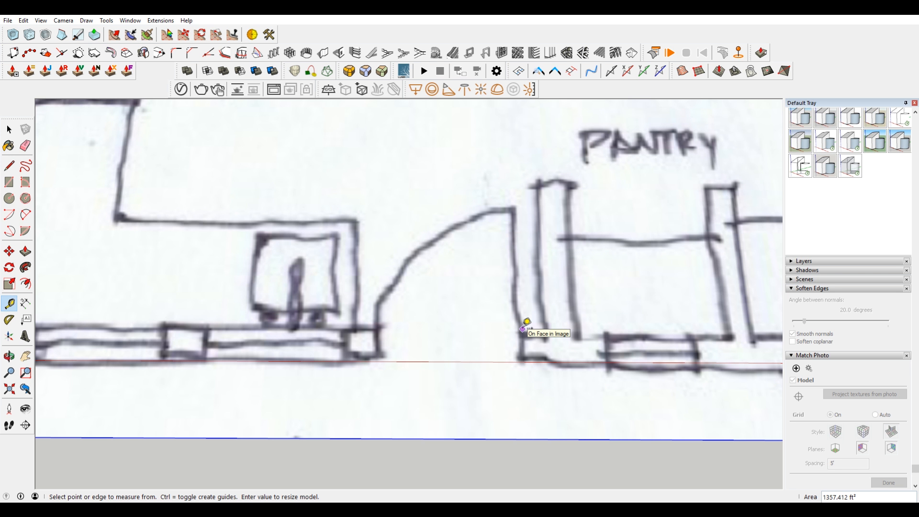
pyautogui.scroll(-8, 486, 230)
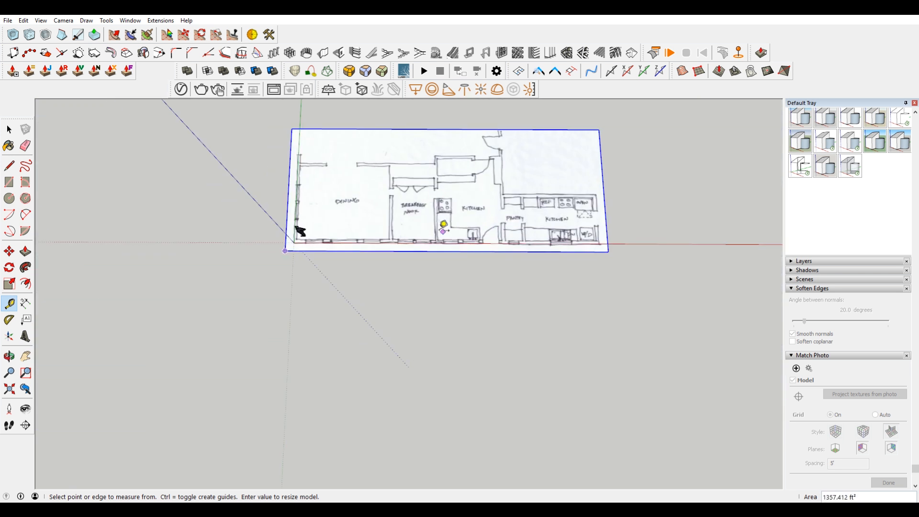
# Step: Move the plan image away from the origin, using the dining room's outer wall corner as the base point
pyautogui.press('space')
pyautogui.scroll(2, 341, 206)
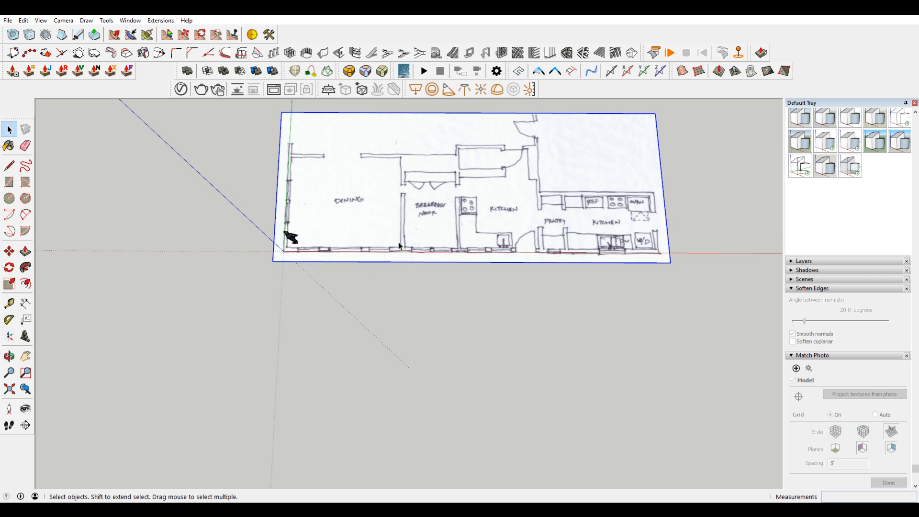
pyautogui.scroll(2, 286, 235)
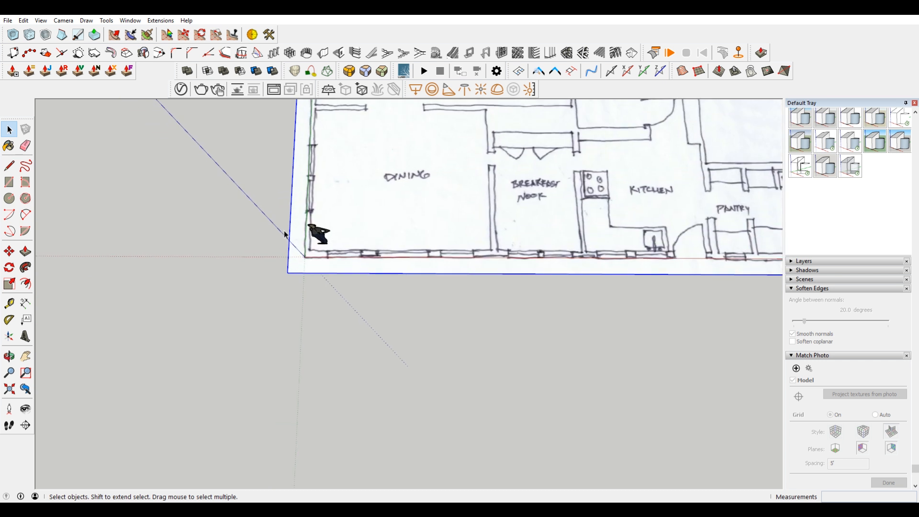
pyautogui.scroll(4, 316, 235)
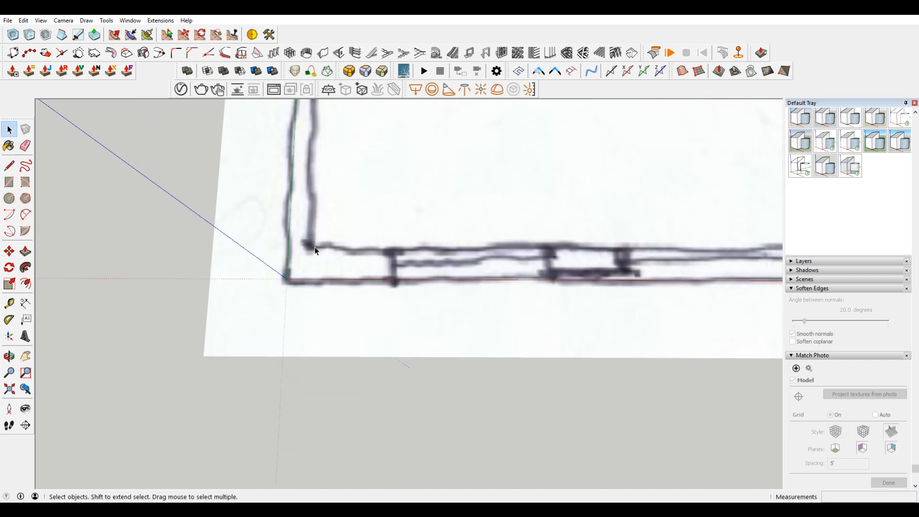
pyautogui.click(355, 220)
pyautogui.scroll(-3, 361, 242)
pyautogui.press('m')
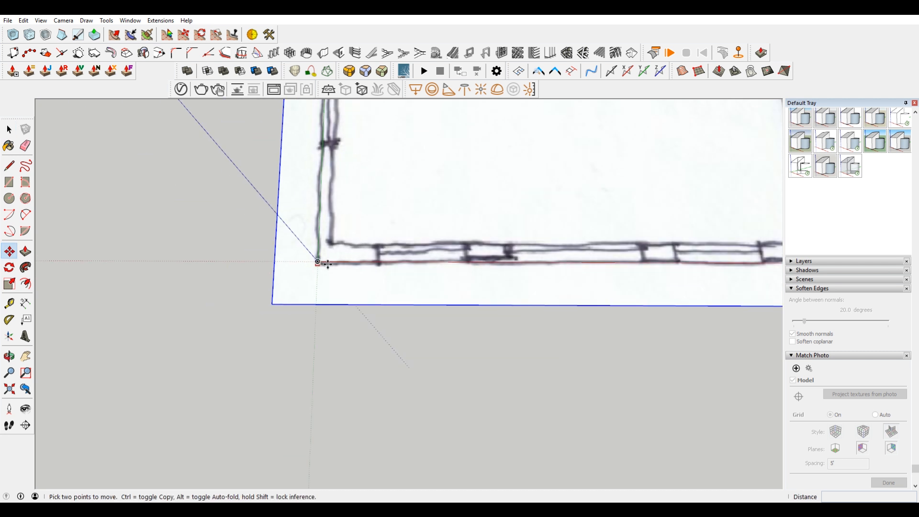
pyautogui.click(319, 262)
pyautogui.click(459, 201)
pyautogui.scroll(-3, 289, 269)
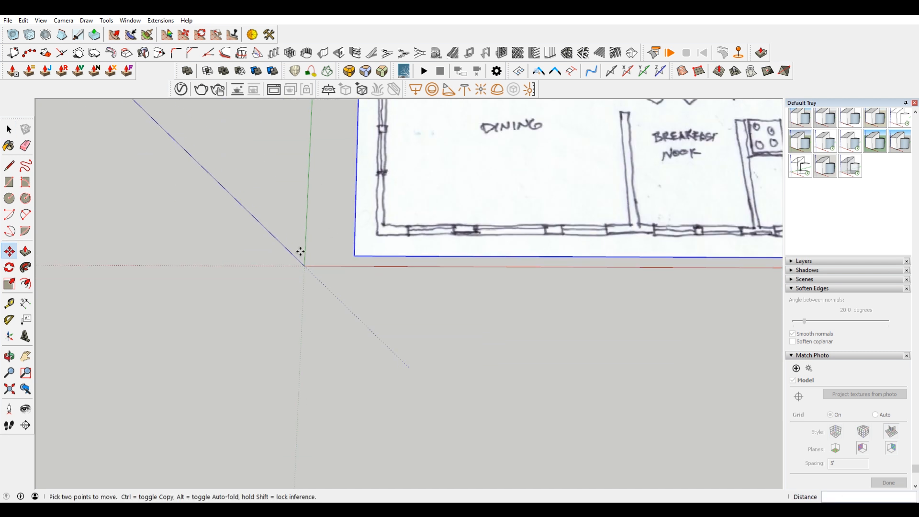
# Step: Move the plan image by the dining room's outer wall corner onto the origin
pyautogui.click(379, 235)
pyautogui.scroll(-1, 380, 234)
pyautogui.click(322, 256)
pyautogui.scroll(-3, 411, 307)
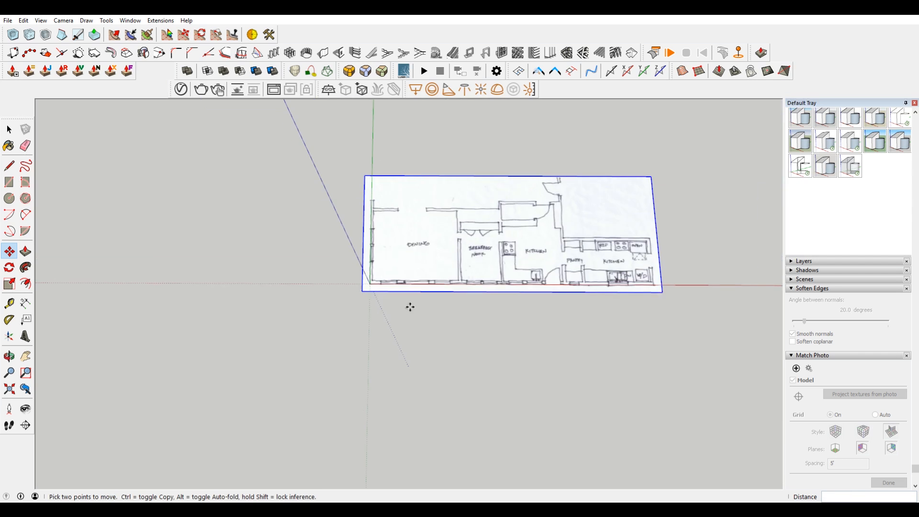
# Step: Explode the imported floor plan image and make a group of the resulting face and edges
pyautogui.press('space')
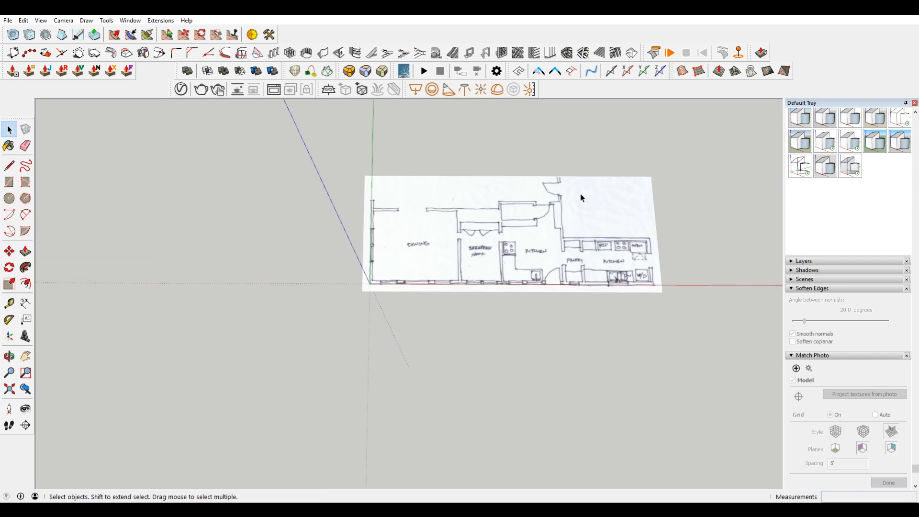
pyautogui.rightClick(641, 230)
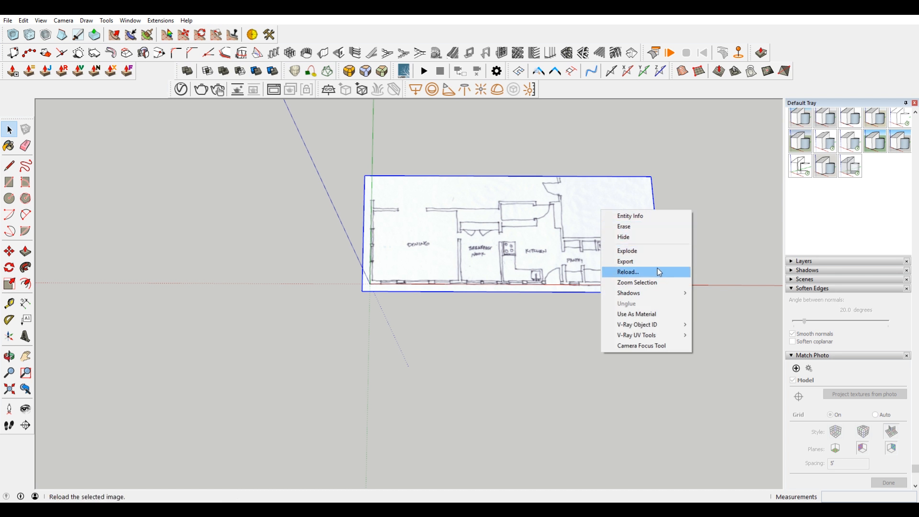
pyautogui.rightClick(540, 216)
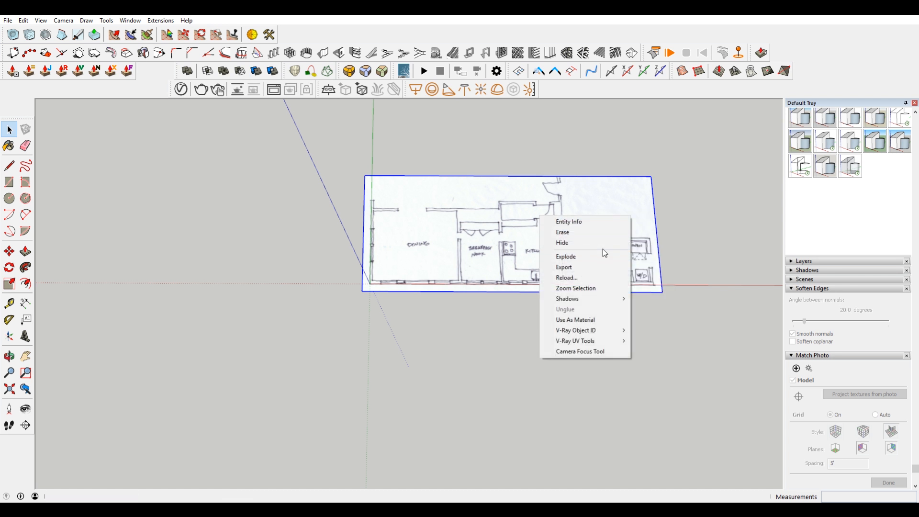
pyautogui.click(600, 257)
pyautogui.rightClick(601, 215)
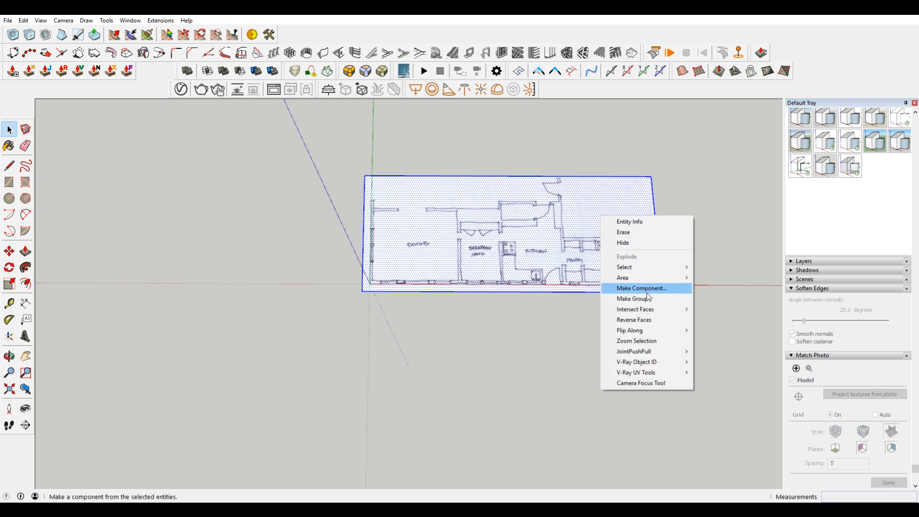
pyautogui.click(637, 299)
# Step: Lock the floor plan group and check which commands remain available for it
pyautogui.rightClick(591, 212)
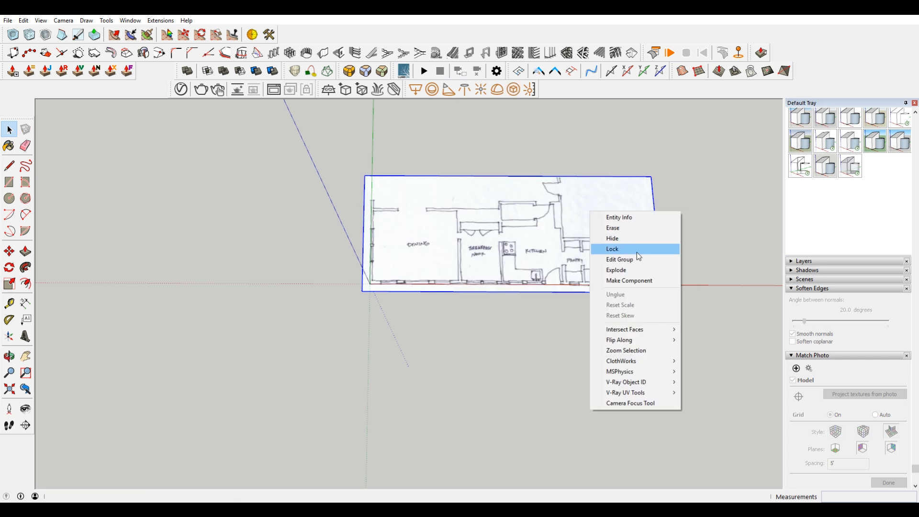
pyautogui.click(649, 249)
pyautogui.scroll(5, 533, 247)
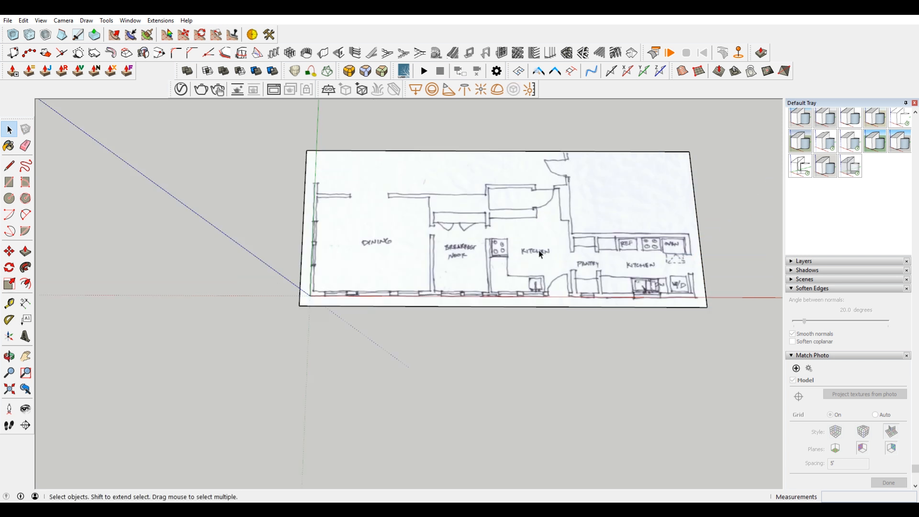
pyautogui.scroll(-3, 516, 244)
pyautogui.press('m')
pyautogui.press('space')
pyautogui.scroll(3, 411, 251)
pyautogui.rightClick(453, 206)
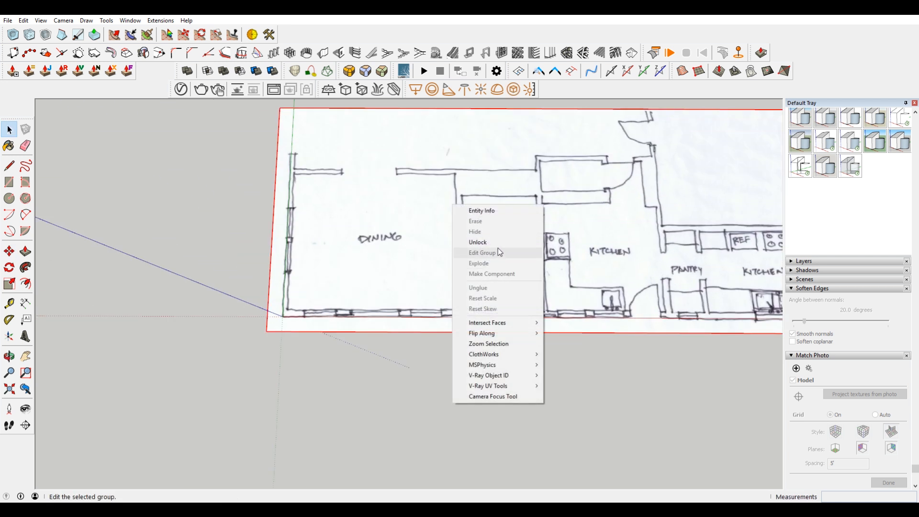
pyautogui.click(365, 362)
# Step: Draw a 54'6" line from the origin along the red axis, following the plan's long exterior wall
pyautogui.scroll(-2, 365, 361)
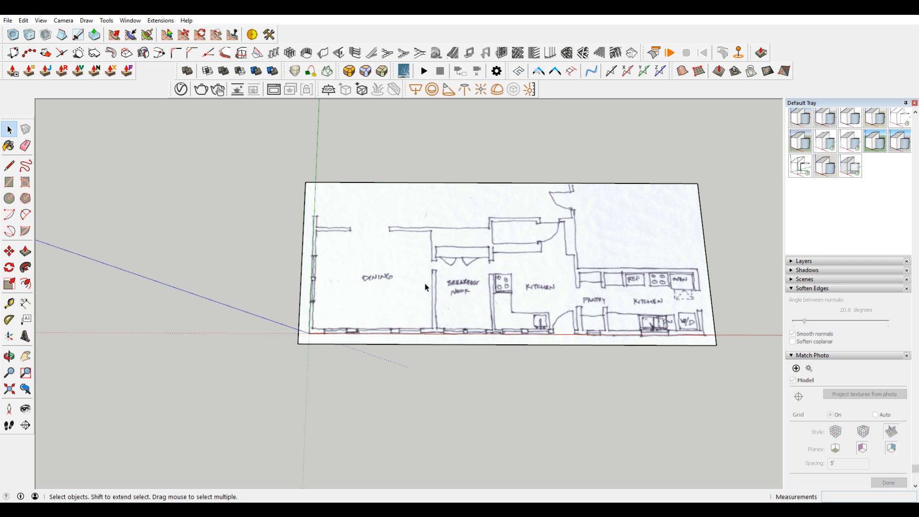
pyautogui.press('l')
pyautogui.click(308, 333)
pyautogui.press('Escape')
pyautogui.click(308, 333)
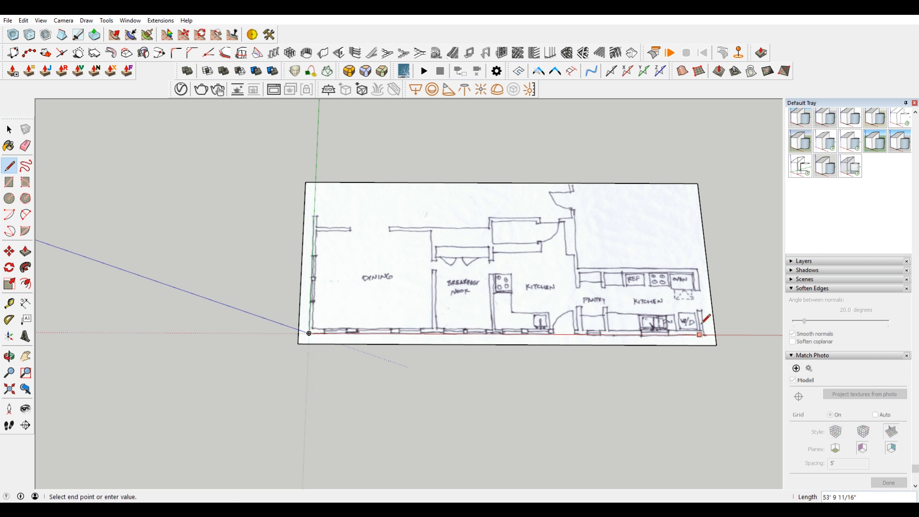
pyautogui.scroll(1, 707, 329)
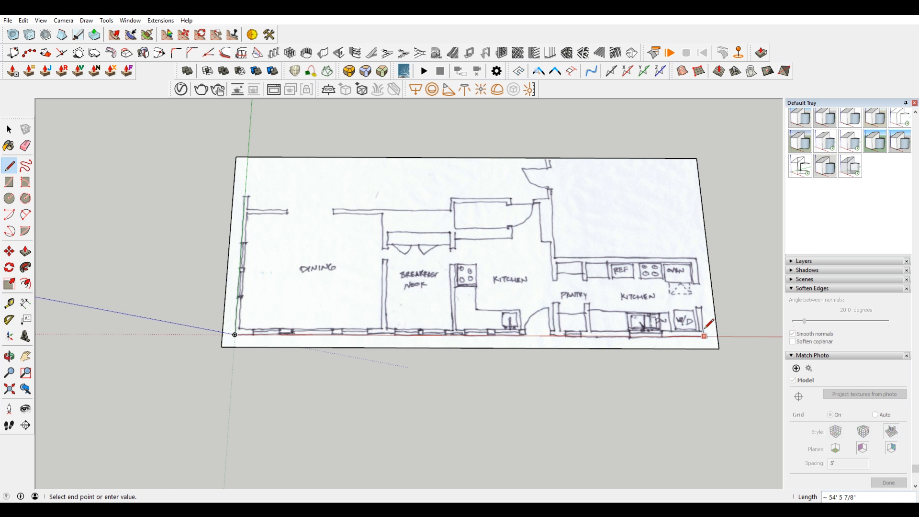
pyautogui.scroll(3, 708, 329)
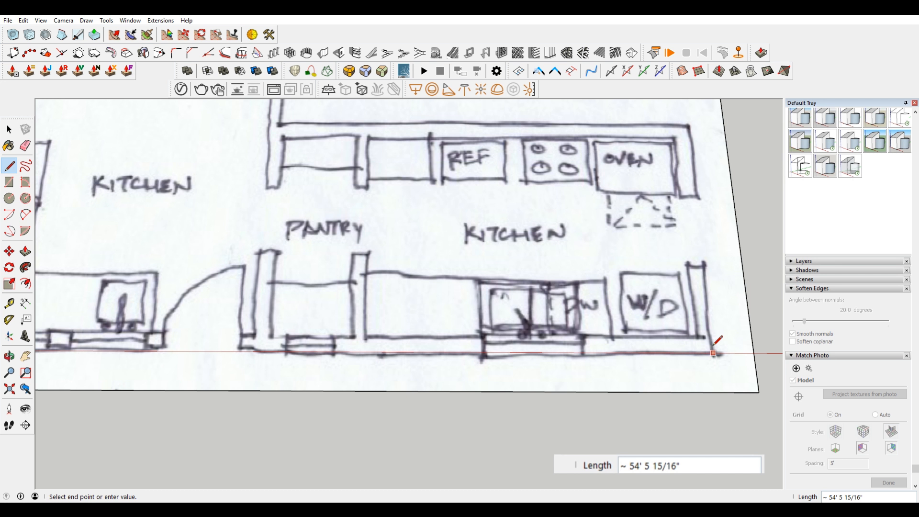
pyautogui.write('54\'6"')
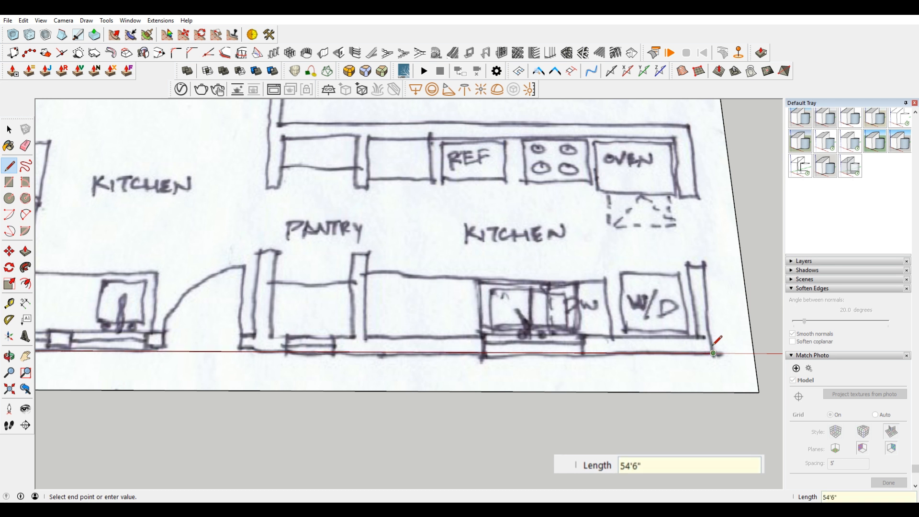
pyautogui.press('Return')
# Step: Continue the outline along the kitchen wing's end wall and back above the refrigerator and oven to the inner corner by the pantry
pyautogui.scroll(-2, 716, 340)
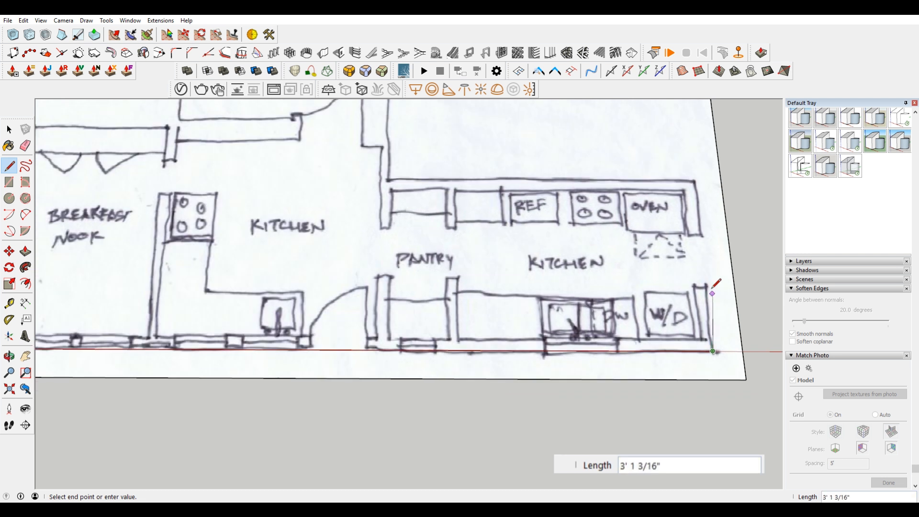
pyautogui.click(694, 181)
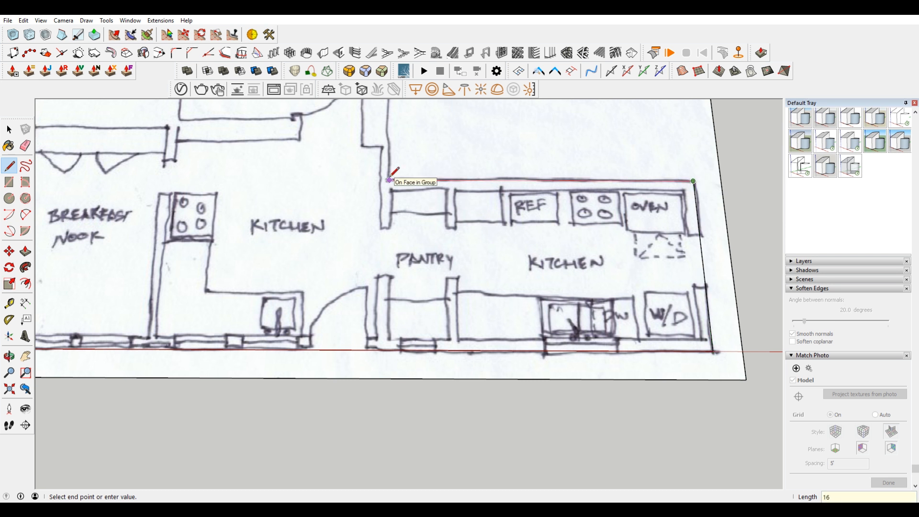
pyautogui.click(389, 180)
# Step: Trace the exterior wall from the inner corner by the pantry along the green axis past the door, about 12' 7" long
pyautogui.scroll(-3, 328, 144)
pyautogui.scroll(4, 334, 123)
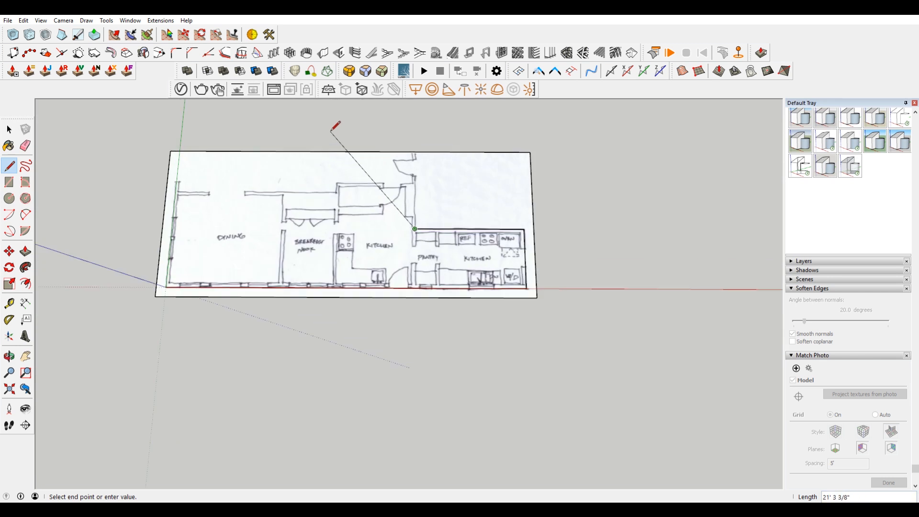
pyautogui.scroll(2, 459, 162)
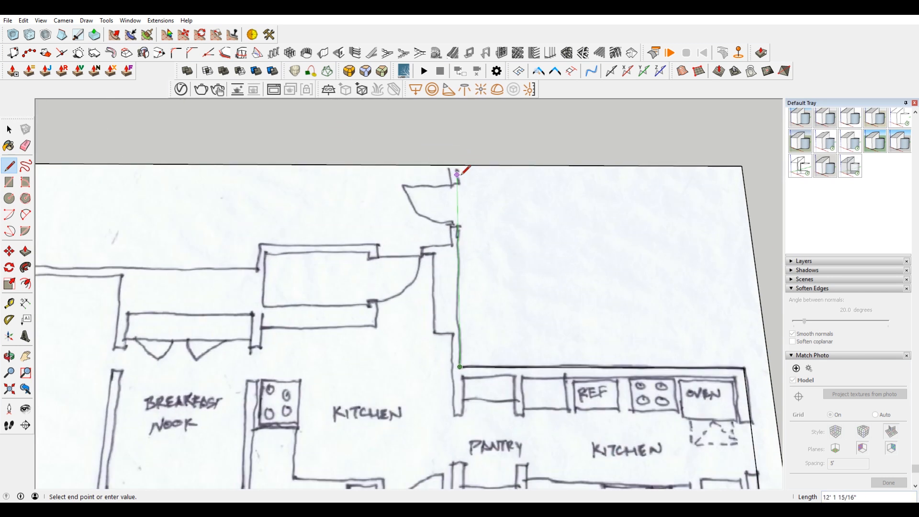
pyautogui.scroll(2, 458, 179)
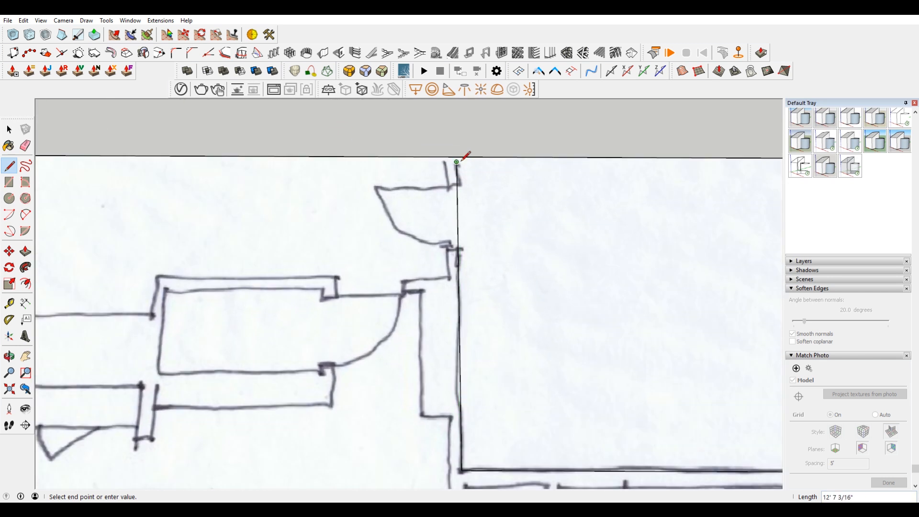
pyautogui.click(457, 167)
# Step: Draw an edge about 37' 8" long parallel to the red axis back to the green axis and close the outline at the origin
pyautogui.scroll(-2, 483, 223)
pyautogui.scroll(-3, 498, 243)
pyautogui.scroll(2, 239, 222)
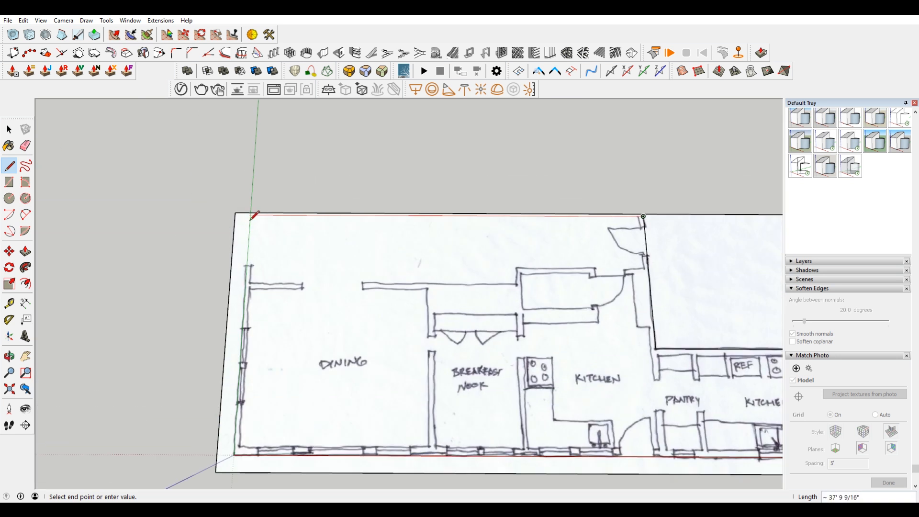
pyautogui.click(250, 214)
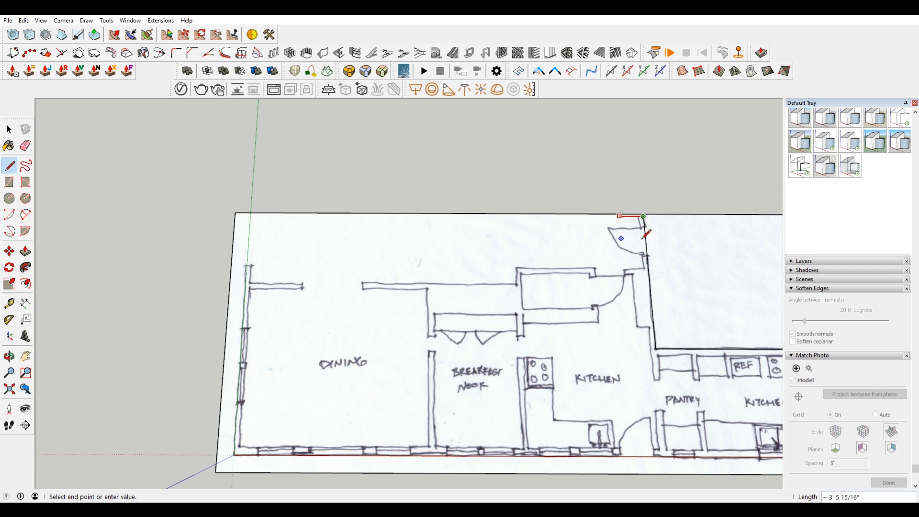
pyautogui.click(234, 454)
# Step: Select the traced floor face with its edges and make them a group
pyautogui.scroll(-5, 363, 330)
pyautogui.press('space')
pyautogui.doubleClick(445, 327)
pyautogui.rightClick(445, 327)
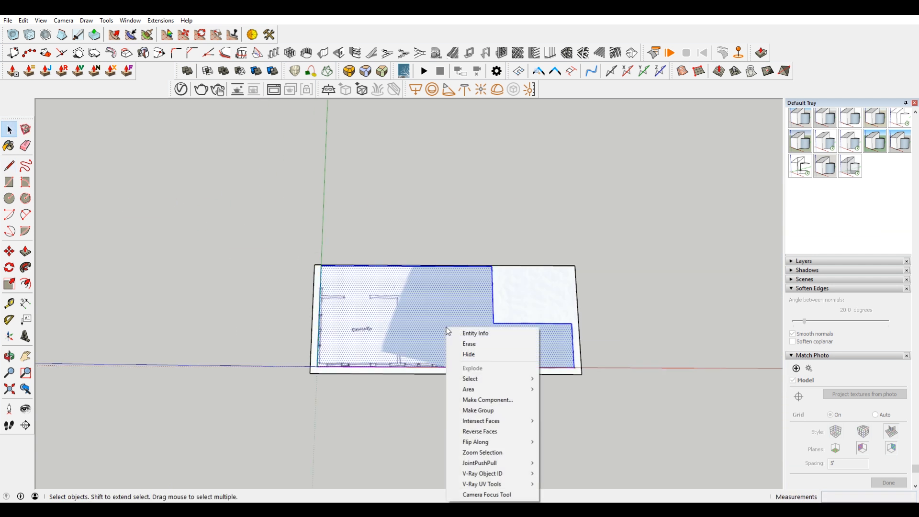
pyautogui.click(507, 411)
# Step: Unlock the plan group and sample the Existing-Plan-Sketch-950x390 material from its face
pyautogui.moveTo(508, 410); pyautogui.dragTo(582, 260, button='middle')
pyautogui.click(593, 236)
pyautogui.rightClick(595, 230)
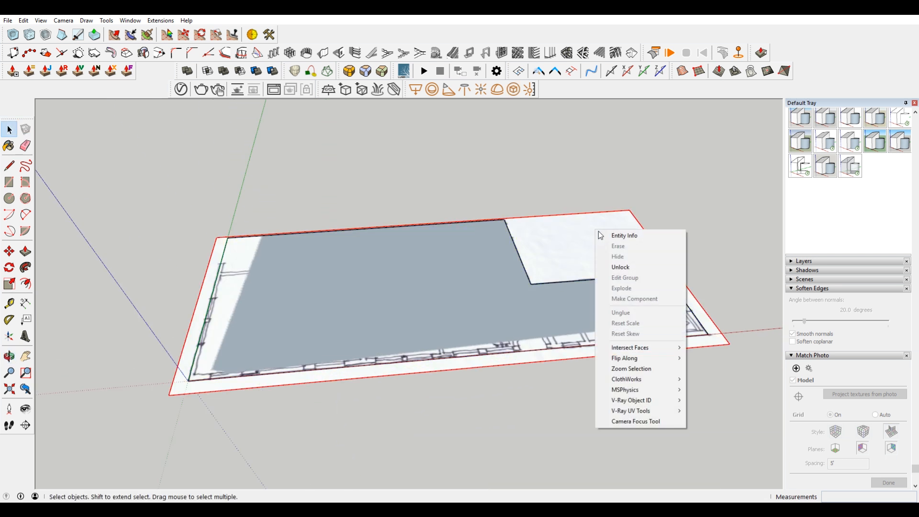
pyautogui.click(646, 269)
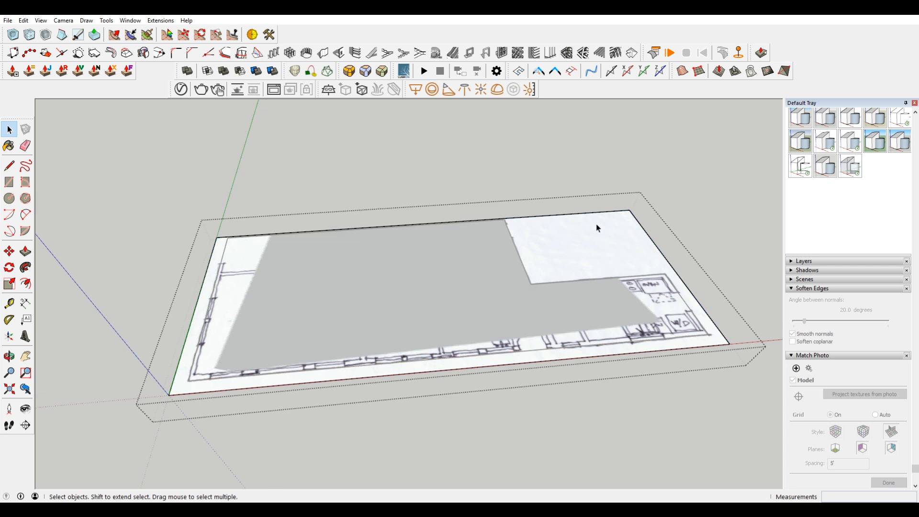
pyautogui.press('b')
pyautogui.press('alt')
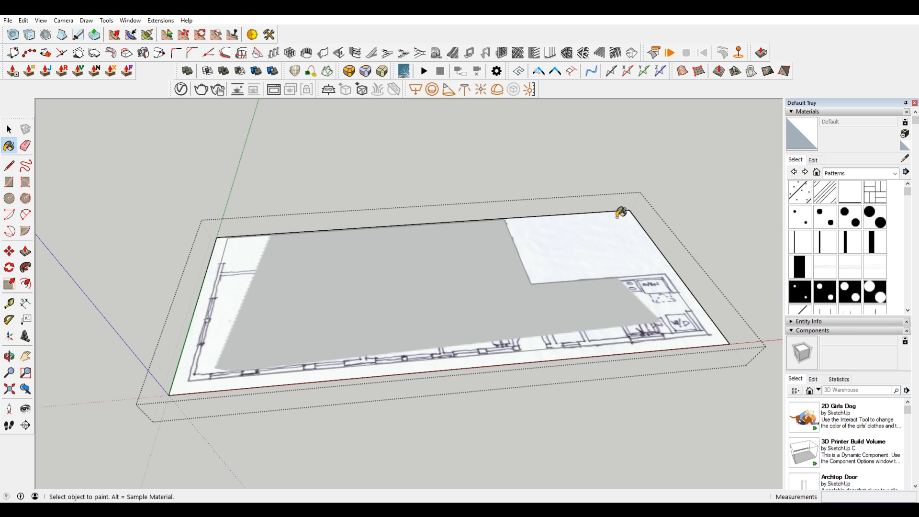
pyautogui.press('alt')
pyautogui.keyDown('alt'); pyautogui.click(606, 236); pyautogui.keyUp('alt')
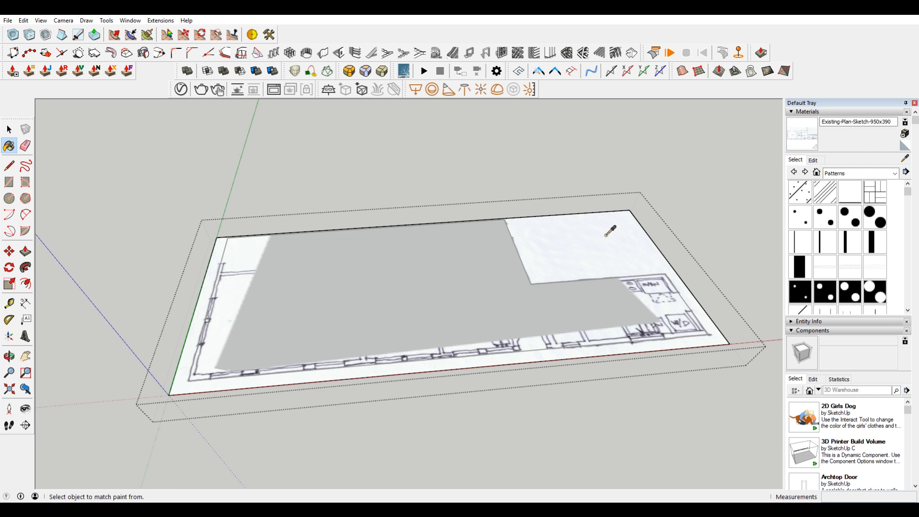
pyautogui.press('space')
# Step: Paint the face inside the traced floor group with the sampled Existing-Plan-Sketch-950x390 material
pyautogui.click(498, 277)
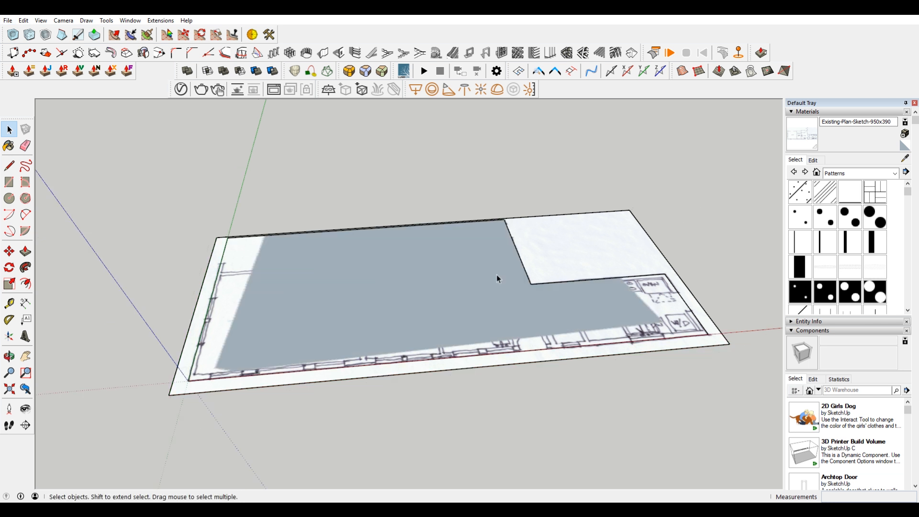
pyautogui.doubleClick(432, 288)
pyautogui.click(436, 284)
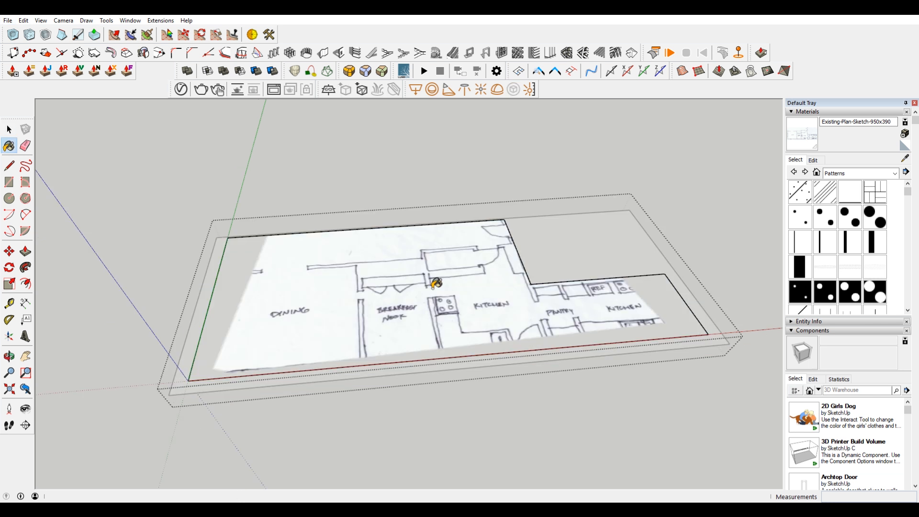
pyautogui.press('space')
pyautogui.click(734, 117)
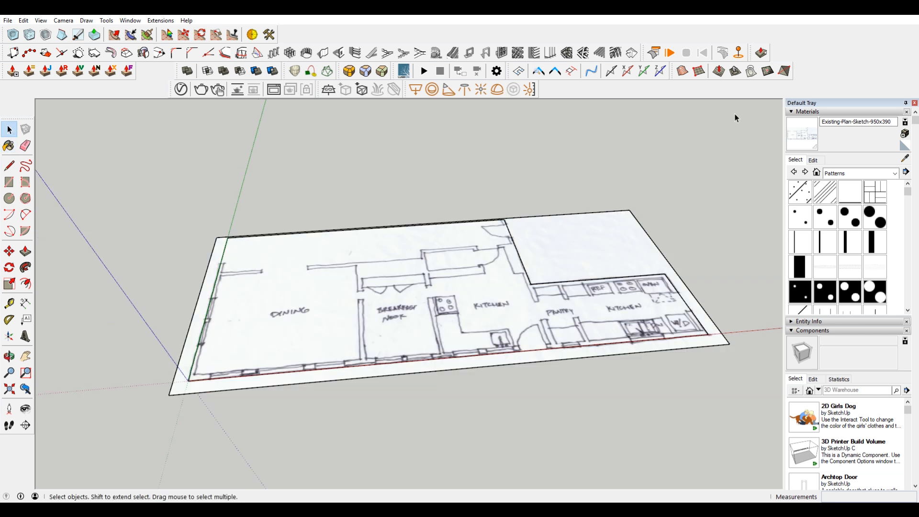
# Step: Delete the original rectangular plan group, keeping the traced L-shaped floor
pyautogui.click(607, 240)
pyautogui.press('Delete')
pyautogui.moveTo(600, 257); pyautogui.dragTo(564, 359, button='middle')
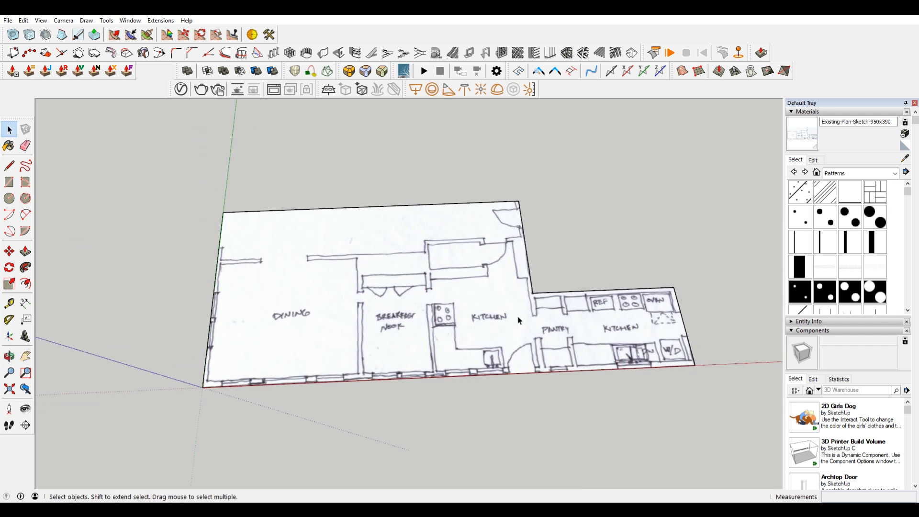
pyautogui.scroll(3, 547, 251)
pyautogui.scroll(-4, 548, 252)
pyautogui.hotkey('ctrl', 'z')
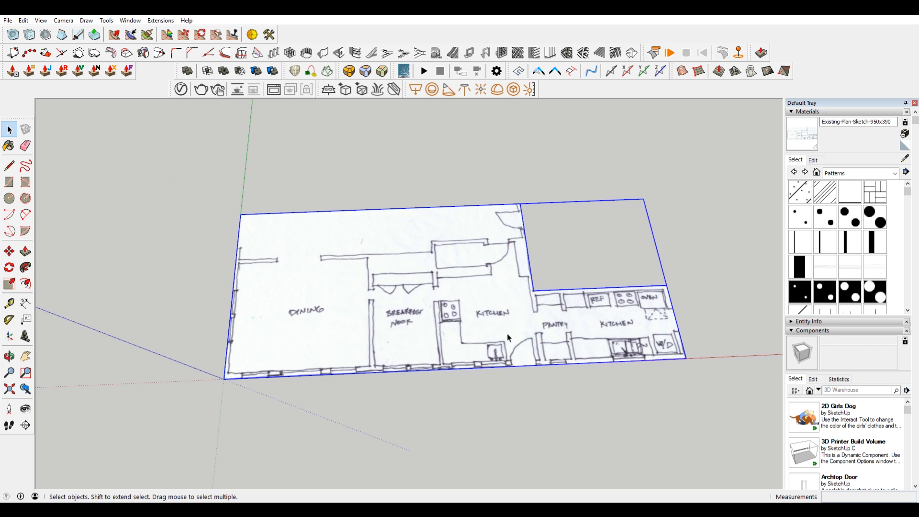
# Step: Open the traced floor group and use Push/Pull on its face to give the floor slab thickness
pyautogui.moveTo(612, 335); pyautogui.dragTo(608, 283, button='middle')
pyautogui.doubleClick(604, 319)
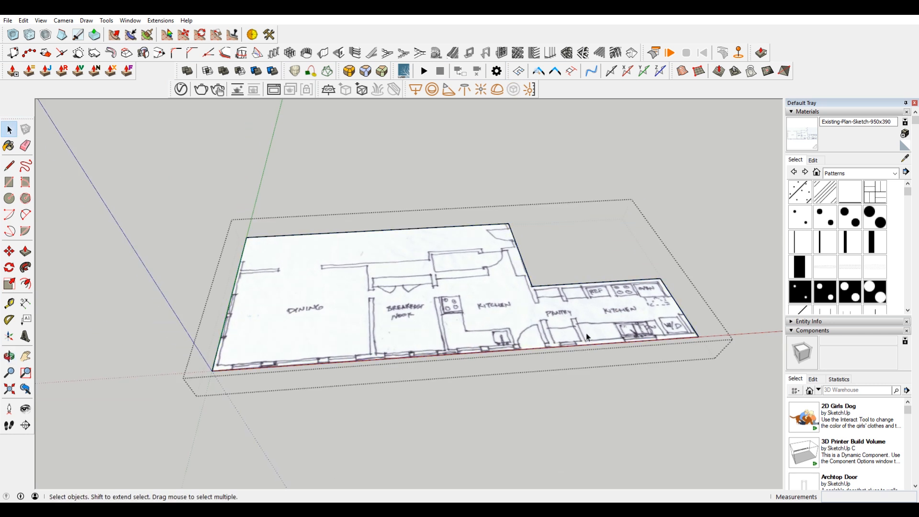
pyautogui.scroll(5, 554, 349)
pyautogui.press('p')
pyautogui.click(543, 322)
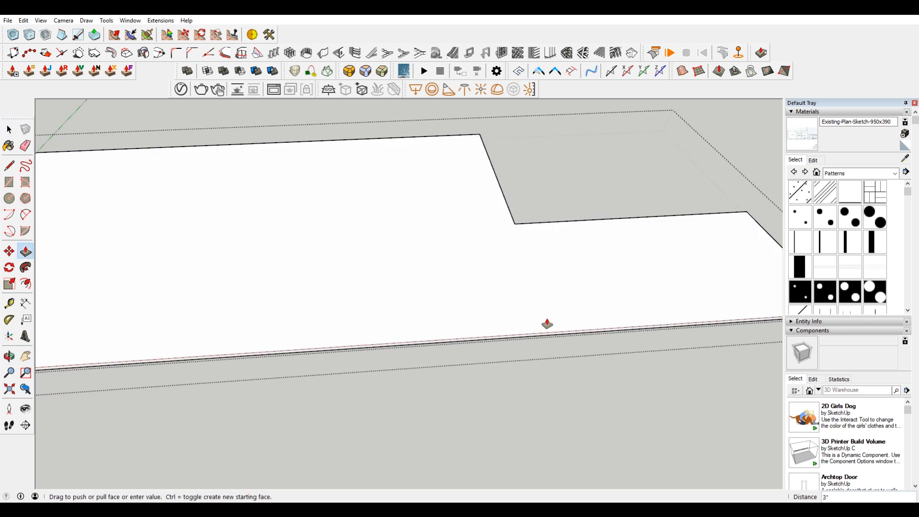
pyautogui.click(549, 310)
pyautogui.click(549, 310)
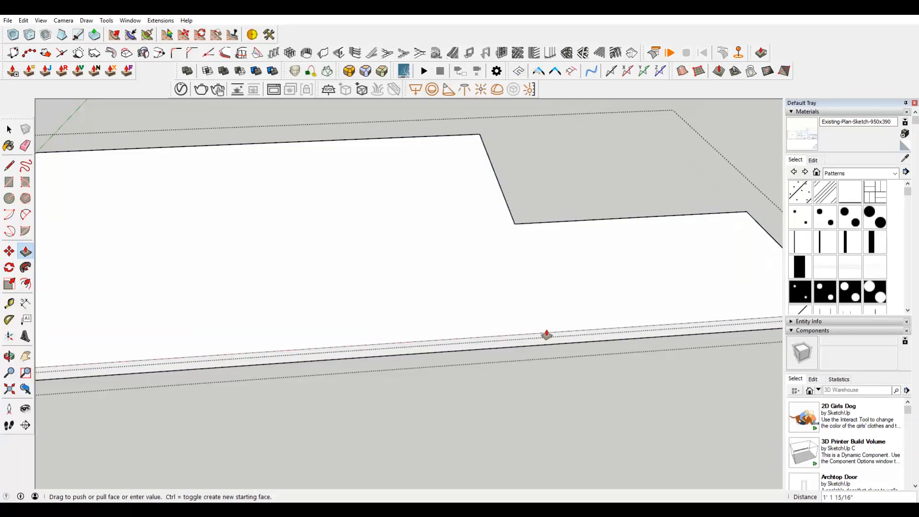
pyautogui.click(546, 335)
pyautogui.press('b')
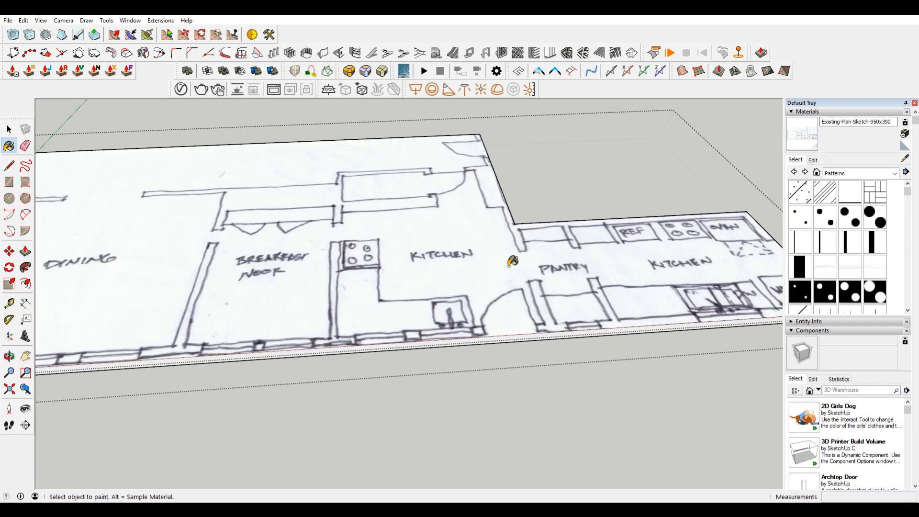
pyautogui.press('space')
pyautogui.moveTo(613, 163)
pyautogui.mouseDown(button='middle')
pyautogui.moveTo(649, 196)
pyautogui.moveTo(567, 389)
pyautogui.mouseUp(button='middle')
pyautogui.moveTo(443, 293); pyautogui.dragTo(448, 236, button='middle')
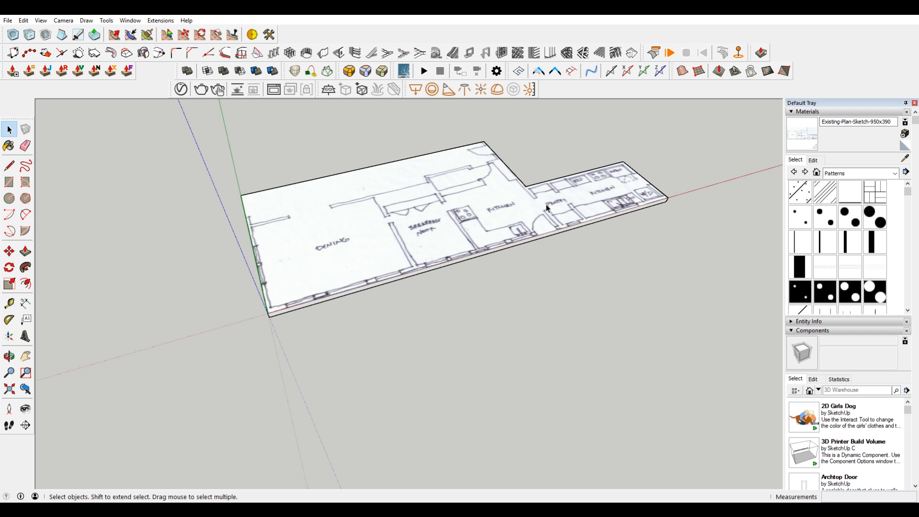
pyautogui.moveTo(435, 183); pyautogui.dragTo(401, 240, button='middle')
pyautogui.keyDown('shift'); pyautogui.moveTo(565, 204); pyautogui.dragTo(562, 219, button='middle'); pyautogui.keyUp('shift')
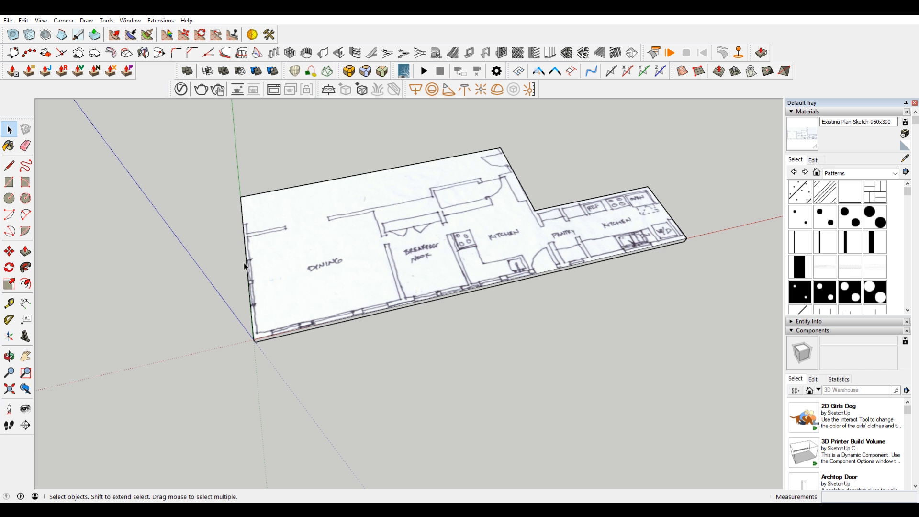
# Step: Copy the top face of the floor slab group and paste it in place outside the group
pyautogui.scroll(2, 230, 362)
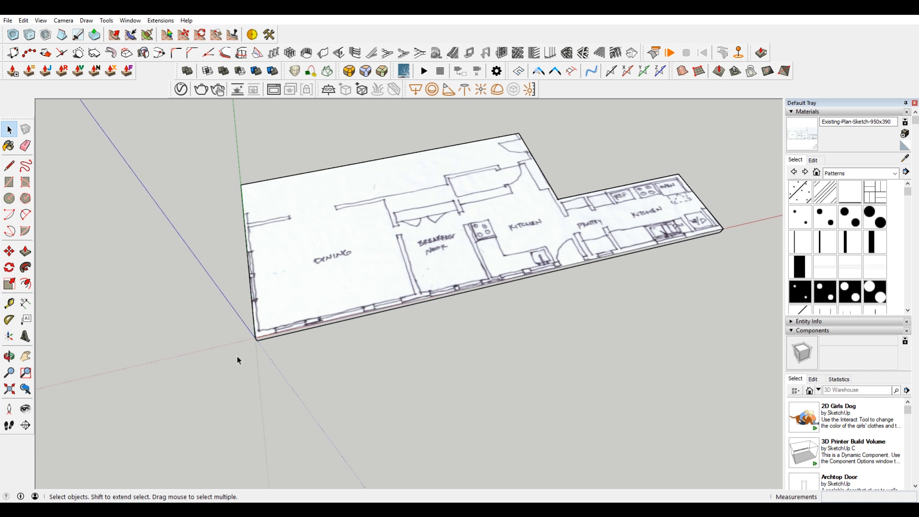
pyautogui.scroll(-3, 362, 215)
pyautogui.doubleClick(383, 207)
pyautogui.click(384, 205)
pyautogui.click(439, 304)
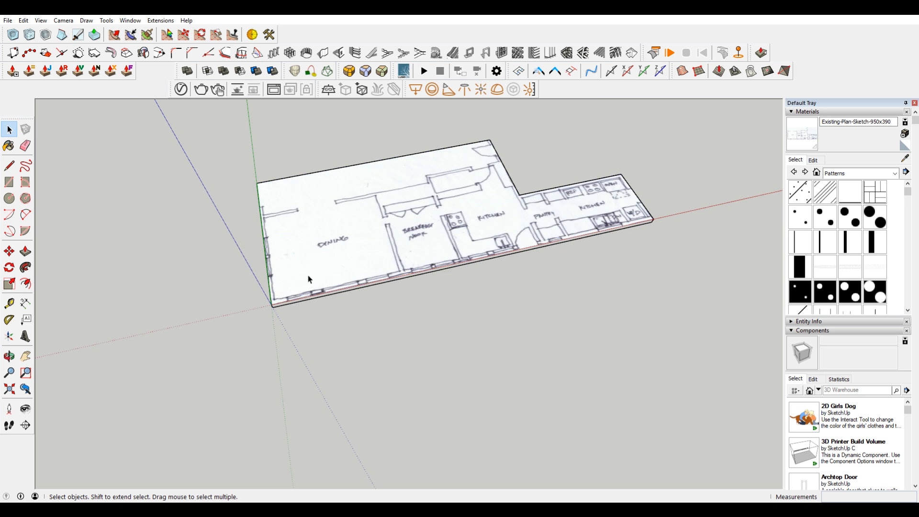
pyautogui.click(23, 21)
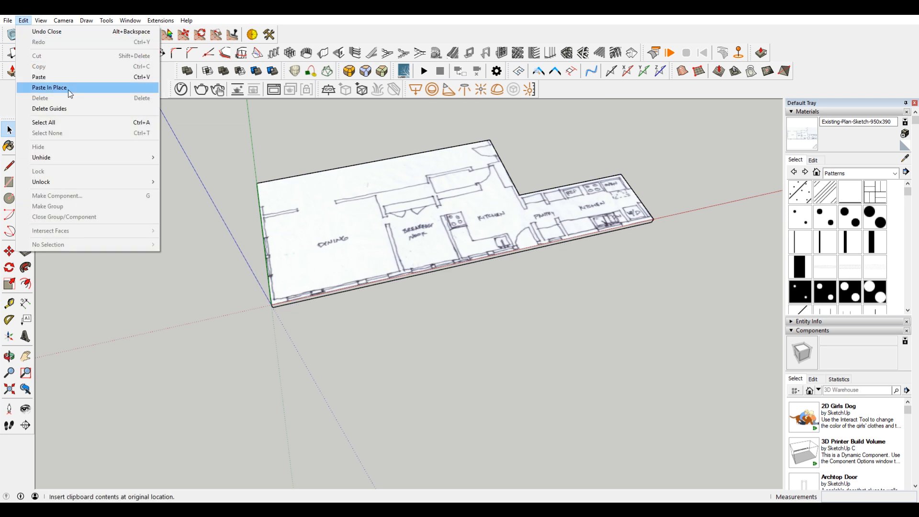
pyautogui.click(75, 86)
pyautogui.scroll(2, 399, 254)
pyautogui.scroll(-1, 399, 254)
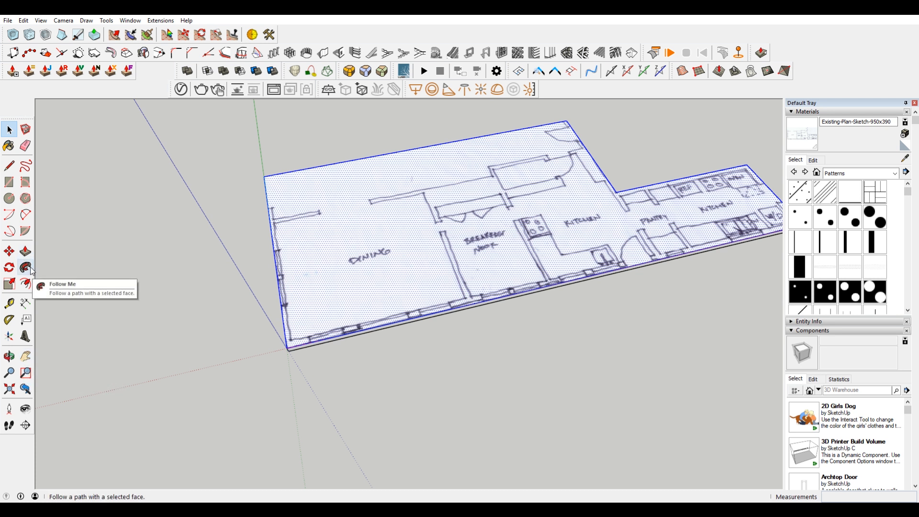
# Step: Offset the outline of the pasted L-shaped face 7" inward to form the exterior walls, leaving nothing selected
pyautogui.click(26, 284)
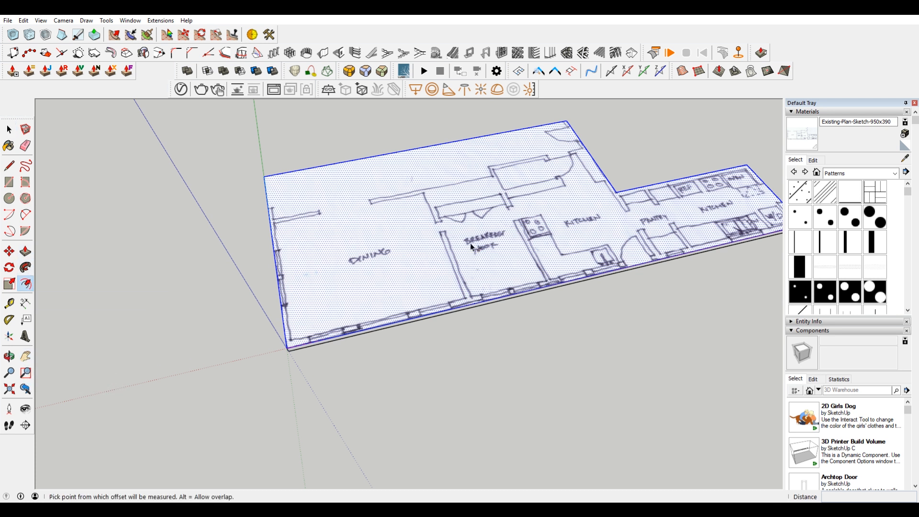
pyautogui.click(535, 211)
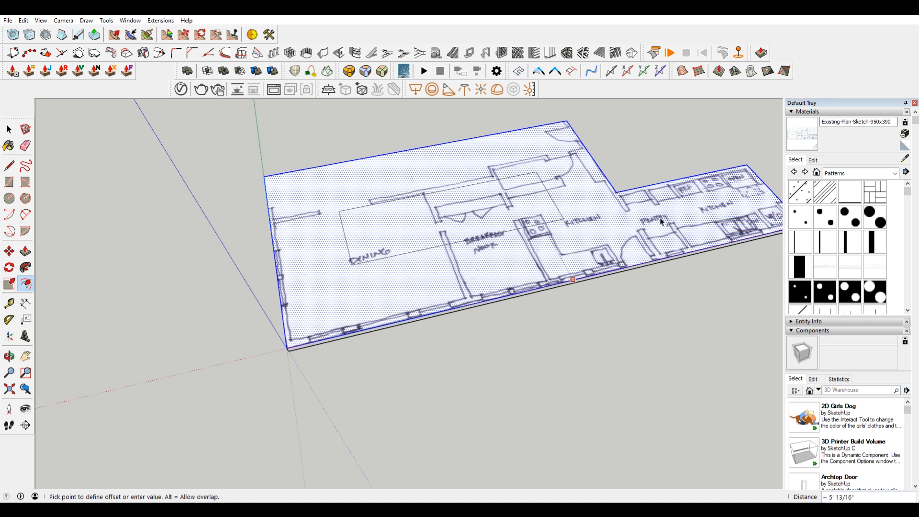
pyautogui.click(574, 270)
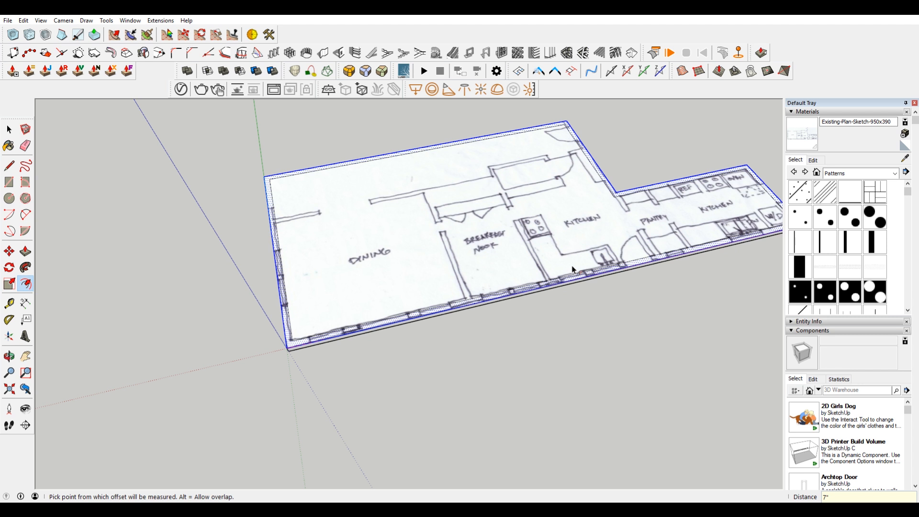
pyautogui.keyDown('shift'); pyautogui.moveTo(635, 197); pyautogui.dragTo(496, 251, button='middle'); pyautogui.keyUp('shift')
pyautogui.scroll(2, 702, 230)
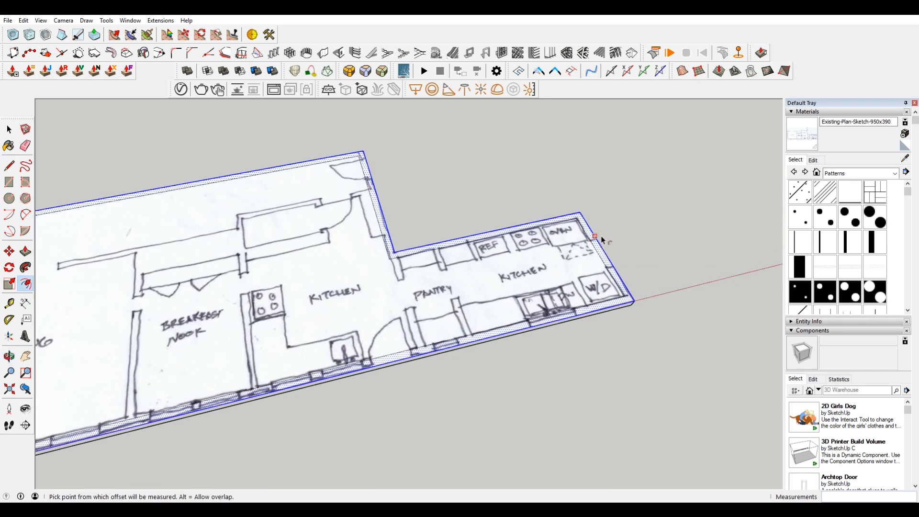
pyautogui.moveTo(646, 244); pyautogui.dragTo(574, 288, button='middle')
pyautogui.scroll(2, 624, 341)
pyautogui.keyDown('shift'); pyautogui.moveTo(377, 313); pyautogui.dragTo(538, 291, button='middle'); pyautogui.keyUp('shift')
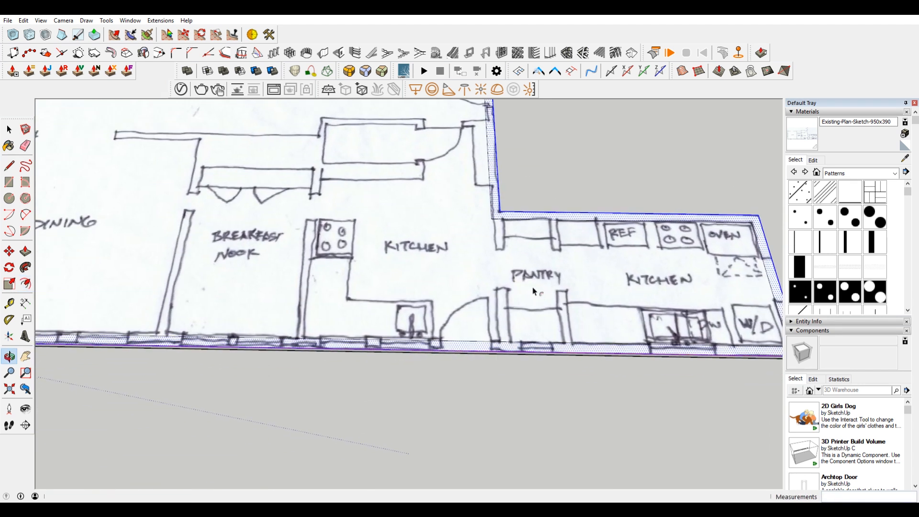
pyautogui.keyDown('shift'); pyautogui.moveTo(306, 303); pyautogui.dragTo(491, 294, button='middle'); pyautogui.keyUp('shift')
pyautogui.moveTo(385, 295)
pyautogui.keyDown('shift'); pyautogui.mouseDown(button='middle')
pyautogui.moveTo(547, 301)
pyautogui.moveTo(511, 395)
pyautogui.moveTo(318, 409)
pyautogui.mouseUp(button='middle'); pyautogui.keyUp('shift')
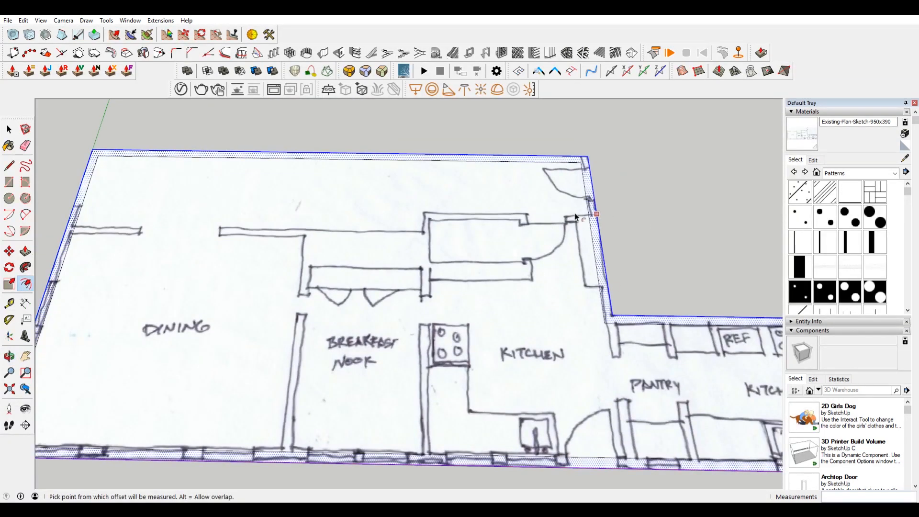
pyautogui.hotkey('ctrl', 't')
pyautogui.press('space')
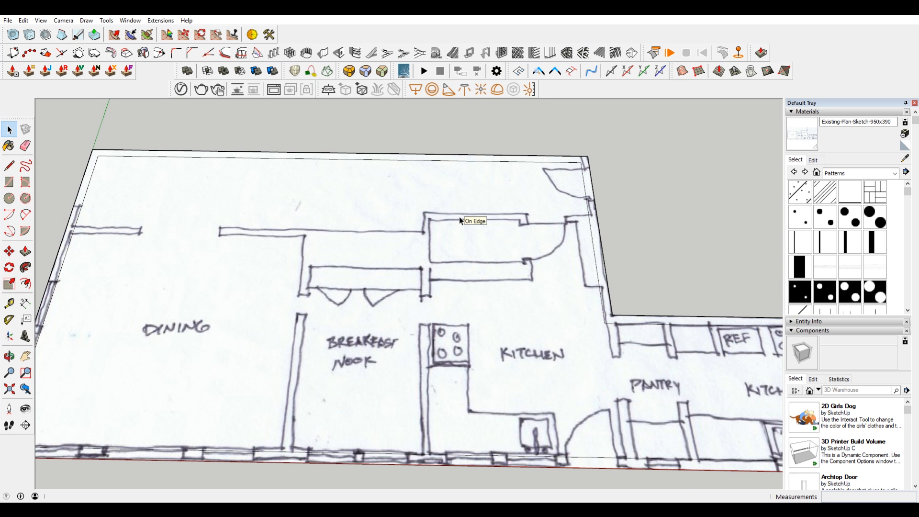
# Step: Draw the first door jamb line across the exterior wall, 7" below the inner wall corner beside the upper-right door in plan view
pyautogui.scroll(5, 585, 161)
pyautogui.press('l')
pyautogui.click(576, 185)
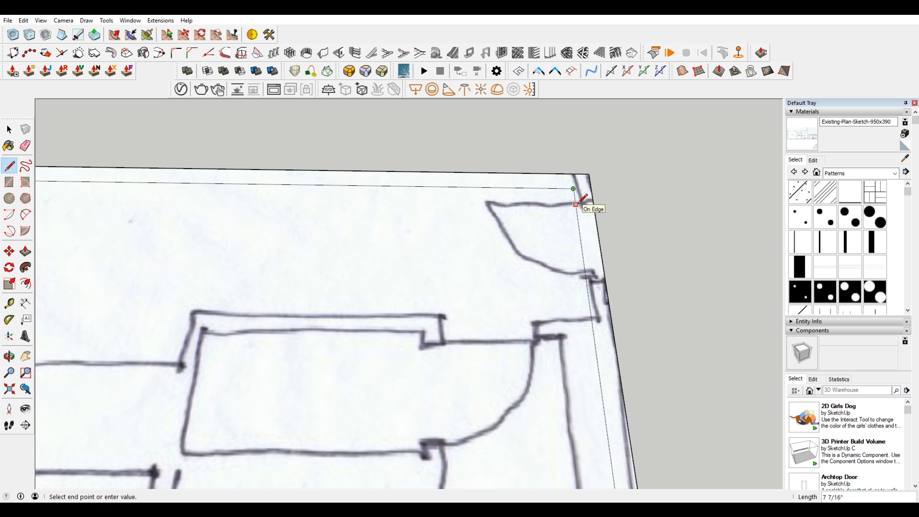
pyautogui.press('F2')
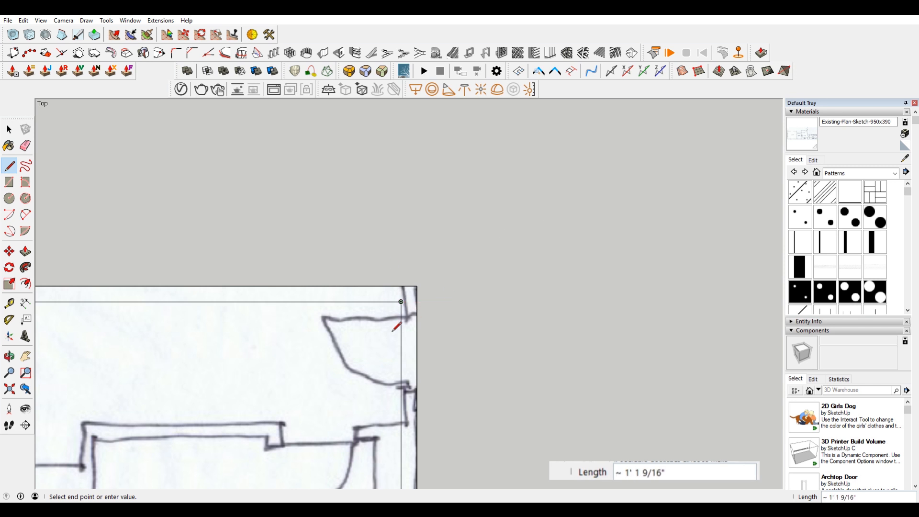
pyautogui.write('7"')
pyautogui.press('Return')
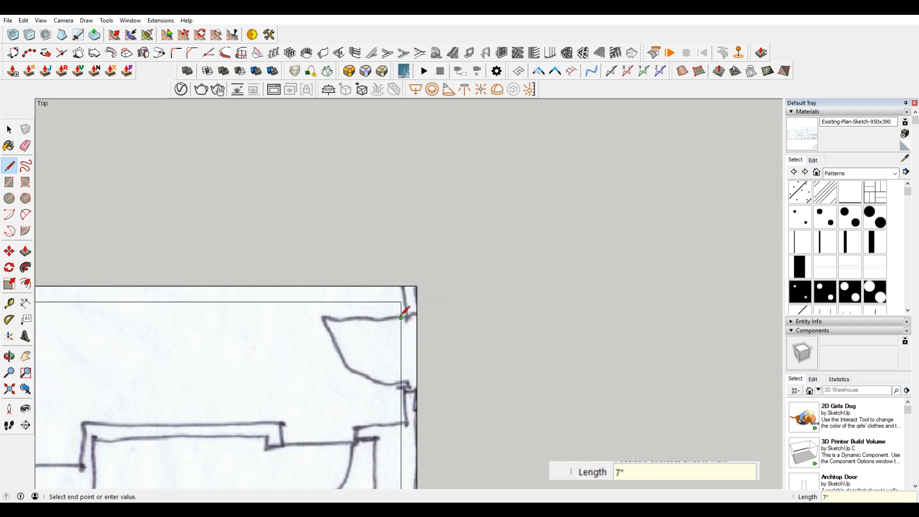
pyautogui.press('Escape')
pyautogui.press('space')
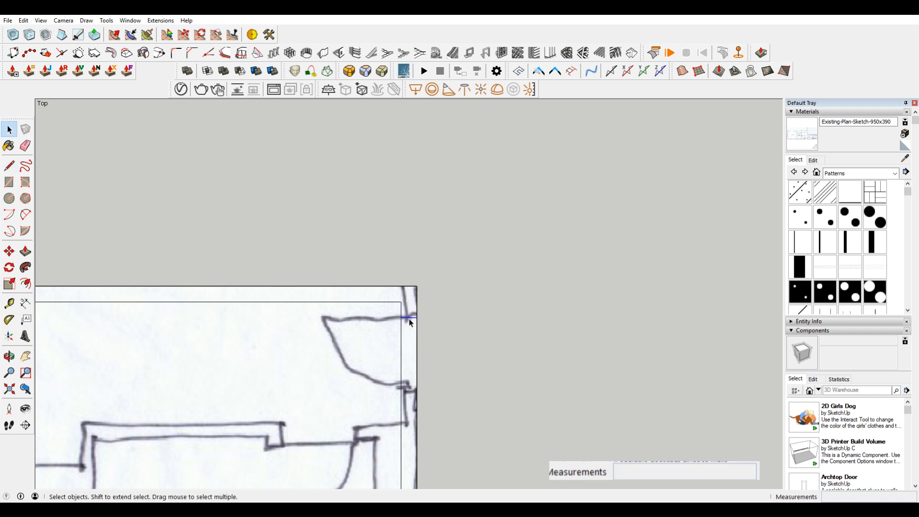
# Step: Copy the door jamb line 36" down along the exterior wall to mark the other side of the door opening
pyautogui.press('m')
pyautogui.click(416, 316)
pyautogui.press('ctrl')
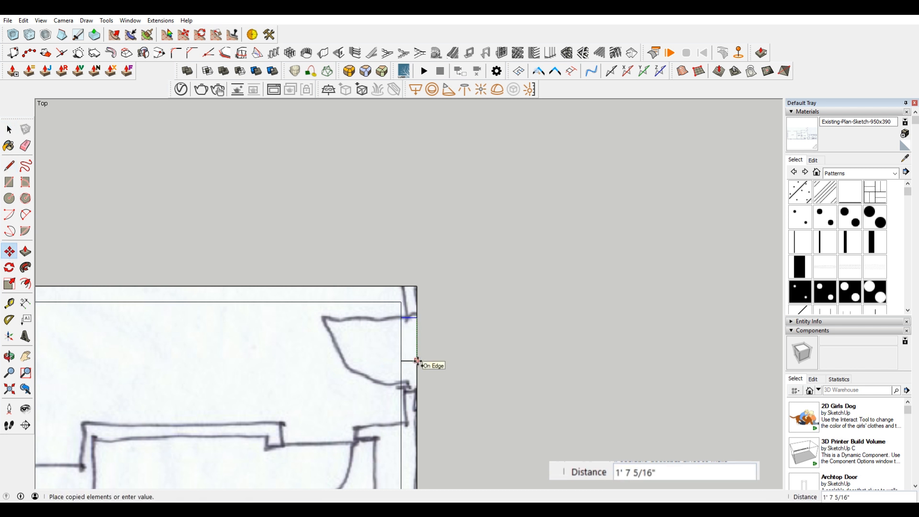
pyautogui.write('36')
pyautogui.press('Return')
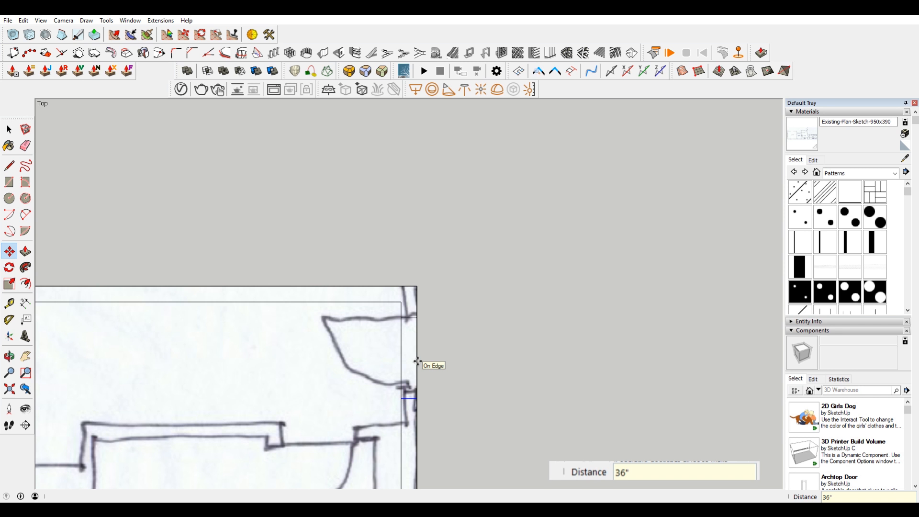
# Step: Delete the inner wall edge between the two jamb lines of the upper-right door opening
pyautogui.keyDown('shift'); pyautogui.moveTo(404, 377); pyautogui.dragTo(494, 322, button='middle'); pyautogui.keyUp('shift')
pyautogui.press('space')
pyautogui.click(501, 302)
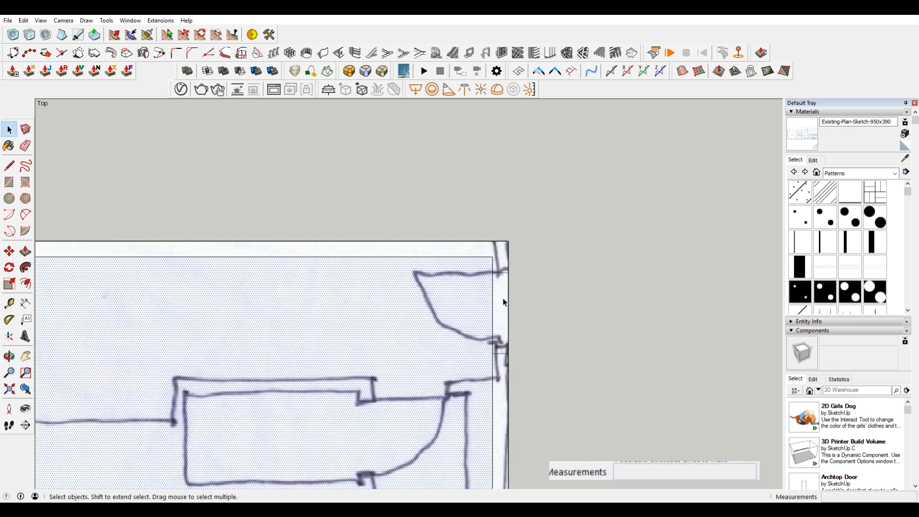
pyautogui.click(493, 300)
pyautogui.press('Delete')
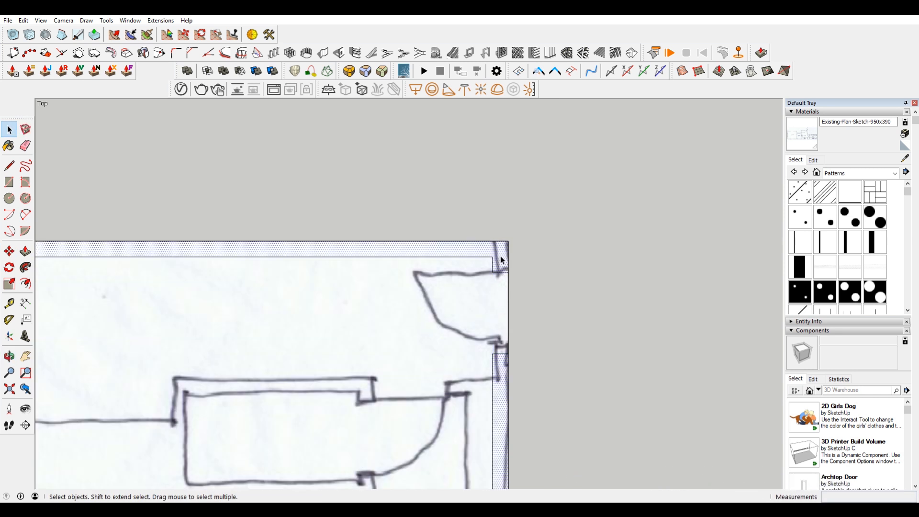
# Step: Examine the separate exterior wall and interior floor faces by selecting each one
pyautogui.click(500, 260)
pyautogui.scroll(-5, 505, 306)
pyautogui.keyDown('shift'); pyautogui.moveTo(468, 365); pyautogui.dragTo(563, 134, button='middle'); pyautogui.keyUp('shift')
pyautogui.click(391, 234)
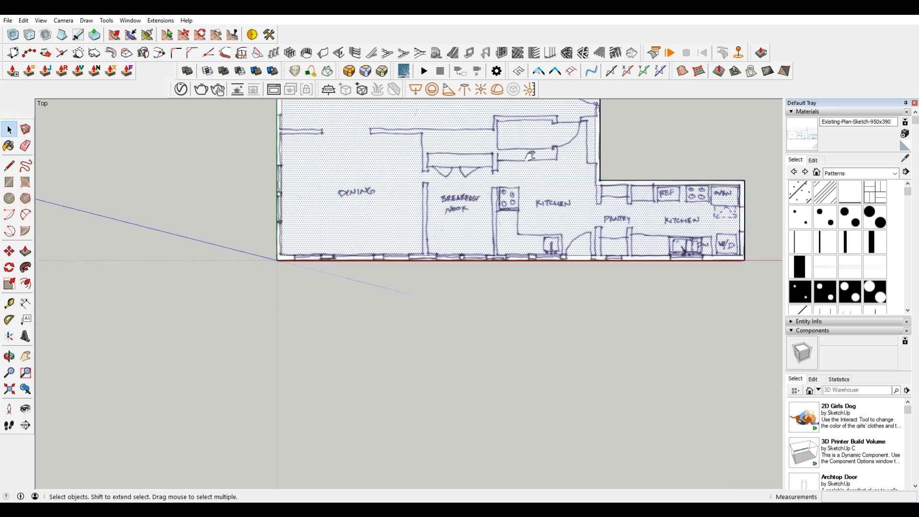
pyautogui.keyDown('shift'); pyautogui.moveTo(522, 161); pyautogui.dragTo(524, 254, button='middle'); pyautogui.keyUp('shift')
pyautogui.scroll(2, 525, 177)
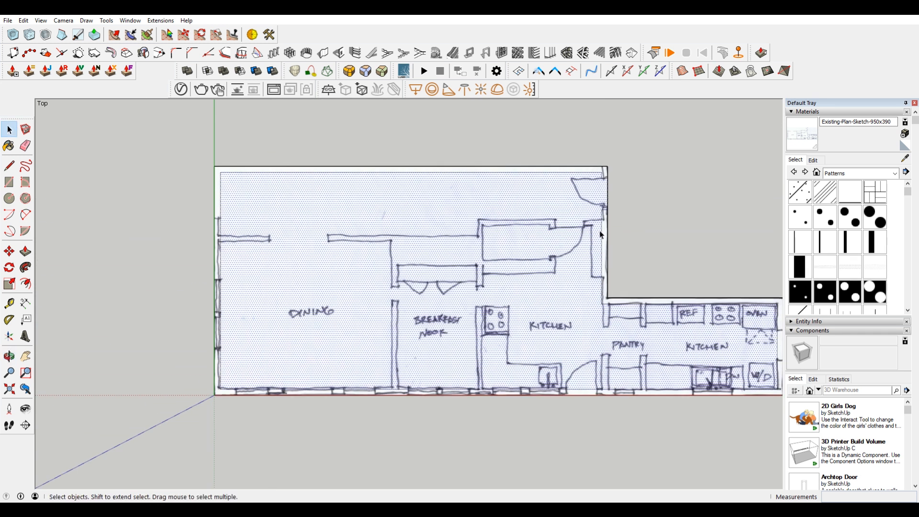
pyautogui.keyDown('shift'); pyautogui.moveTo(622, 238); pyautogui.dragTo(545, 225, button='middle'); pyautogui.keyUp('shift')
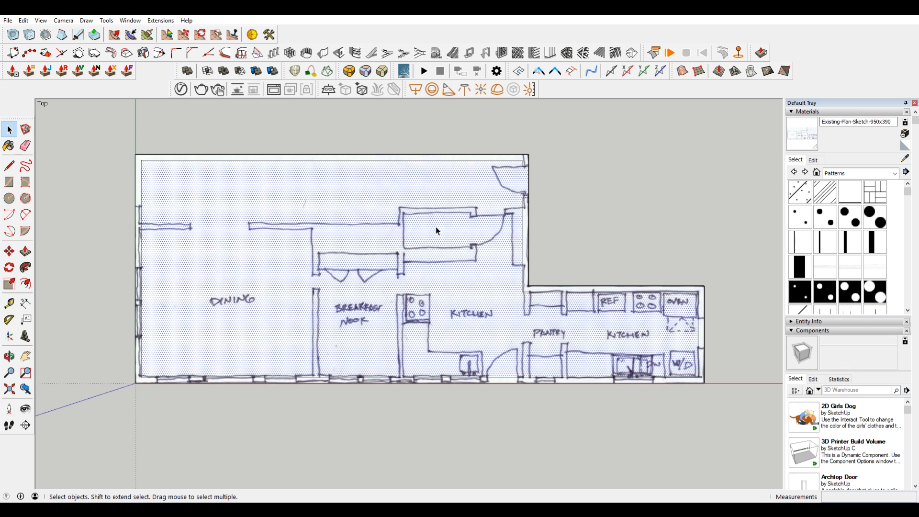
# Step: Draw two parallel lines for the kitchen-pantry wall, from the inner and outer notch corners down to the lower wall's inner edge
pyautogui.scroll(2, 588, 342)
pyautogui.press('l')
pyautogui.scroll(2, 500, 290)
pyautogui.click(492, 258)
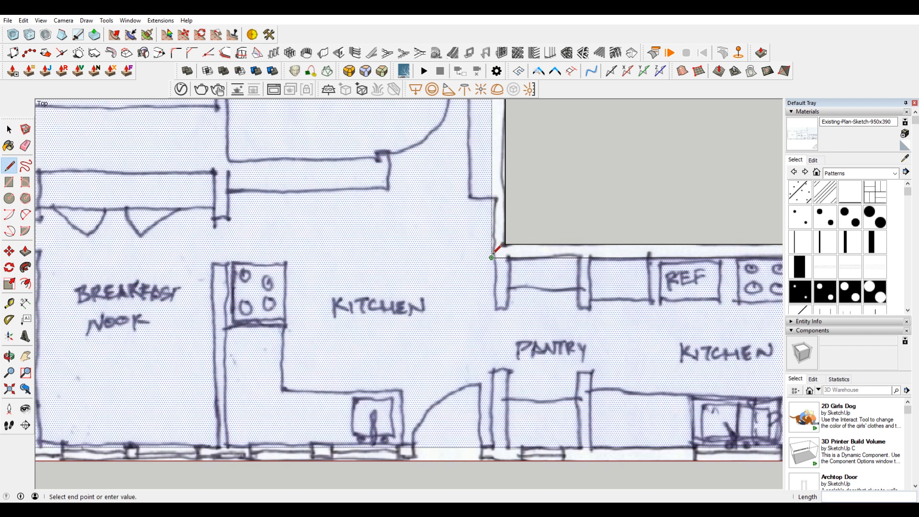
pyautogui.click(493, 448)
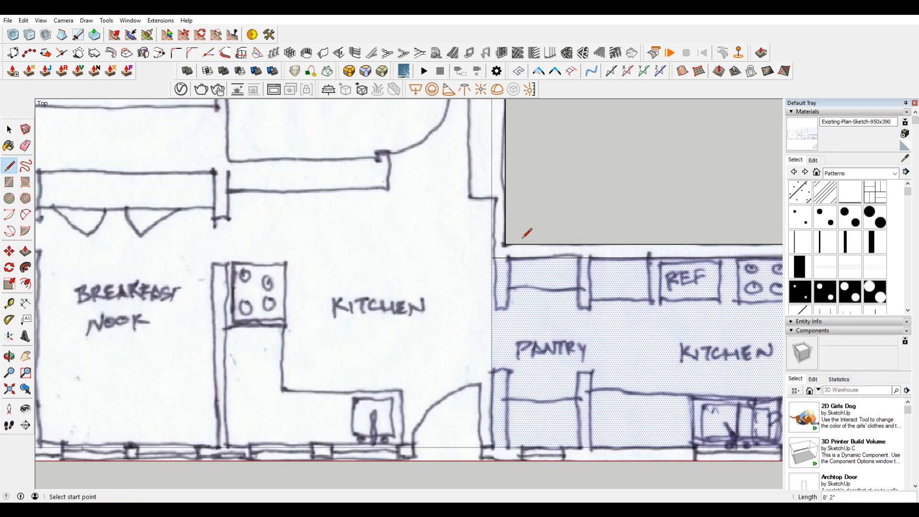
pyautogui.click(505, 244)
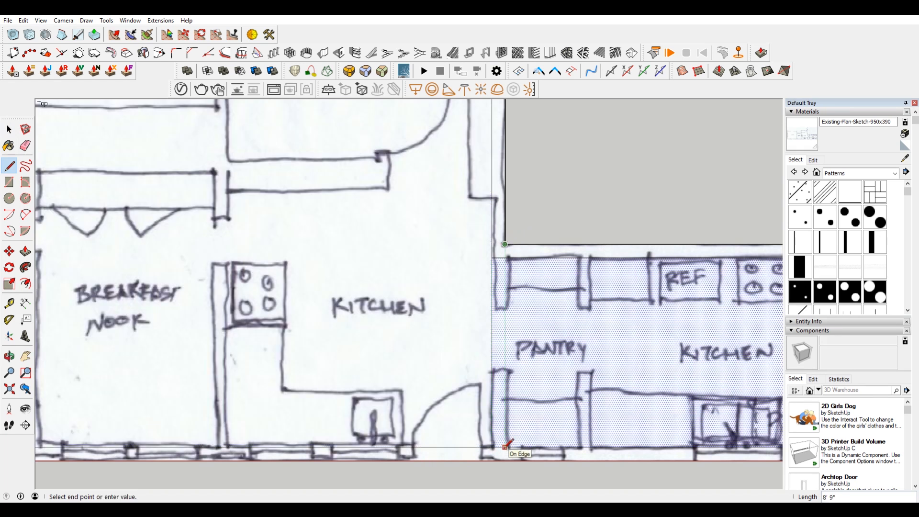
pyautogui.click(505, 447)
# Step: Delete the short edge between the two new lines where the kitchen-pantry wall meets the upper exterior wall
pyautogui.press('space')
pyautogui.click(500, 257)
pyautogui.press('Delete')
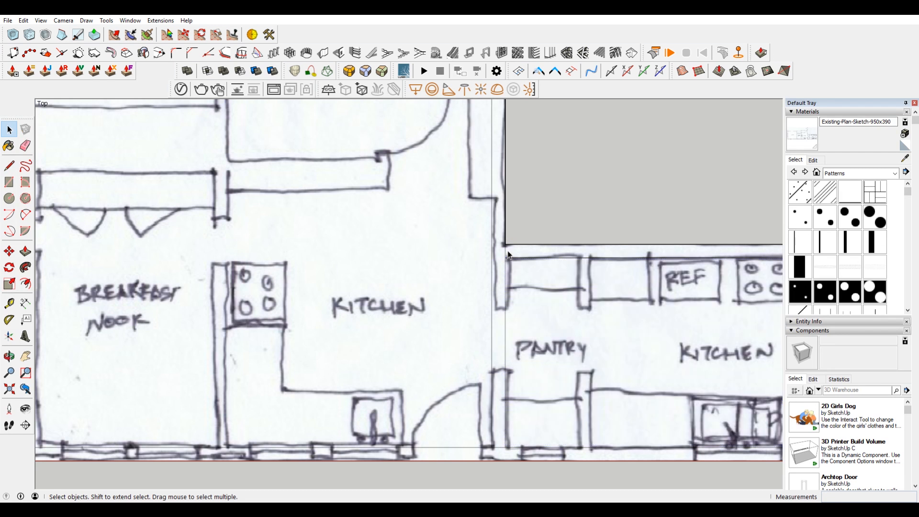
pyautogui.scroll(-3, 507, 258)
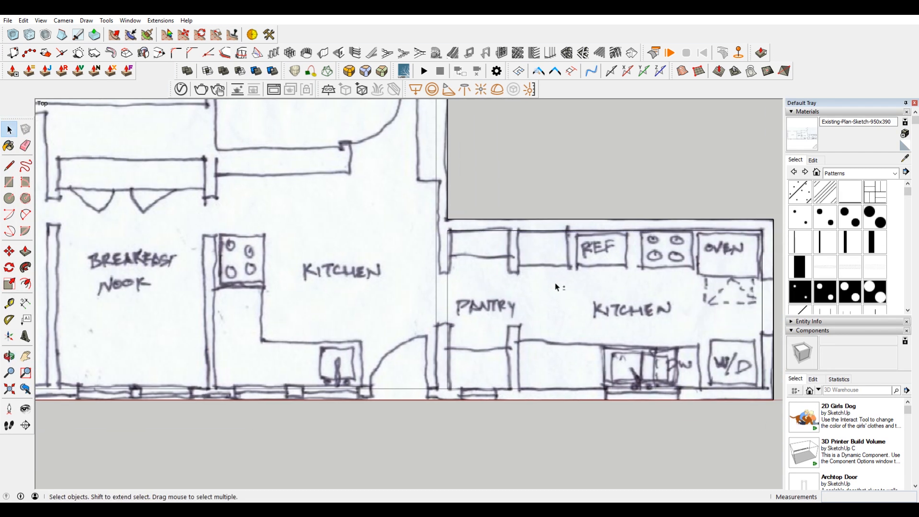
# Step: Copy the pantry-side line of the kitchen-pantry wall 3' across the pantry to mark the next partition
pyautogui.doubleClick(445, 286)
pyautogui.click(447, 287)
pyautogui.press('m')
pyautogui.click(447, 230)
pyautogui.press('ctrl')
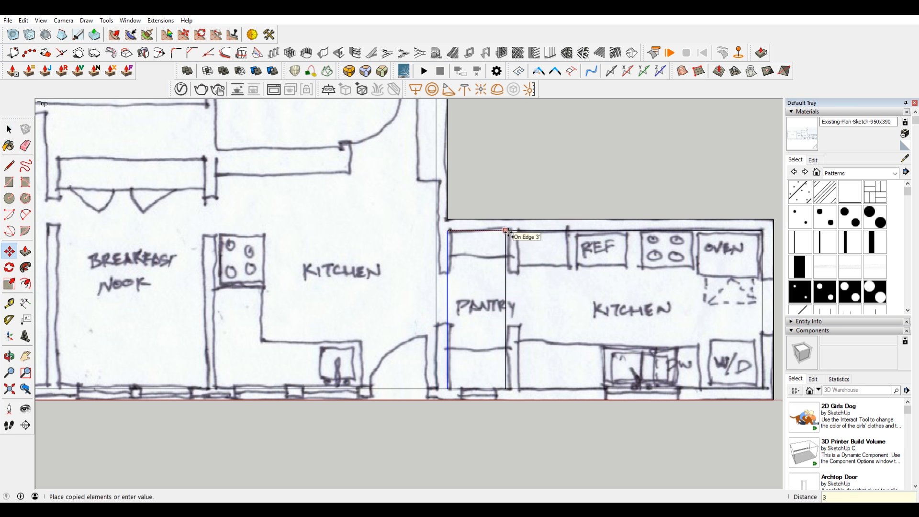
pyautogui.click(506, 230)
pyautogui.click(506, 230)
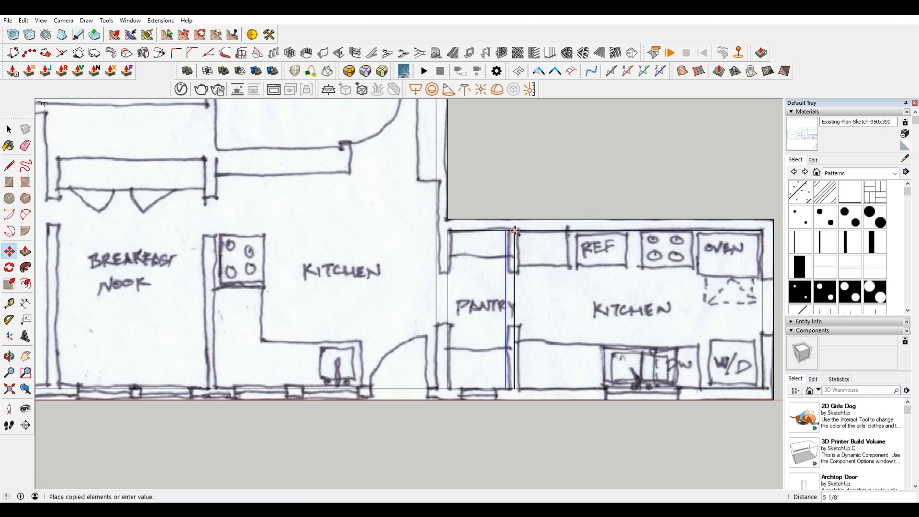
pyautogui.press('Escape')
pyautogui.rightClick(519, 230)
pyautogui.press('Escape')
# Step: Copy the new partition line towards the right-hand kitchen, using the two kitchen-pantry wall lines as the offset distance
pyautogui.press('space')
pyautogui.click(505, 247)
pyautogui.press('m')
pyautogui.press('ctrl')
pyautogui.click(506, 230)
pyautogui.press('Escape')
pyautogui.press('ctrl')
pyautogui.click(436, 230)
pyautogui.click(447, 231)
pyautogui.press('space')
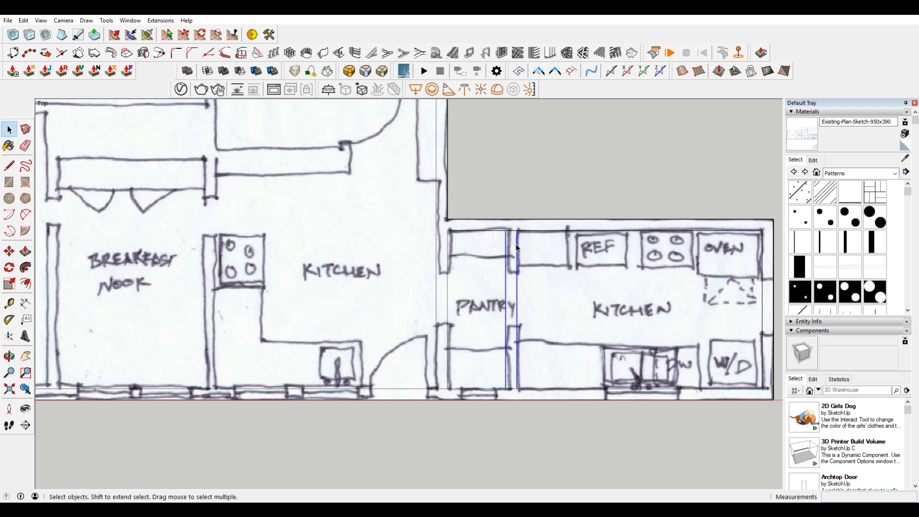
# Step: Draw an opening jamb line across the kitchen-pantry wall, 2'2" below the pantry's upper inner corner
pyautogui.press('l')
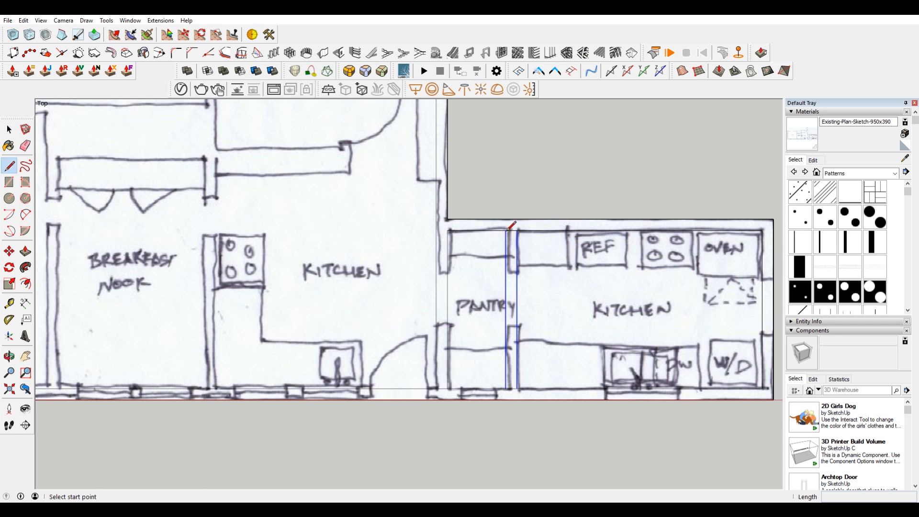
pyautogui.click(447, 231)
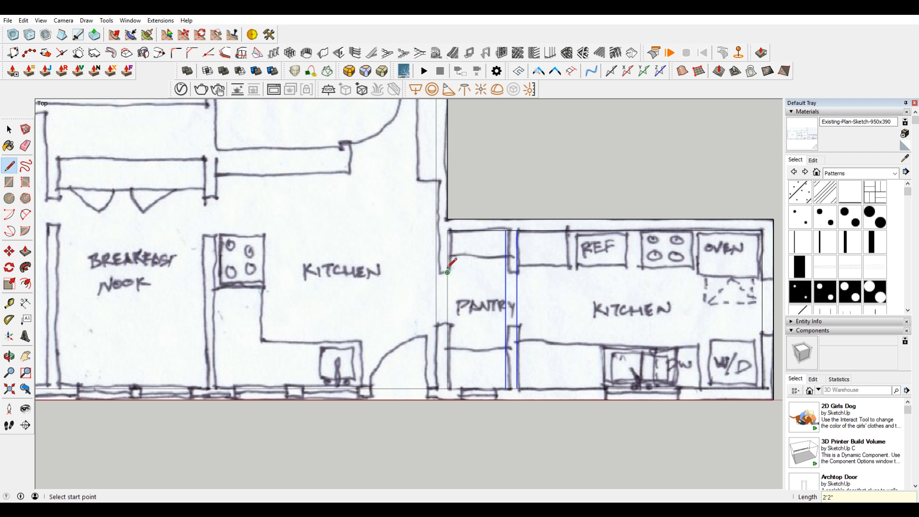
pyautogui.click(447, 272)
pyautogui.click(436, 273)
# Step: Copy the pantry opening's jamb line 2'7" down the kitchen-pantry wall
pyautogui.press('space')
pyautogui.press('m')
pyautogui.press('ctrl')
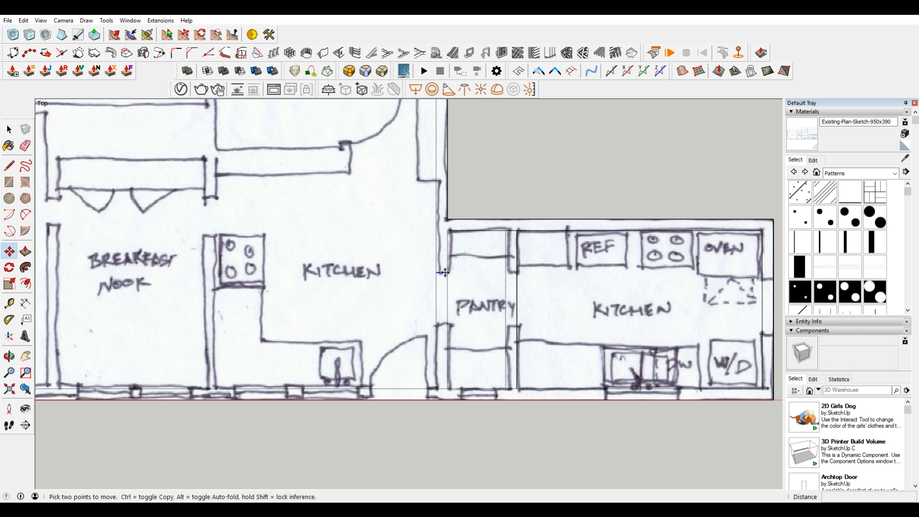
pyautogui.click(447, 272)
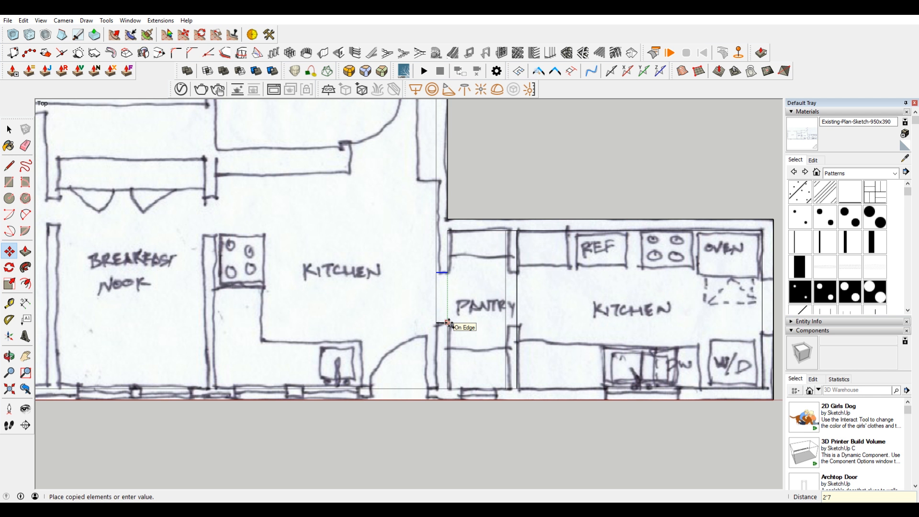
pyautogui.write('2\'7"')
pyautogui.press('Return')
pyautogui.press('space')
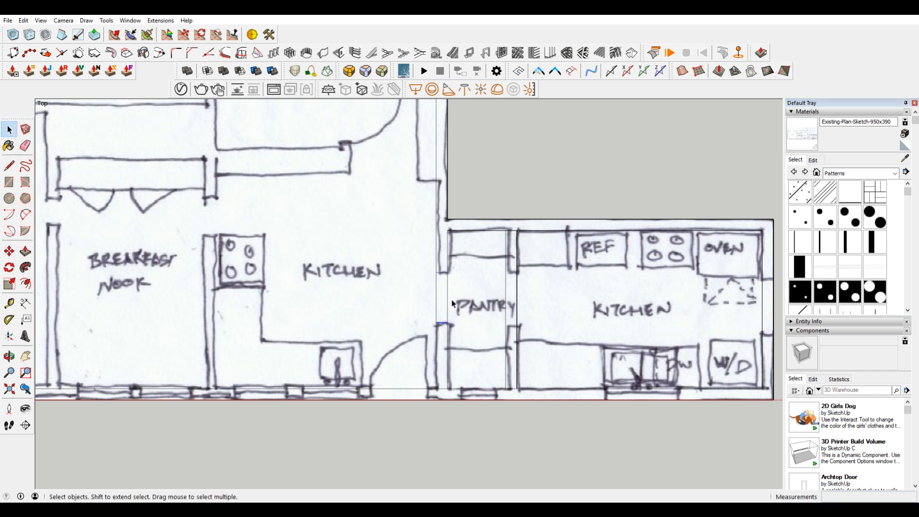
# Step: Delete the remaining kitchen-side wall line between the two jambs of the pantry opening
pyautogui.click(423, 301)
pyautogui.click(437, 289)
pyautogui.press('Delete')
# Step: Copy both pantry opening jamb lines across the pantry onto the partition beside the right-hand kitchen
pyautogui.press('m')
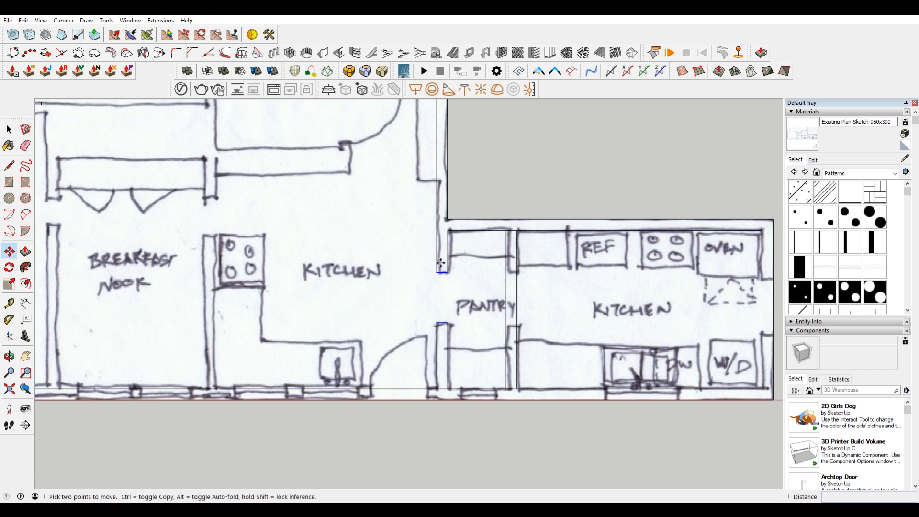
pyautogui.press('ctrl')
pyautogui.click(448, 272)
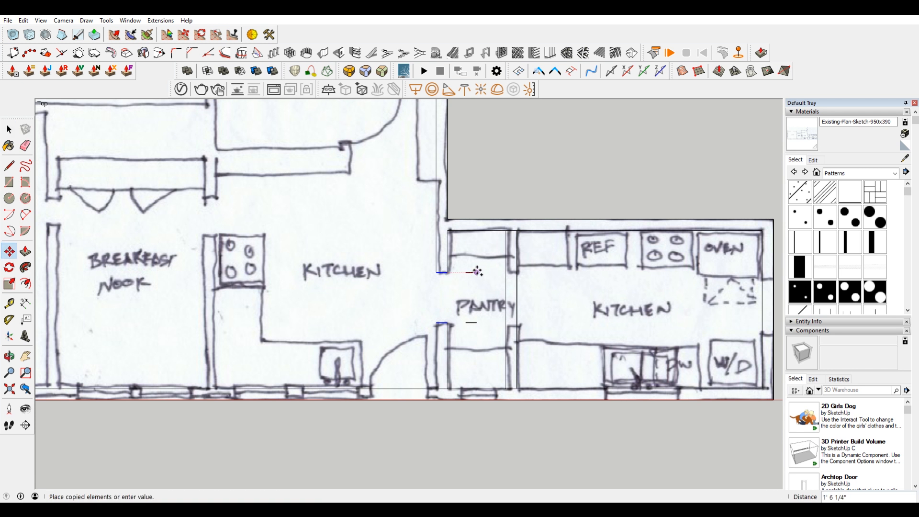
pyautogui.click(516, 273)
# Step: Delete both wall lines between the copied jambs to open the partition between pantry and right-hand kitchen
pyautogui.press('space')
pyautogui.click(506, 294)
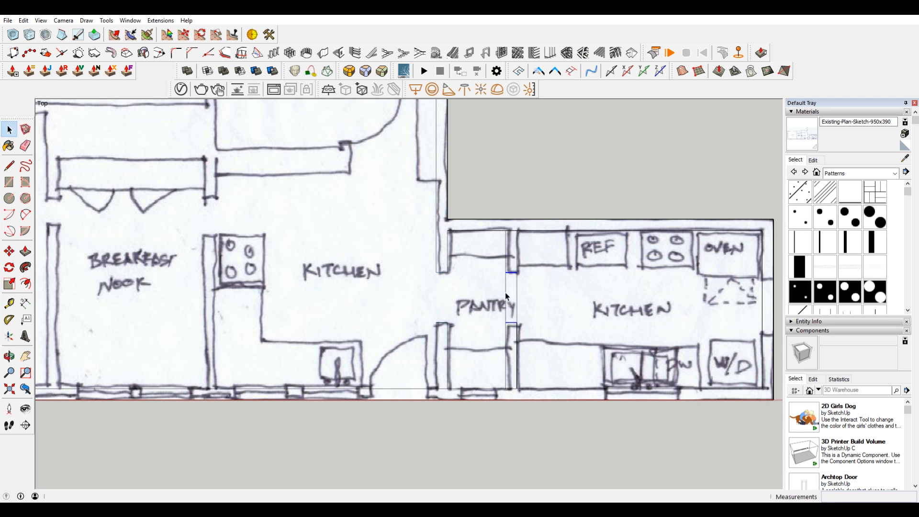
pyautogui.press('Delete')
pyautogui.click(518, 296)
pyautogui.press('Delete')
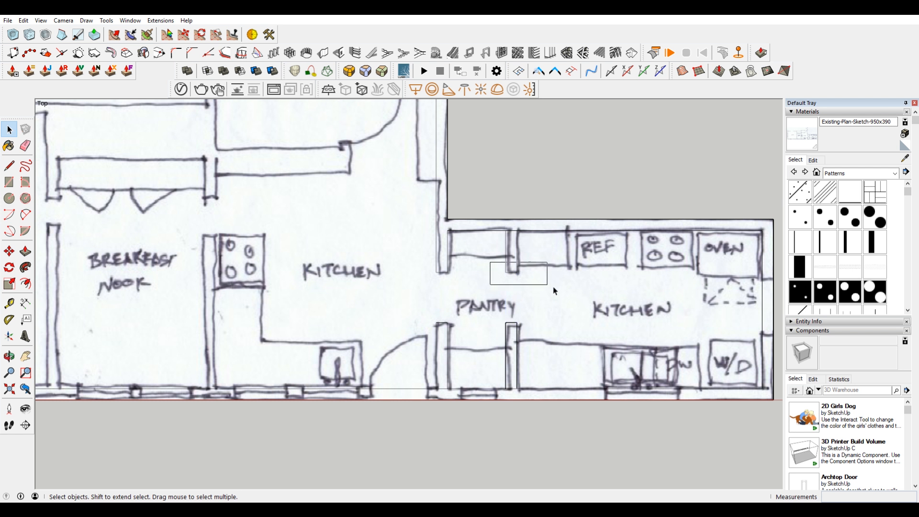
pyautogui.moveTo(493, 222); pyautogui.dragTo(547, 283)
pyautogui.press('Delete')
# Step: Redraw the kitchen-side edge of the lower partition stub from its jamb down to the exterior wall's inner line
pyautogui.click(514, 389)
pyautogui.scroll(4, 517, 387)
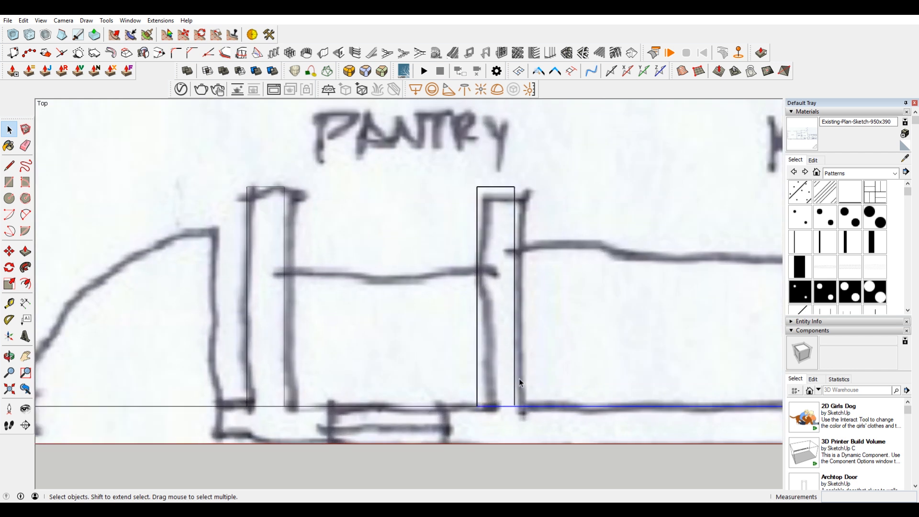
pyautogui.scroll(2, 518, 378)
pyautogui.scroll(-2, 518, 407)
pyautogui.scroll(-2, 523, 406)
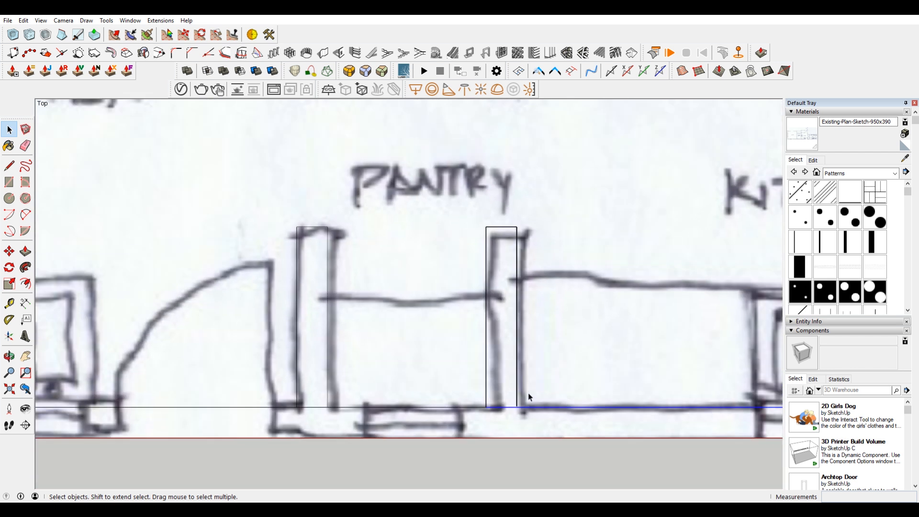
pyautogui.press('l')
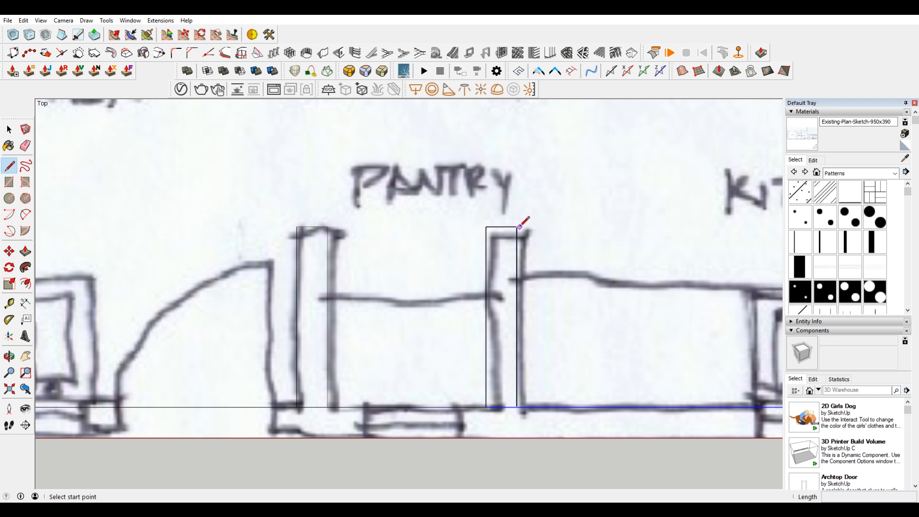
pyautogui.click(516, 227)
pyautogui.click(517, 409)
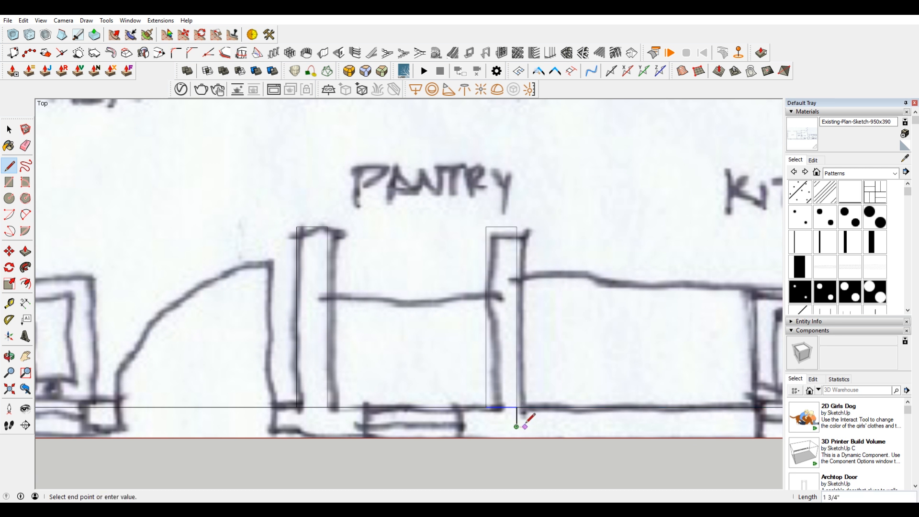
# Step: Delete the piece of the exterior wall's inner line at the base of the lower partition stub
pyautogui.press('space')
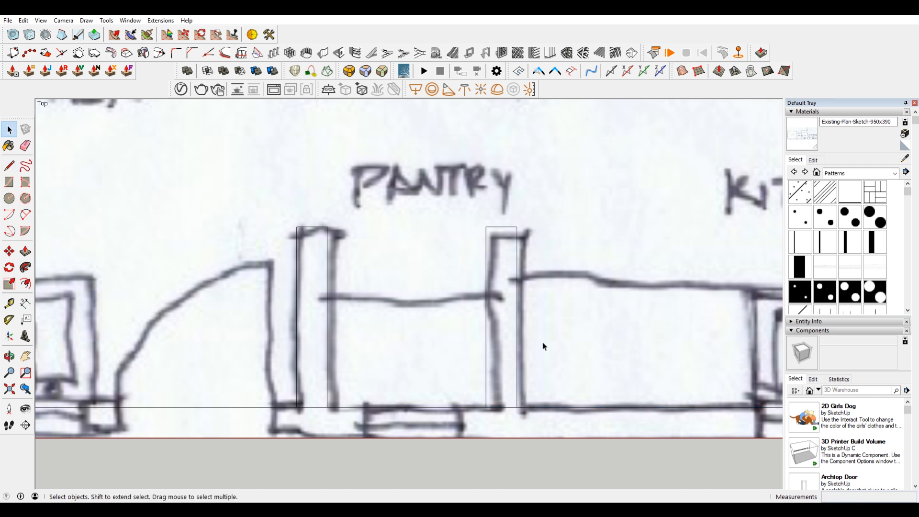
pyautogui.click(501, 414)
pyautogui.press('Delete')
pyautogui.scroll(-3, 406, 376)
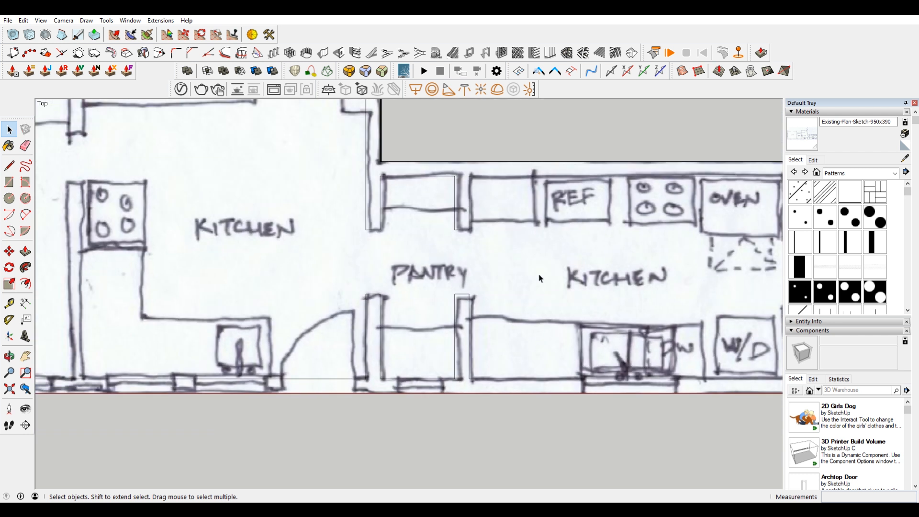
# Step: Draw a jamb line across the right-hand kitchen's end wall, 2'7" below its upper inner corner
pyautogui.moveTo(654, 347)
pyautogui.keyDown('shift'); pyautogui.mouseDown(button='middle')
pyautogui.moveTo(496, 331)
pyautogui.moveTo(505, 329)
pyautogui.mouseUp(button='middle'); pyautogui.keyUp('shift')
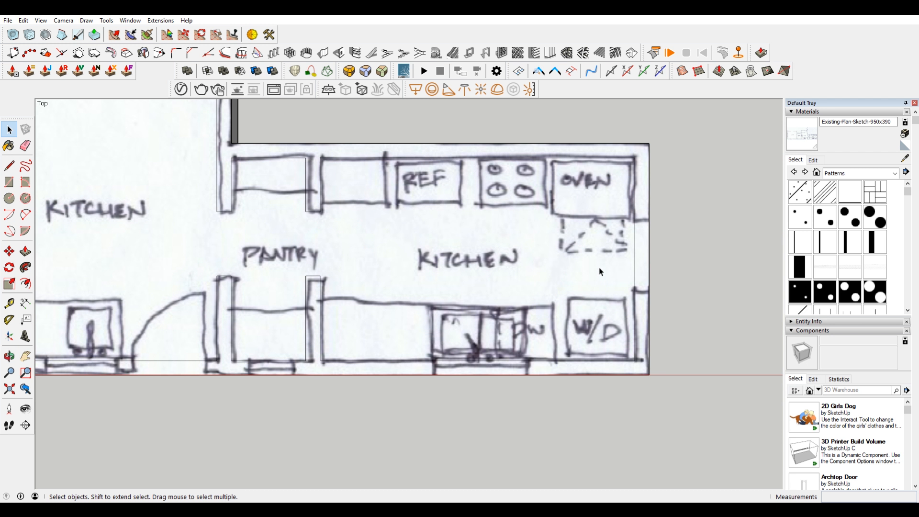
pyautogui.press('l')
pyautogui.click(634, 157)
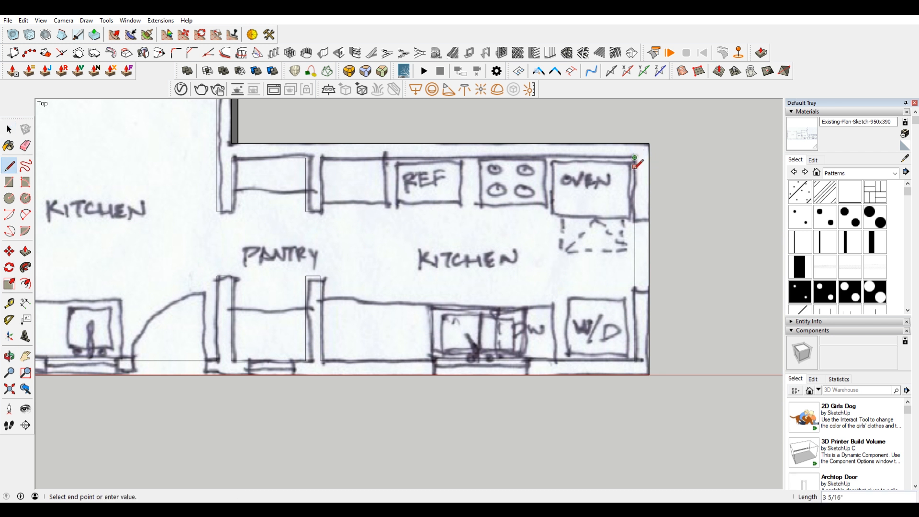
pyautogui.click(634, 221)
pyautogui.click(648, 221)
# Step: Draw a second jamb line across the end wall, 3' below the first one
pyautogui.click(635, 222)
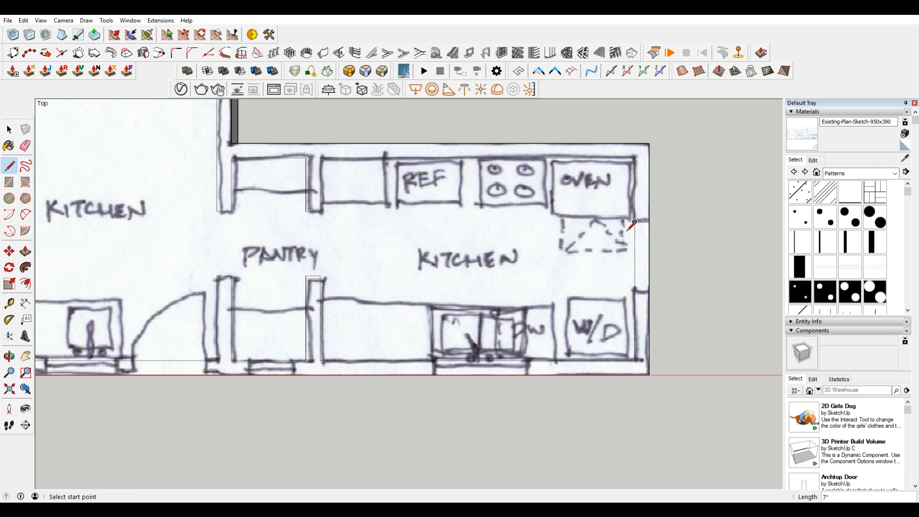
pyautogui.click(635, 221)
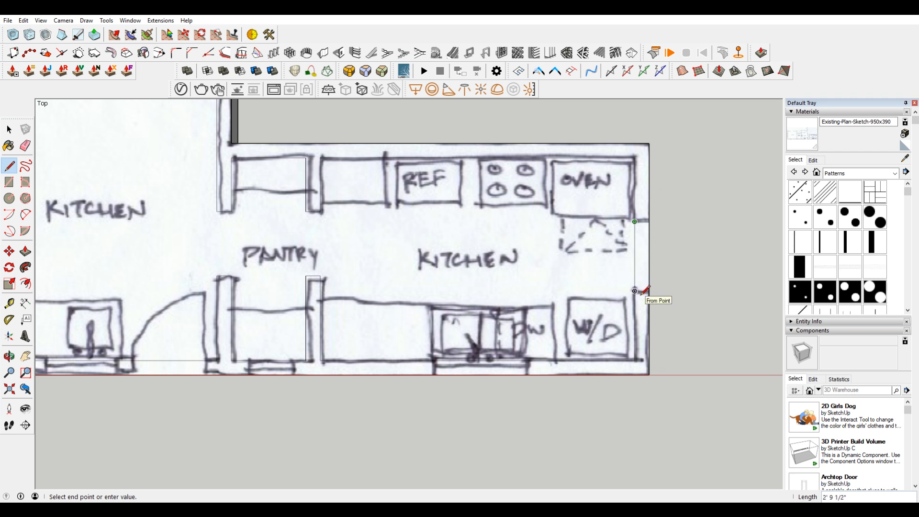
pyautogui.write("3'")
pyautogui.press('Return')
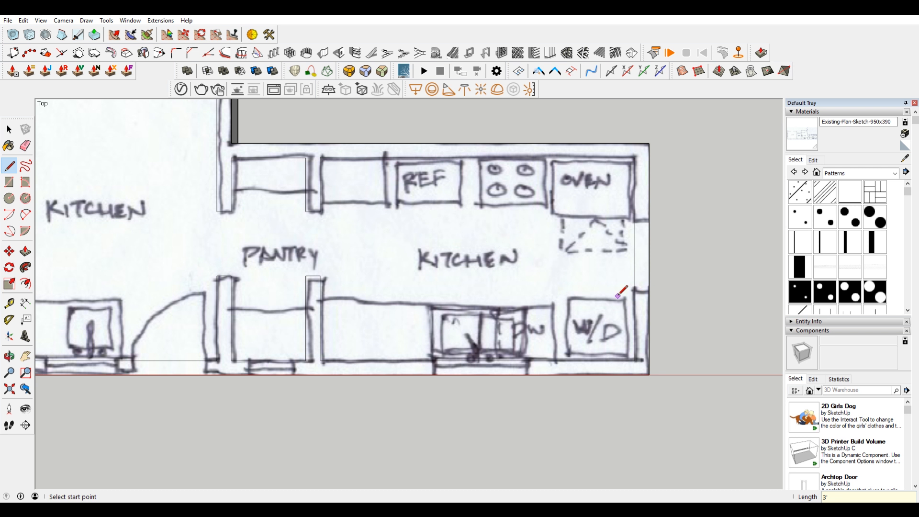
pyautogui.click(635, 297)
pyautogui.click(649, 296)
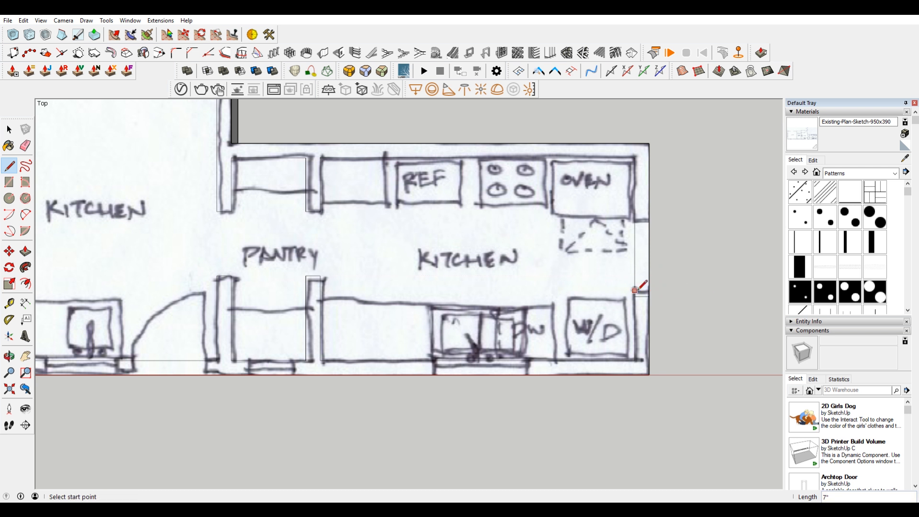
# Step: Move the end wall's lower jamb line up 2" and delete the inner wall line between the two jambs
pyautogui.press('space')
pyautogui.scroll(1, 683, 301)
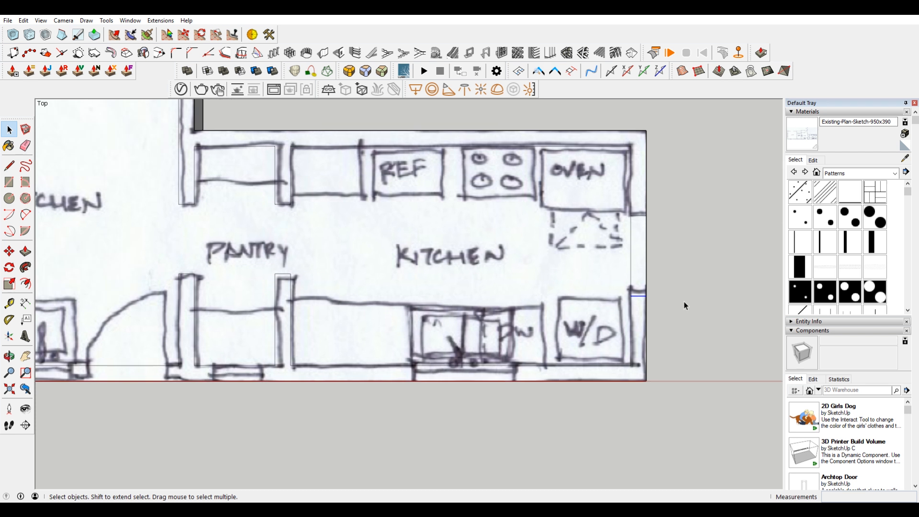
pyautogui.press('m')
pyautogui.click(646, 295)
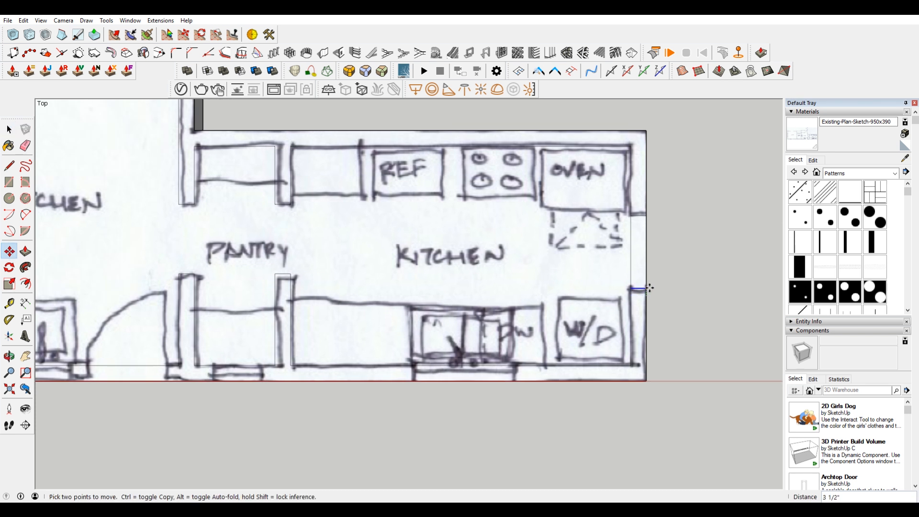
pyautogui.write('2')
pyautogui.press('Return')
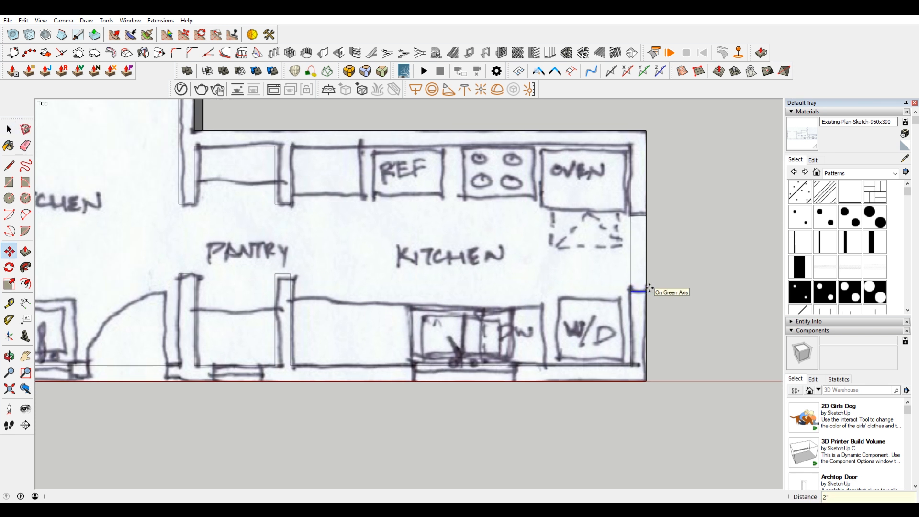
pyautogui.scroll(-2, 646, 282)
pyautogui.press('space')
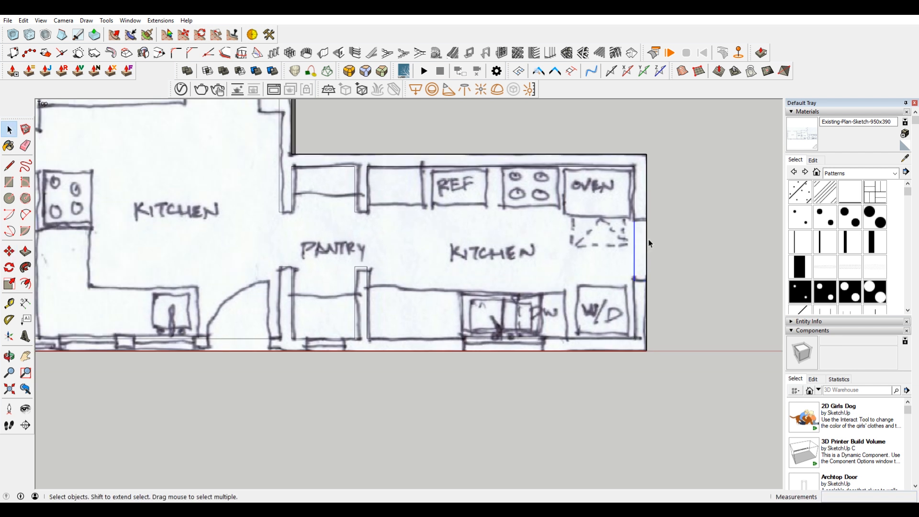
# Step: Check the traced wall faces around the kitchens, pantry and exterior walls by selecting the upper and lower wall pieces
pyautogui.click(641, 198)
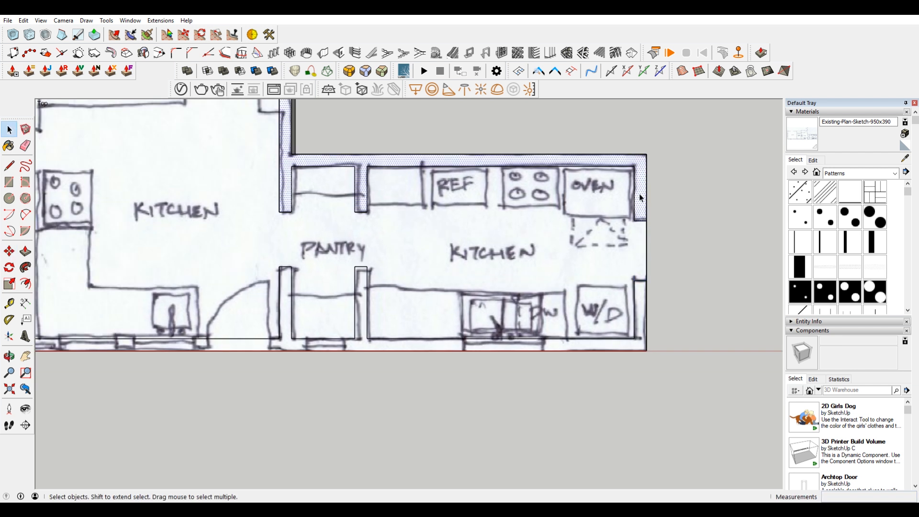
pyautogui.scroll(-2, 641, 198)
pyautogui.scroll(1, 508, 176)
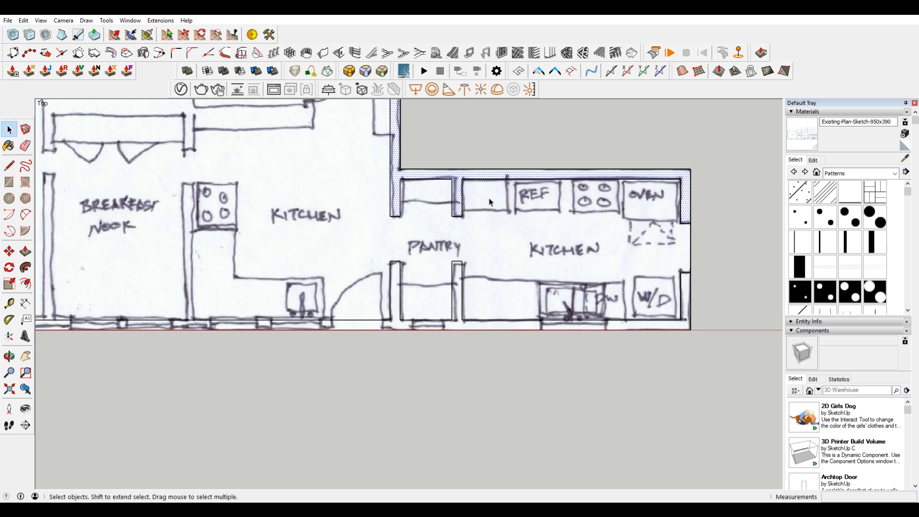
pyautogui.scroll(-1, 637, 204)
pyautogui.keyDown('shift'); pyautogui.moveTo(399, 267); pyautogui.dragTo(586, 337, button='middle'); pyautogui.keyUp('shift')
pyautogui.click(600, 419)
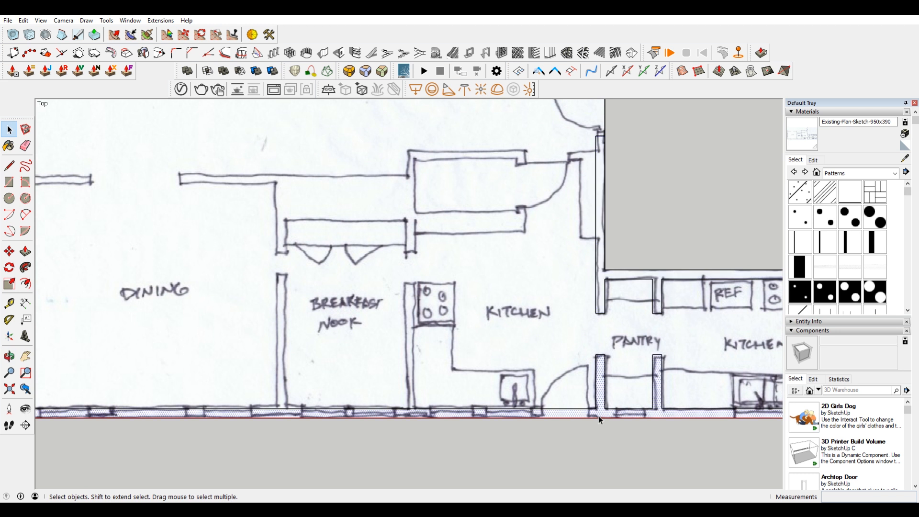
pyautogui.scroll(-2, 600, 417)
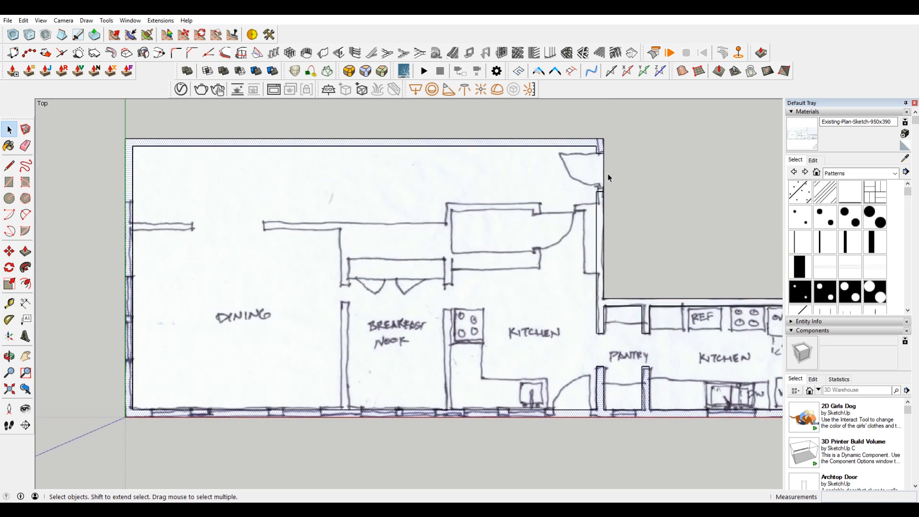
pyautogui.keyDown('shift'); pyautogui.moveTo(663, 259); pyautogui.dragTo(517, 273, button='middle'); pyautogui.keyUp('shift')
pyautogui.keyDown('shift'); pyautogui.moveTo(601, 322); pyautogui.dragTo(569, 272, button='middle'); pyautogui.keyUp('shift')
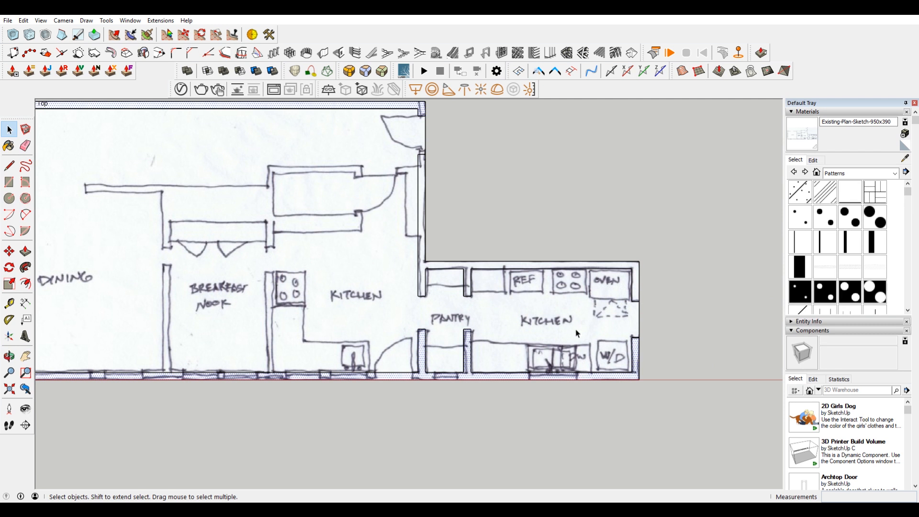
pyautogui.scroll(-2, 383, 165)
pyautogui.scroll(5, 493, 283)
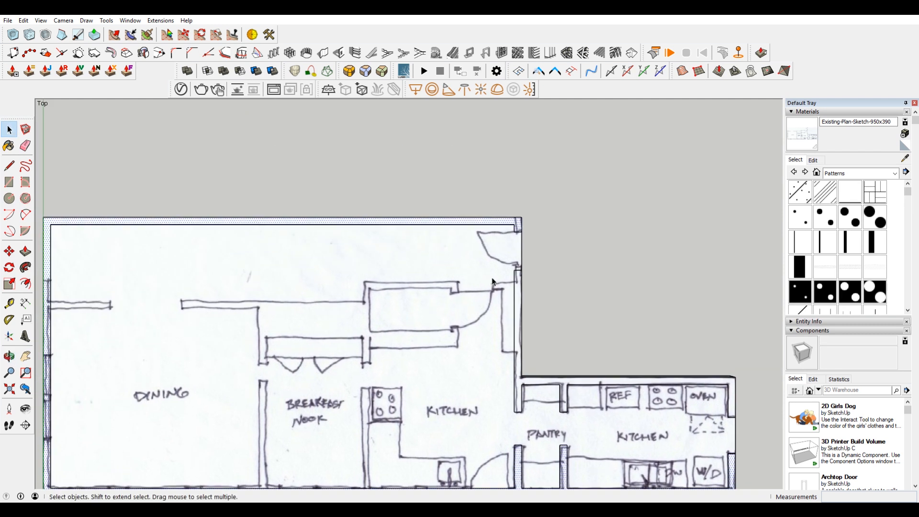
# Step: Draw an 11" line down the wall's inner edge from the lower inner jamb corner of the upper exterior door
pyautogui.press('l')
pyautogui.scroll(2, 521, 261)
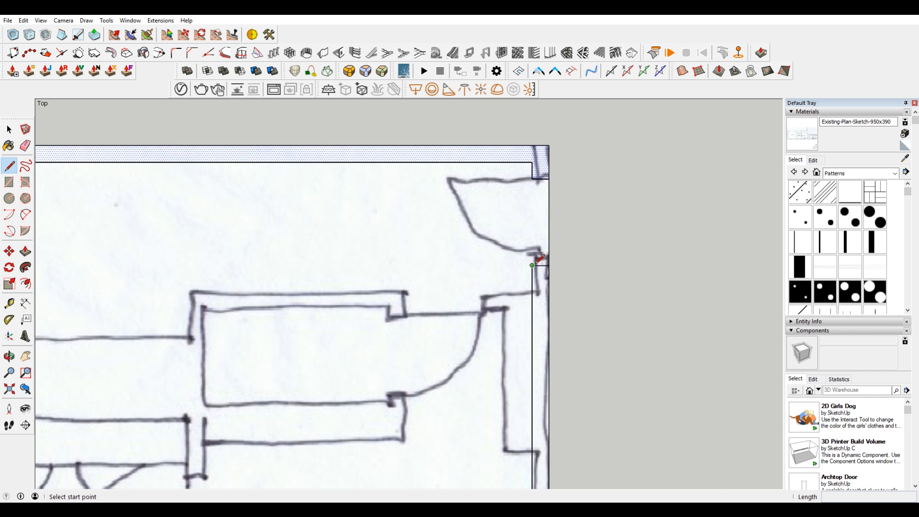
pyautogui.click(531, 265)
pyautogui.write('11')
pyautogui.press('Return')
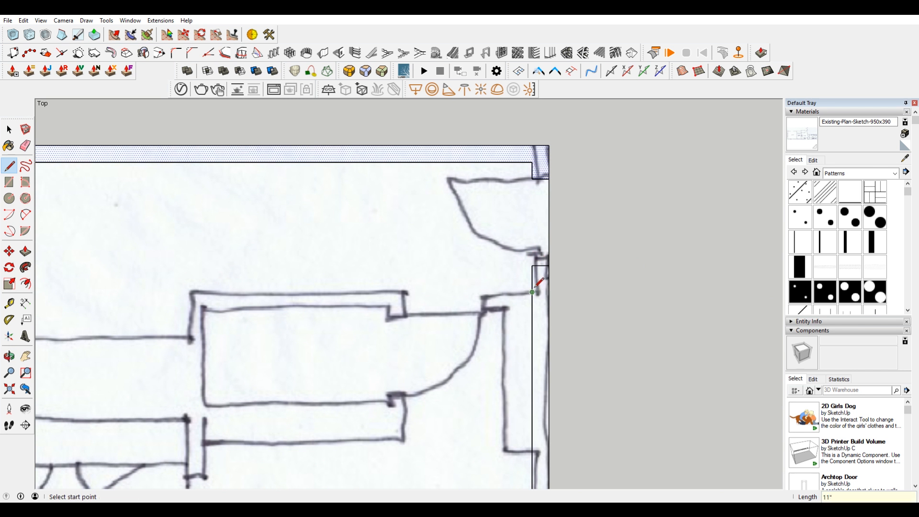
# Step: Draw the closet wall's upper line about 11'9" from the 11" point to the sketched wall's far corner
pyautogui.click(532, 291)
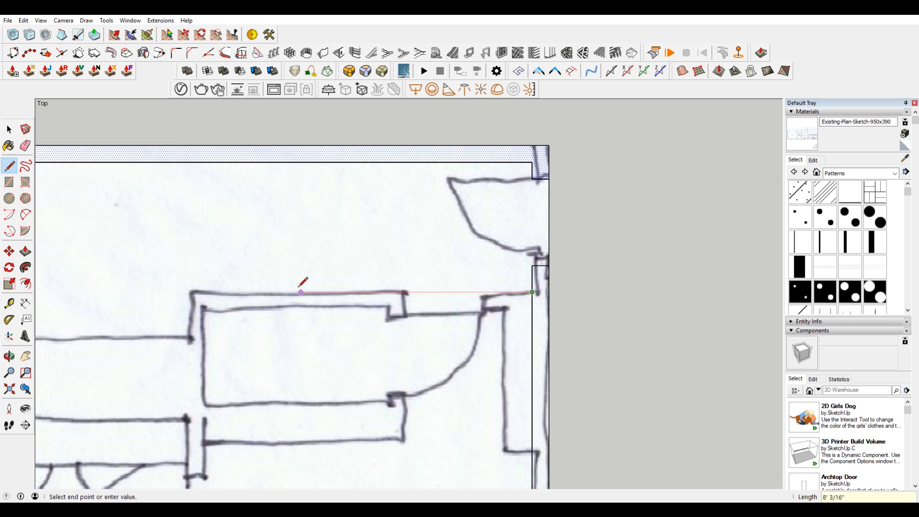
pyautogui.click(193, 292)
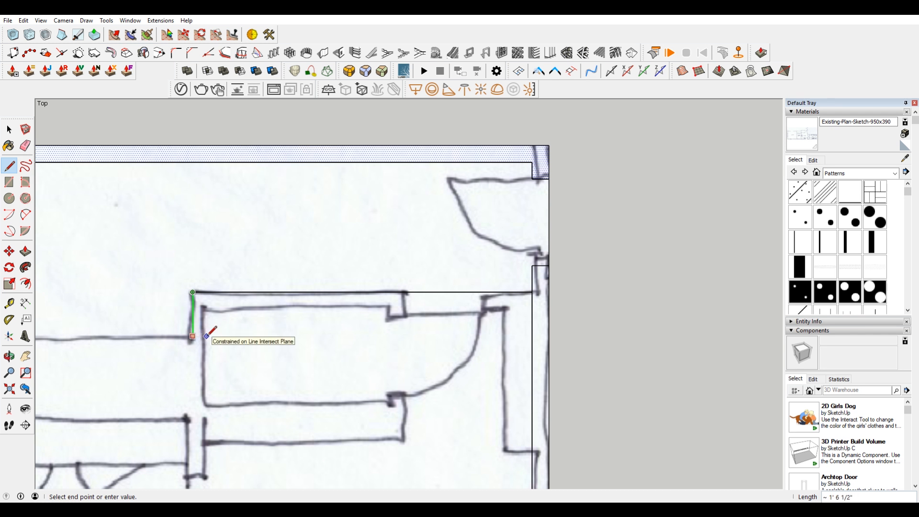
pyautogui.scroll(-3, 208, 337)
pyautogui.keyDown('shift'); pyautogui.moveTo(211, 344); pyautogui.dragTo(501, 311, button='middle'); pyautogui.keyUp('shift')
pyautogui.scroll(2, 503, 307)
pyautogui.press('Escape')
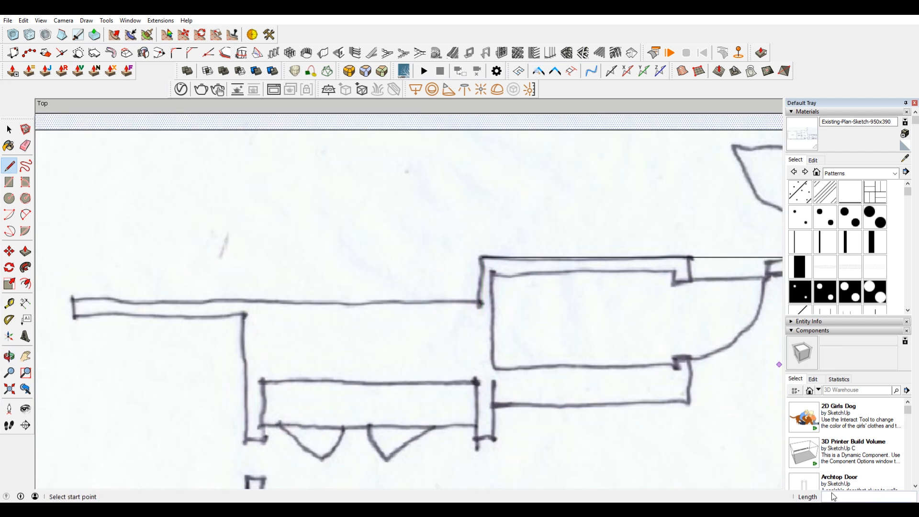
# Step: Set the model's architectural length precision to 0"
pyautogui.click(124, 22)
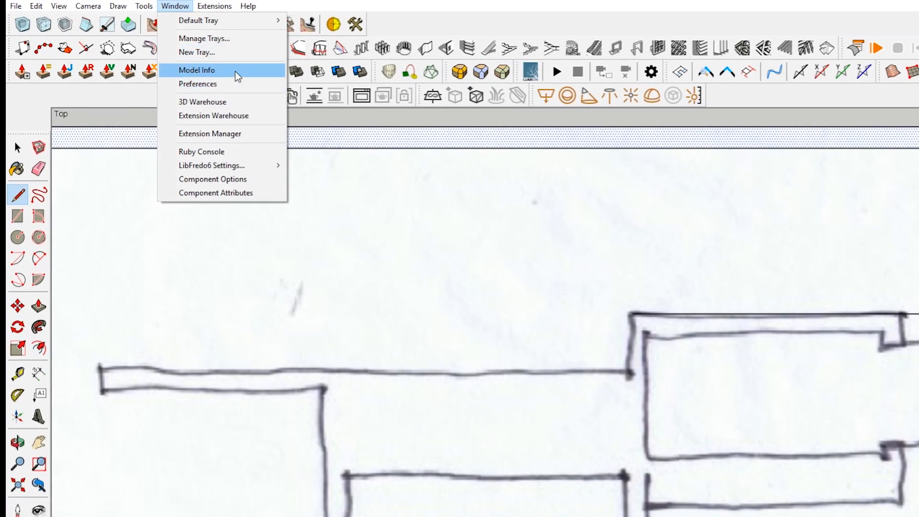
pyautogui.click(234, 70)
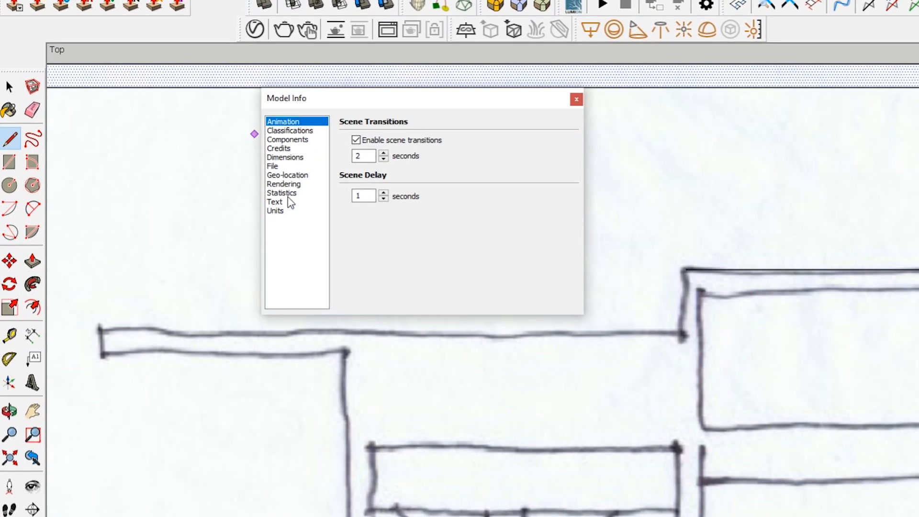
pyautogui.click(287, 211)
pyautogui.click(427, 164)
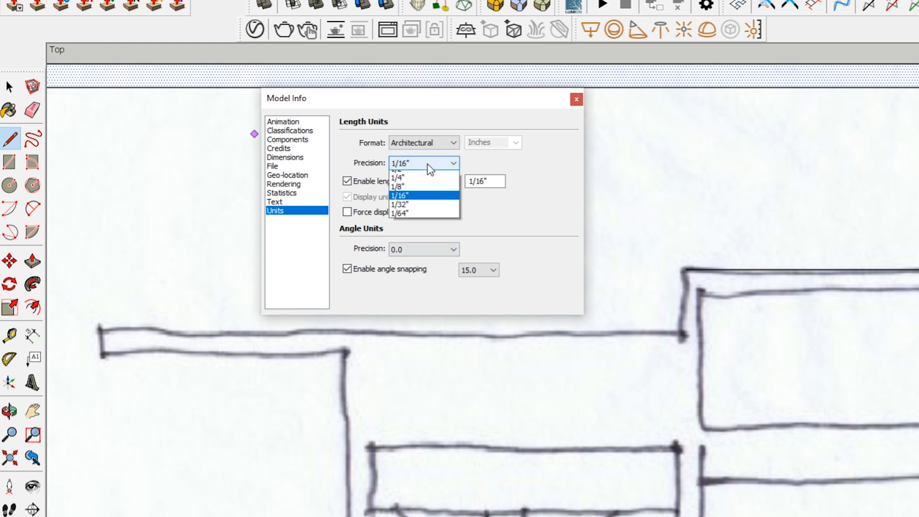
pyautogui.click(416, 176)
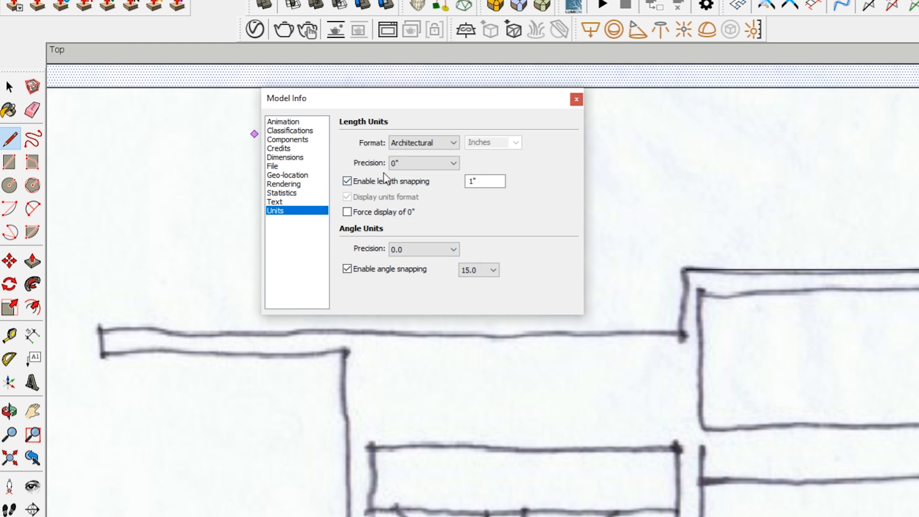
pyautogui.click(576, 99)
# Step: Draw the wall's jog about 1'7" down from the closet line, extend it across to the dining room's exterior wall, and delete the surplus segment
pyautogui.click(684, 270)
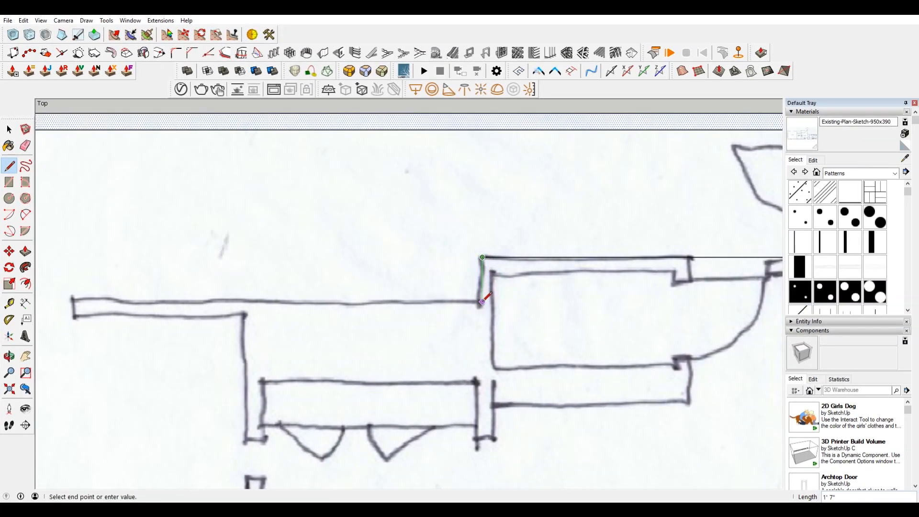
pyautogui.click(482, 301)
pyautogui.scroll(-3, 482, 302)
pyautogui.press('space')
pyautogui.click(445, 264)
pyautogui.press('Delete')
# Step: Copy the long wall line above the dining room 7" down to form the wall's inner edge
pyautogui.moveTo(230, 310)
pyautogui.keyDown('shift'); pyautogui.mouseDown(button='middle')
pyautogui.moveTo(299, 290)
pyautogui.moveTo(320, 263)
pyautogui.mouseUp(button='middle'); pyautogui.keyUp('shift')
pyautogui.click(320, 262)
pyautogui.press('m')
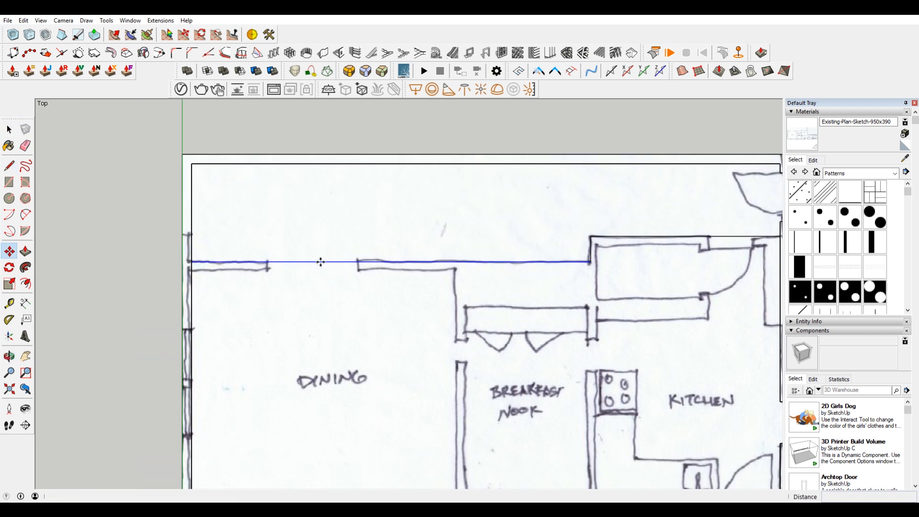
pyautogui.click(320, 262)
pyautogui.press('ctrl')
pyautogui.write('7')
pyautogui.press('Return')
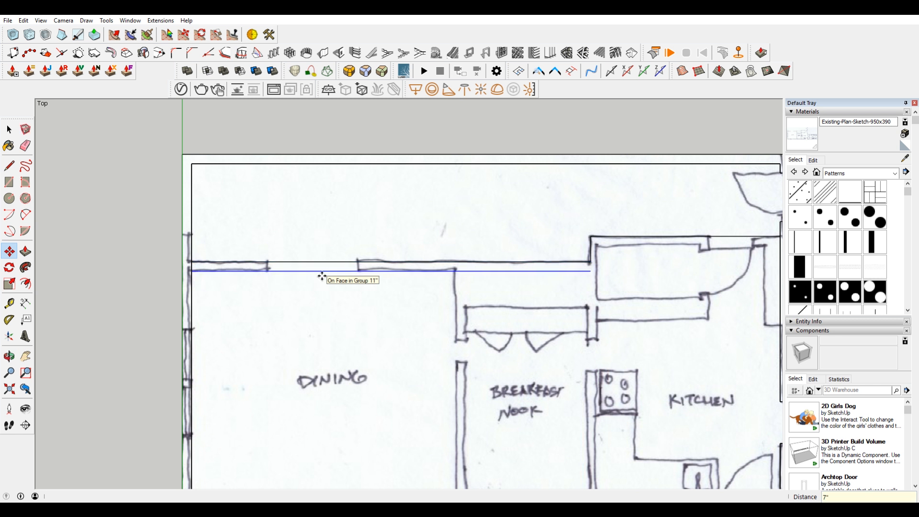
# Step: Copy the short jog line 7" inward toward the closet
pyautogui.click(591, 256)
pyautogui.press('ctrl')
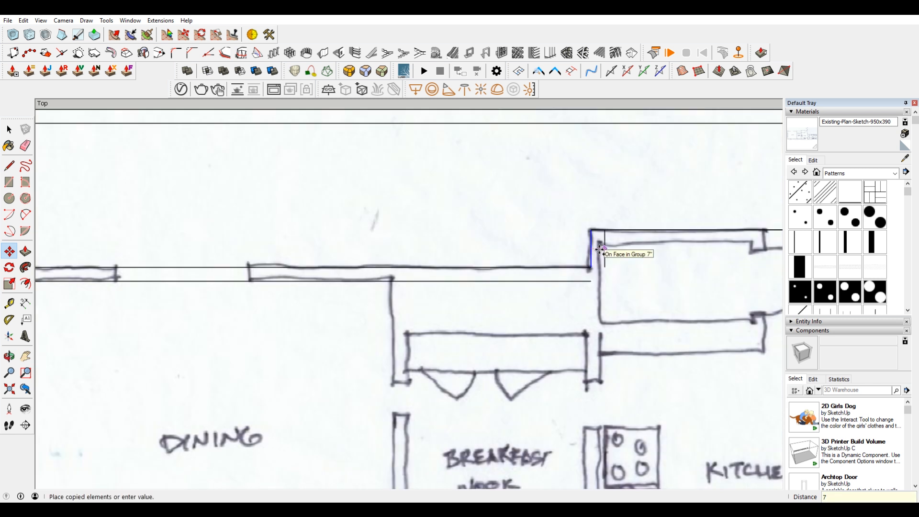
pyautogui.click(599, 250)
pyautogui.keyDown('shift'); pyautogui.moveTo(663, 324); pyautogui.dragTo(526, 302, button='middle'); pyautogui.keyUp('shift')
# Step: Copy the closet wall's upper line 7" down to give that wall its thickness
pyautogui.press('space')
pyautogui.click(533, 228)
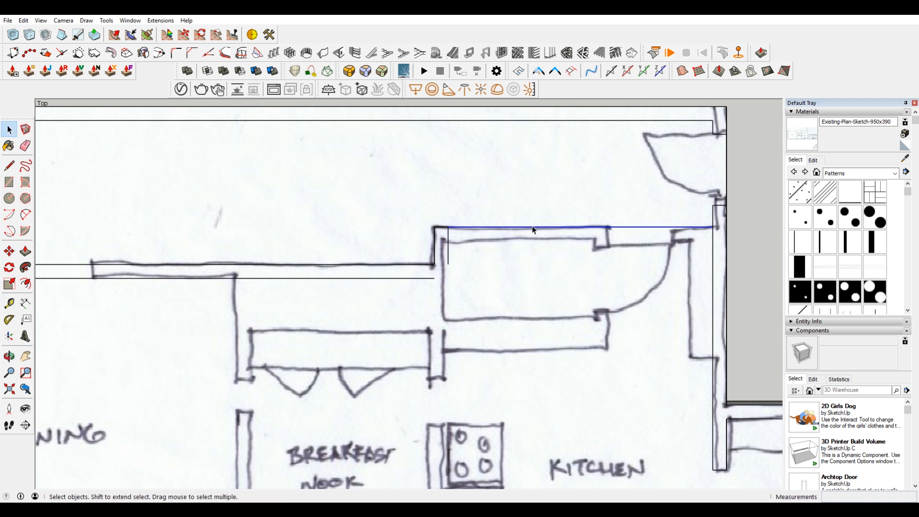
pyautogui.press('m')
pyautogui.click(533, 229)
pyautogui.press('ctrl')
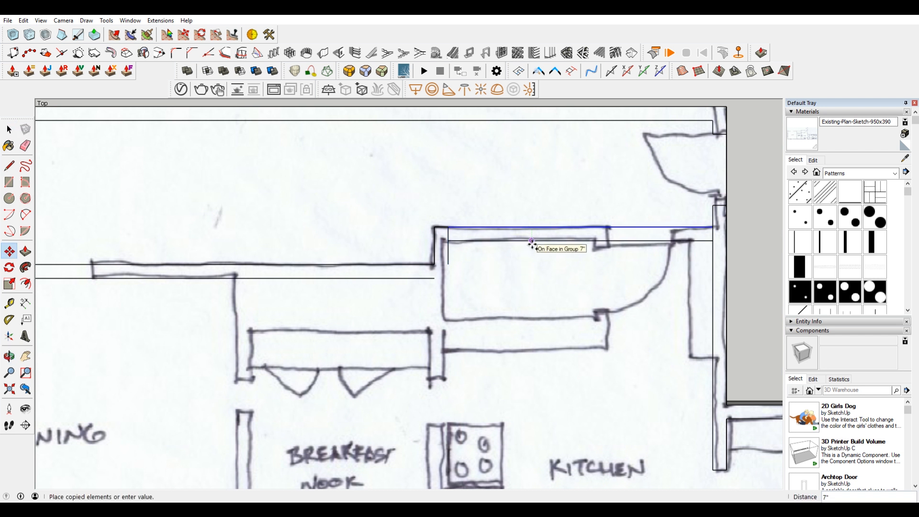
pyautogui.click(532, 243)
# Step: Delete the excess piece of the copied jog line between the closet wall's two parallel edges
pyautogui.press('space')
pyautogui.click(450, 234)
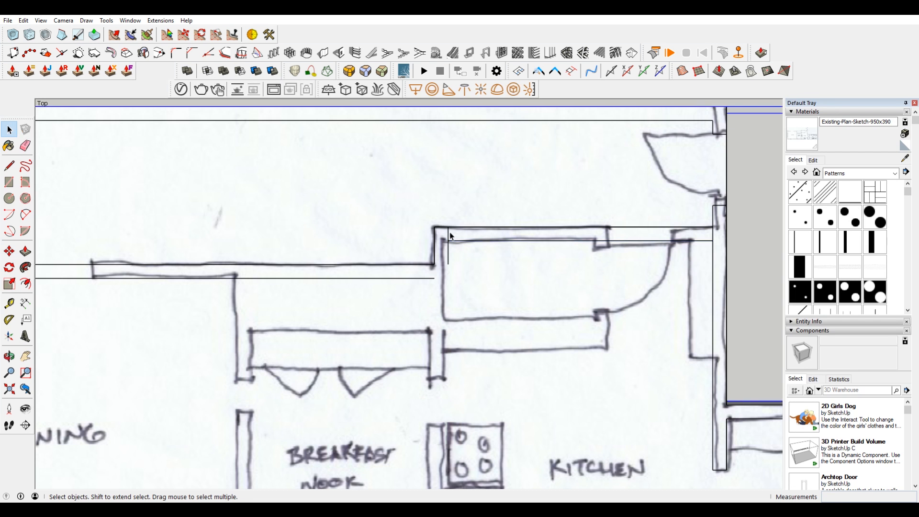
pyautogui.click(448, 235)
pyautogui.press('Delete')
# Step: Stretch the lower dining wall line 7" and lengthen the copied jog line so both meet at the inner corner
pyautogui.press('l')
pyautogui.press('space')
pyautogui.press('m')
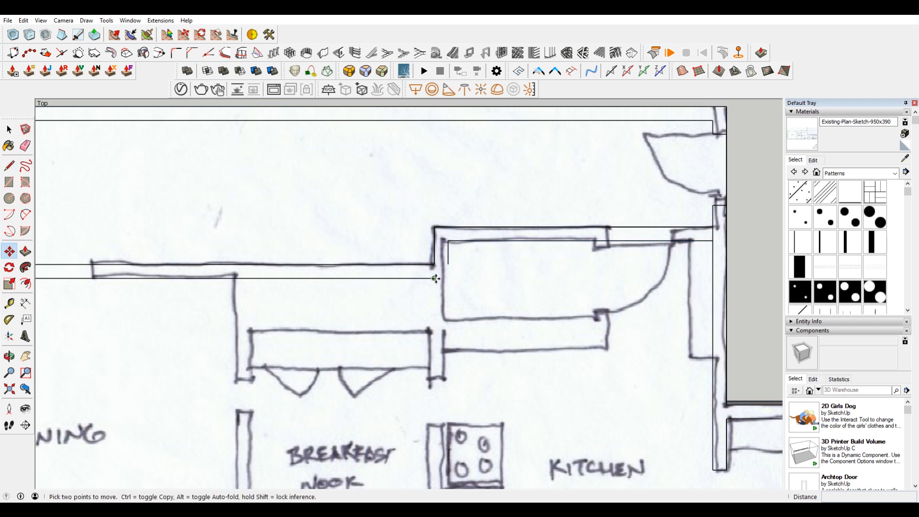
pyautogui.click(434, 278)
pyautogui.click(448, 278)
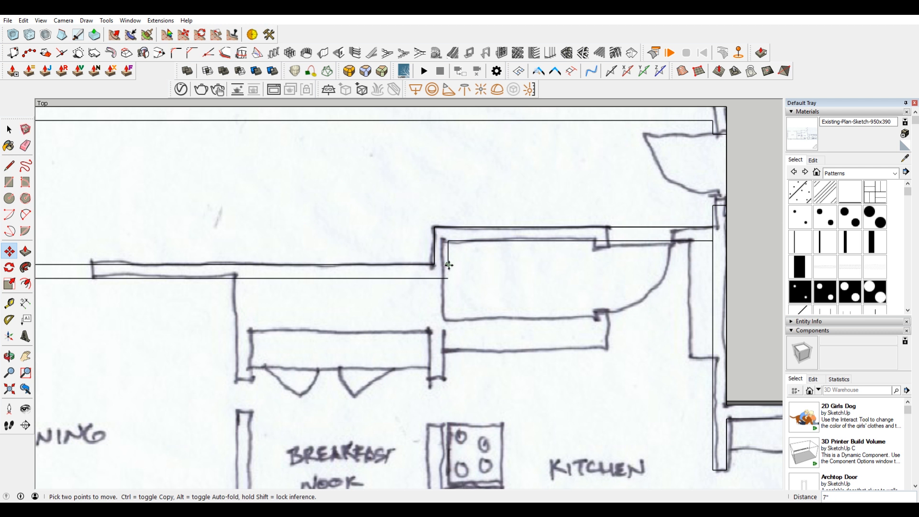
pyautogui.press('space')
pyautogui.press('m')
pyautogui.press('space')
pyautogui.press('Escape')
pyautogui.press('m')
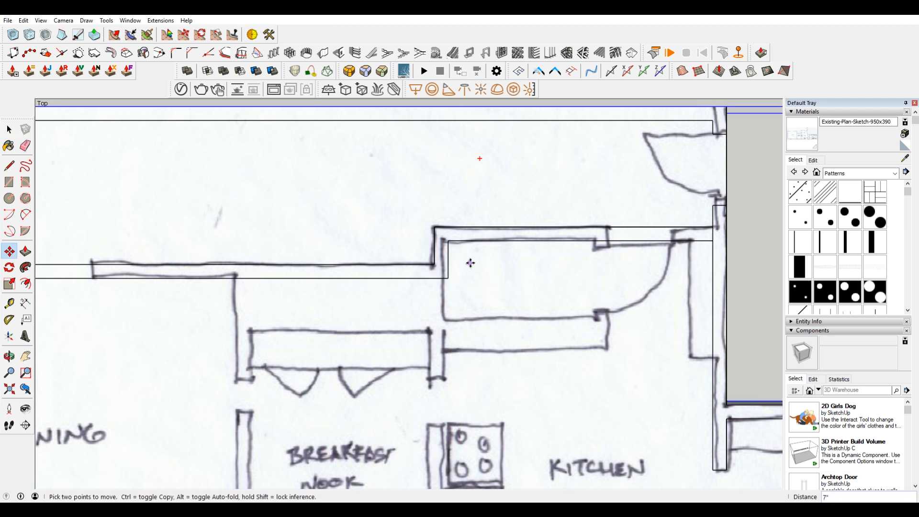
# Step: Hide the floor group that carries the sketch image so only the traced walls remain on screen
pyautogui.scroll(-2, 469, 263)
pyautogui.moveTo(470, 263); pyautogui.dragTo(576, 273, button='middle')
pyautogui.press('F2')
pyautogui.scroll(1, 501, 175)
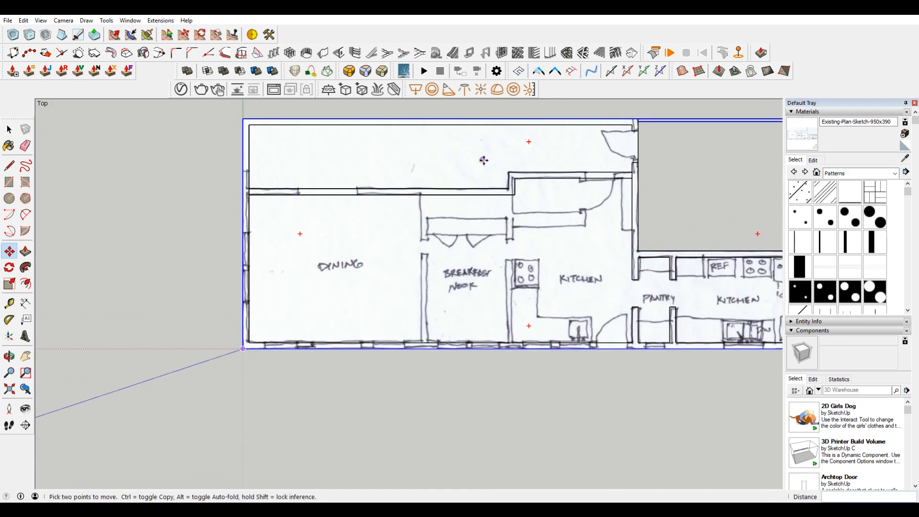
pyautogui.press('space')
pyautogui.scroll(2, 630, 181)
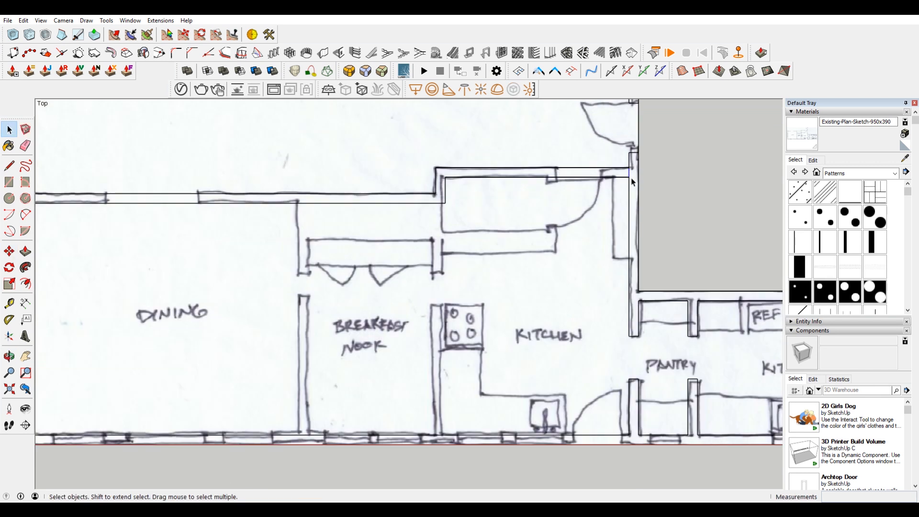
pyautogui.scroll(-2, 601, 187)
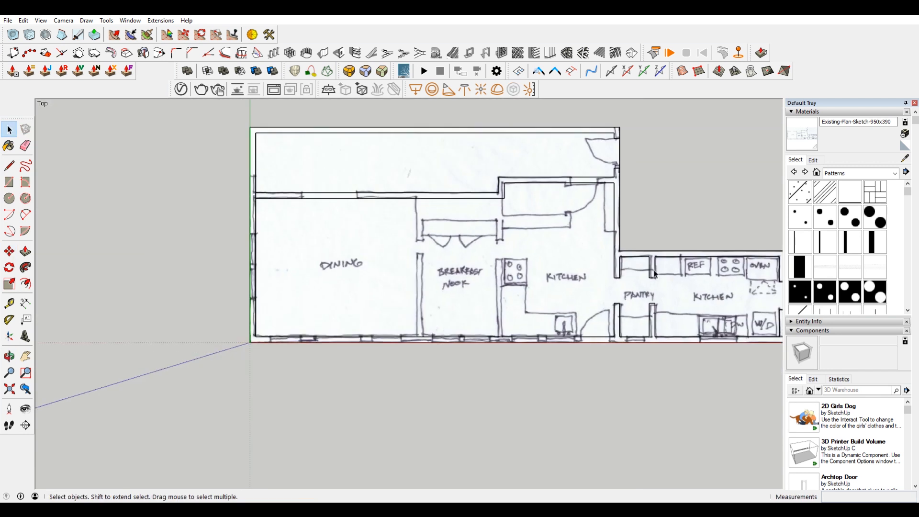
pyautogui.click(620, 259)
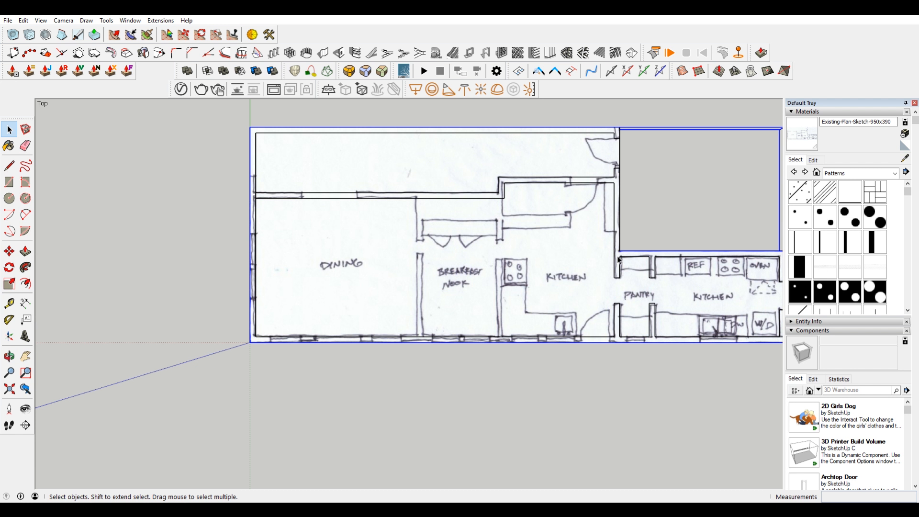
pyautogui.rightClick(582, 150)
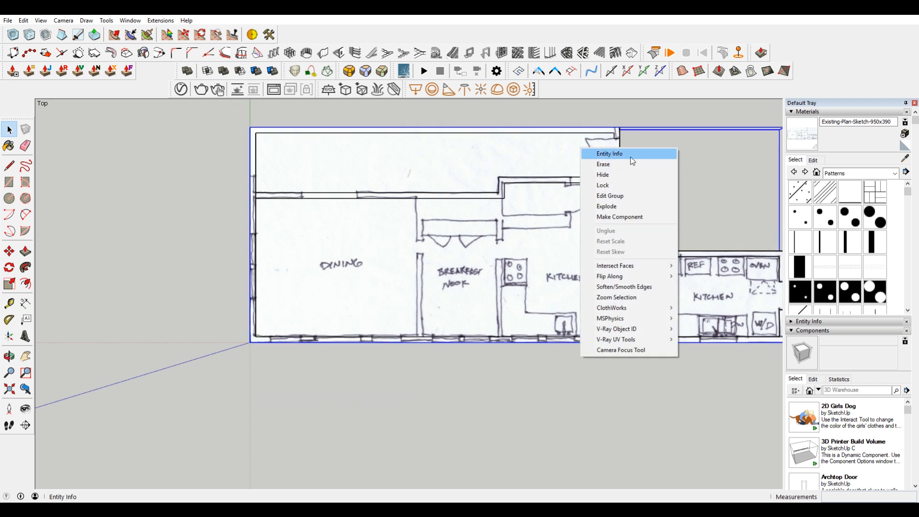
pyautogui.click(640, 175)
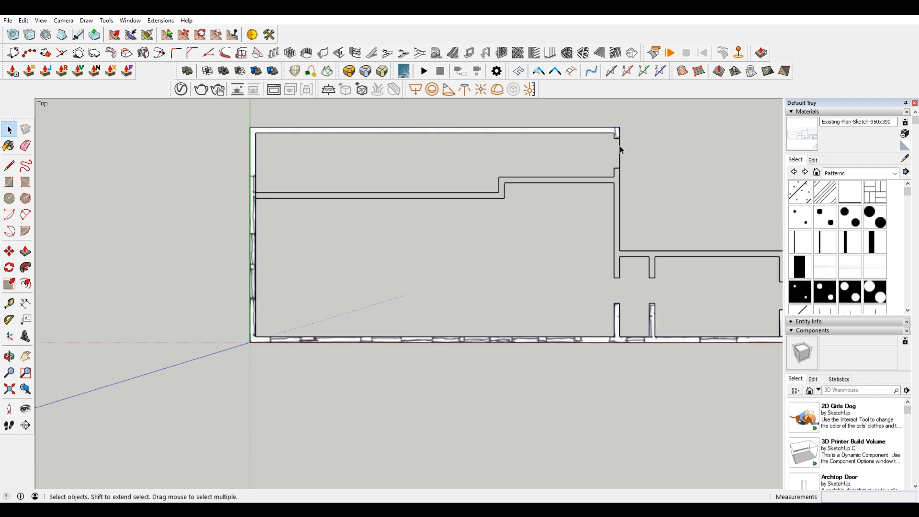
# Step: Remove the leftover edge across the upper exterior door opening and redraw the end line of the lower jamb
pyautogui.scroll(2, 621, 150)
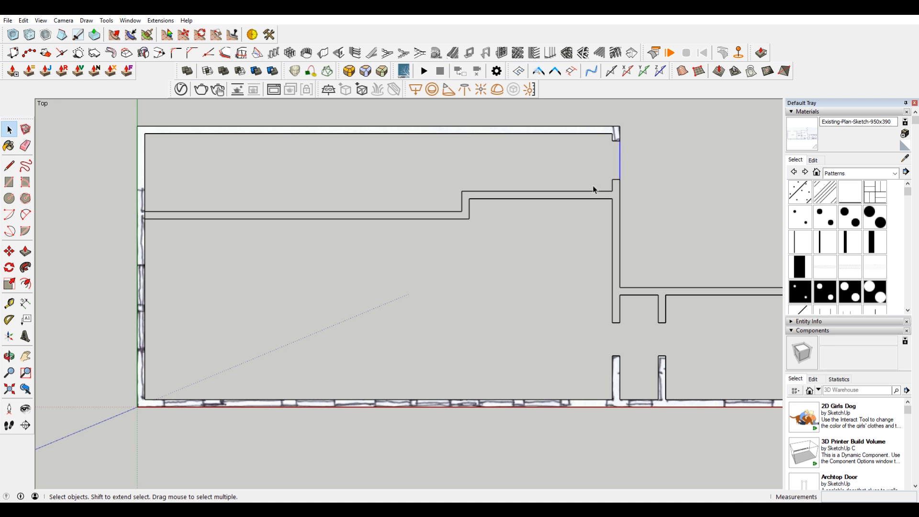
pyautogui.press('l')
pyautogui.scroll(2, 616, 185)
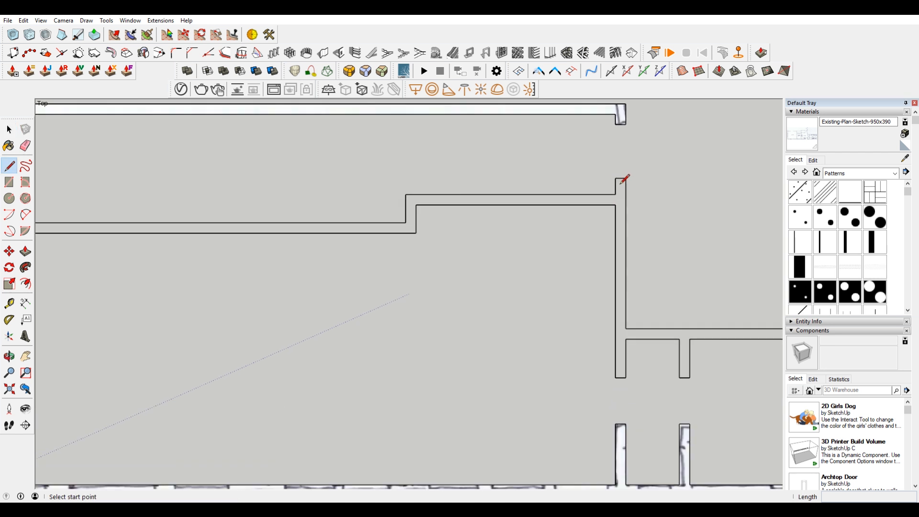
pyautogui.click(615, 179)
pyautogui.click(626, 179)
pyautogui.moveTo(376, 231); pyautogui.dragTo(664, 330, button='middle')
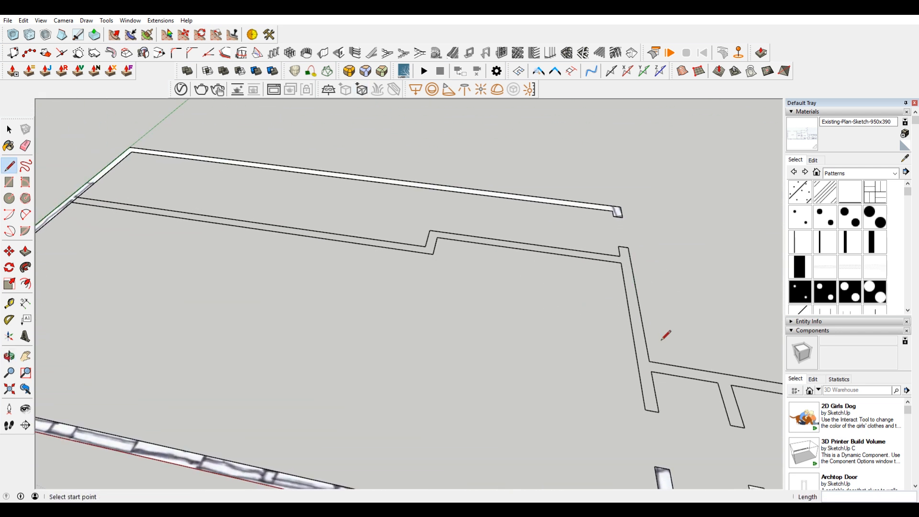
# Step: Try to retrace the two long dining wall lines from the jog corners past the exterior wall
pyautogui.scroll(-5, 287, 246)
pyautogui.click(219, 228)
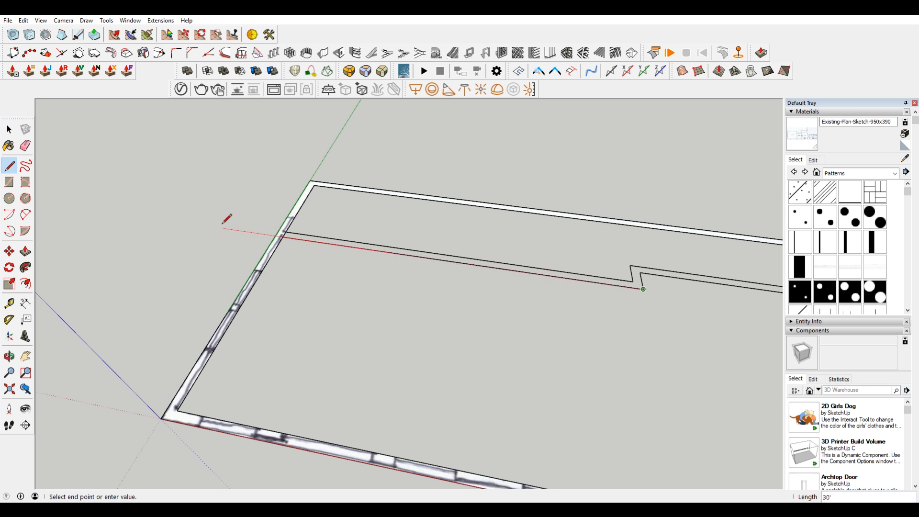
pyautogui.press('Escape')
pyautogui.click(633, 281)
pyautogui.click(202, 219)
pyautogui.scroll(-4, 469, 253)
pyautogui.scroll(4, 765, 324)
pyautogui.keyDown('shift'); pyautogui.moveTo(765, 323); pyautogui.dragTo(643, 305, button='middle'); pyautogui.keyUp('shift')
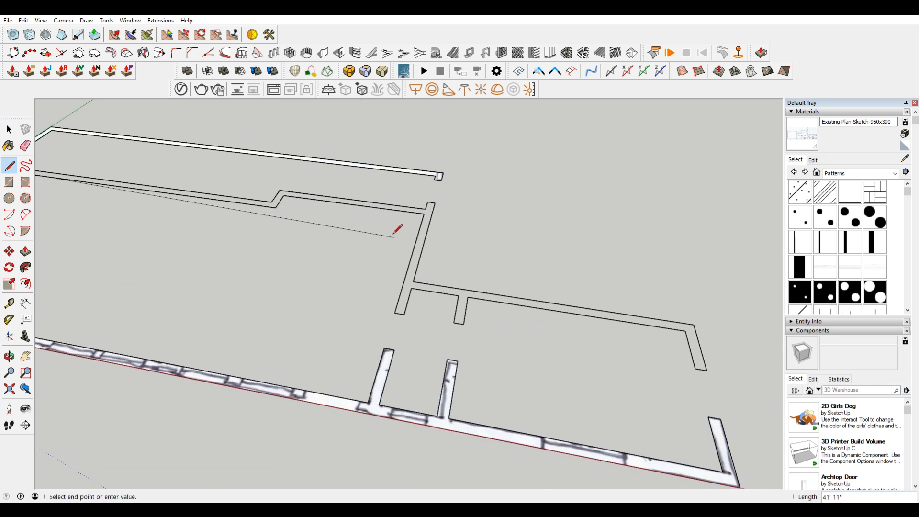
pyautogui.scroll(4, 402, 203)
pyautogui.moveTo(404, 197); pyautogui.dragTo(227, 244, button='middle')
pyautogui.press('space')
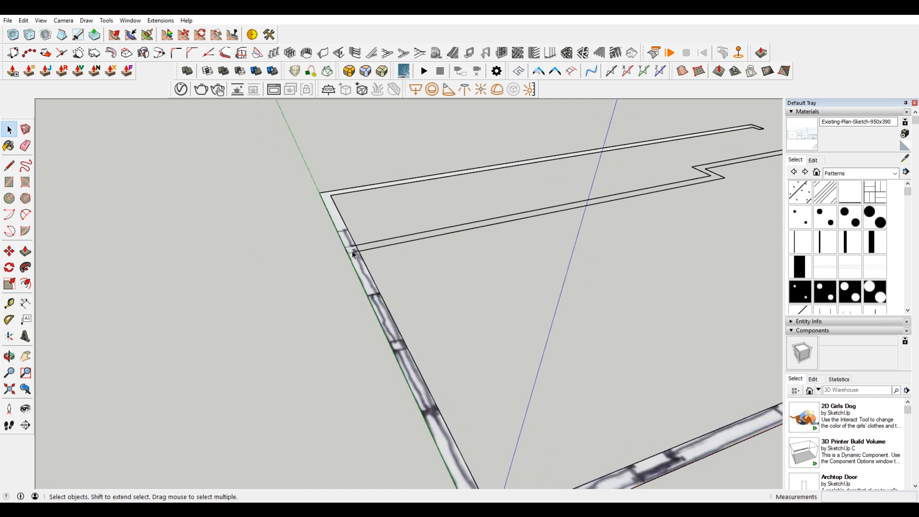
# Step: Draw a short line closing the end of the dining wall between its two long edges at the exterior wall
pyautogui.scroll(3, 353, 254)
pyautogui.moveTo(451, 251); pyautogui.dragTo(427, 216)
pyautogui.scroll(-4, 427, 244)
pyautogui.scroll(2, 670, 209)
pyautogui.keyDown('shift'); pyautogui.moveTo(694, 201); pyautogui.dragTo(694, 225, button='middle'); pyautogui.keyUp('shift')
pyautogui.scroll(2, 323, 278)
pyautogui.press('l')
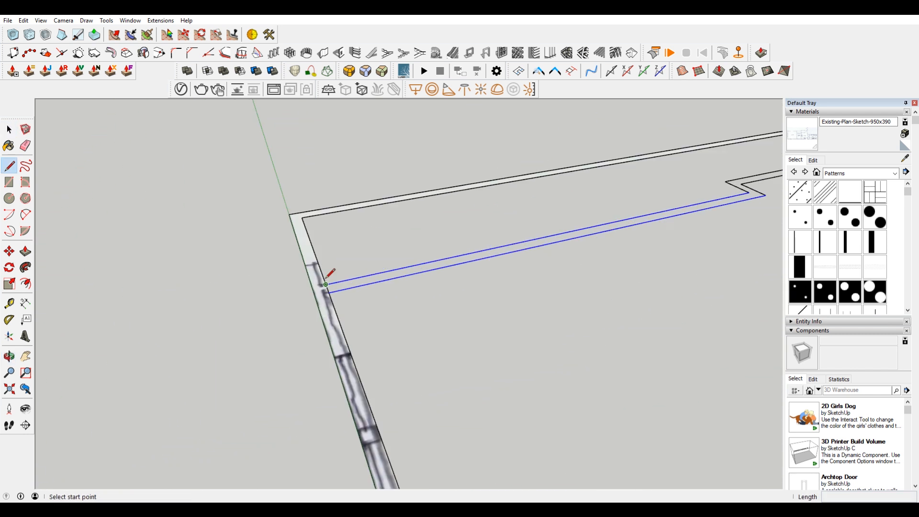
pyautogui.click(326, 285)
pyautogui.click(328, 292)
# Step: Delete the short closing line at the exterior wall and undo the deletion
pyautogui.press('space')
pyautogui.click(330, 292)
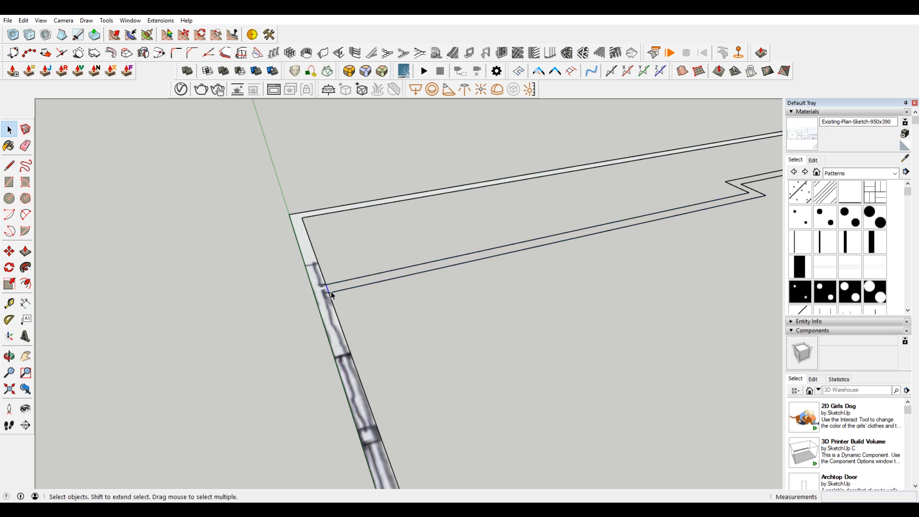
pyautogui.press('Delete')
pyautogui.scroll(-5, 382, 302)
pyautogui.hotkey('ctrl', 'z')
# Step: Try copying the box-selected unfilled wall outline to the open area above the plan, and undo the copy
pyautogui.scroll(4, 689, 259)
pyautogui.moveTo(550, 244); pyautogui.dragTo(506, 414, button='middle')
pyautogui.keyDown('shift'); pyautogui.moveTo(659, 296); pyautogui.dragTo(585, 308, button='middle'); pyautogui.keyUp('shift')
pyautogui.scroll(-2, 674, 290)
pyautogui.moveTo(680, 291); pyautogui.dragTo(395, 246)
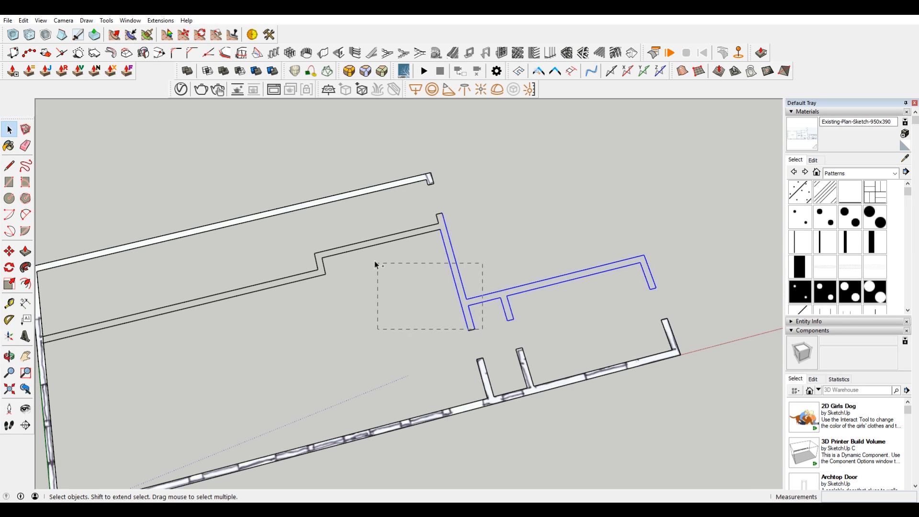
pyautogui.moveTo(276, 316); pyautogui.dragTo(492, 289, button='middle')
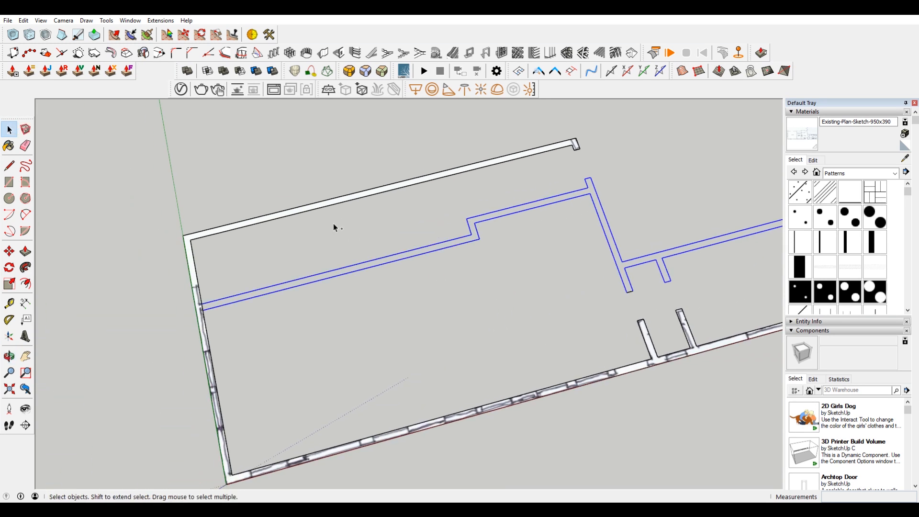
pyautogui.scroll(-3, 297, 315)
pyautogui.press('m')
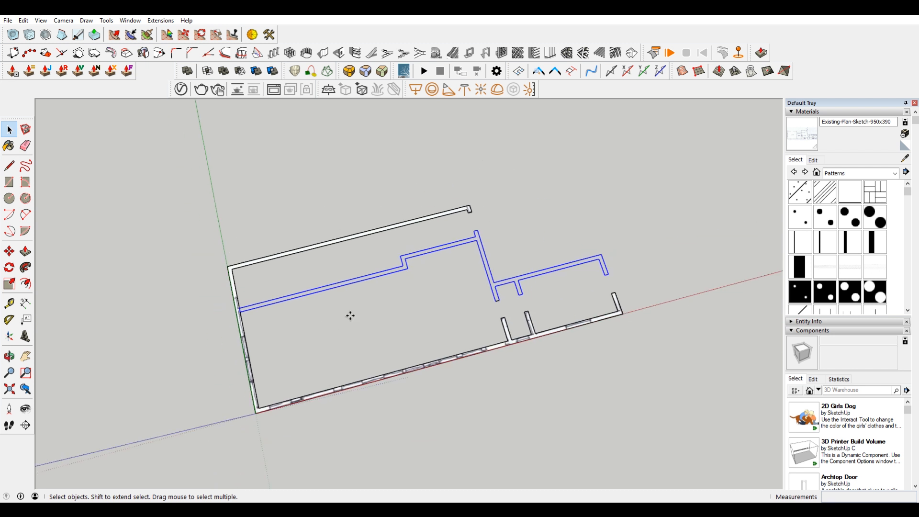
pyautogui.press('ctrl')
pyautogui.click(350, 308)
pyautogui.click(535, 160)
pyautogui.keyDown('shift'); pyautogui.moveTo(568, 174); pyautogui.dragTo(564, 214, button='middle'); pyautogui.keyUp('shift')
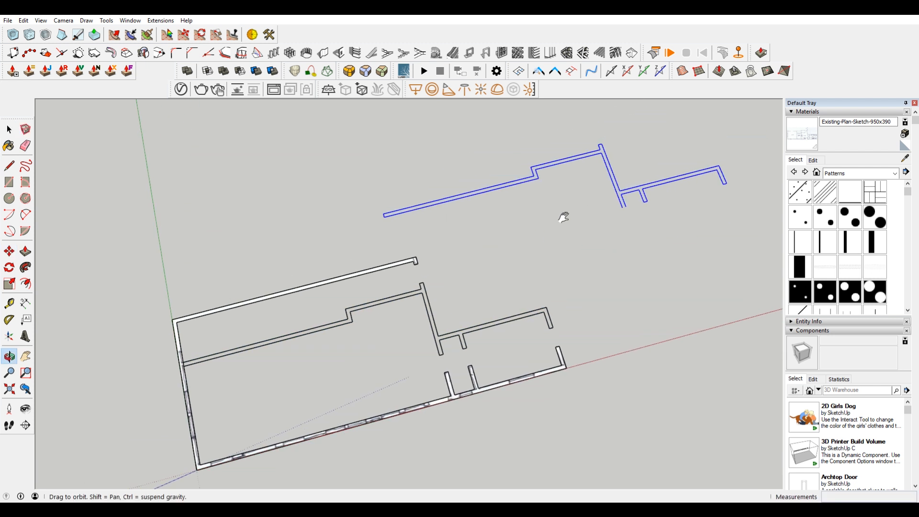
pyautogui.hotkey('ctrl', 'z')
# Step: Select all connected edges of the unfilled wall outline and copy them to the open area above the plan
pyautogui.press('space')
pyautogui.scroll(2, 576, 258)
pyautogui.tripleClick(549, 288)
pyautogui.scroll(-1, 550, 288)
pyautogui.press('m')
pyautogui.press('ctrl')
pyautogui.click(508, 273)
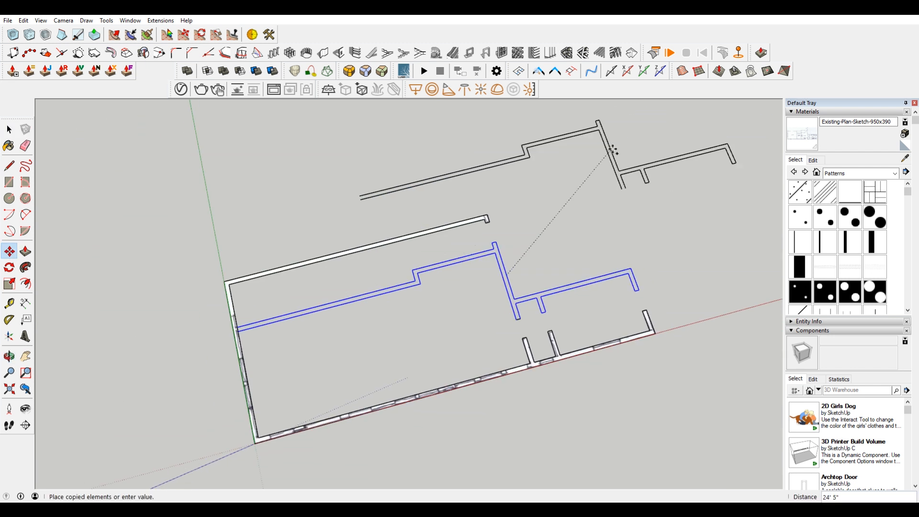
pyautogui.scroll(-5, 582, 188)
pyautogui.click(596, 137)
# Step: Run Find Edge Gaps on the copied wall outline and examine the marked open end at the pantry partition corner
pyautogui.press('space')
pyautogui.scroll(5, 612, 119)
pyautogui.moveTo(140, 138); pyautogui.dragTo(758, 315)
pyautogui.click(160, 20)
pyautogui.moveTo(127, 22)
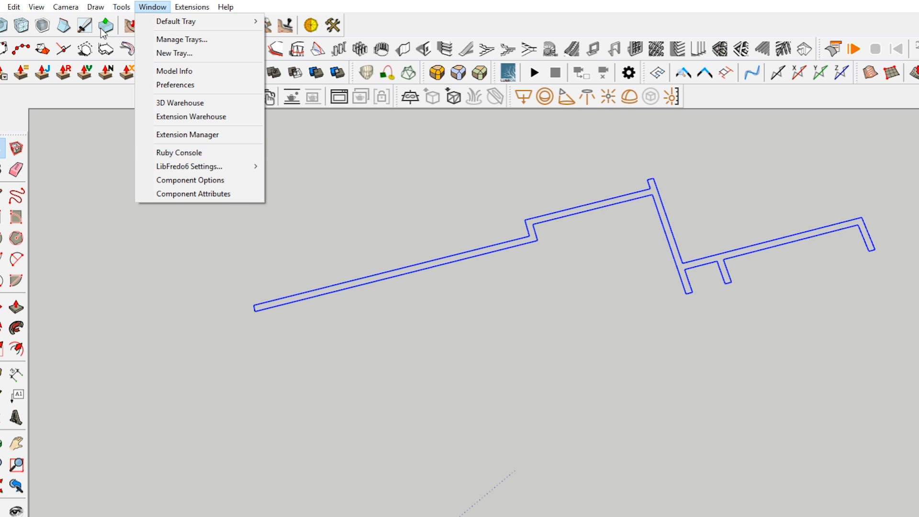
pyautogui.moveTo(212, 314)
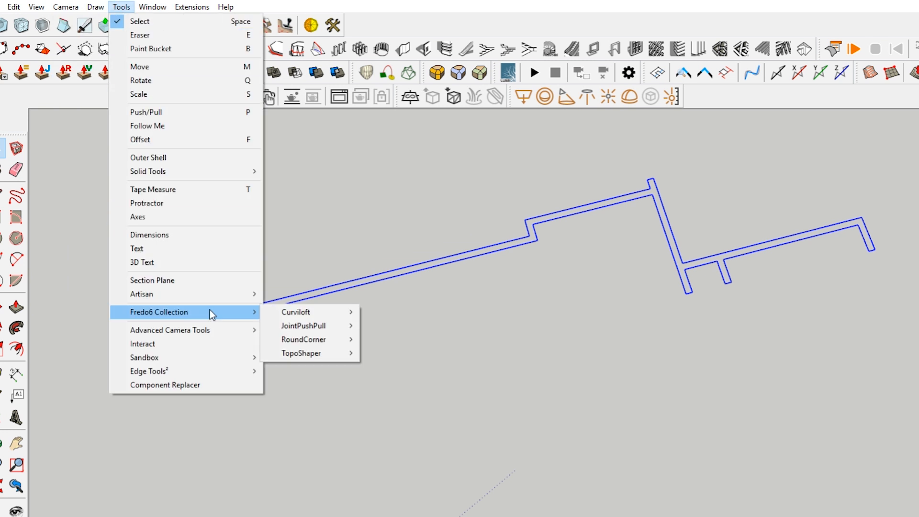
pyautogui.moveTo(239, 371)
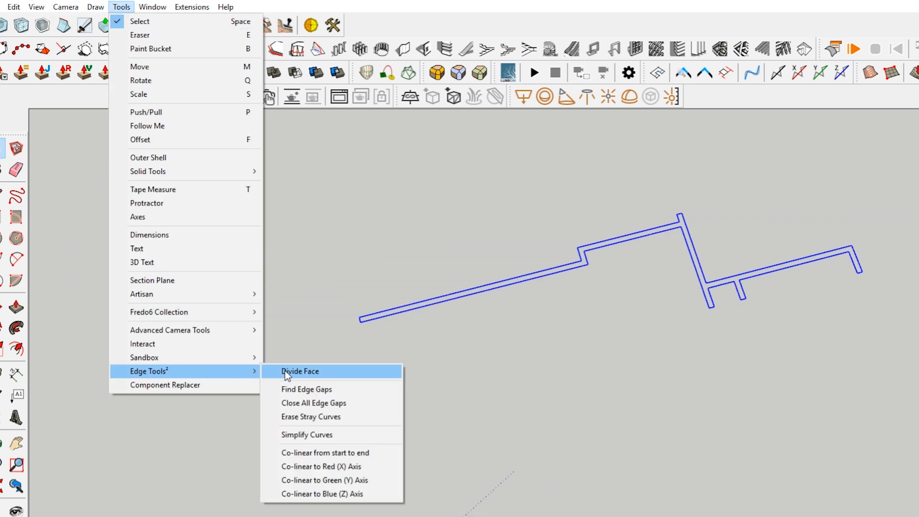
pyautogui.click(349, 388)
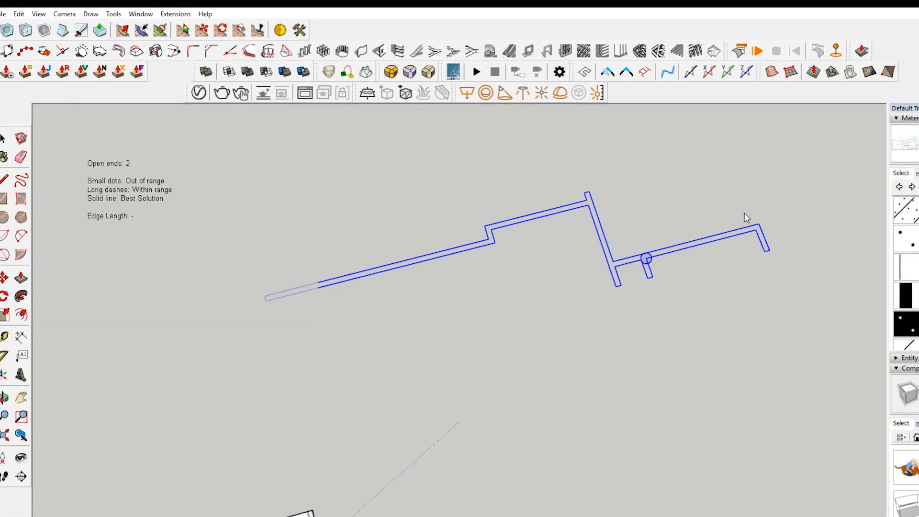
pyautogui.scroll(5, 599, 296)
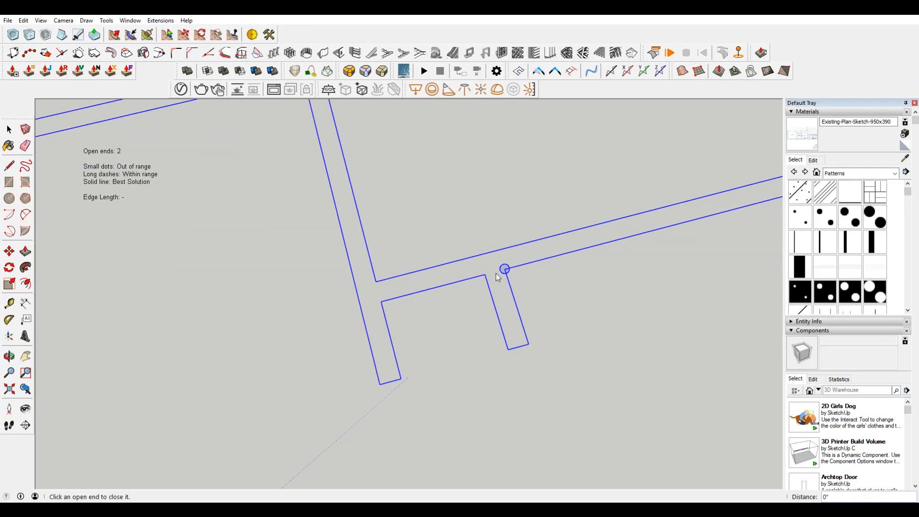
pyautogui.scroll(2, 530, 263)
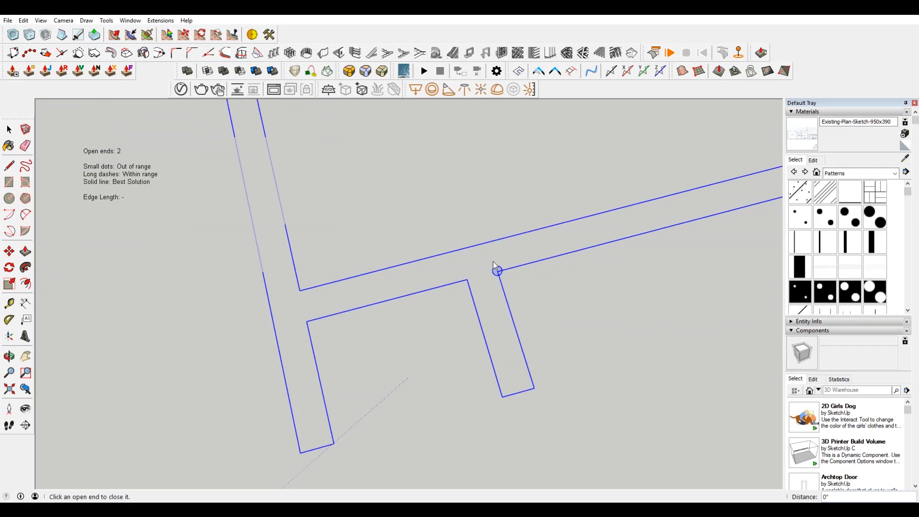
pyautogui.press('space')
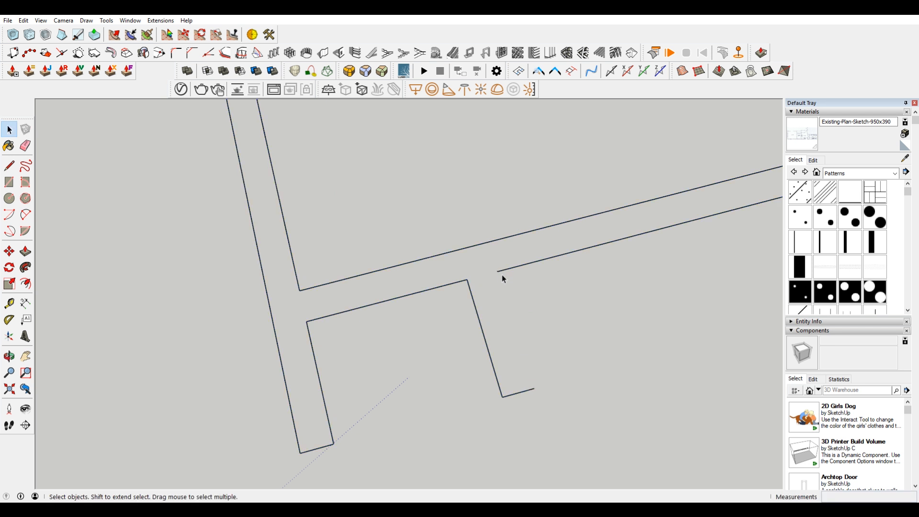
# Step: Draw the missing side edge of the pantry partition on the copied wall outline and delete the surplus line beyond the corner
pyautogui.press('l')
pyautogui.click(534, 389)
pyautogui.click(463, 158)
pyautogui.press('space')
pyautogui.moveTo(491, 213); pyautogui.dragTo(403, 176)
pyautogui.press('Delete')
pyautogui.scroll(-2, 360, 234)
pyautogui.scroll(-5, 380, 259)
pyautogui.moveTo(316, 295); pyautogui.dragTo(598, 203, button='middle')
pyautogui.scroll(8, 450, 392)
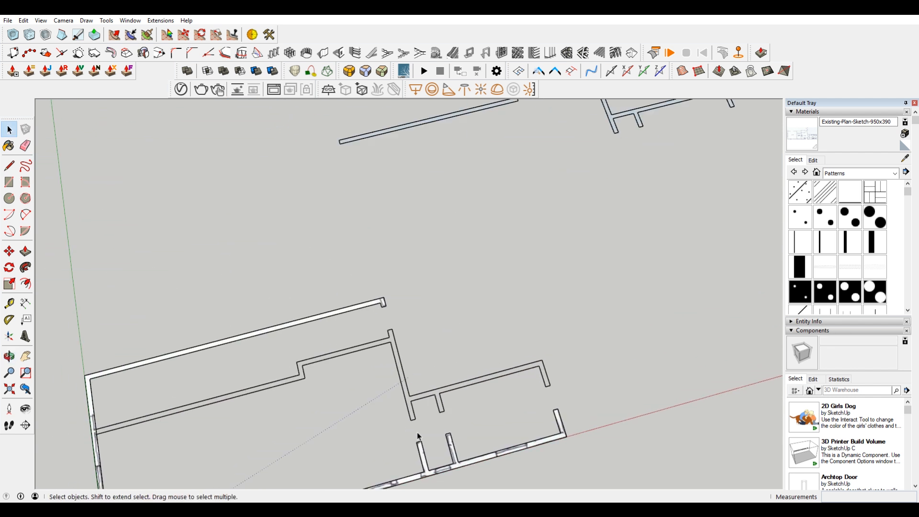
# Step: Redraw the pantry partition's side edge on the original wall outline and remove the surplus line at its upper corner
pyautogui.press('l')
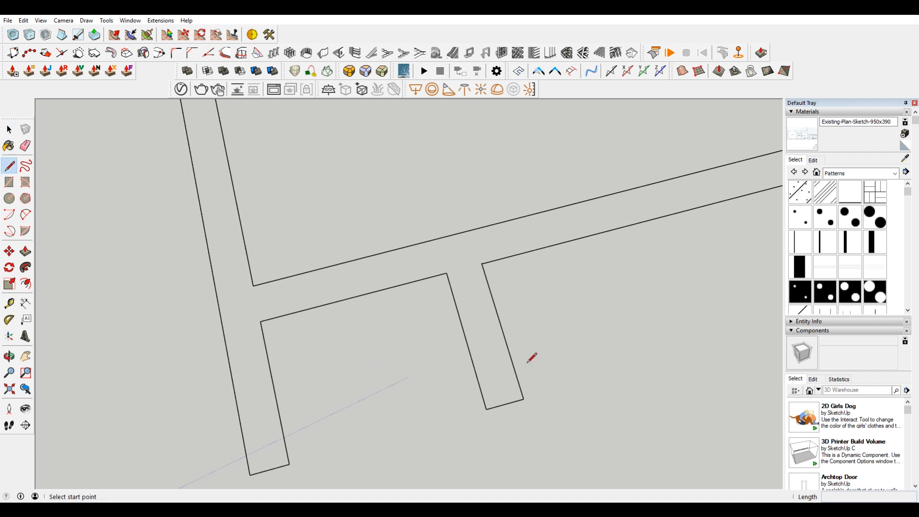
pyautogui.click(524, 398)
pyautogui.click(461, 198)
pyautogui.press('space')
pyautogui.click(475, 249)
pyautogui.press('Delete')
pyautogui.scroll(9, 490, 259)
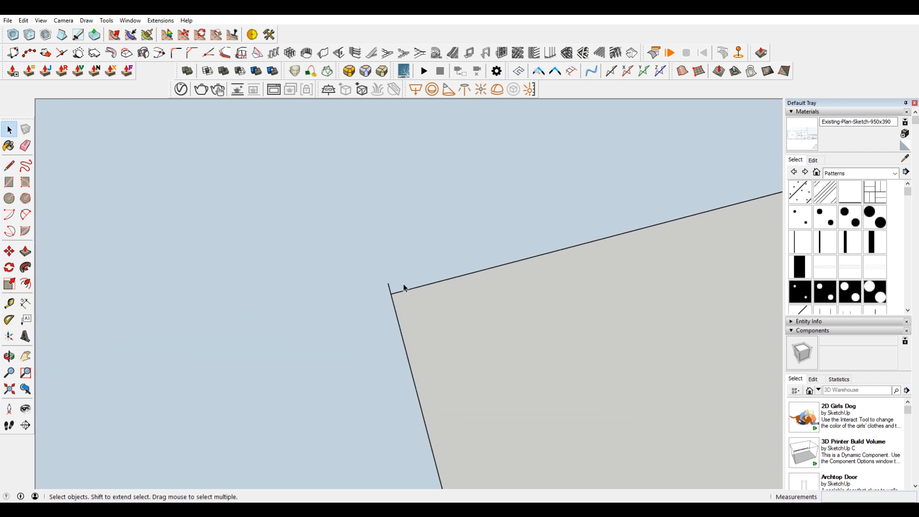
pyautogui.click(399, 291)
pyautogui.press('Delete')
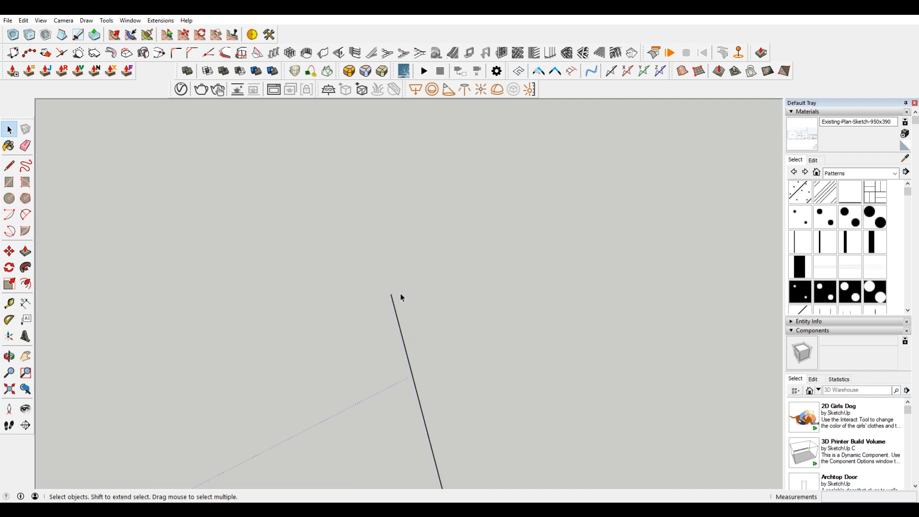
pyautogui.scroll(-6, 404, 289)
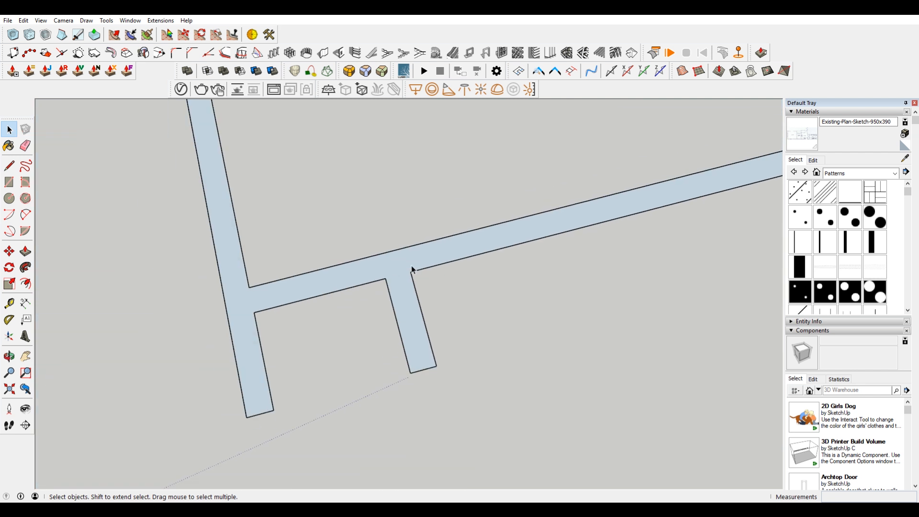
pyautogui.press('l')
pyautogui.click(436, 367)
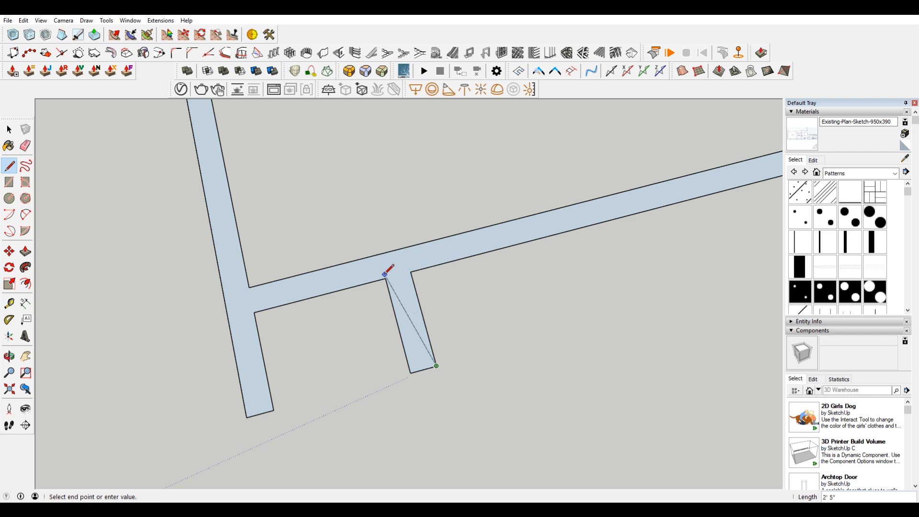
pyautogui.click(386, 278)
pyautogui.scroll(8, 365, 273)
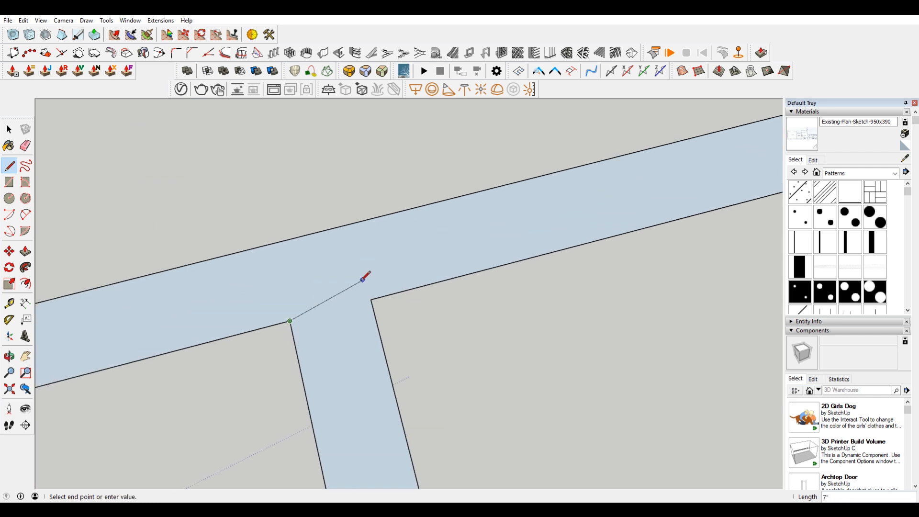
pyautogui.scroll(-8, 479, 302)
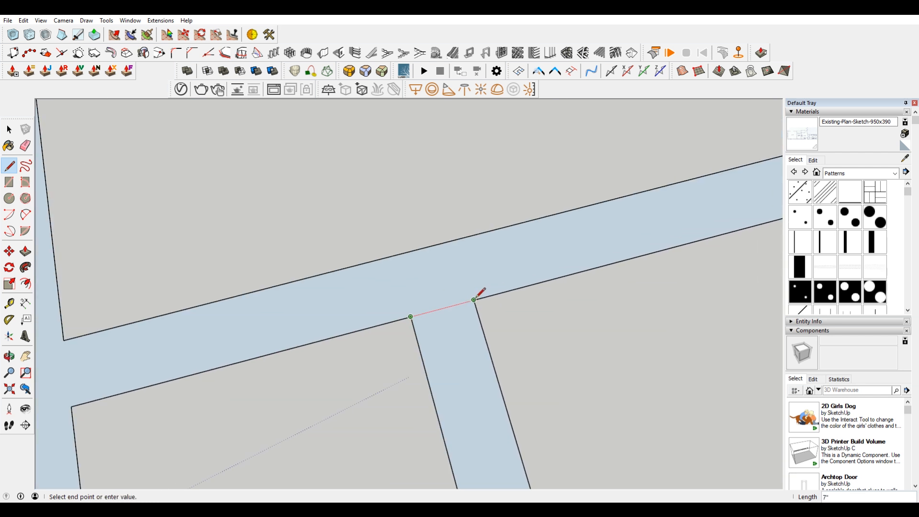
pyautogui.press('space')
pyautogui.scroll(-4, 476, 307)
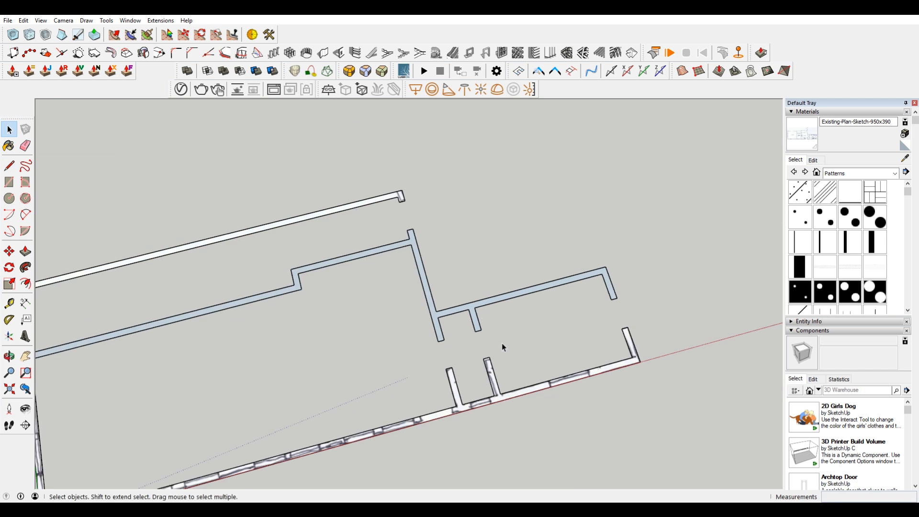
pyautogui.scroll(-4, 536, 259)
pyautogui.scroll(8, 549, 268)
pyautogui.scroll(5, 422, 251)
pyautogui.press('l')
pyautogui.scroll(-4, 297, 350)
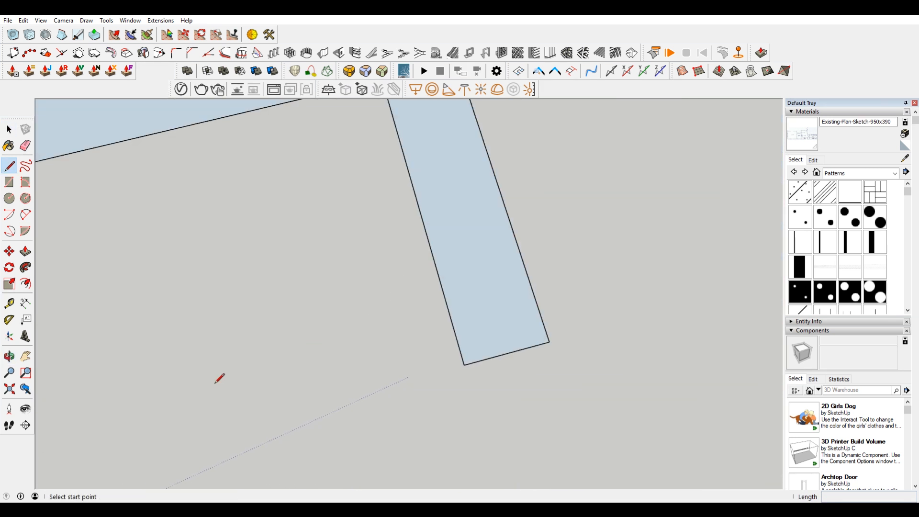
pyautogui.scroll(-2, 213, 384)
pyautogui.click(83, 451)
pyautogui.press('Escape')
pyautogui.scroll(-10, 403, 308)
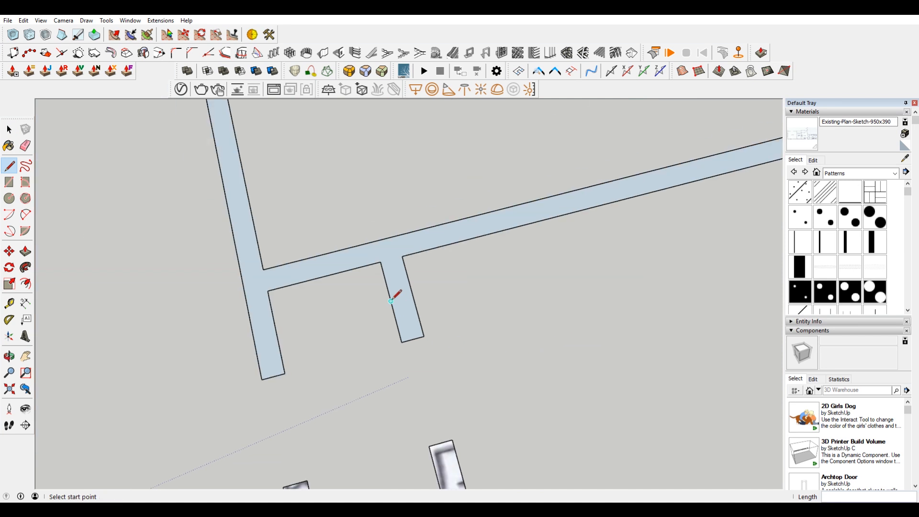
# Step: Delete the blue face filling the interior wall outline
pyautogui.press('space')
pyautogui.scroll(3, 255, 272)
pyautogui.keyDown('shift'); pyautogui.moveTo(255, 273); pyautogui.dragTo(458, 233, button='middle'); pyautogui.keyUp('shift')
pyautogui.scroll(3, 327, 281)
pyautogui.click(257, 277)
pyautogui.press('Delete')
pyautogui.scroll(-3, 293, 296)
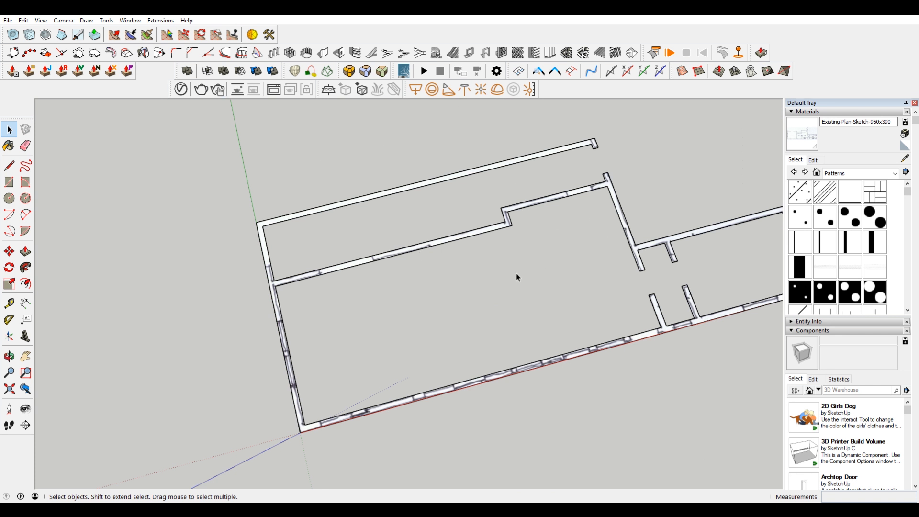
# Step: Show hidden geometry and unhide the sketch image beneath the traced walls
pyautogui.click(40, 21)
pyautogui.click(72, 56)
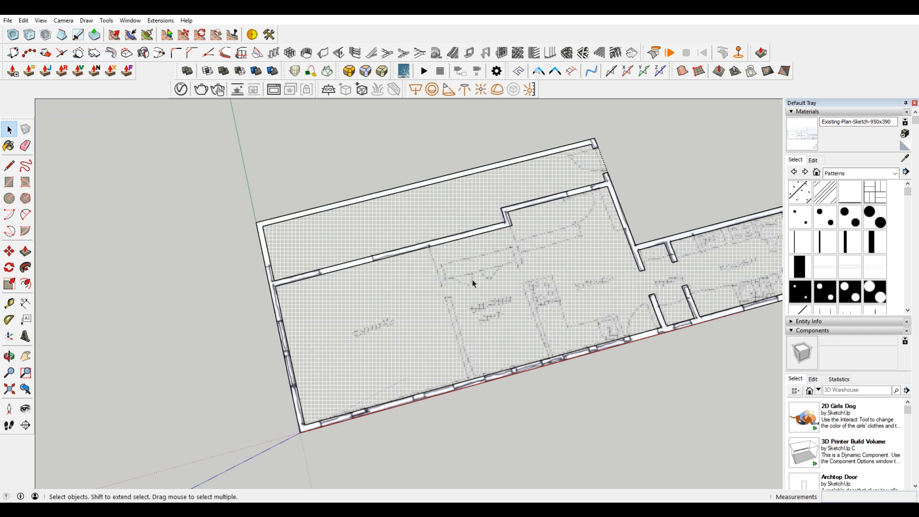
pyautogui.rightClick(472, 280)
pyautogui.click(521, 306)
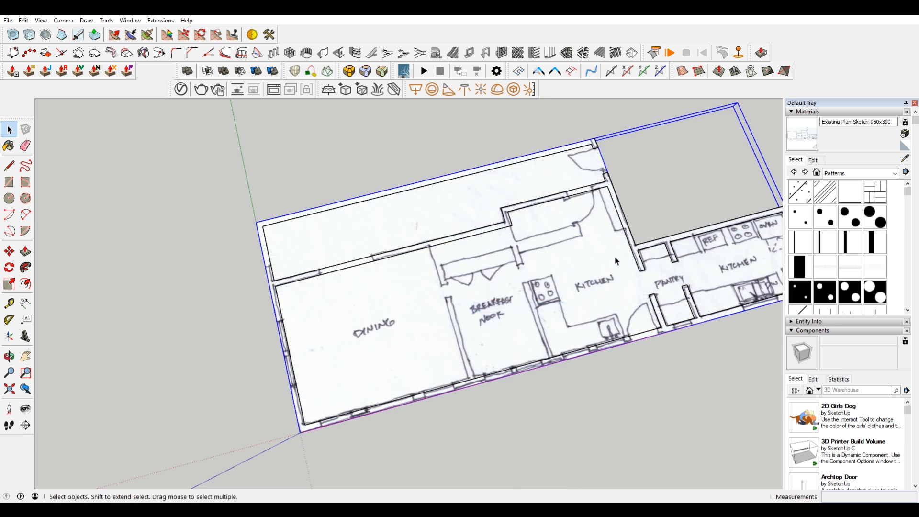
pyautogui.moveTo(614, 261); pyautogui.dragTo(571, 274, button='middle')
pyautogui.scroll(6, 674, 276)
pyautogui.scroll(-3, 498, 141)
pyautogui.scroll(-2, 548, 354)
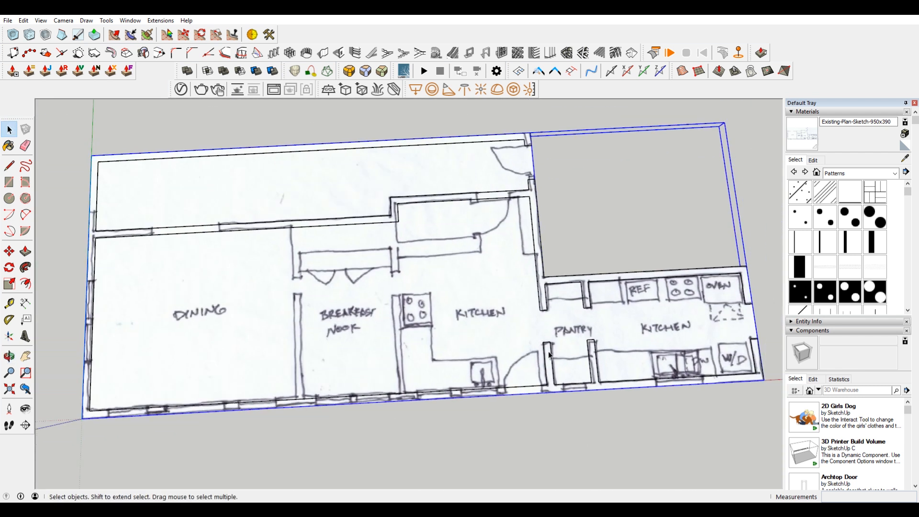
# Step: Draw the two partition lines between breakfast nook and kitchen down to the exterior wall, about 15' 8" and 14' 8" long
pyautogui.scroll(2, 523, 354)
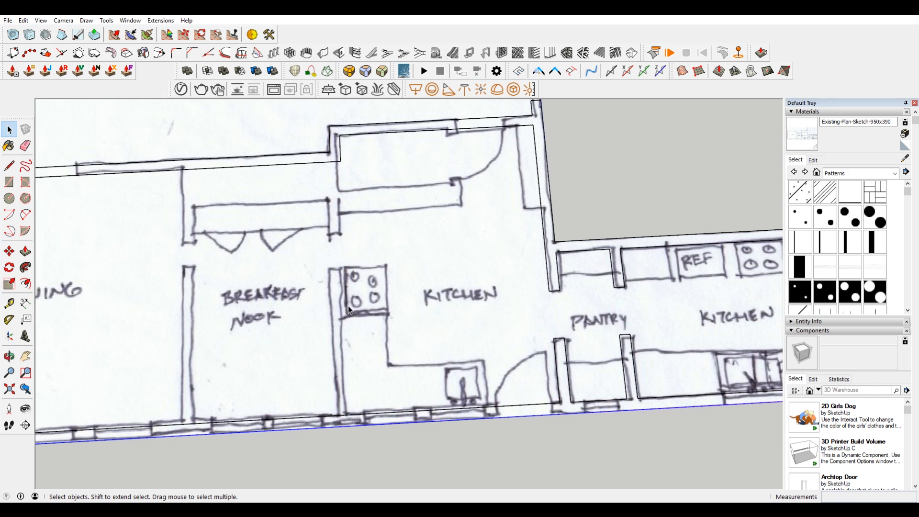
pyautogui.press('l')
pyautogui.click(339, 135)
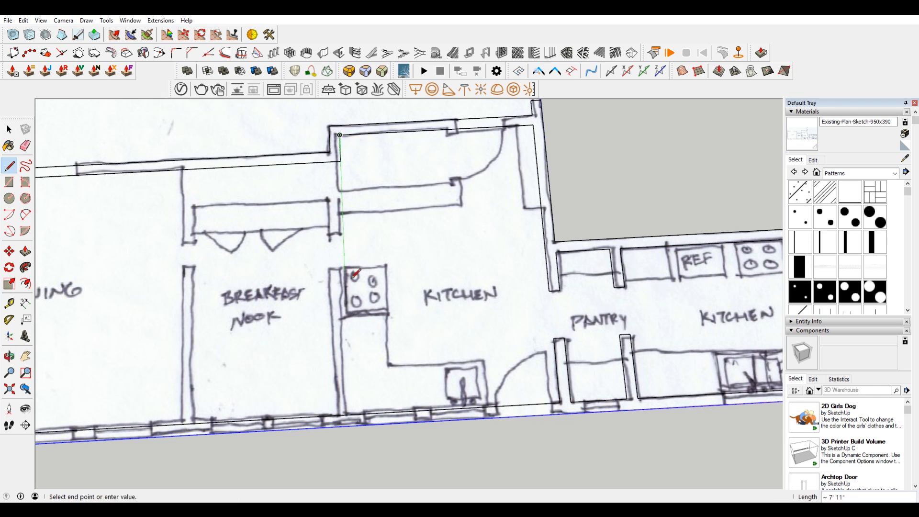
pyautogui.click(349, 414)
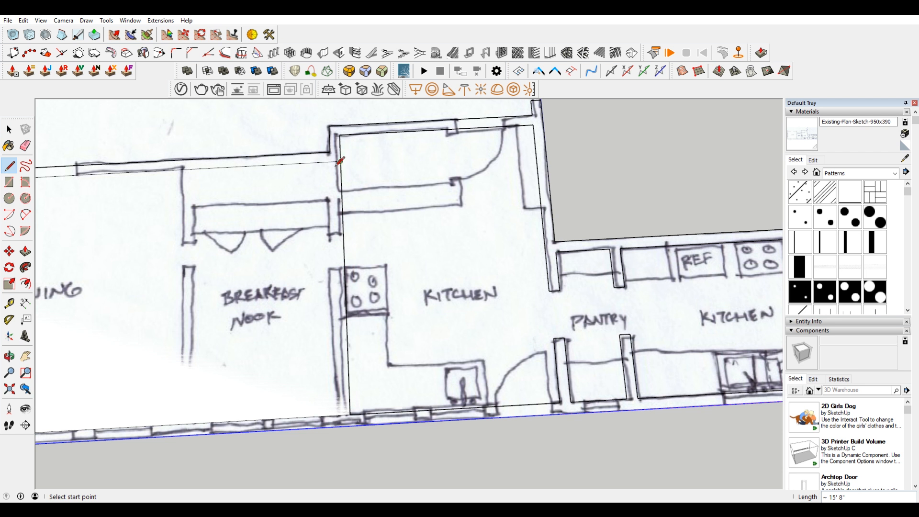
pyautogui.click(330, 151)
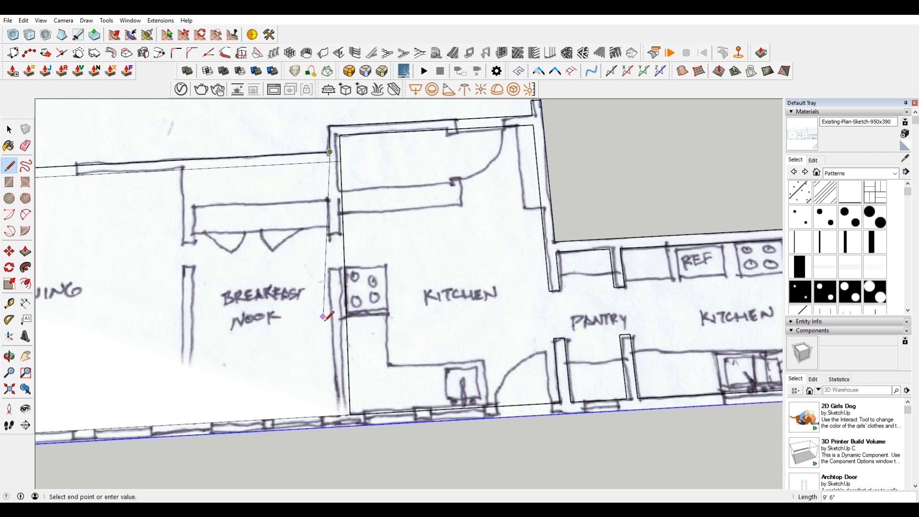
pyautogui.click(340, 416)
# Step: Delete the short wall edge crossing the upper end of the new breakfast nook–kitchen partition
pyautogui.scroll(-2, 338, 342)
pyautogui.keyDown('shift'); pyautogui.moveTo(293, 326); pyautogui.dragTo(348, 304, button='middle'); pyautogui.keyUp('shift')
pyautogui.scroll(2, 134, 192)
pyautogui.press('space')
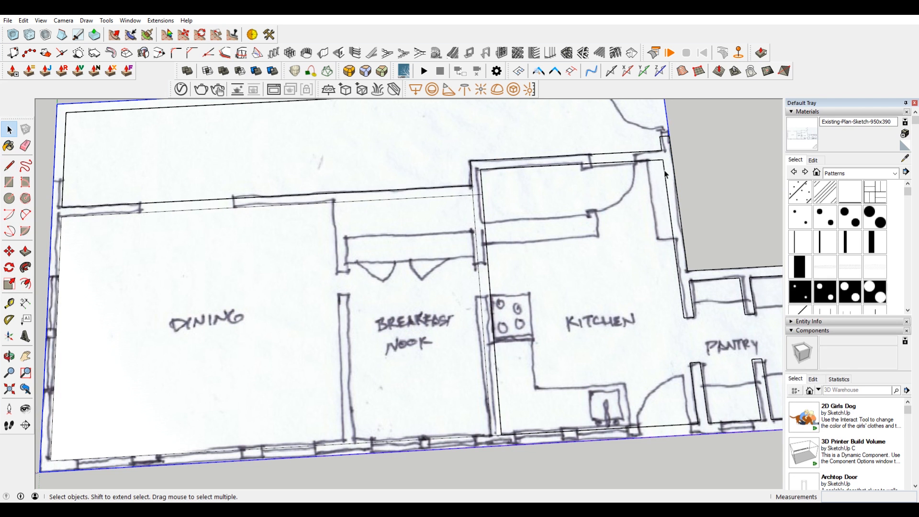
pyautogui.click(399, 276)
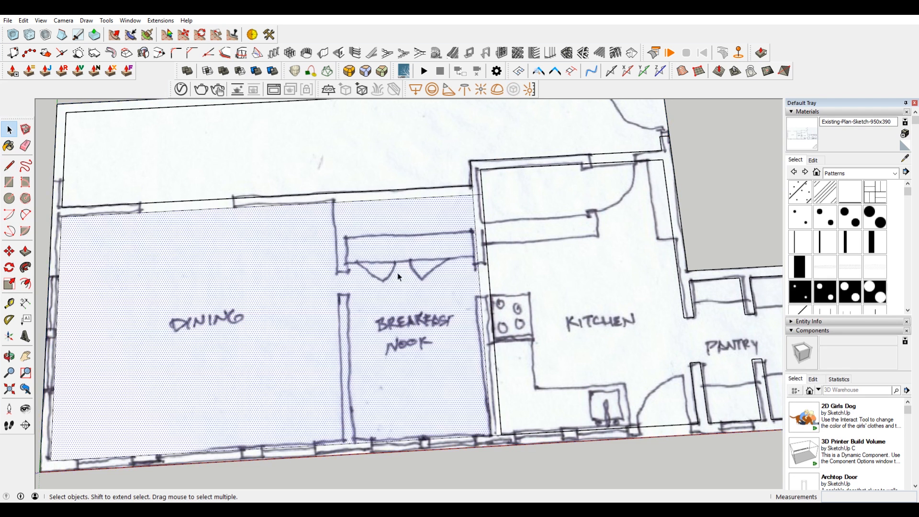
pyautogui.click(480, 196)
pyautogui.press('Delete')
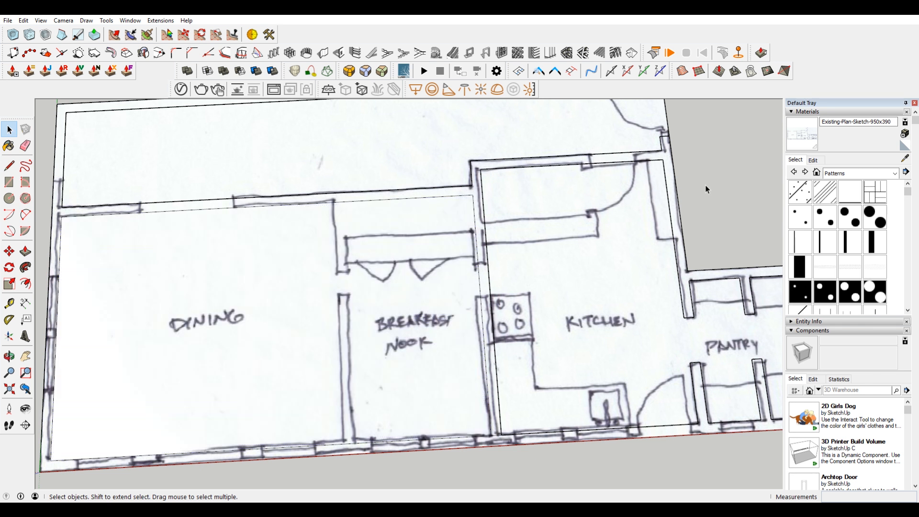
# Step: Delete the white face overlapping the sketch in the dining room and breakfast nook
pyautogui.scroll(-2, 546, 234)
pyautogui.keyDown('shift'); pyautogui.moveTo(543, 232); pyautogui.dragTo(507, 220, button='middle'); pyautogui.keyUp('shift')
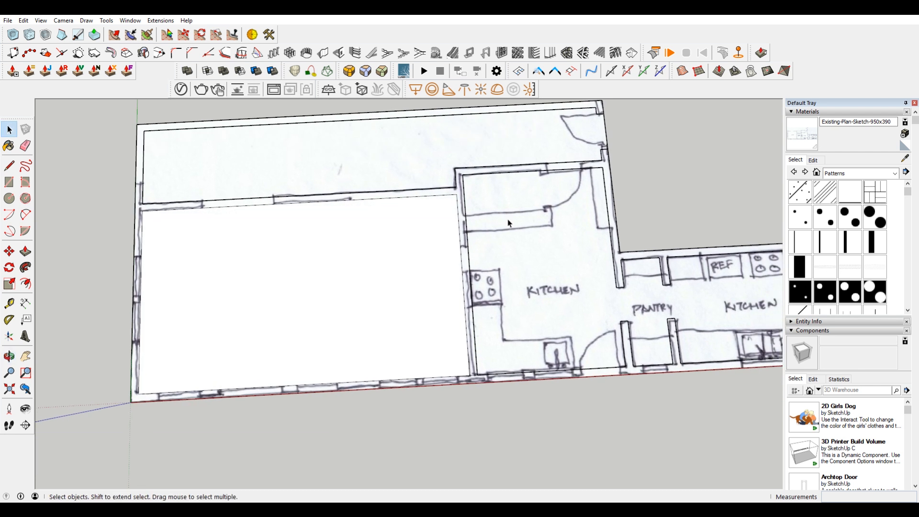
pyautogui.keyDown('shift'); pyautogui.moveTo(618, 189); pyautogui.dragTo(579, 241, button='middle'); pyautogui.keyUp('shift')
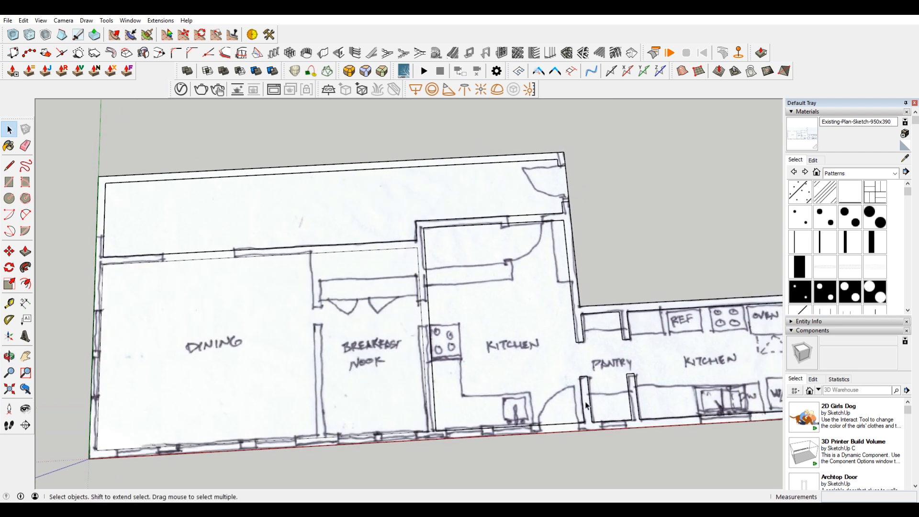
pyautogui.scroll(-2, 543, 208)
pyautogui.keyDown('shift'); pyautogui.moveTo(494, 234); pyautogui.dragTo(422, 200, button='middle'); pyautogui.keyUp('shift')
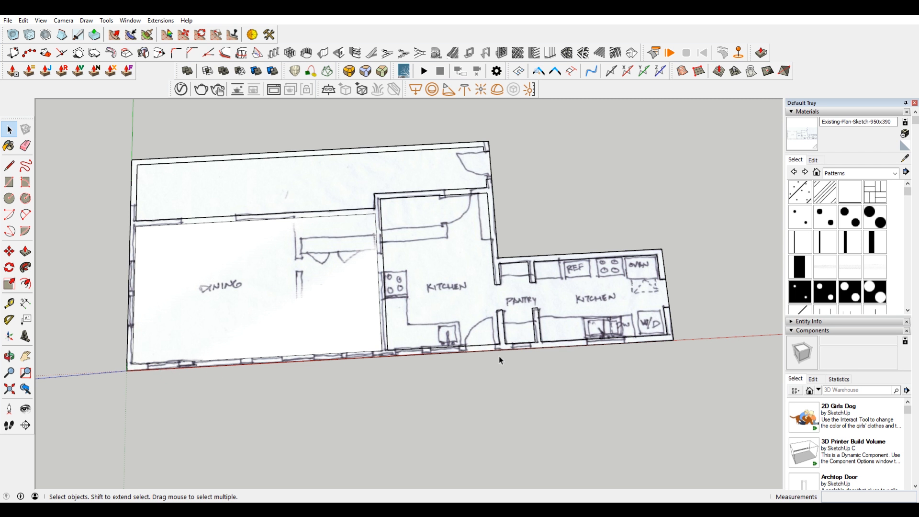
pyautogui.scroll(3, 187, 368)
pyautogui.scroll(-4, 342, 362)
pyautogui.moveTo(510, 338); pyautogui.dragTo(450, 345, button='middle')
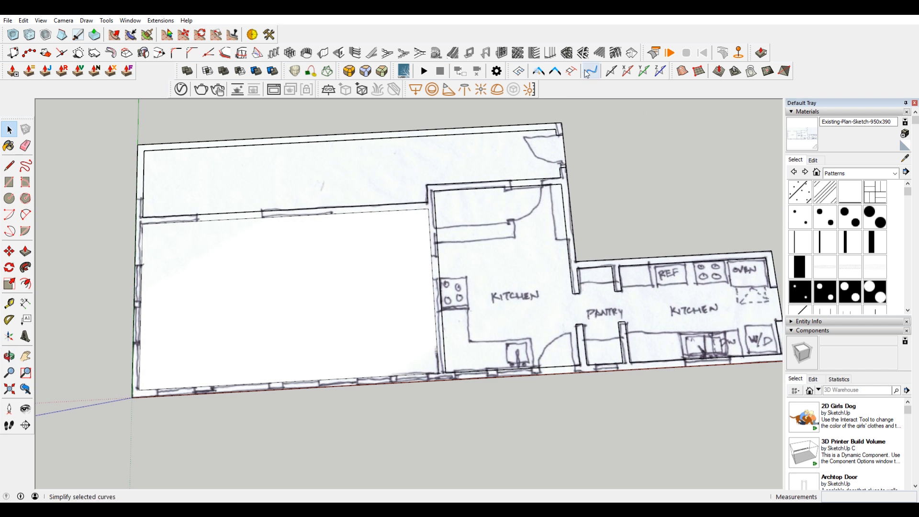
pyautogui.moveTo(689, 260); pyautogui.dragTo(670, 319, button='middle')
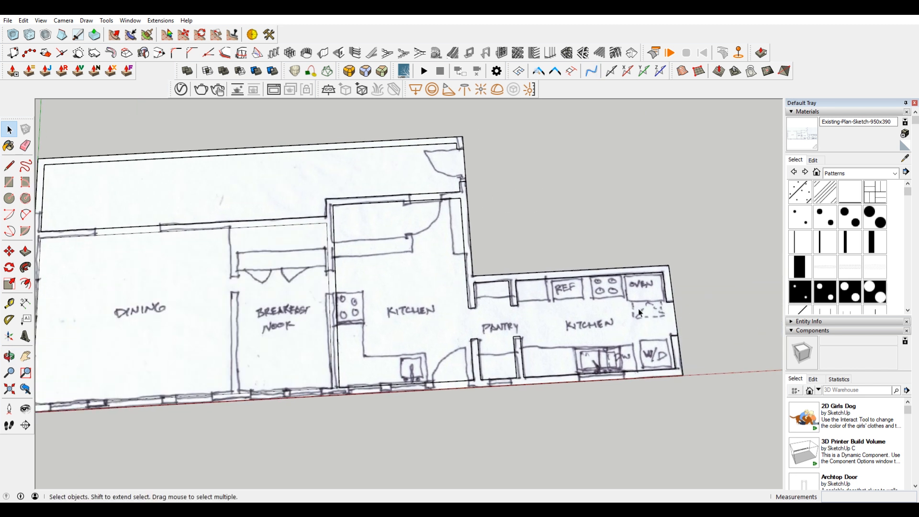
pyautogui.keyDown('shift'); pyautogui.moveTo(240, 287); pyautogui.dragTo(396, 302, button='middle'); pyautogui.keyUp('shift')
pyautogui.click(396, 302)
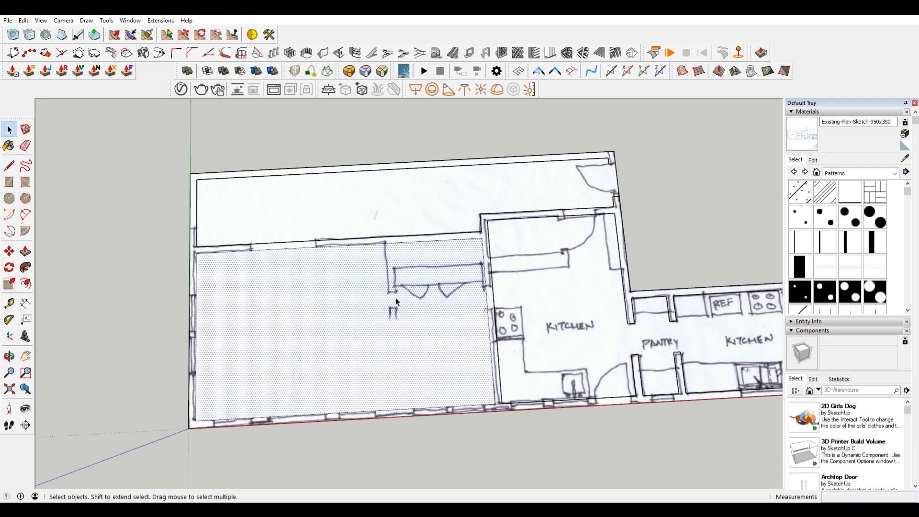
pyautogui.press('Delete')
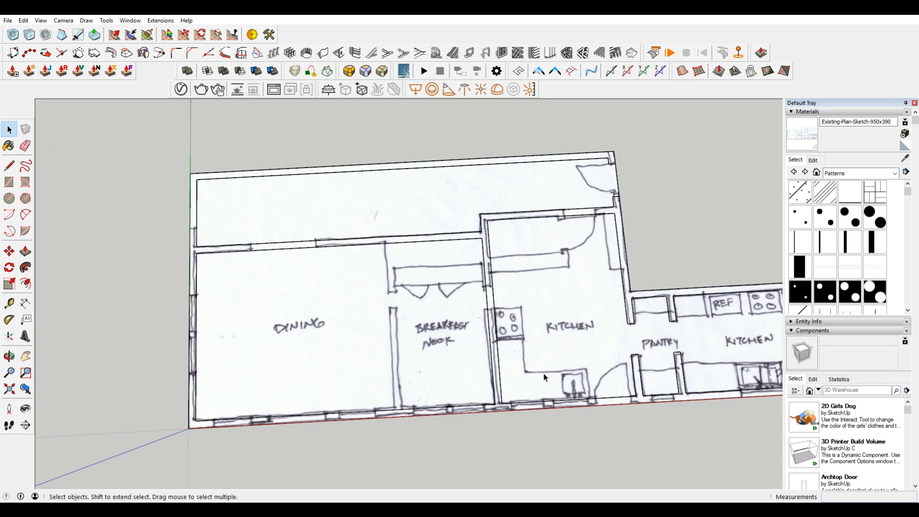
# Step: Copy the breakfast nook–kitchen partition lines about 8' 4" onto the sketched partition between dining room and breakfast nook
pyautogui.scroll(2, 544, 378)
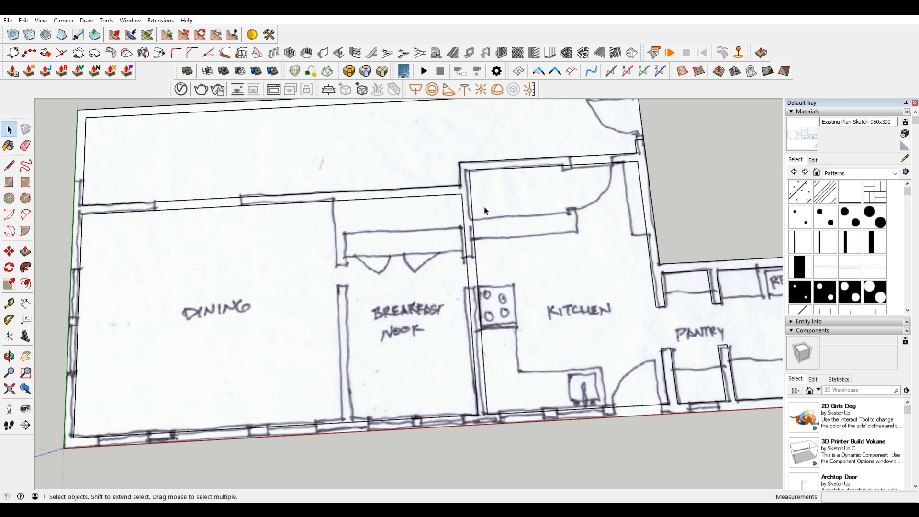
pyautogui.click(471, 317)
pyautogui.press('m')
pyautogui.press('ctrl')
pyautogui.click(468, 284)
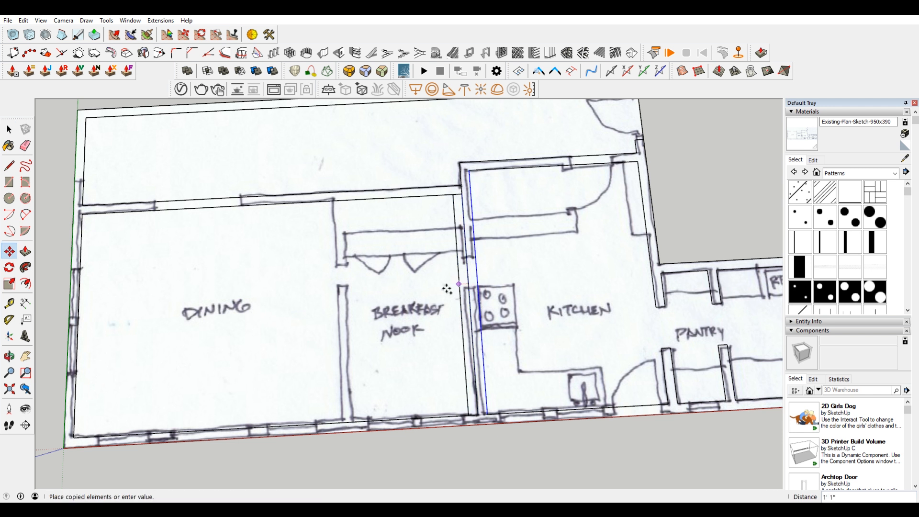
pyautogui.click(338, 290)
pyautogui.scroll(3, 327, 186)
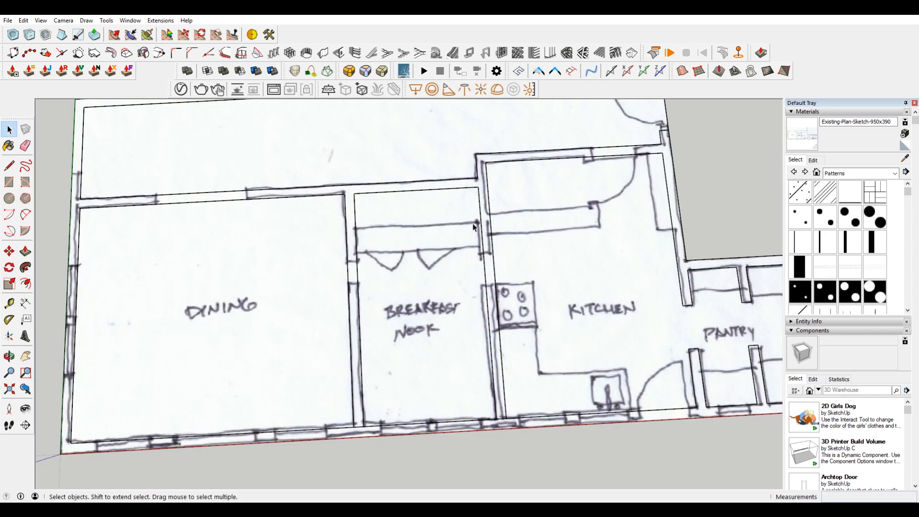
# Step: Trace the thickened part of the kitchen's side wall with a line about 5' long and a short return to the wall
pyautogui.keyDown('shift'); pyautogui.moveTo(616, 241); pyautogui.dragTo(576, 239, button='middle'); pyautogui.keyUp('shift')
pyautogui.scroll(1, 571, 220)
pyautogui.press('l')
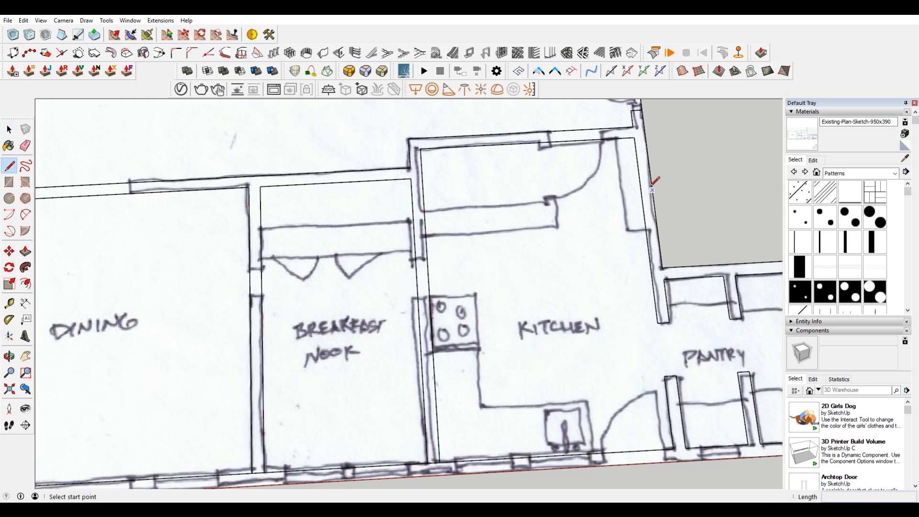
pyautogui.scroll(3, 613, 137)
pyautogui.click(613, 136)
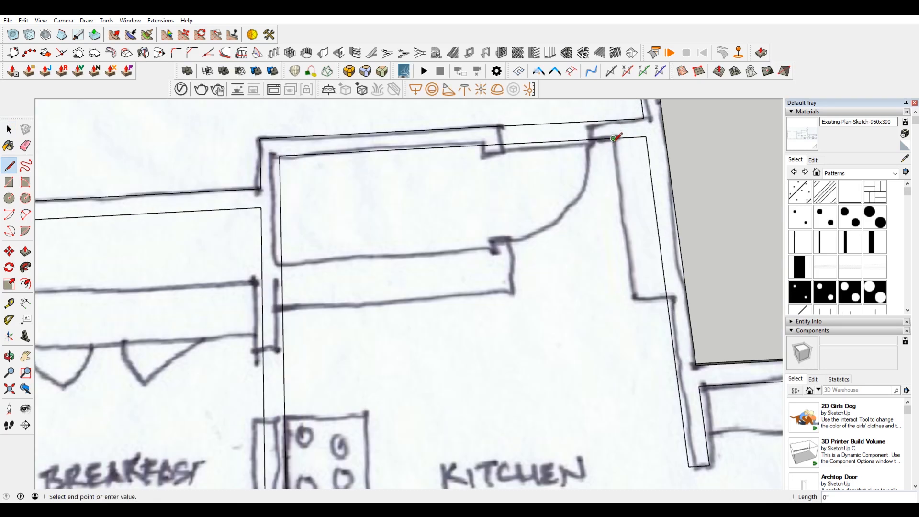
pyautogui.click(632, 301)
pyautogui.click(666, 299)
# Step: Delete the old inner wall edge enclosed by the thickened part of the kitchen's side wall
pyautogui.press('space')
pyautogui.click(661, 253)
pyautogui.press('Delete')
pyautogui.scroll(-3, 638, 168)
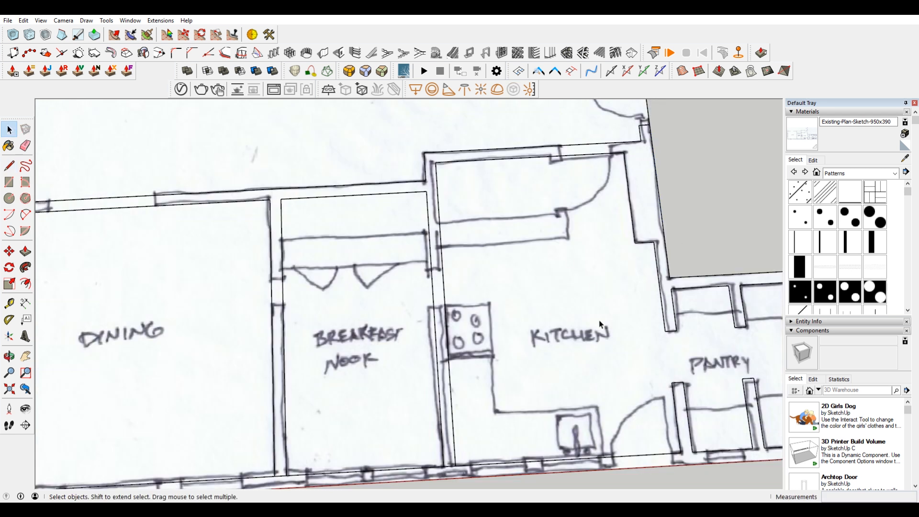
# Step: Draw a 10' 2" line from the end corner of the kitchen's thickened side wall across to the breakfast nook partition
pyautogui.press('l')
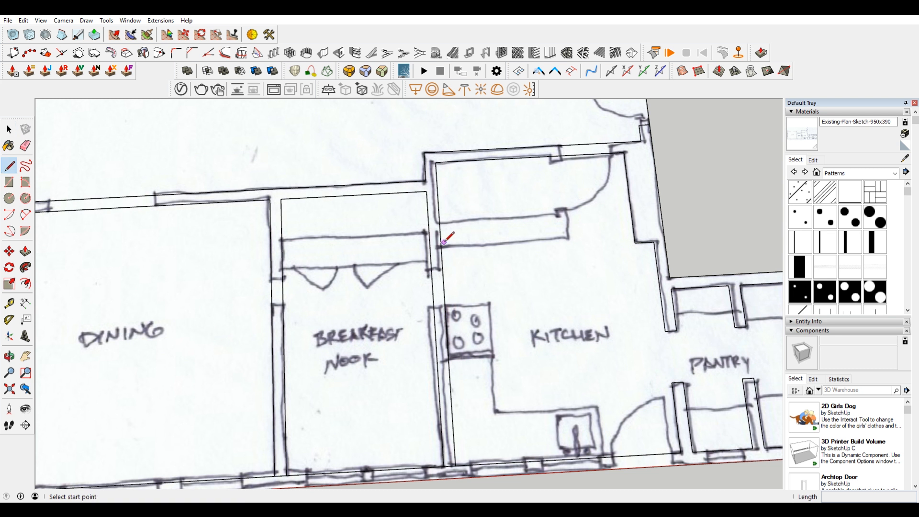
pyautogui.click(634, 243)
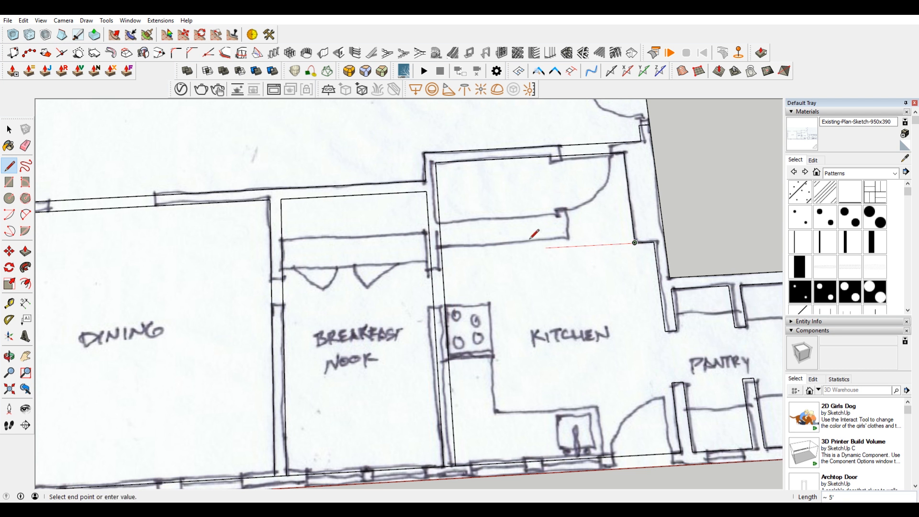
pyautogui.click(441, 247)
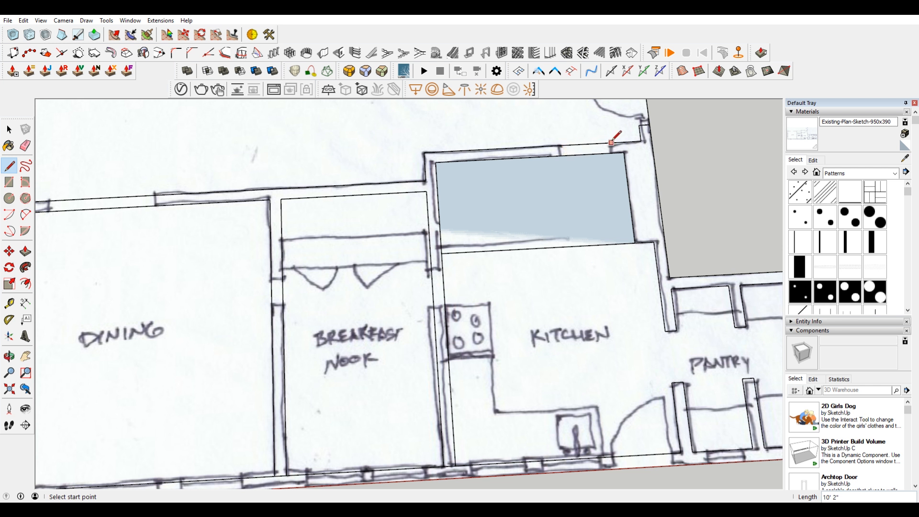
# Step: Draw a 7" line across the hall–kitchen wall at the thickened wall's corner and copy it onto both sketched doorway jambs, 2' 8" apart
pyautogui.click(625, 153)
pyautogui.click(623, 142)
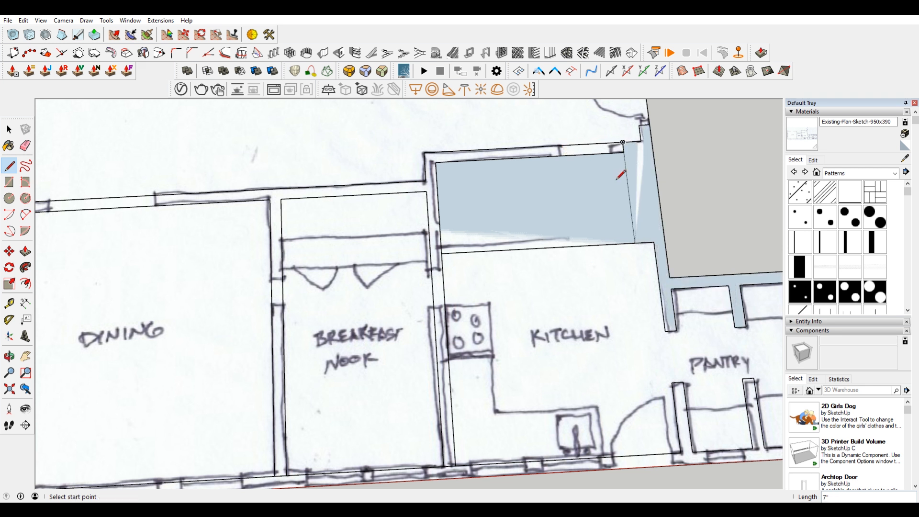
pyautogui.scroll(3, 622, 141)
pyautogui.press('space')
pyautogui.click(627, 152)
pyautogui.click(627, 152)
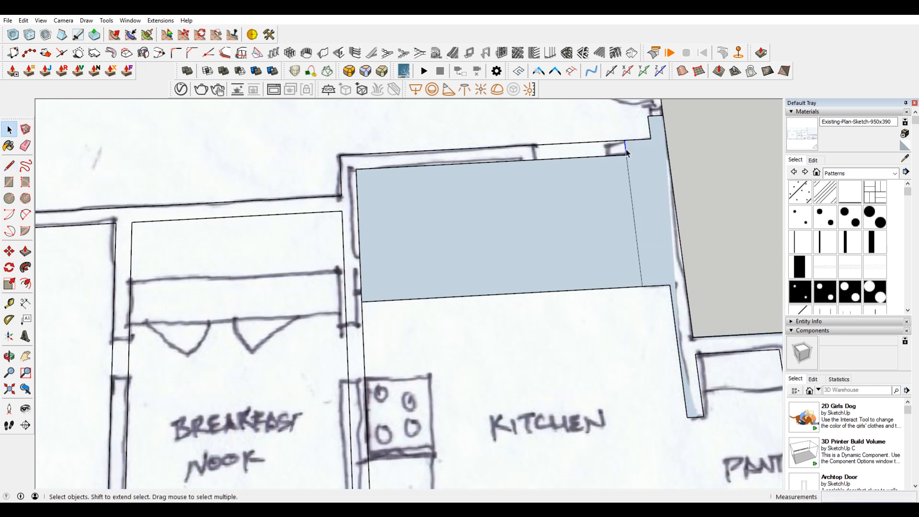
pyautogui.scroll(2, 629, 145)
pyautogui.press('m')
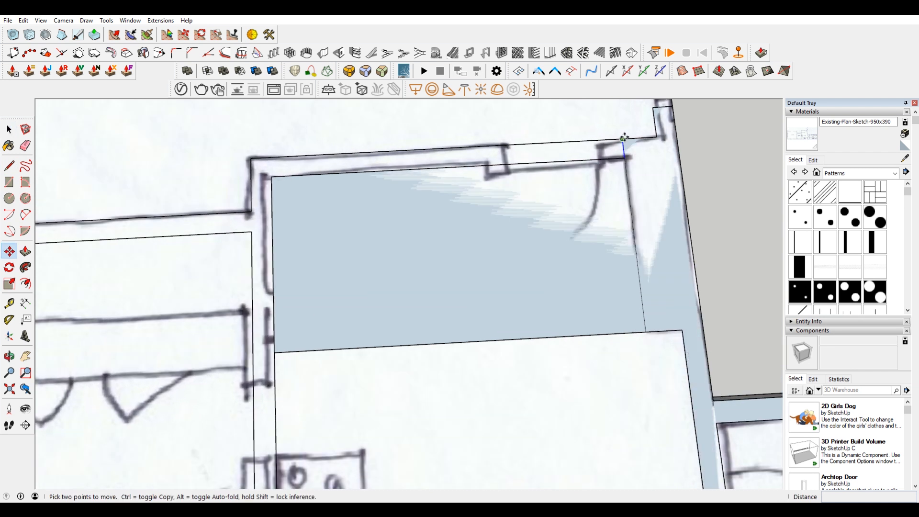
pyautogui.press('ctrl')
pyautogui.click(623, 139)
pyautogui.click(598, 141)
pyautogui.click(596, 142)
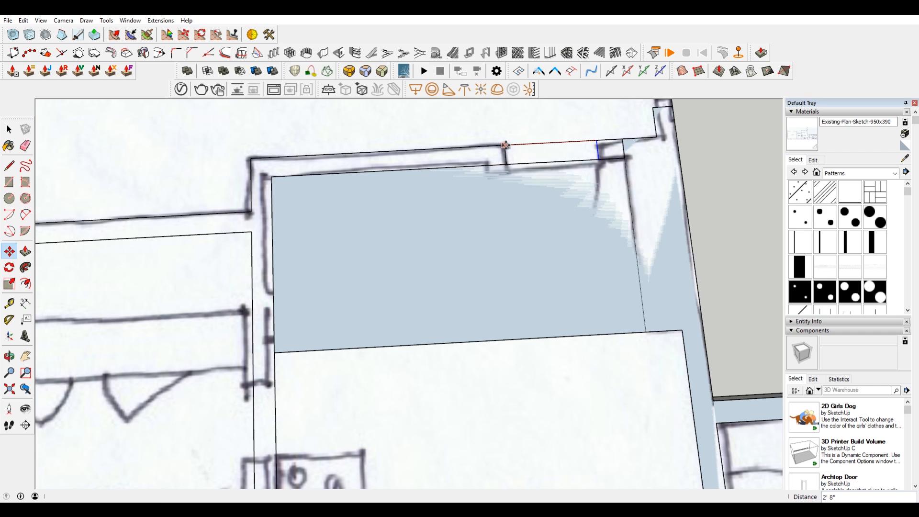
pyautogui.click(507, 145)
# Step: Delete the original 7" line at the corner and the wall edges crossing the hall–kitchen doorway
pyautogui.press('space')
pyautogui.click(623, 152)
pyautogui.press('Delete')
pyautogui.click(570, 161)
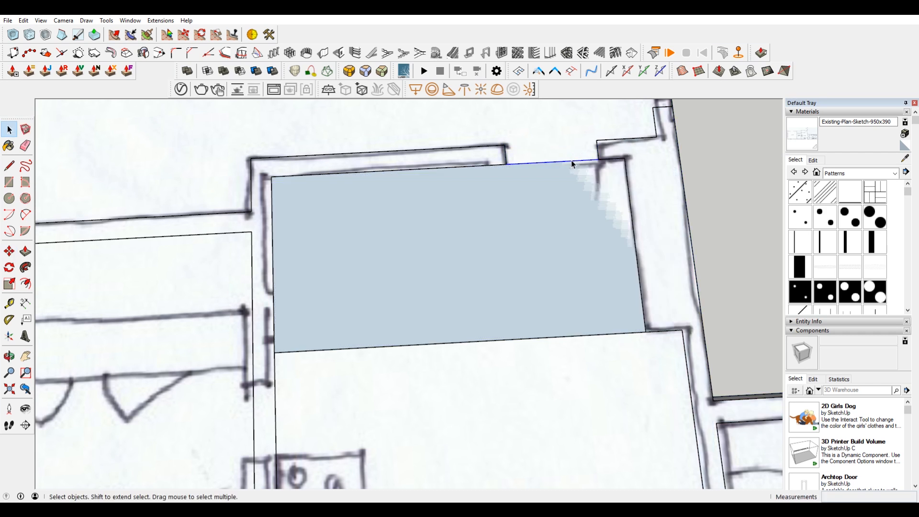
pyautogui.press('Delete')
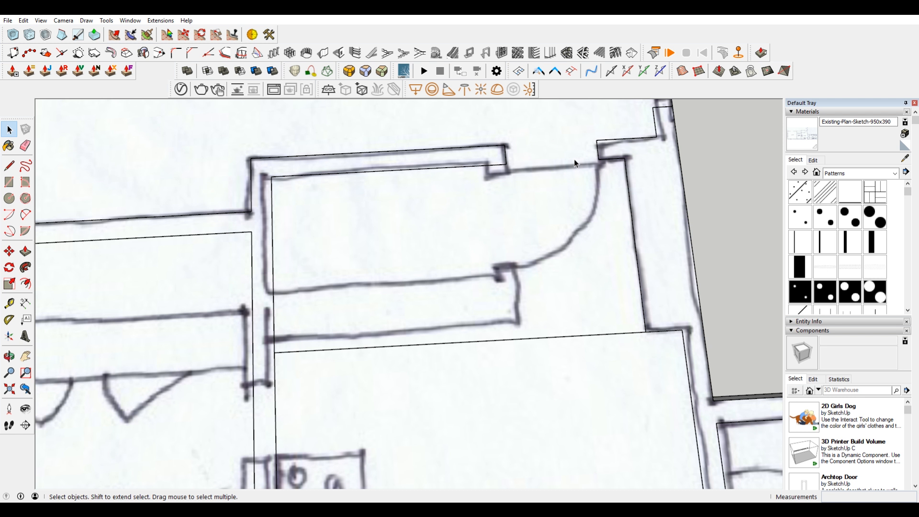
# Step: Draw the kitchen closet's door-side wall line from the doorway jamb's outer end to the long line across the kitchen
pyautogui.press('l')
pyautogui.click(504, 145)
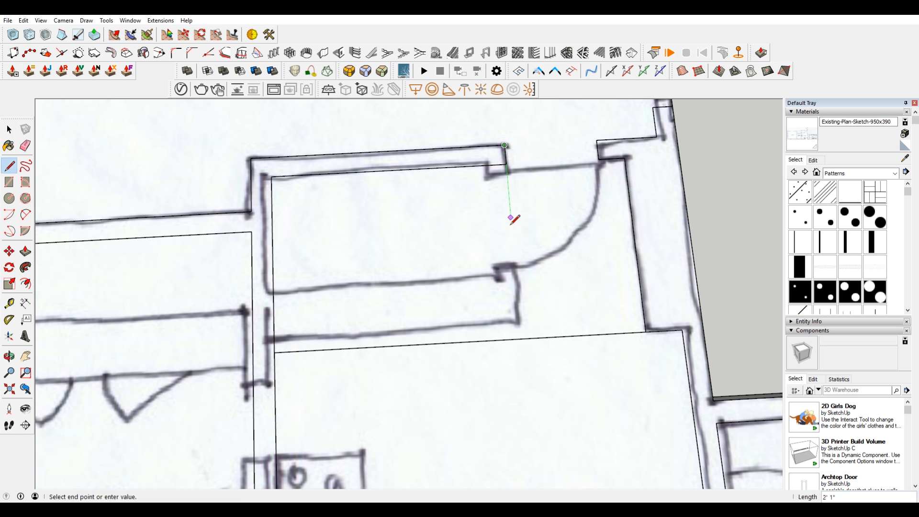
pyautogui.click(521, 338)
pyautogui.press('space')
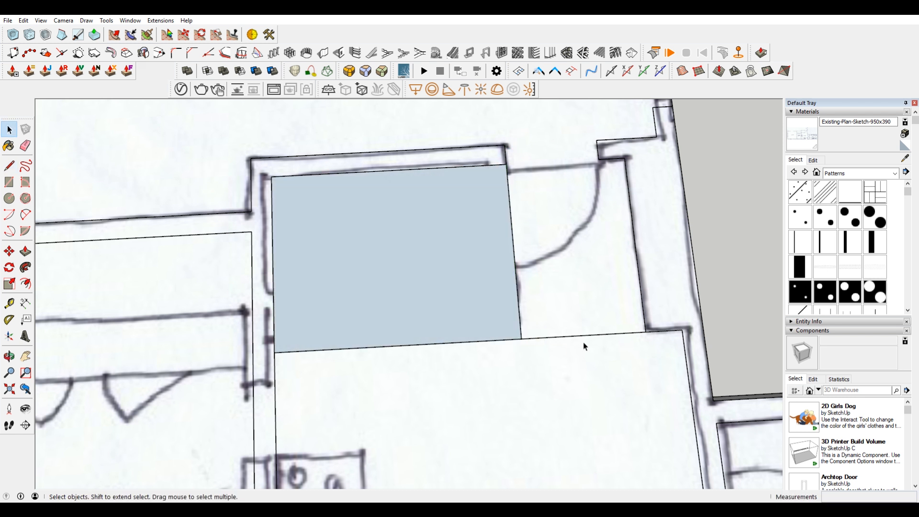
# Step: Delete the part of the long kitchen line extending beyond the closet and the face covering the closet sketch
pyautogui.click(587, 338)
pyautogui.press('Delete')
pyautogui.click(506, 154)
pyautogui.click(496, 166)
pyautogui.press('Delete')
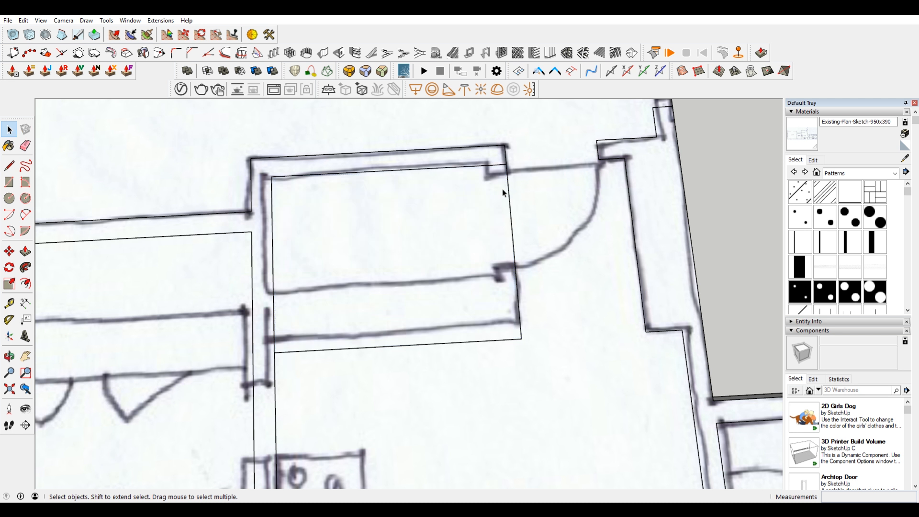
# Step: Copy the closet's door-side wall line 7" inward to form the inner face of that wall
pyautogui.click(509, 195)
pyautogui.press('m')
pyautogui.press('ctrl')
pyautogui.click(510, 195)
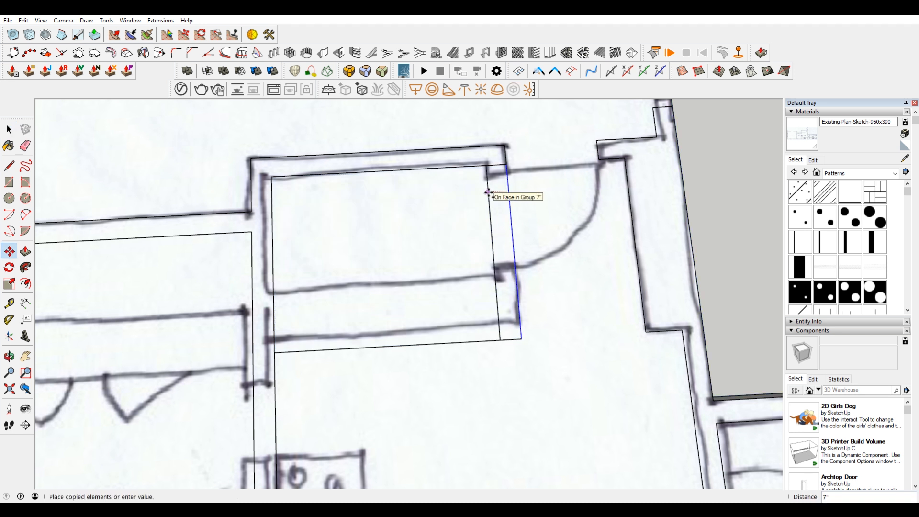
pyautogui.click(488, 192)
# Step: Copy the closet's kitchen-side line up onto the sketched inner edge of its thick wall
pyautogui.press('space')
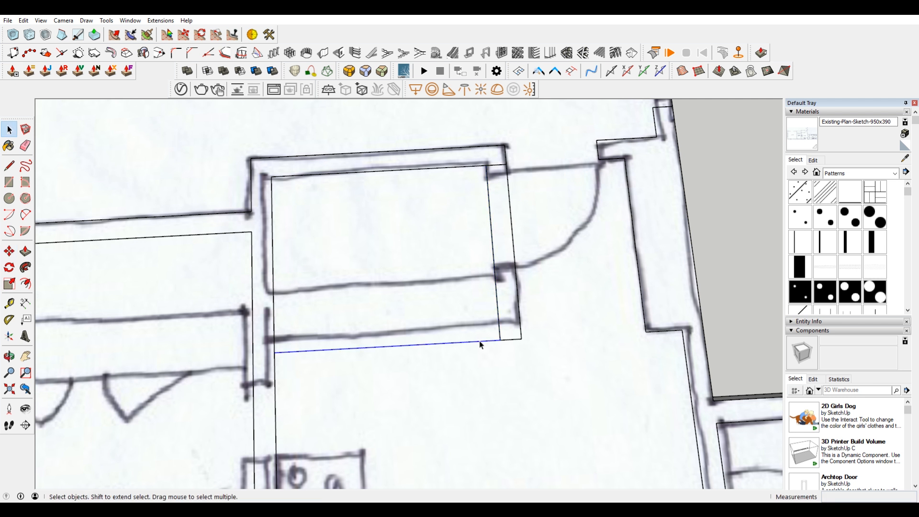
pyautogui.press('m')
pyautogui.press('ctrl')
pyautogui.click(500, 340)
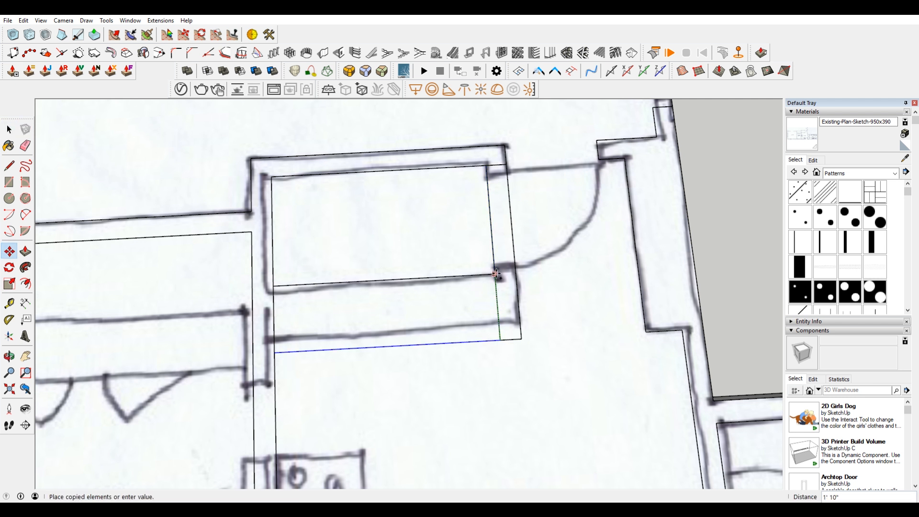
pyautogui.click(496, 274)
pyautogui.press('space')
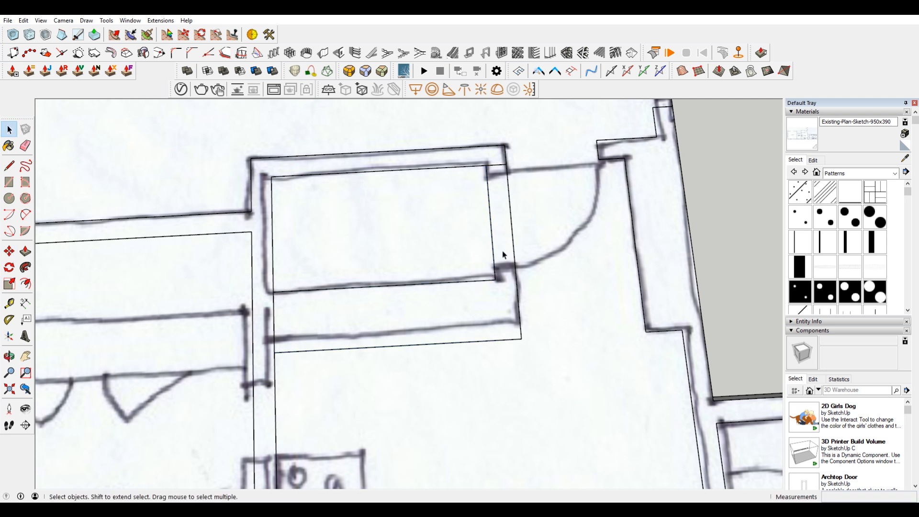
# Step: Copy the short edge across the closet's door-side wall down onto the sketched upper jamb of the closet door
pyautogui.scroll(2, 502, 167)
pyautogui.press('m')
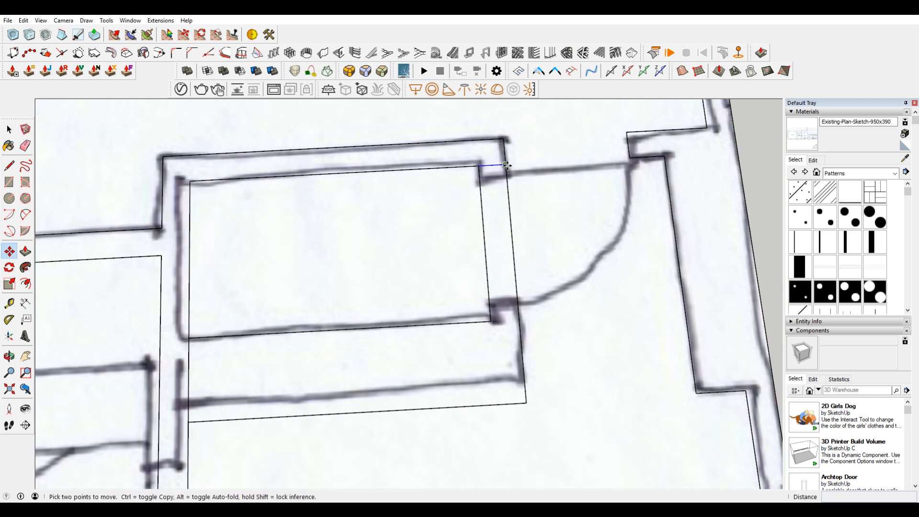
pyautogui.press('ctrl')
pyautogui.click(505, 166)
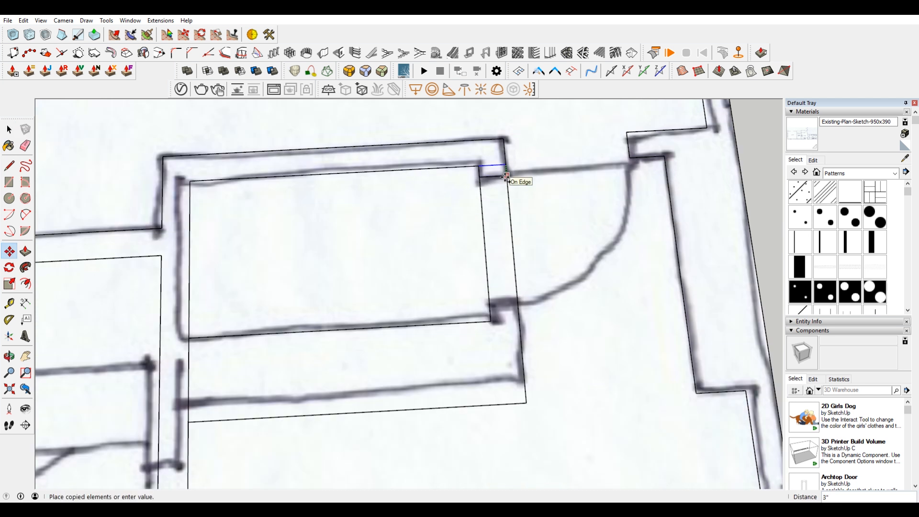
pyautogui.press('ctrl')
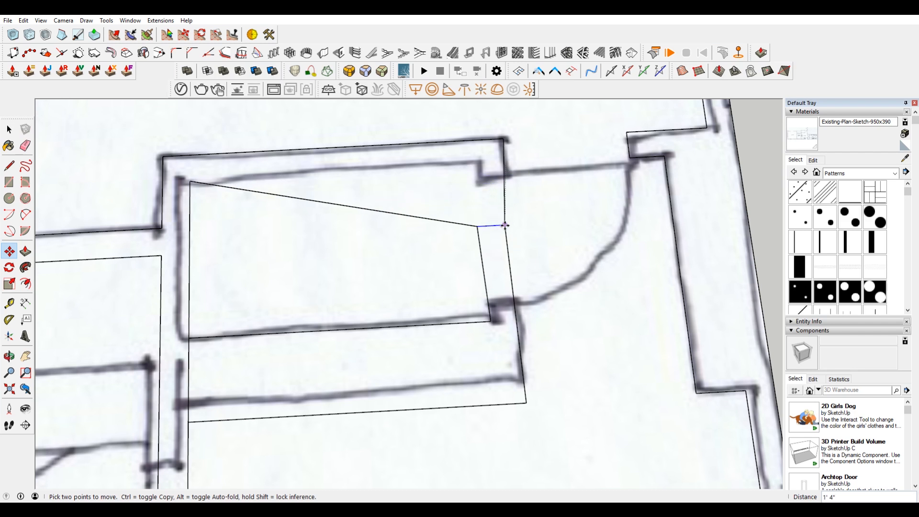
pyautogui.press('ctrl')
pyautogui.click(510, 181)
pyautogui.click(510, 180)
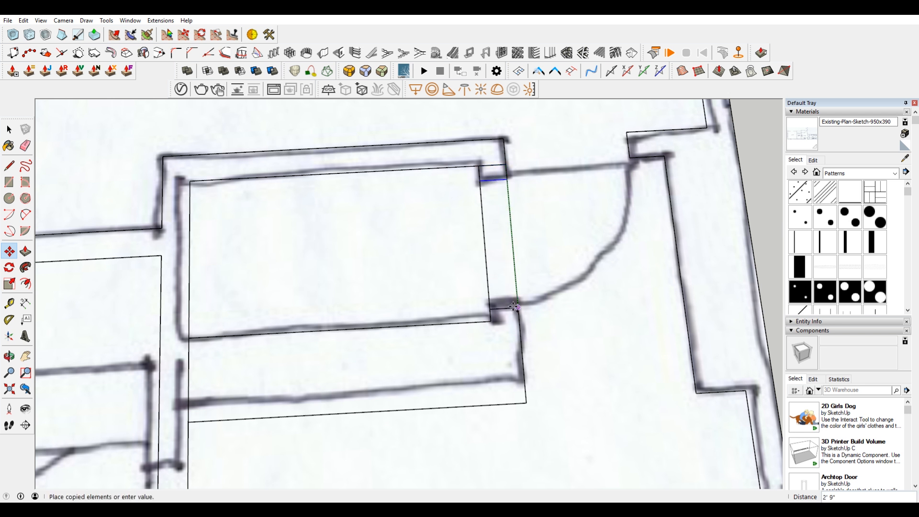
pyautogui.click(512, 304)
pyautogui.press('space')
pyautogui.click(495, 165)
pyautogui.press('Delete')
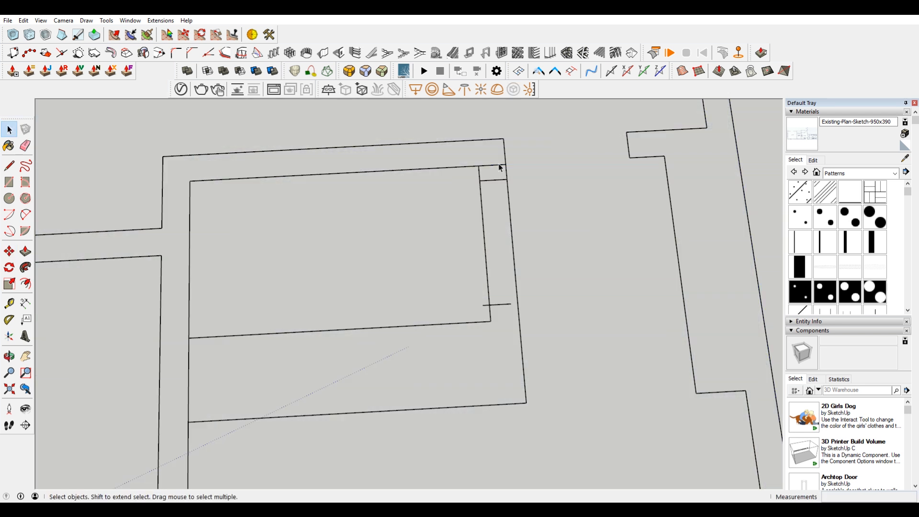
pyautogui.hotkey('ctrl', 'z')
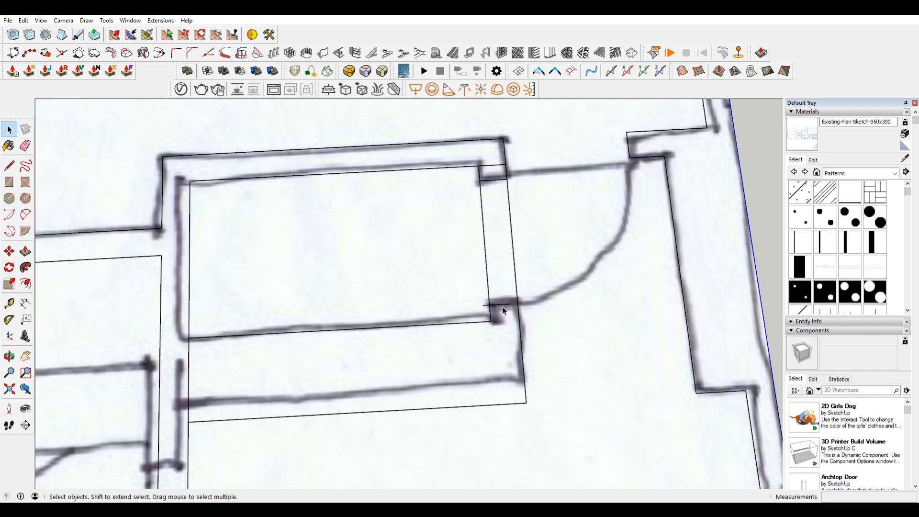
# Step: Copy the closet door's upper jamb line 2' 8" down the wall onto the sketched lower jamb
pyautogui.press('m')
pyautogui.press('ctrl')
pyautogui.click(508, 180)
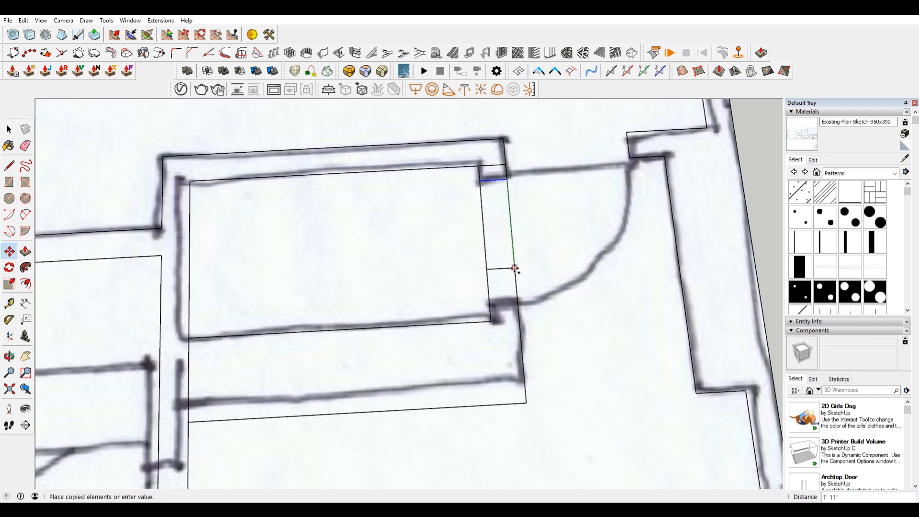
pyautogui.click(518, 303)
pyautogui.press('space')
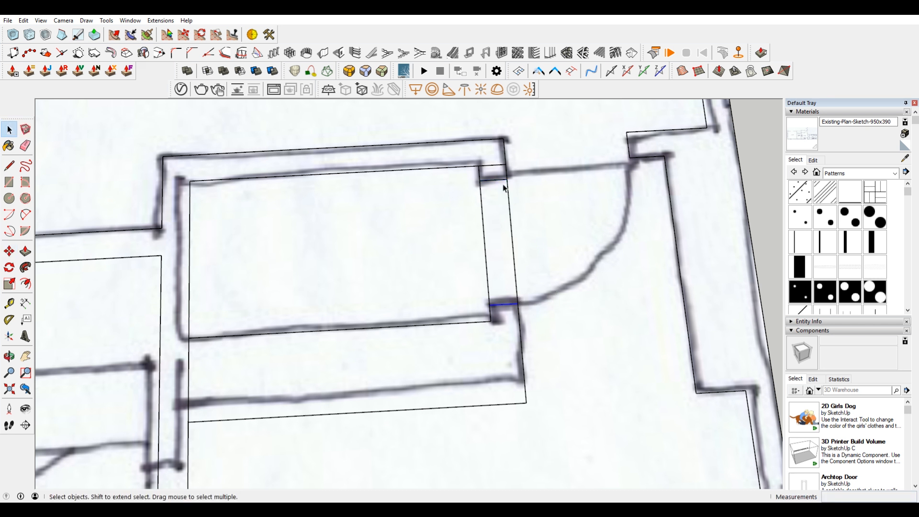
# Step: Delete the outer and inner wall edges crossing the closet's door opening
pyautogui.click(508, 190)
pyautogui.press('Delete')
pyautogui.click(482, 200)
pyautogui.press('Delete')
pyautogui.scroll(-8, 488, 207)
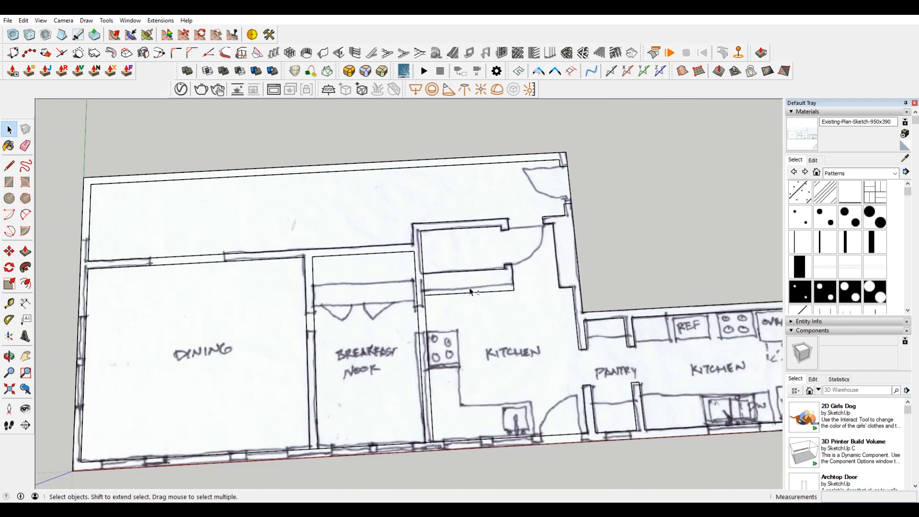
# Step: Draw a short line across the breakfast nook–kitchen partition where the closet's kitchen-side wall line meets it
pyautogui.press('l')
pyautogui.scroll(6, 555, 186)
pyautogui.click(555, 187)
pyautogui.click(541, 187)
pyautogui.press('space')
# Step: Copy the short partition line 10" down to the sketched opening's upper jamb and another 1' 11" to its lower jamb
pyautogui.scroll(2, 551, 193)
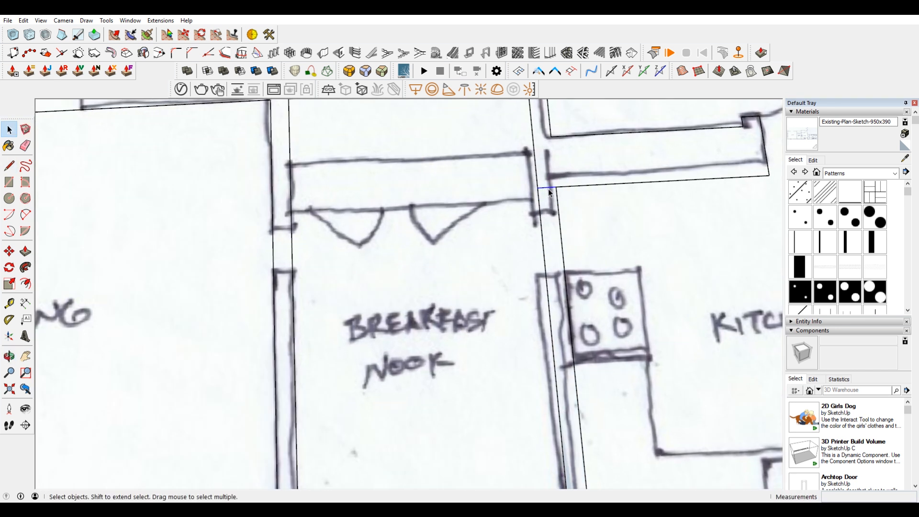
pyautogui.press('m')
pyautogui.click(555, 187)
pyautogui.press('ctrl')
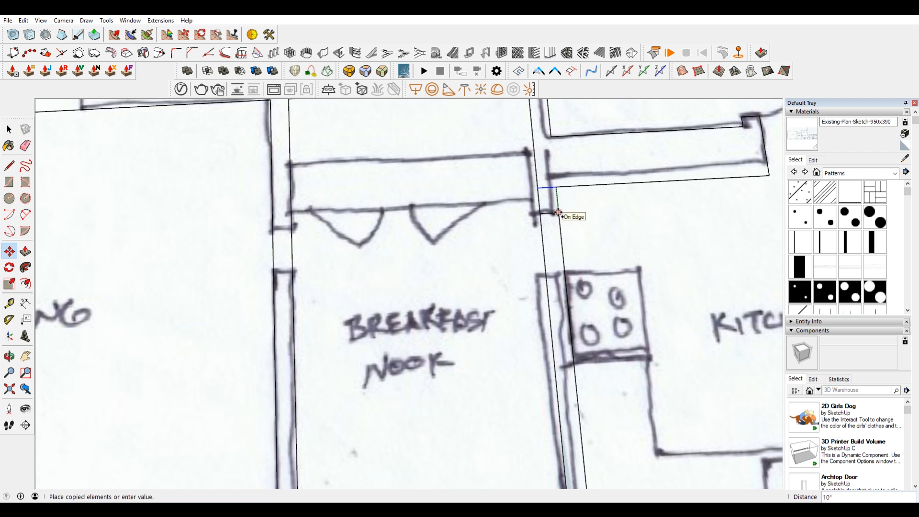
pyautogui.click(558, 214)
pyautogui.click(558, 213)
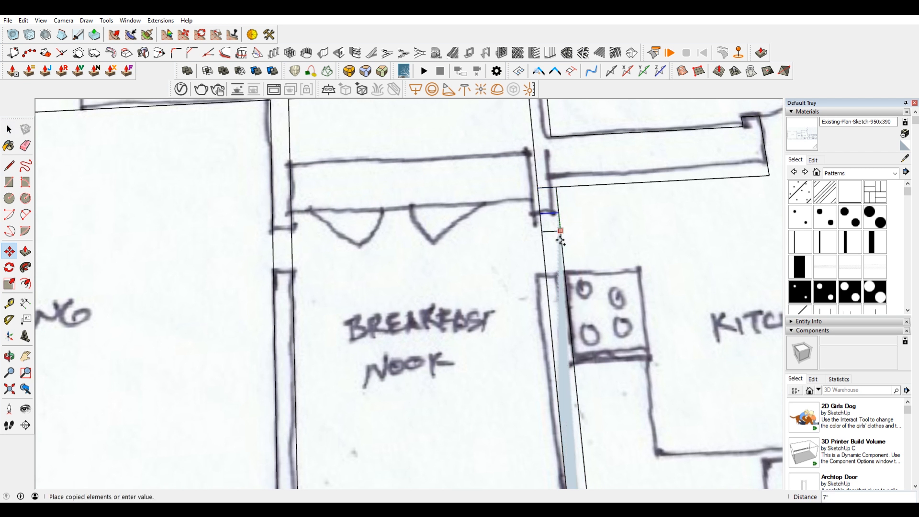
pyautogui.click(566, 273)
# Step: Delete both partition edges crossing the opening between the breakfast nook and the kitchen
pyautogui.scroll(-3, 567, 220)
pyautogui.press('space')
pyautogui.click(559, 235)
pyautogui.press('Delete')
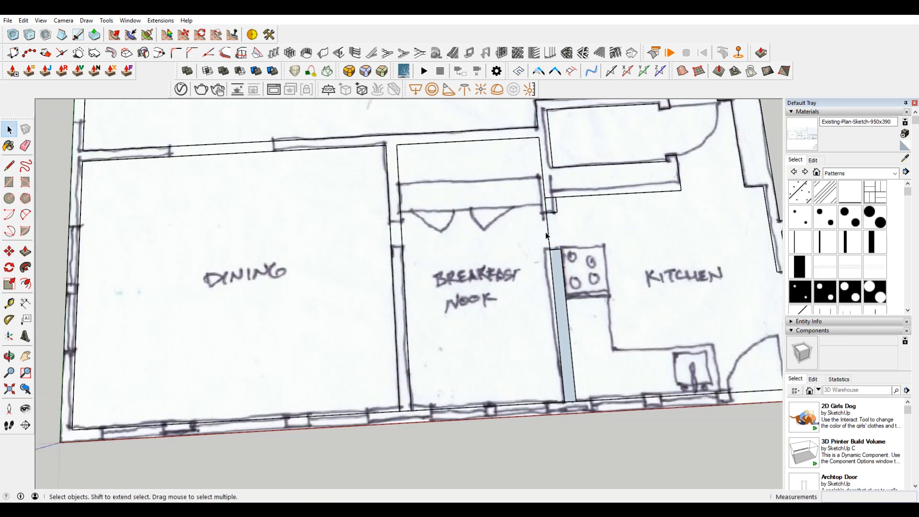
pyautogui.press('Delete')
pyautogui.press('Delete')
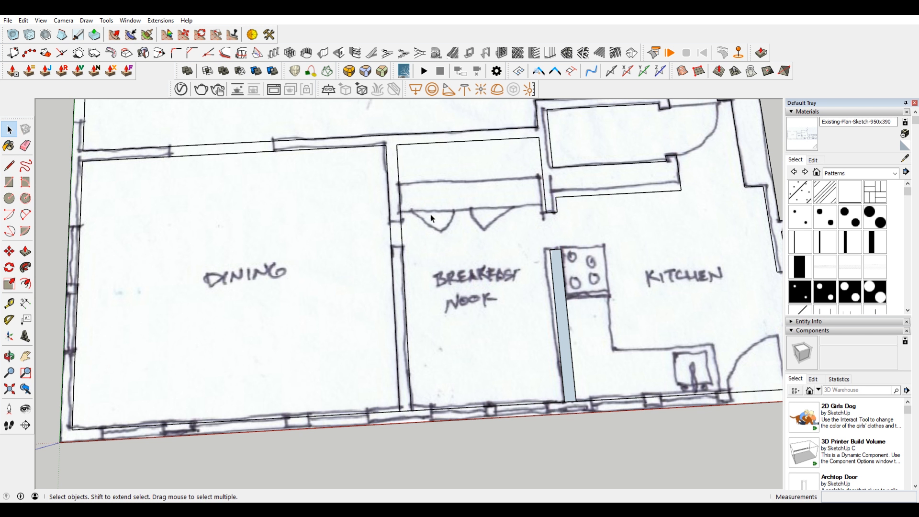
# Step: Place a short line across the dining–breakfast nook partition near the lower jamb of the sketched opening
pyautogui.scroll(1, 404, 223)
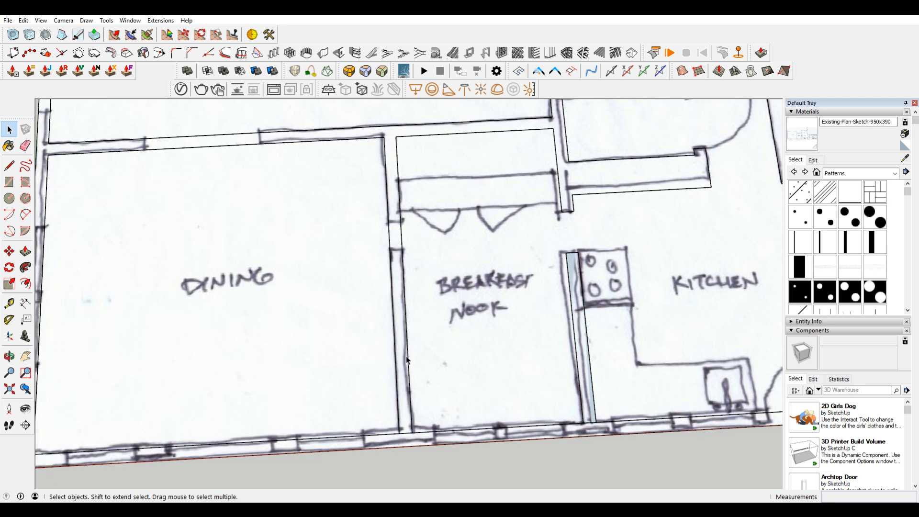
pyautogui.click(403, 433)
pyautogui.press('Delete')
pyautogui.scroll(3, 402, 225)
pyautogui.press('m')
pyautogui.scroll(-3, 402, 230)
pyautogui.click(403, 250)
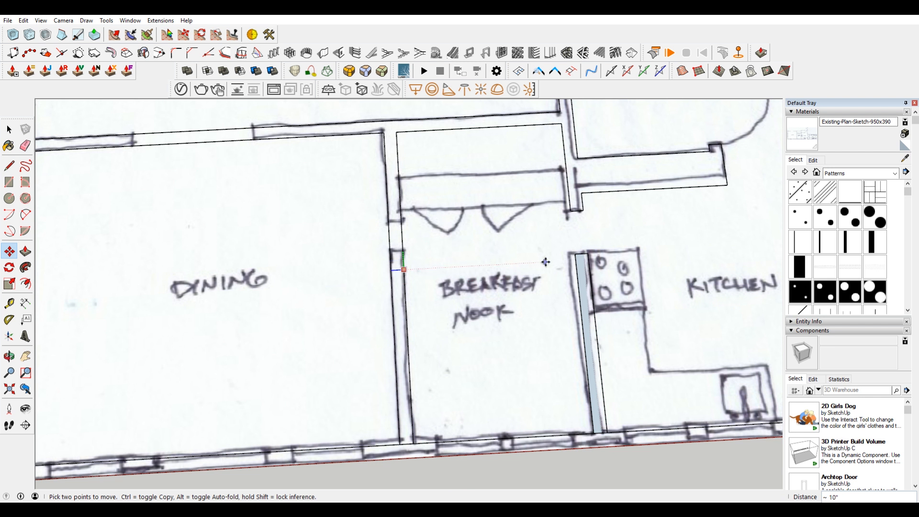
pyautogui.click(573, 255)
pyautogui.click(404, 263)
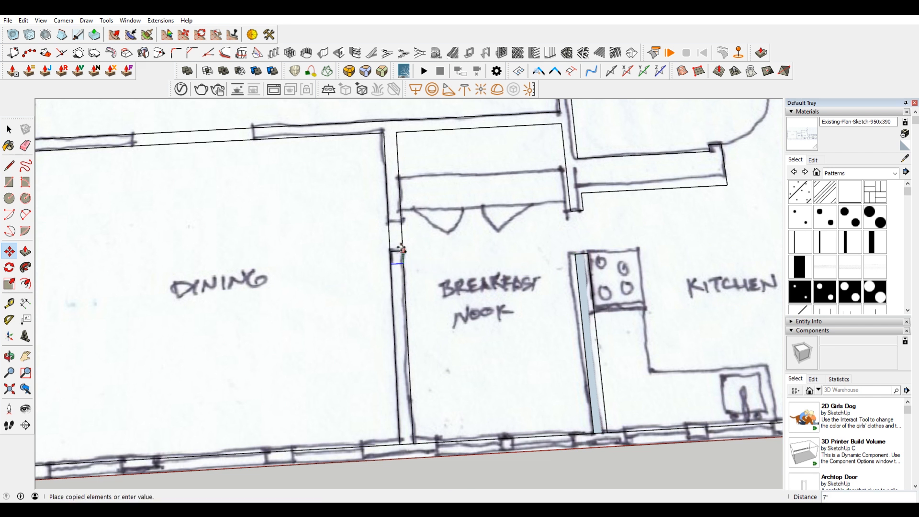
# Step: Copy the short partition line up to the upper jamb of the sketched opening between dining and breakfast nook
pyautogui.click(569, 211)
pyautogui.scroll(3, 402, 224)
pyautogui.click(401, 222)
pyautogui.press('ctrl')
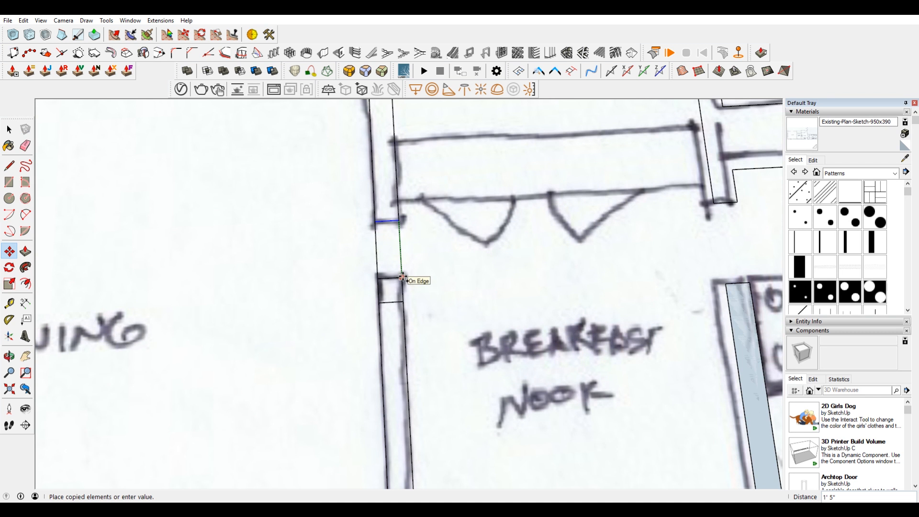
pyautogui.click(401, 277)
pyautogui.press('space')
pyautogui.scroll(-5, 419, 283)
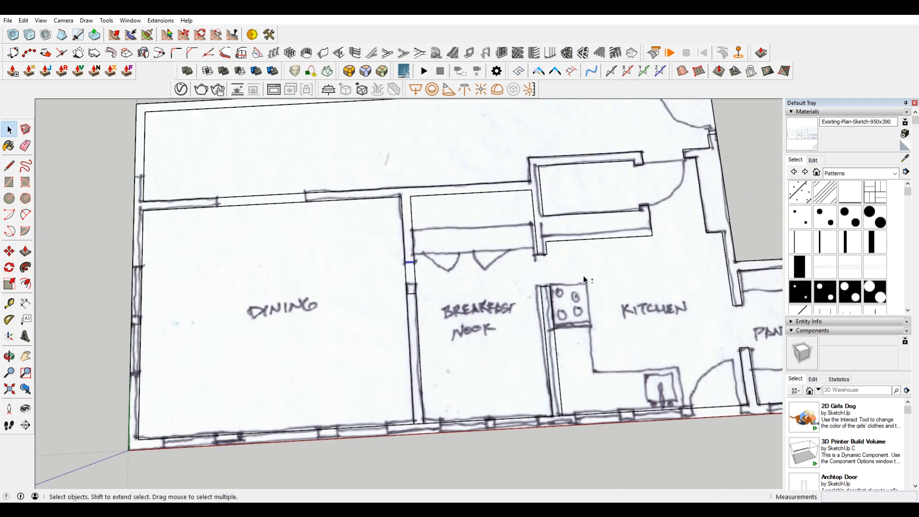
# Step: Draw a short line across the exterior wall where the kitchen-side face of the pantry partition meets it
pyautogui.keyDown('shift'); pyautogui.moveTo(585, 280); pyautogui.dragTo(482, 286, button='middle'); pyautogui.keyUp('shift')
pyautogui.scroll(-3, 493, 247)
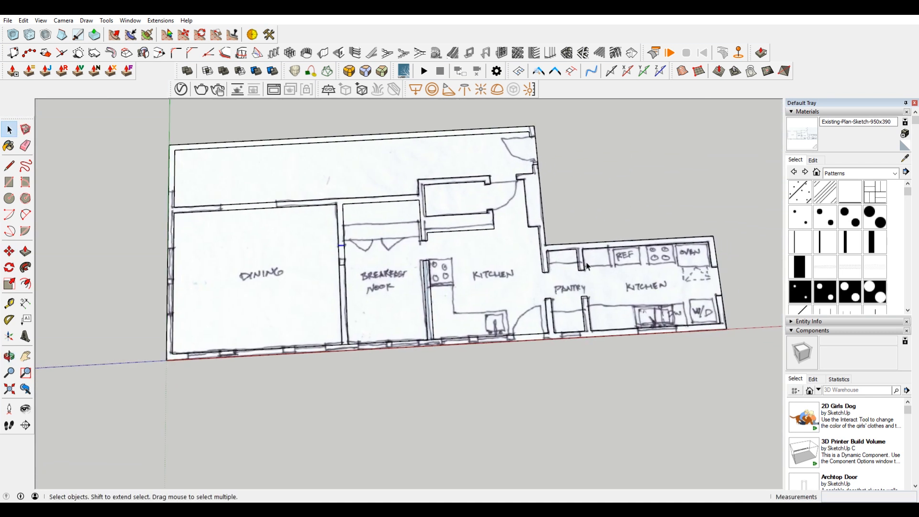
pyautogui.scroll(5, 541, 317)
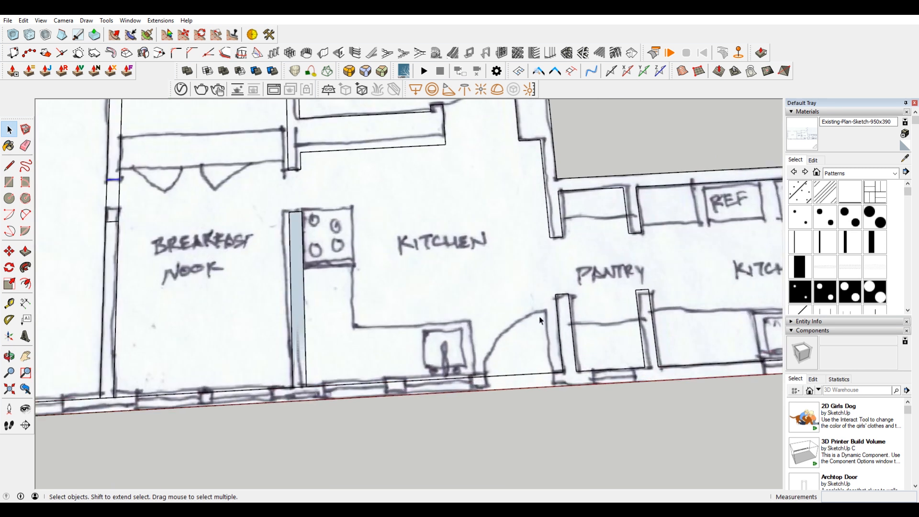
pyautogui.scroll(2, 558, 379)
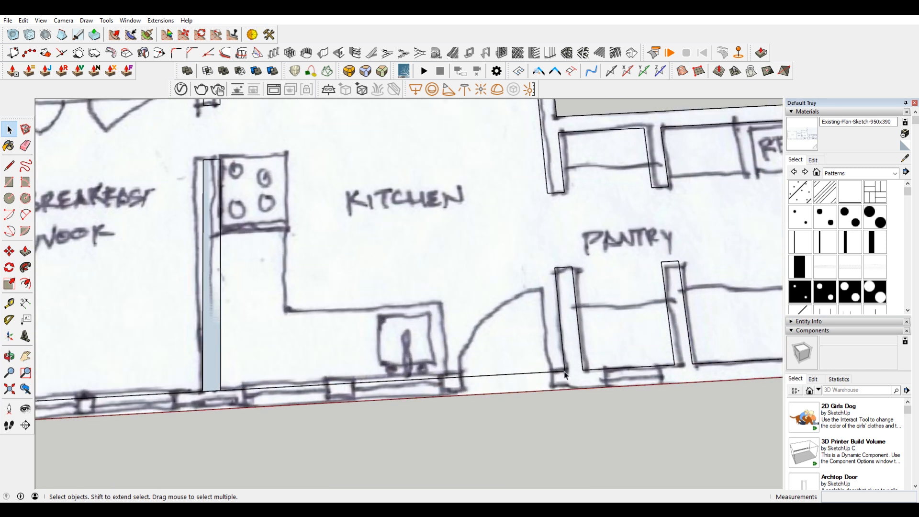
pyautogui.press('l')
pyautogui.click(565, 372)
pyautogui.click(565, 385)
pyautogui.press('space')
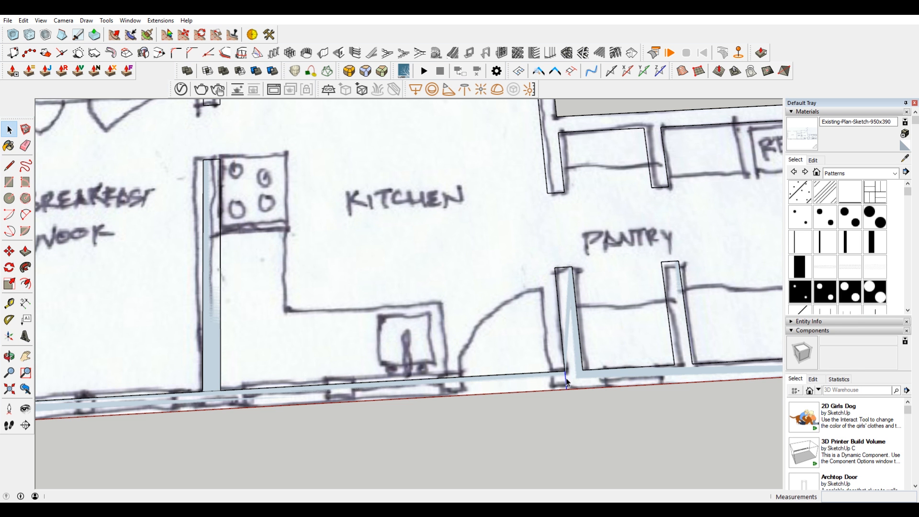
# Step: Try to move the short wall line 5" to the kitchen door's pantry-side jamb and undo the move
pyautogui.scroll(2, 566, 381)
pyautogui.press('m')
pyautogui.click(567, 371)
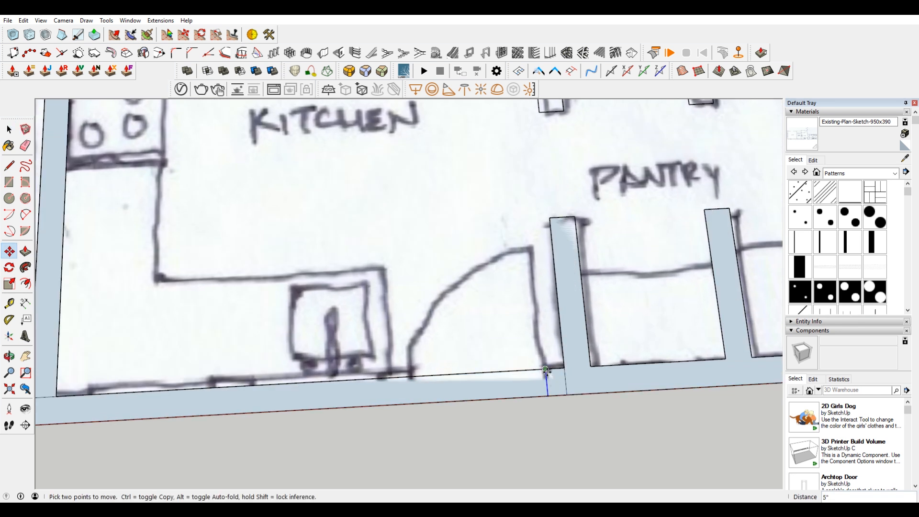
pyautogui.hotkey('ctrl', 'z')
pyautogui.press('space')
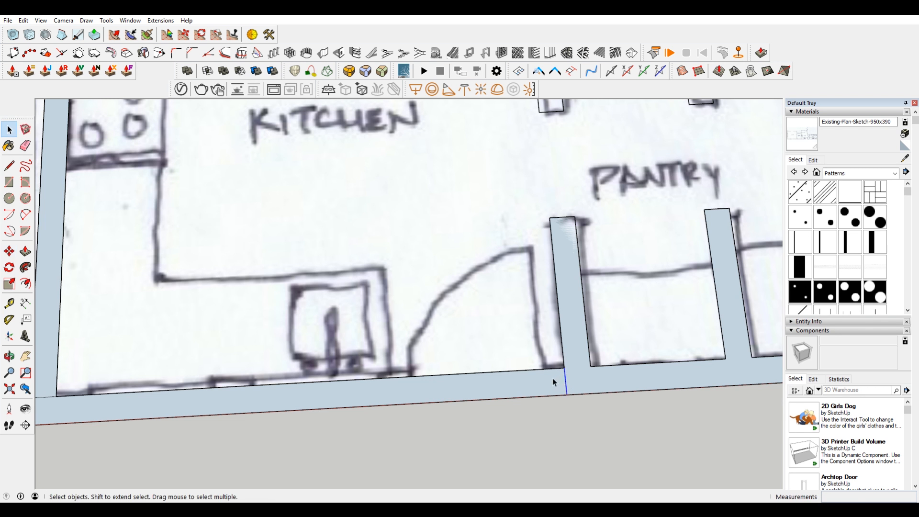
pyautogui.press('m')
pyautogui.press('space')
# Step: Copy the short wall line about 6" to the kitchen door's pantry-side jamb and another about 2' 11" to its opposite jamb
pyautogui.scroll(3, 543, 374)
pyautogui.press('m')
pyautogui.click(598, 365)
pyautogui.press('ctrl')
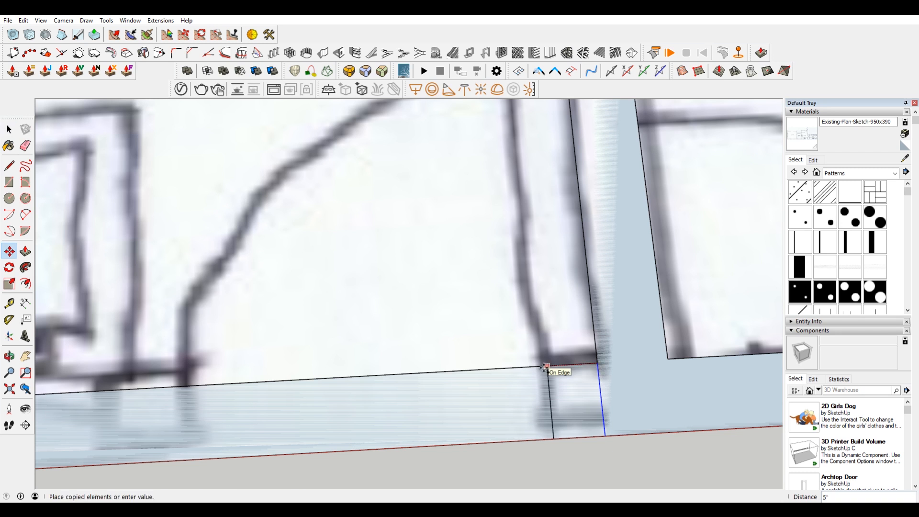
pyautogui.scroll(2, 545, 367)
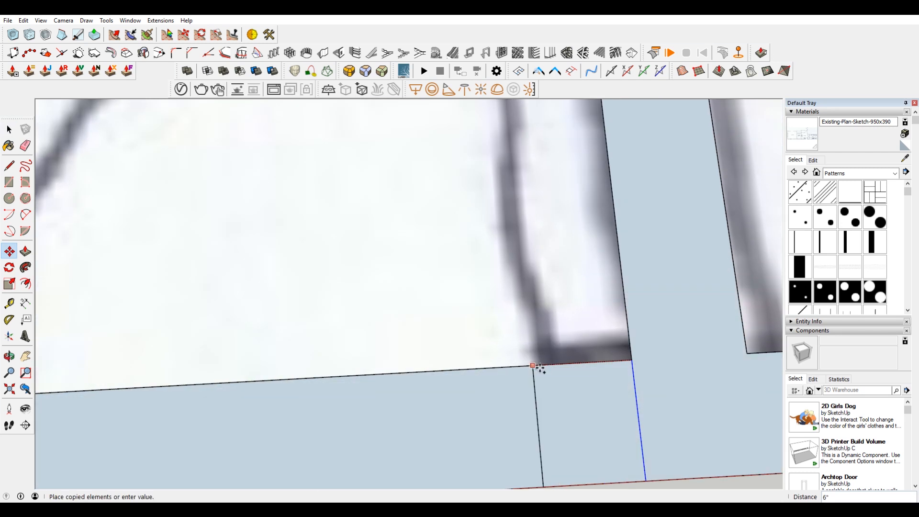
pyautogui.scroll(-3, 535, 368)
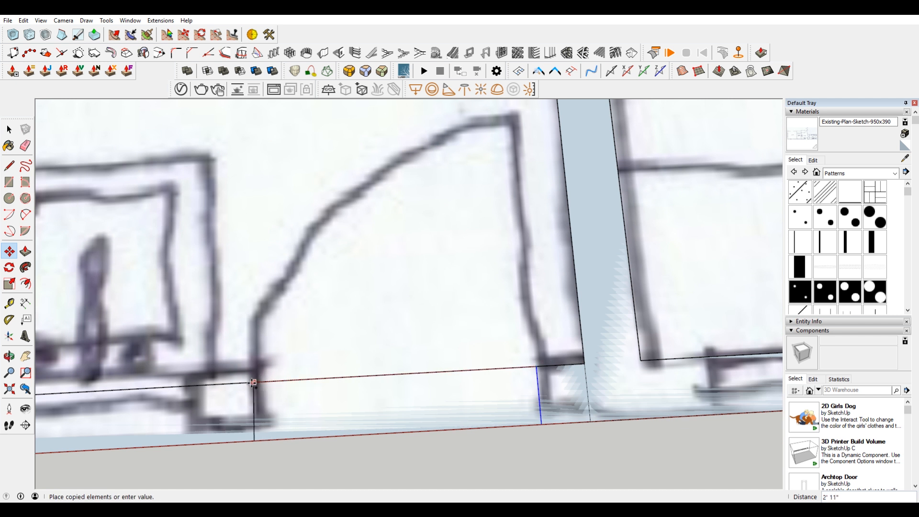
pyautogui.click(246, 383)
pyautogui.scroll(-4, 488, 314)
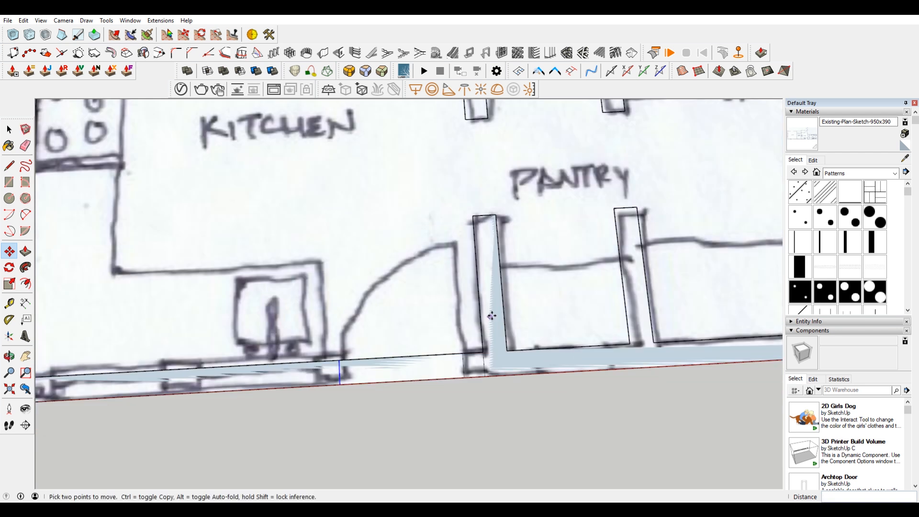
# Step: Delete the wall face and inner edge crossing the kitchen's exterior door opening
pyautogui.scroll(3, 442, 330)
pyautogui.scroll(2, 442, 331)
pyautogui.press('space')
pyautogui.moveTo(405, 341); pyautogui.dragTo(614, 397)
pyautogui.scroll(2, 614, 396)
pyautogui.press('m')
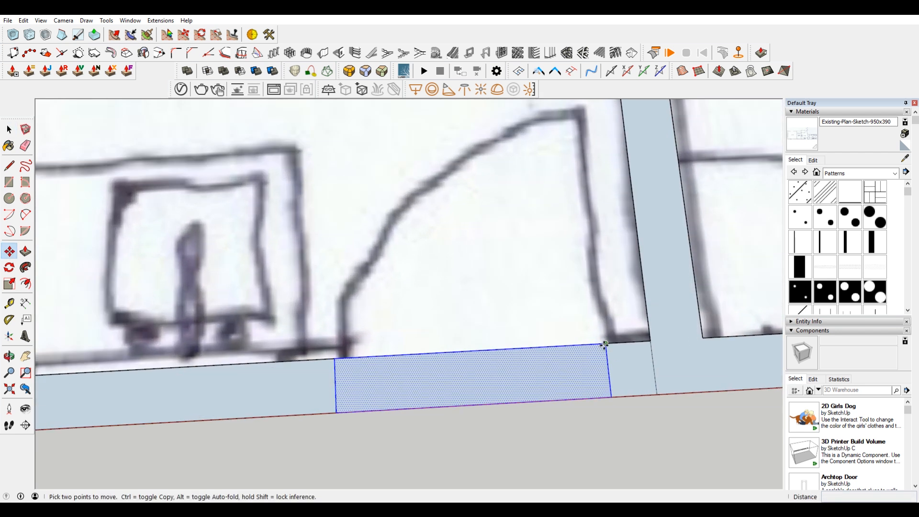
pyautogui.scroll(2, 607, 344)
pyautogui.scroll(-5, 615, 343)
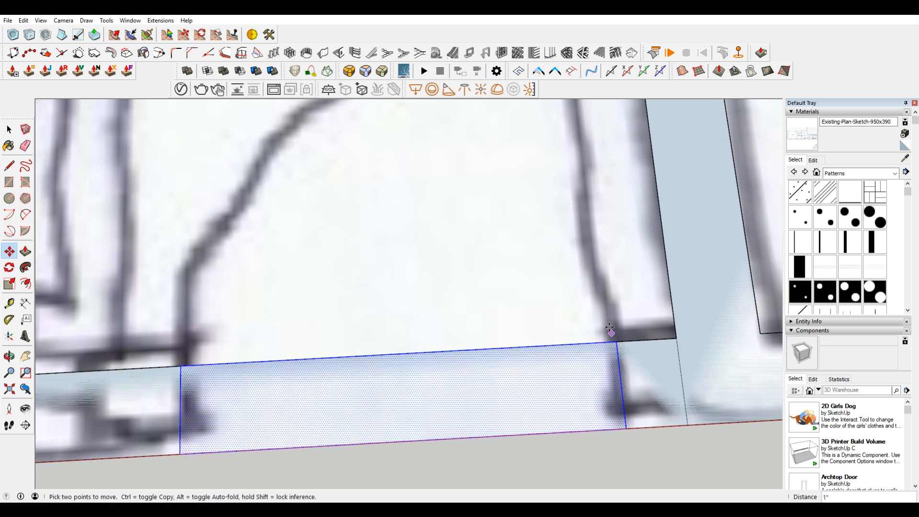
pyautogui.press('space')
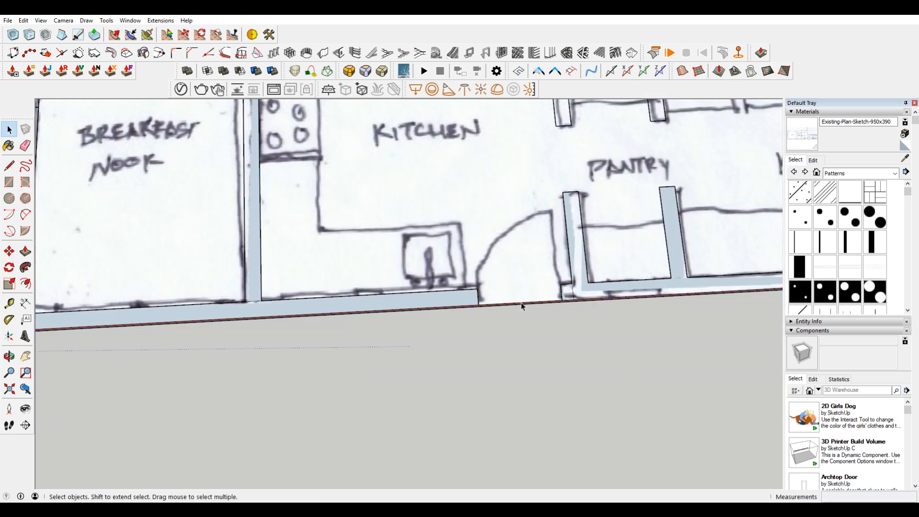
# Step: Delete the partition edges crossing the opening between dining and breakfast nook
pyautogui.scroll(-2, 507, 292)
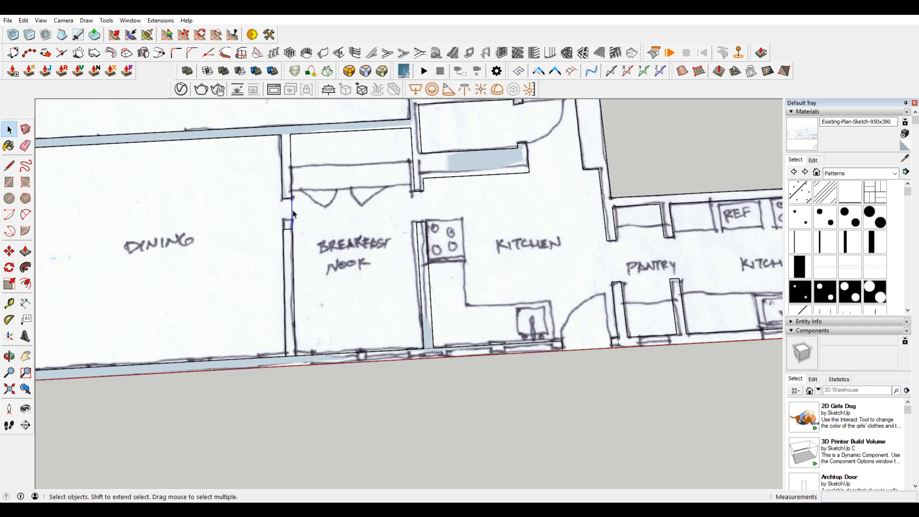
pyautogui.scroll(-3, 294, 214)
pyautogui.moveTo(293, 214); pyautogui.dragTo(474, 184, button='middle')
pyautogui.scroll(3, 421, 239)
# Step: Try to extrude the connected wall face upward by about 2' 5" with Push/Pull
pyautogui.click(434, 231)
pyautogui.scroll(-3, 434, 229)
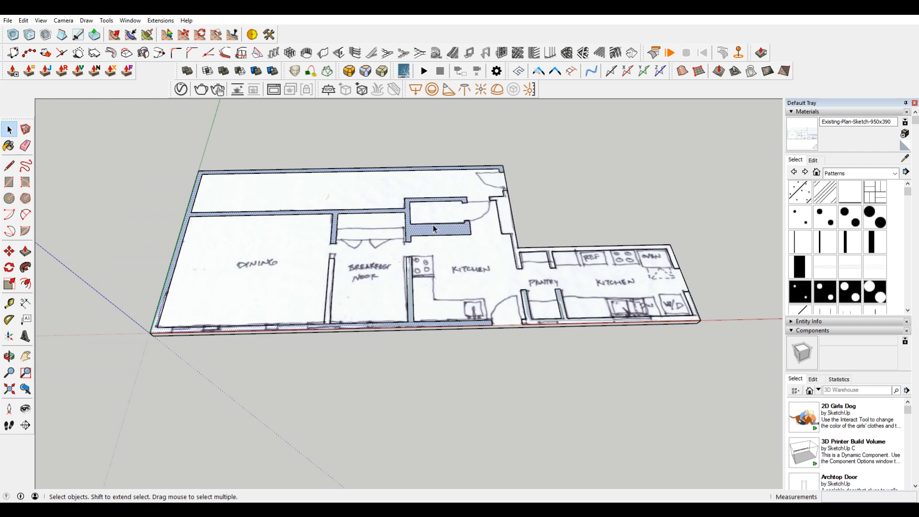
pyautogui.press('p')
pyautogui.scroll(3, 437, 230)
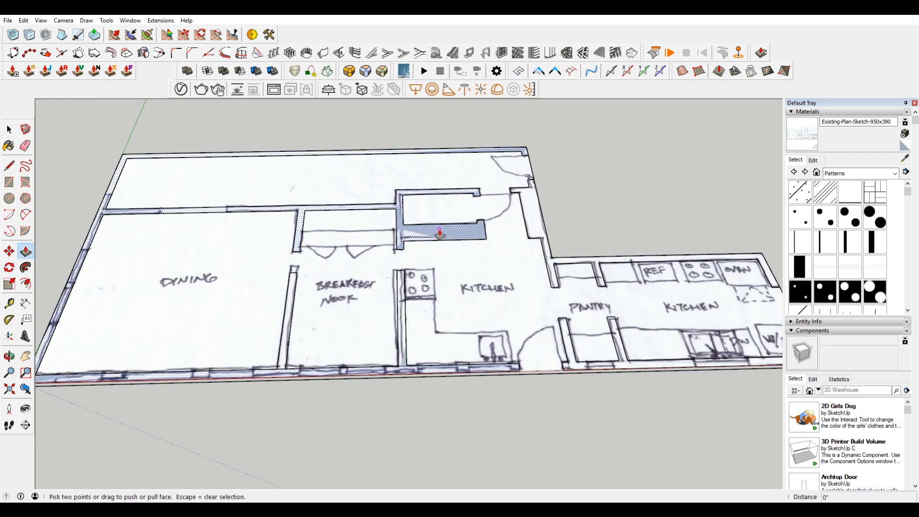
pyautogui.click(437, 229)
pyautogui.scroll(-3, 443, 180)
pyautogui.scroll(3, 465, 218)
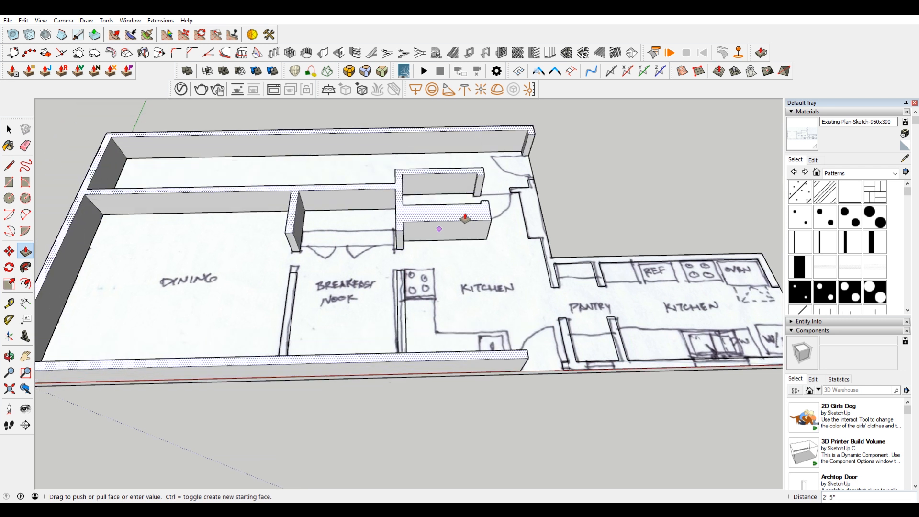
pyautogui.press('space')
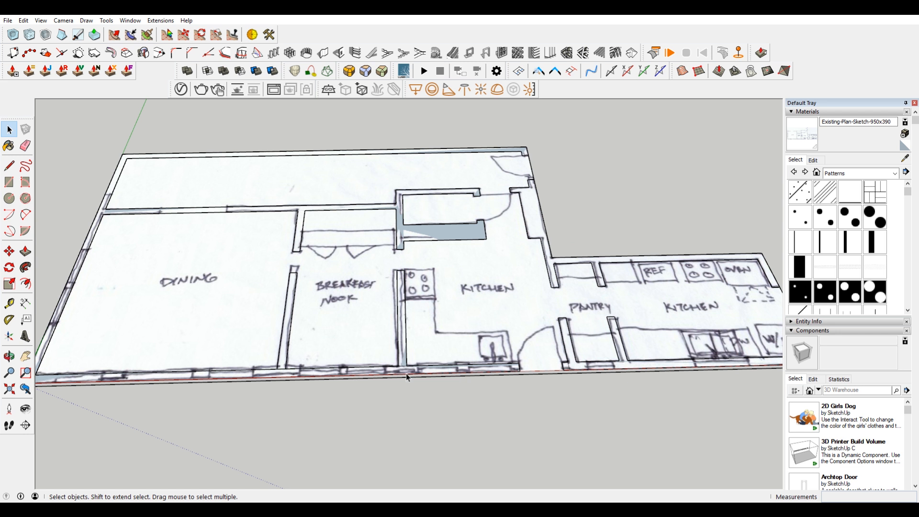
# Step: Delete the surplus edges where the partitions on both sides of the breakfast nook meet the exterior wall
pyautogui.scroll(3, 257, 380)
pyautogui.click(292, 363)
pyautogui.press('Delete')
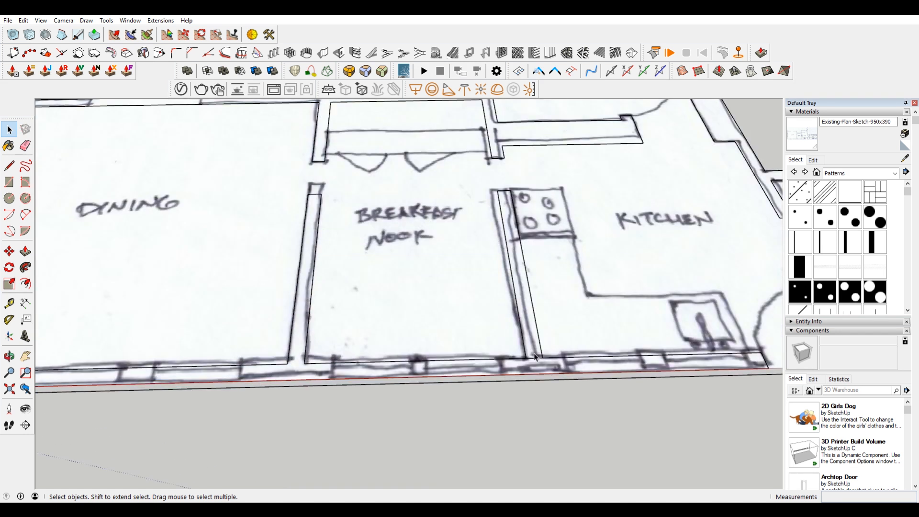
pyautogui.scroll(-5, 536, 362)
pyautogui.moveTo(535, 362); pyautogui.dragTo(500, 344, button='middle')
pyautogui.scroll(5, 468, 361)
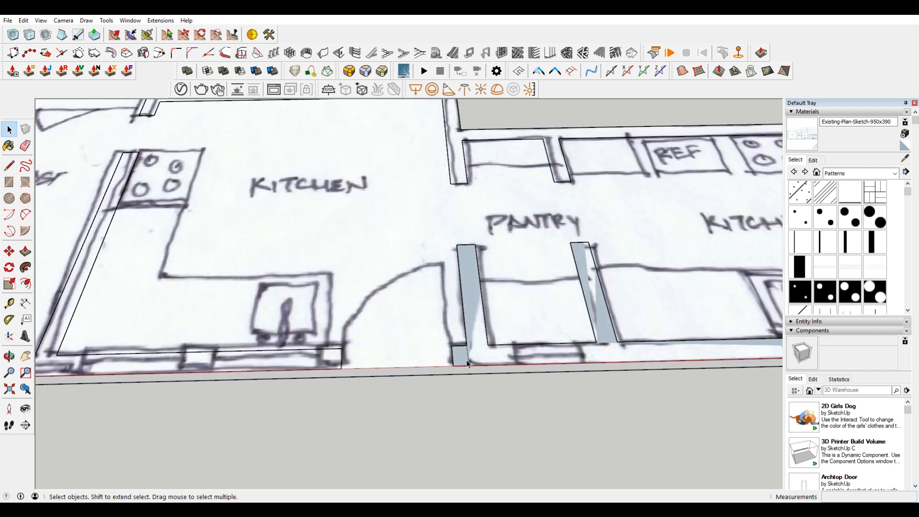
pyautogui.scroll(-5, 471, 365)
pyautogui.keyDown('shift'); pyautogui.moveTo(356, 202); pyautogui.dragTo(463, 261, button='middle'); pyautogui.keyUp('shift')
# Step: Select the imported sketch beneath the traced walls and hide it
pyautogui.click(553, 224)
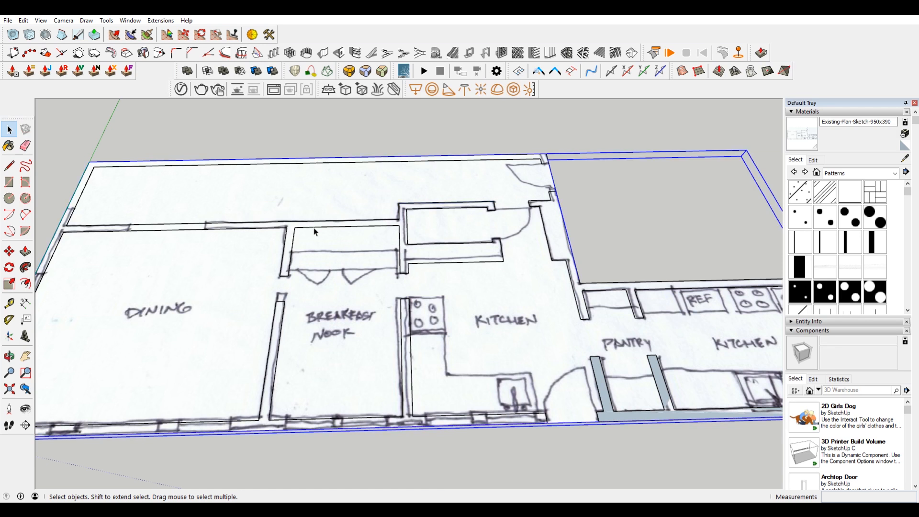
pyautogui.scroll(3, 310, 225)
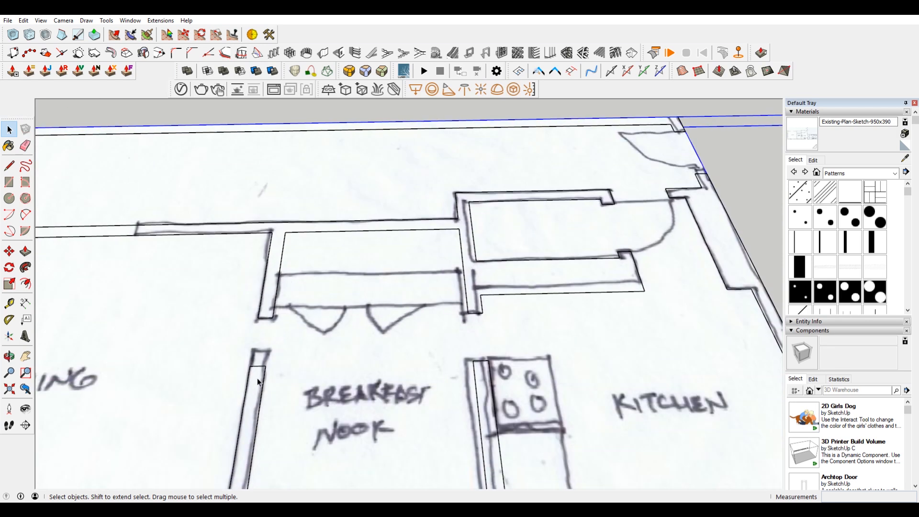
pyautogui.scroll(-5, 259, 382)
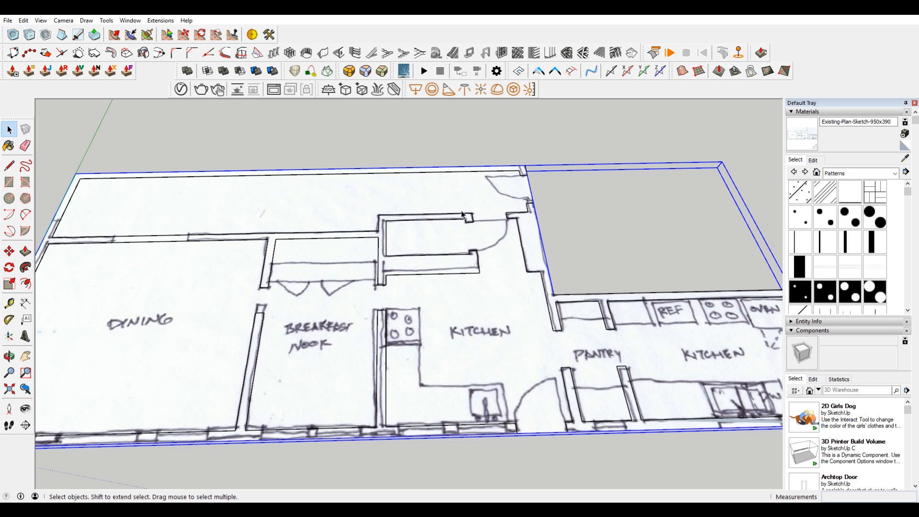
pyautogui.scroll(4, 462, 214)
pyautogui.scroll(-3, 545, 234)
pyautogui.scroll(-5, 589, 241)
pyautogui.rightClick(539, 211)
pyautogui.click(598, 240)
pyautogui.click(23, 20)
pyautogui.click(77, 56)
# Step: Draw the missing short edges closing the exterior wall at the kitchen door jamb and the wall stub opposite the closet
pyautogui.scroll(2, 501, 312)
pyautogui.press('l')
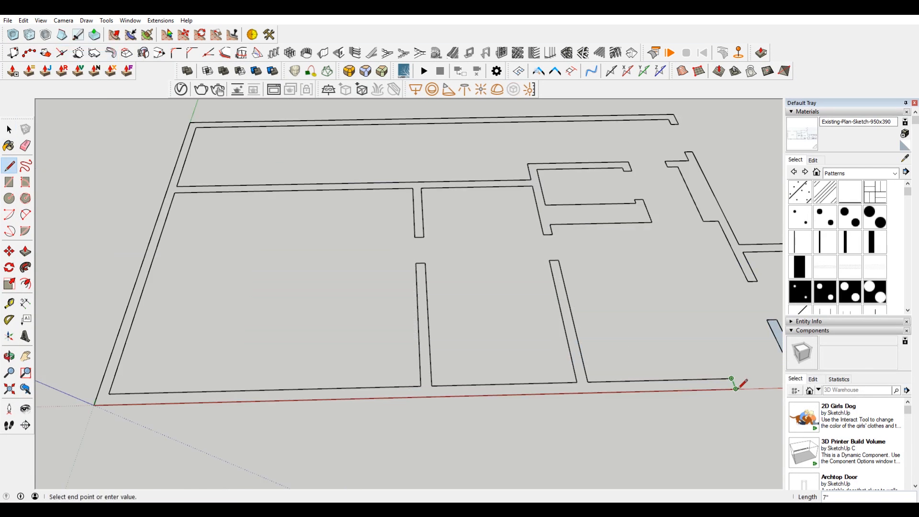
pyautogui.scroll(2, 528, 195)
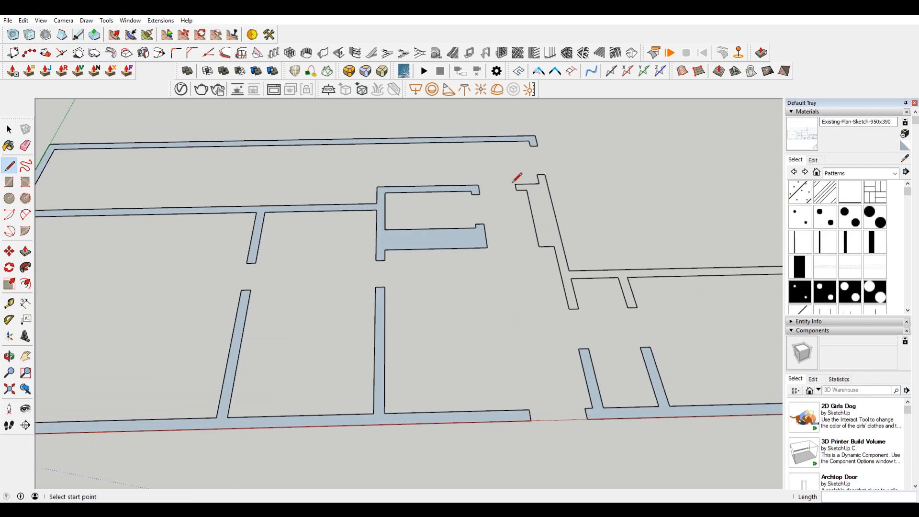
pyautogui.click(515, 185)
pyautogui.click(516, 190)
pyautogui.scroll(-1, 460, 255)
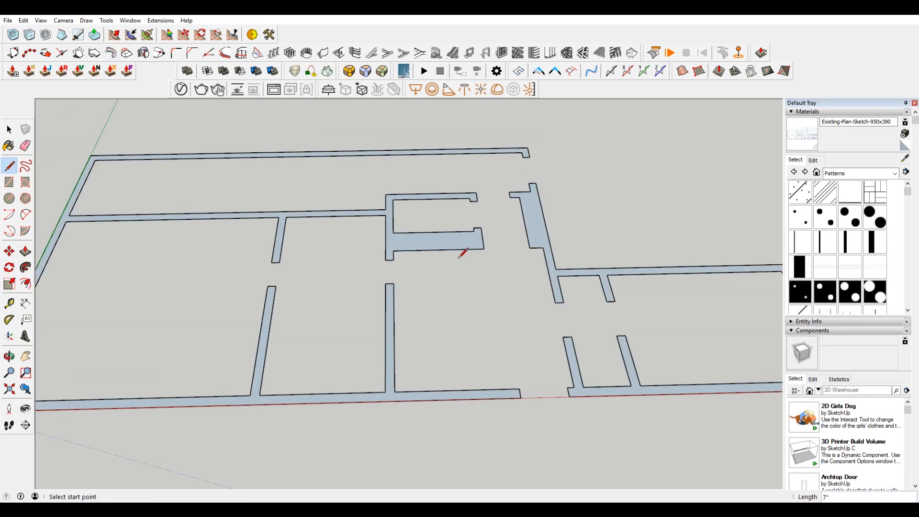
# Step: Extrude the main connected wall face upward 8' with Push/Pull
pyautogui.scroll(-1, 460, 257)
pyautogui.press('space')
pyautogui.click(425, 252)
pyautogui.press('p')
pyautogui.click(427, 252)
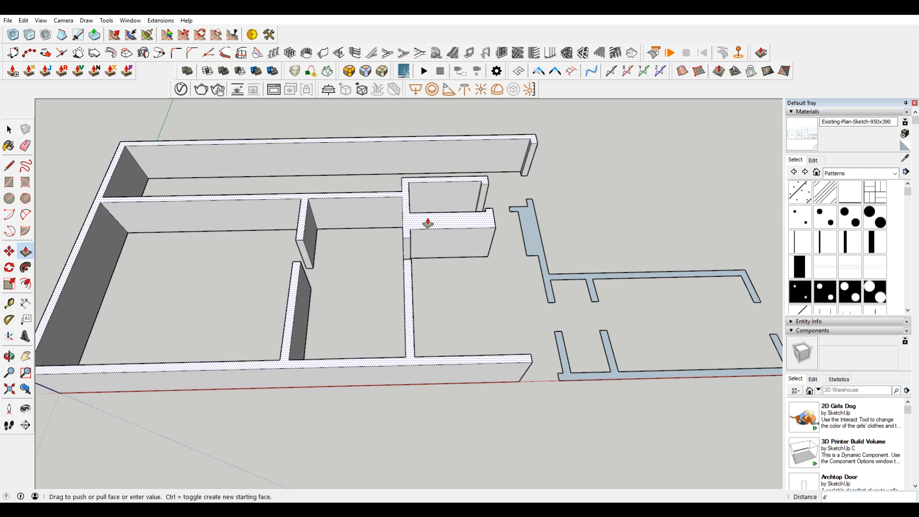
pyautogui.write('8')
pyautogui.press('Return')
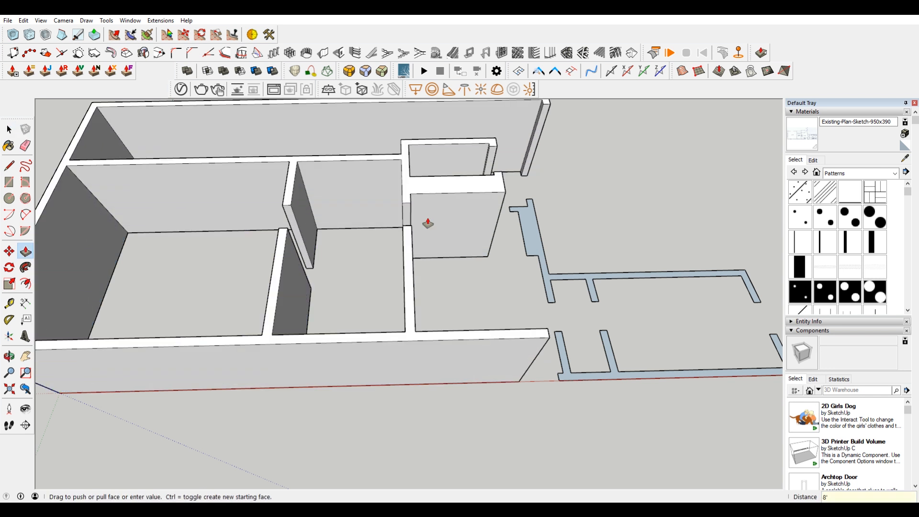
# Step: Extrude the two remaining wall faces around the kitchen and pantry to the same 8' height
pyautogui.doubleClick(531, 234)
pyautogui.doubleClick(602, 372)
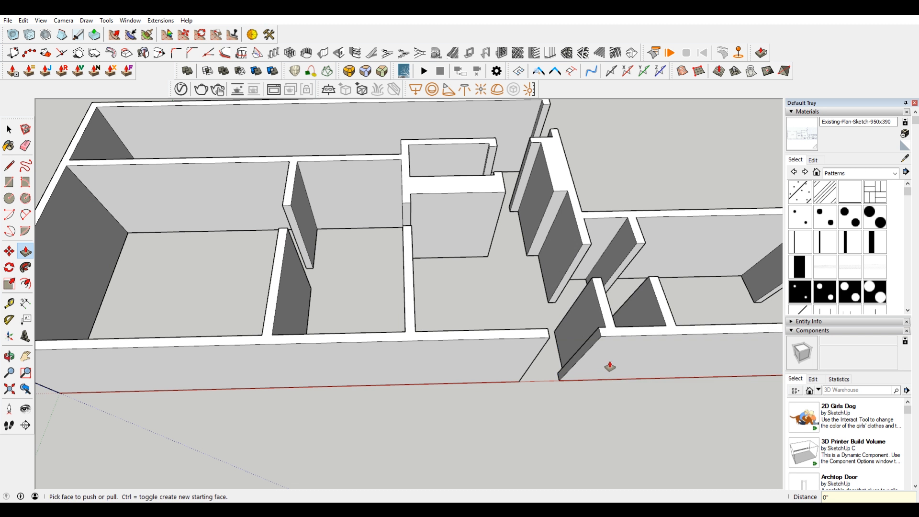
pyautogui.scroll(-3, 531, 330)
pyautogui.keyDown('shift'); pyautogui.moveTo(530, 331); pyautogui.dragTo(518, 326, button='middle'); pyautogui.keyUp('shift')
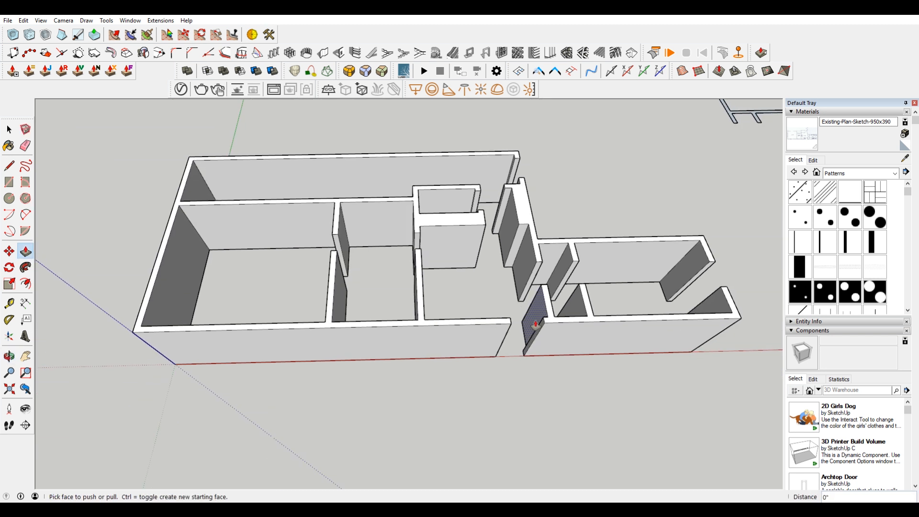
# Step: Mark a 6'8" door height up the bedroom partition's end face with a vertical line and draw a line across the wall thickness there
pyautogui.scroll(2, 536, 325)
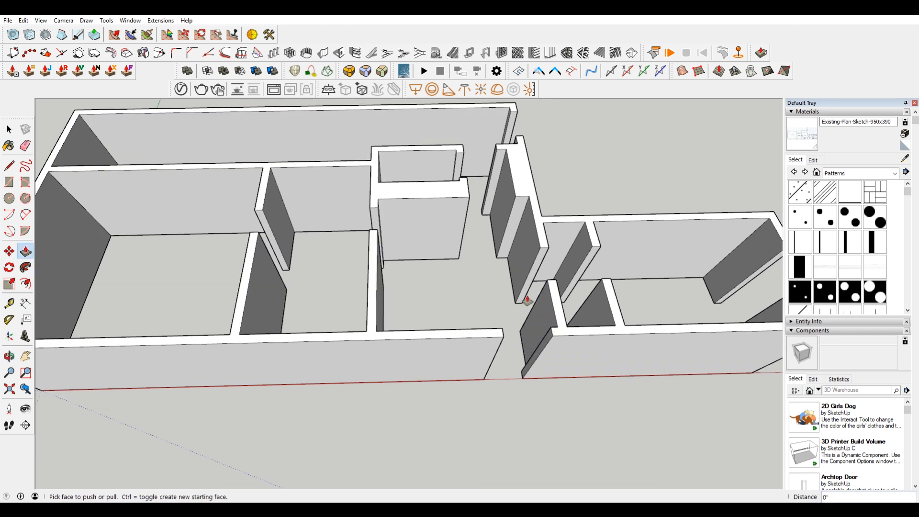
pyautogui.press('l')
pyautogui.scroll(3, 485, 283)
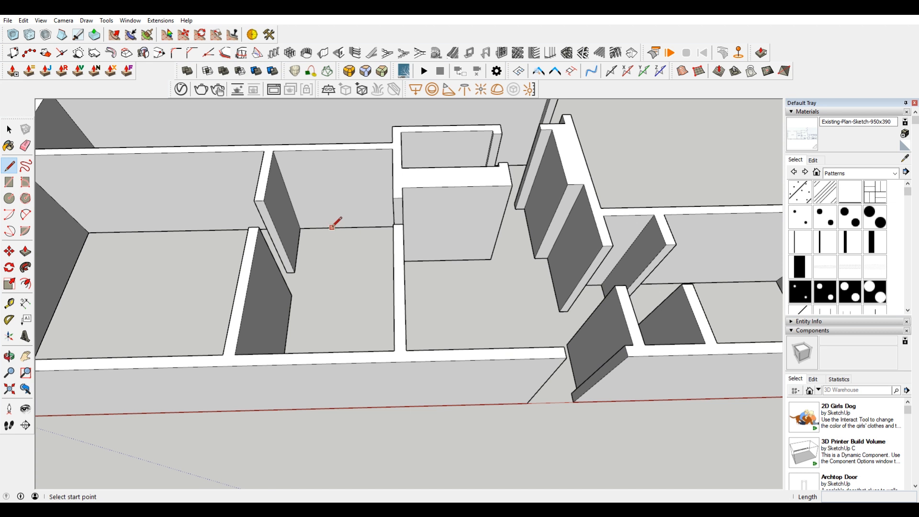
pyautogui.moveTo(331, 227); pyautogui.dragTo(179, 213, button='middle')
pyautogui.scroll(5, 357, 220)
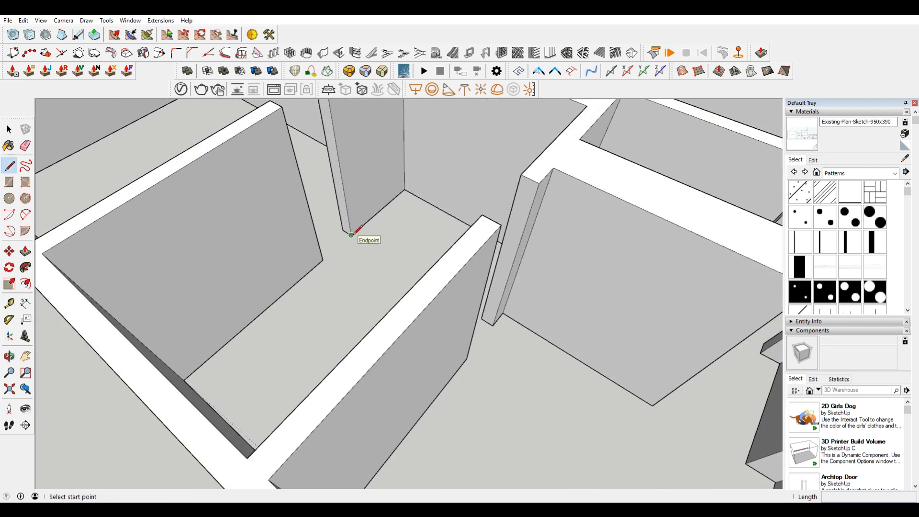
pyautogui.moveTo(350, 234); pyautogui.dragTo(366, 269, button='middle')
pyautogui.scroll(2, 374, 284)
pyautogui.click(373, 288)
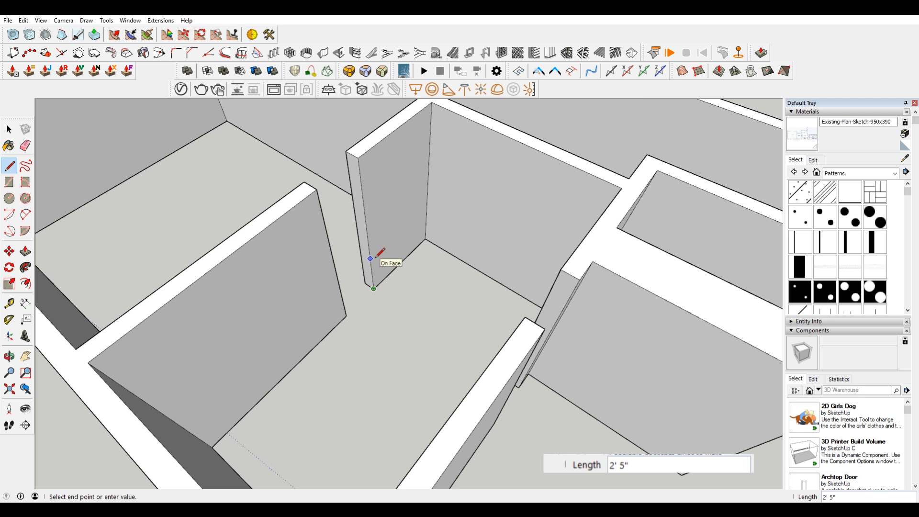
pyautogui.write('6\'8"')
pyautogui.press('Return')
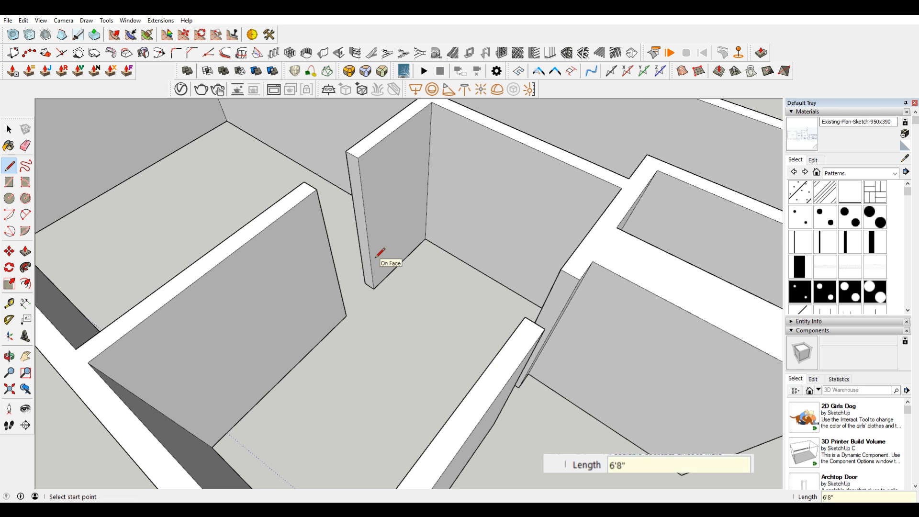
pyautogui.click(362, 187)
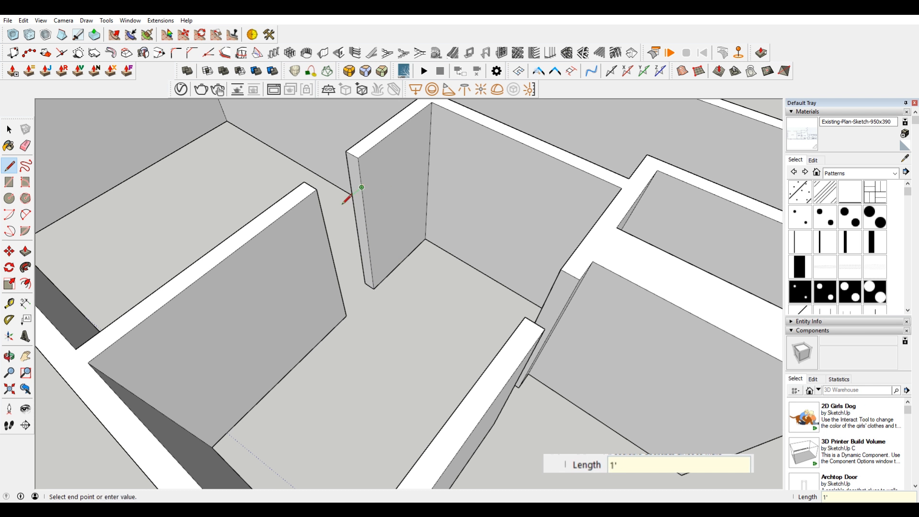
# Step: Copy the small header face above the 6'8" line and Push/Pull the original across the doorway to the opposite wall end
pyautogui.press('space')
pyautogui.click(355, 171)
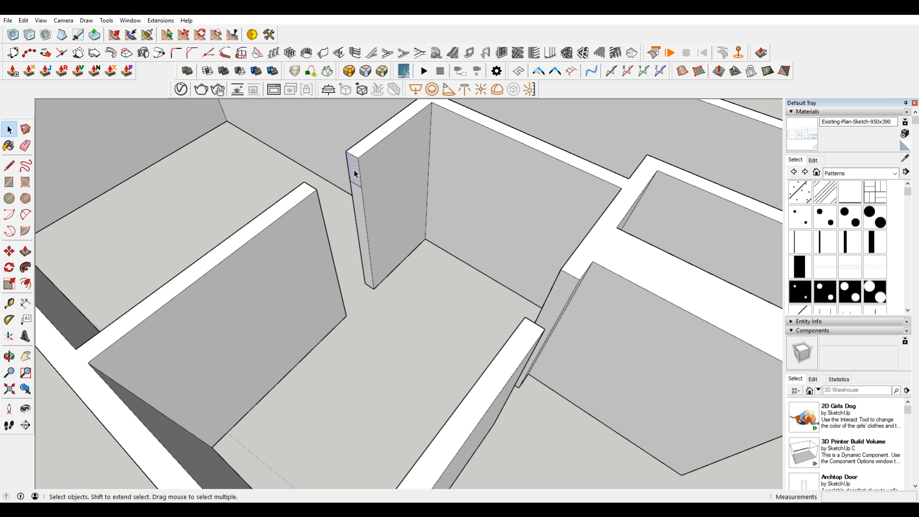
pyautogui.press('p')
pyautogui.click(355, 173)
pyautogui.click(319, 203)
# Step: Erase the leftover seam edges where the new header meets the partition wall on its top and sides
pyautogui.press('space')
pyautogui.press('e')
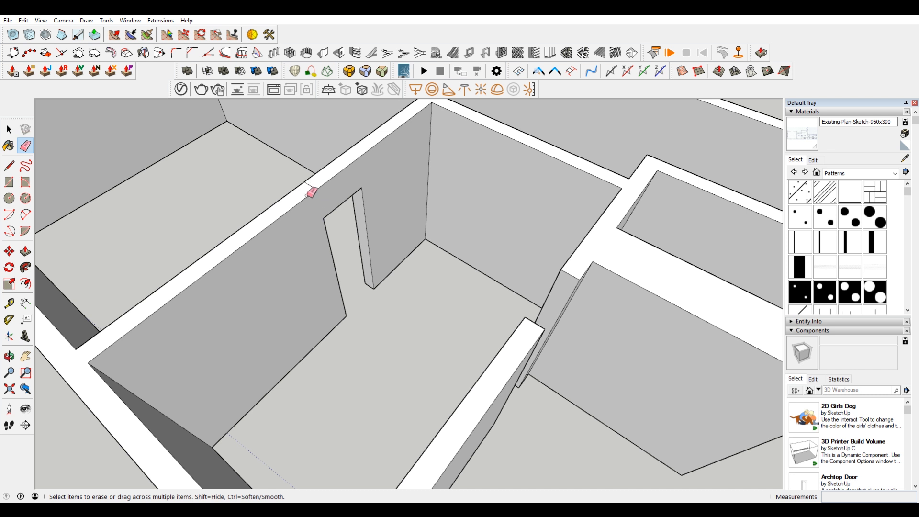
pyautogui.moveTo(311, 187); pyautogui.dragTo(649, 205, button='middle')
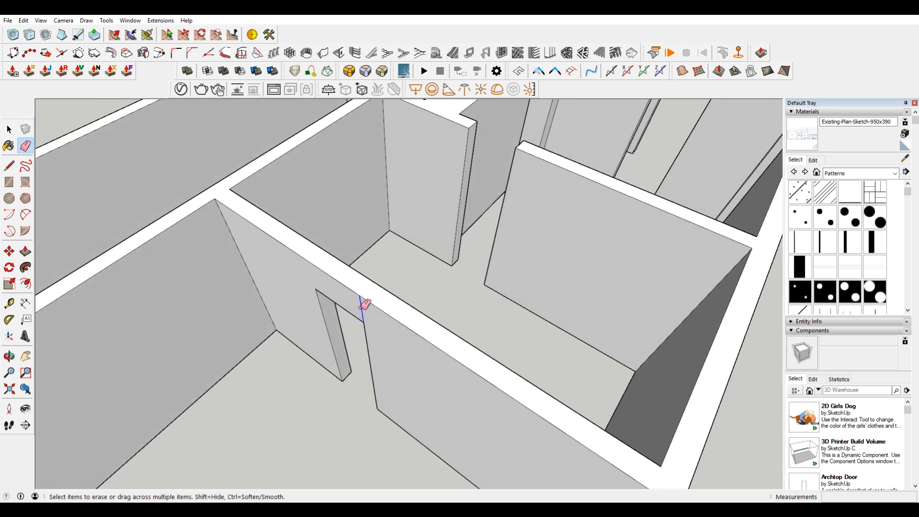
# Step: Paste the copied header face and move it to the top corner of the wall stub beside the central closet block
pyautogui.press('space')
pyautogui.hotkey('ctrl', 'v')
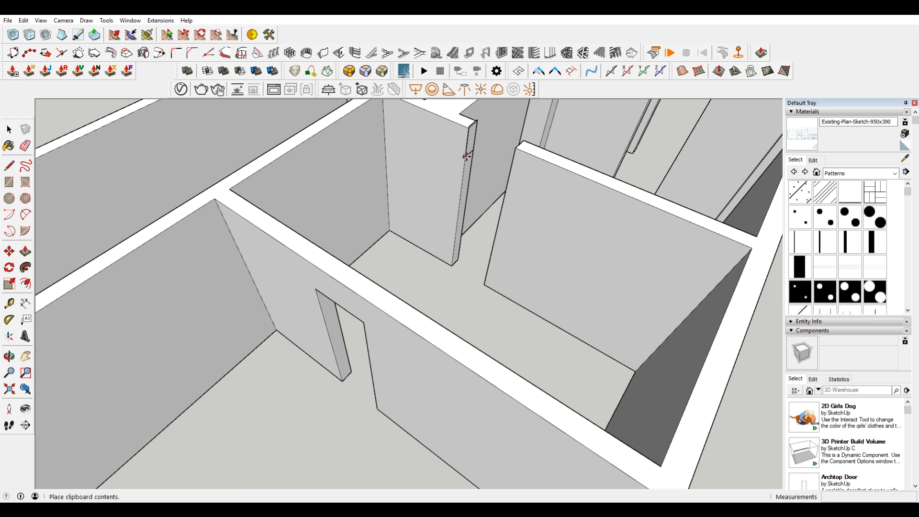
pyautogui.scroll(-2, 452, 294)
pyautogui.click(453, 294)
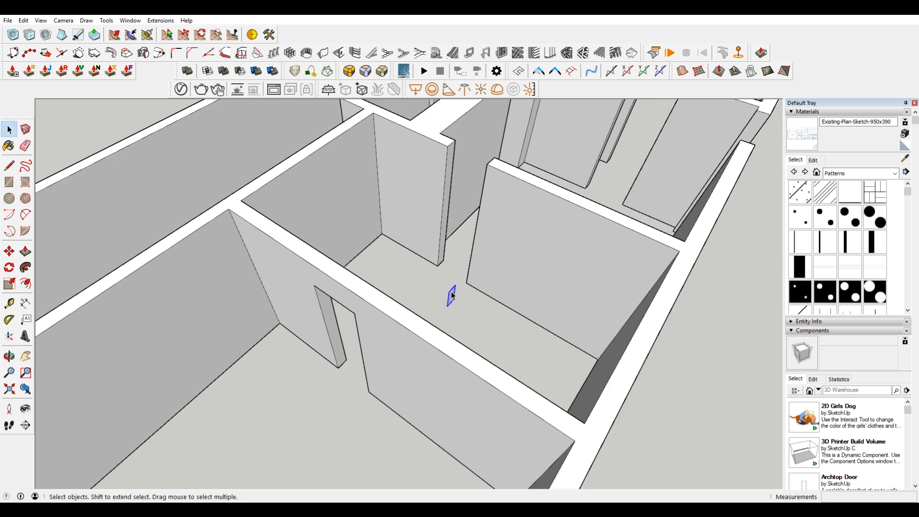
pyautogui.press('m')
pyautogui.click(460, 282)
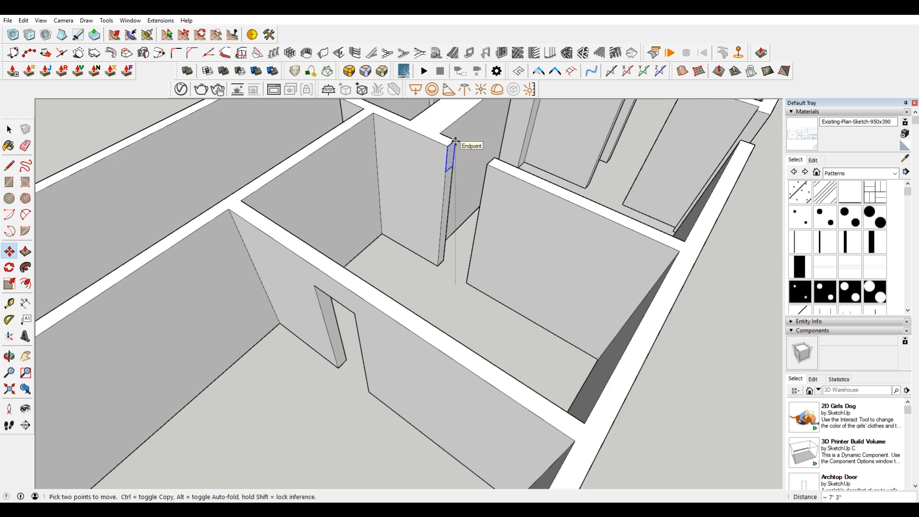
# Step: Copy the header face to the top corner of the closet's side wall at its door opening
pyautogui.press('ctrl')
pyautogui.scroll(-4, 460, 170)
pyautogui.moveTo(622, 159); pyautogui.dragTo(444, 204, button='middle')
pyautogui.scroll(4, 439, 195)
pyautogui.click(437, 187)
pyautogui.click(448, 195)
# Step: Copy the header face onto the hallway wall end and the neighbouring partition wall end at their top corners
pyautogui.press('ctrl')
pyautogui.moveTo(281, 168); pyautogui.dragTo(362, 191, button='middle')
pyautogui.click(353, 152)
pyautogui.click(354, 151)
pyautogui.press('ctrl')
pyautogui.click(606, 233)
pyautogui.keyDown('shift'); pyautogui.moveTo(658, 240); pyautogui.dragTo(387, 260, button='middle'); pyautogui.keyUp('shift')
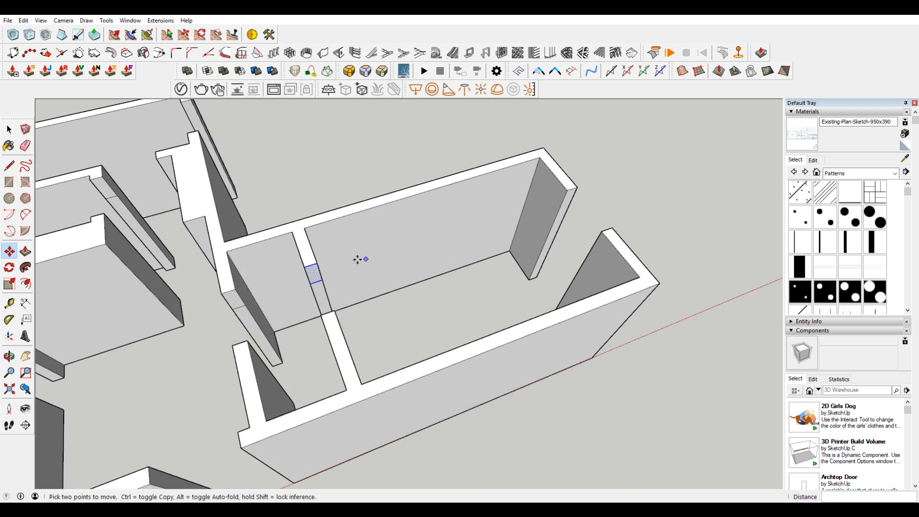
# Step: Copy the header face to the end room's exterior door jamb and to the free end of the long back wall
pyautogui.click(317, 263)
pyautogui.press('ctrl')
pyautogui.click(573, 189)
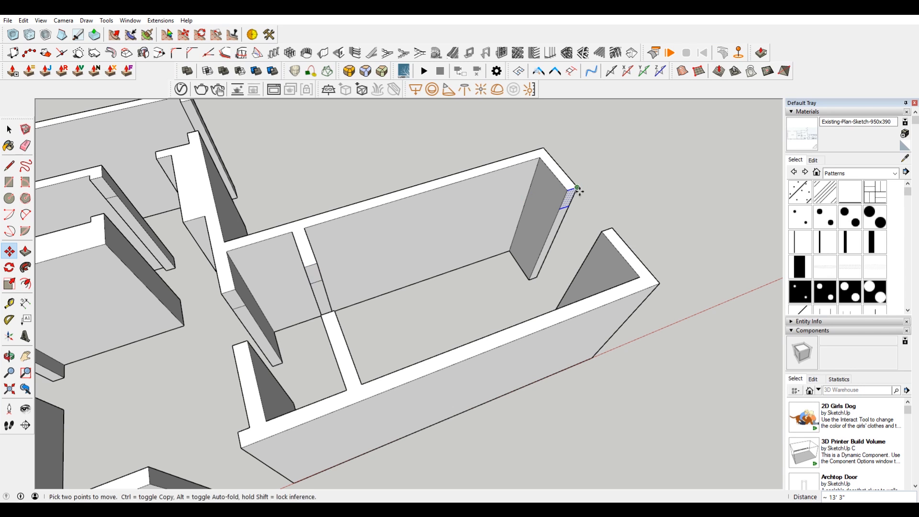
pyautogui.click(579, 187)
pyautogui.moveTo(579, 187); pyautogui.dragTo(349, 165, button='middle')
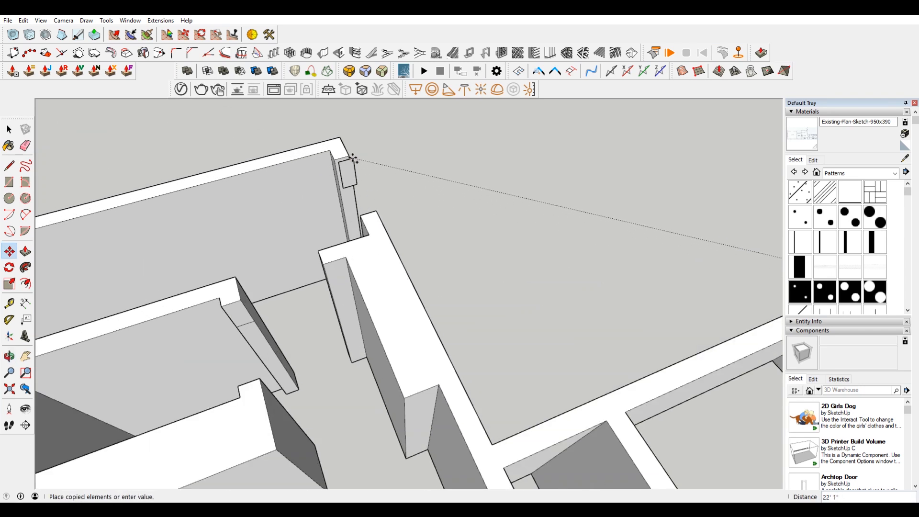
pyautogui.click(350, 156)
# Step: Copy the header face from the hallway wall end into the open floor area beside the front exterior doorway
pyautogui.scroll(-5, 345, 196)
pyautogui.keyDown('shift'); pyautogui.moveTo(242, 240); pyautogui.dragTo(580, 103, button='middle'); pyautogui.keyUp('shift')
pyautogui.moveTo(488, 285); pyautogui.dragTo(462, 249, button='middle')
pyautogui.moveTo(543, 256); pyautogui.dragTo(338, 280, button='middle')
pyautogui.scroll(3, 622, 258)
pyautogui.moveTo(658, 260); pyautogui.dragTo(284, 272, button='middle')
pyautogui.scroll(3, 285, 272)
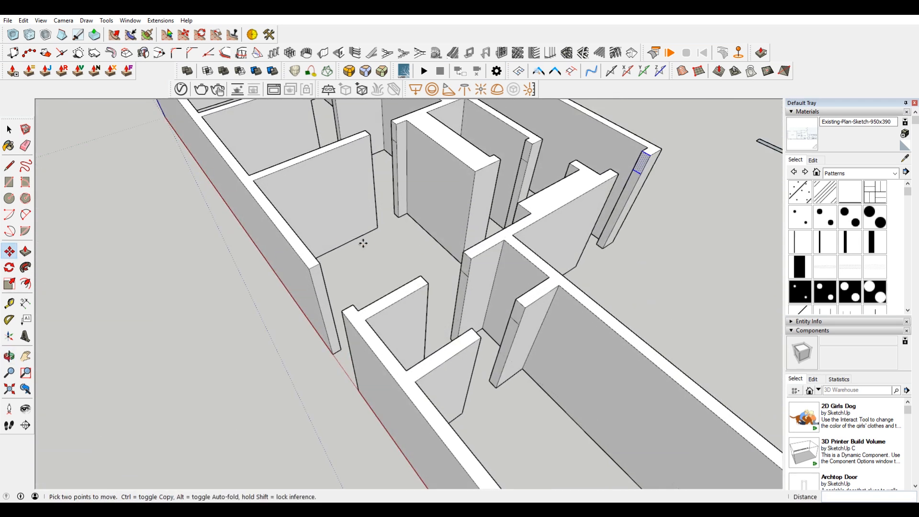
pyautogui.moveTo(368, 245); pyautogui.dragTo(468, 277, button='middle')
pyautogui.scroll(4, 467, 277)
pyautogui.press('space')
pyautogui.click(514, 343)
pyautogui.scroll(-1, 515, 343)
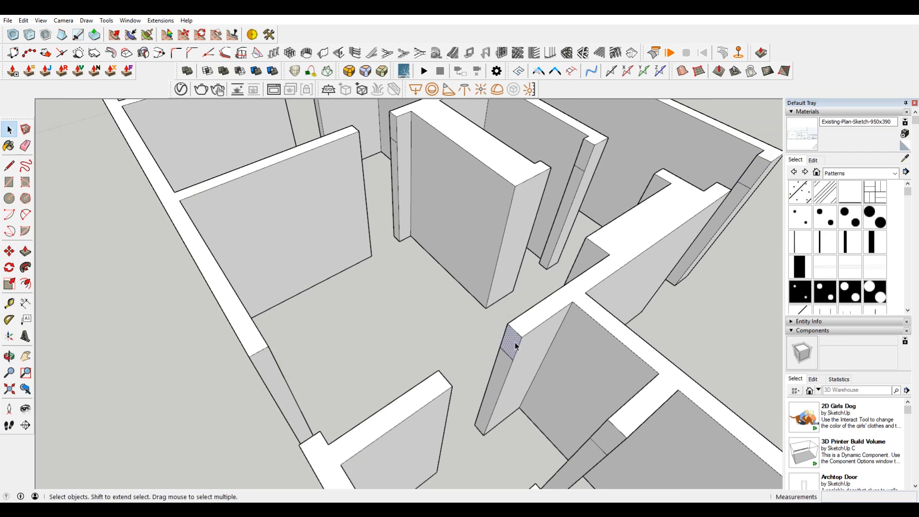
pyautogui.press('m')
pyautogui.press('ctrl')
pyautogui.click(516, 343)
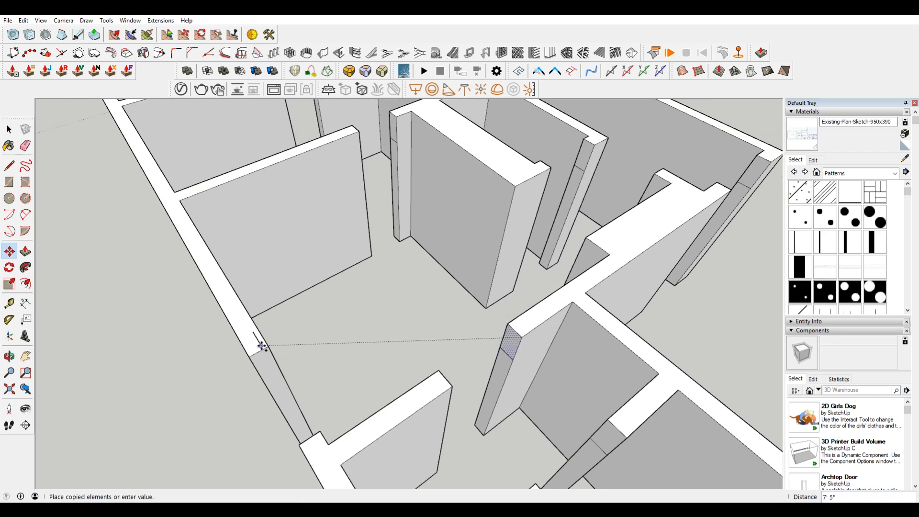
pyautogui.moveTo(206, 378); pyautogui.dragTo(393, 303, button='middle')
pyautogui.click(496, 307)
# Step: Rotate the copied header face to match the front exterior wall's end and move it onto that wall's top corner
pyautogui.press('q')
pyautogui.click(479, 292)
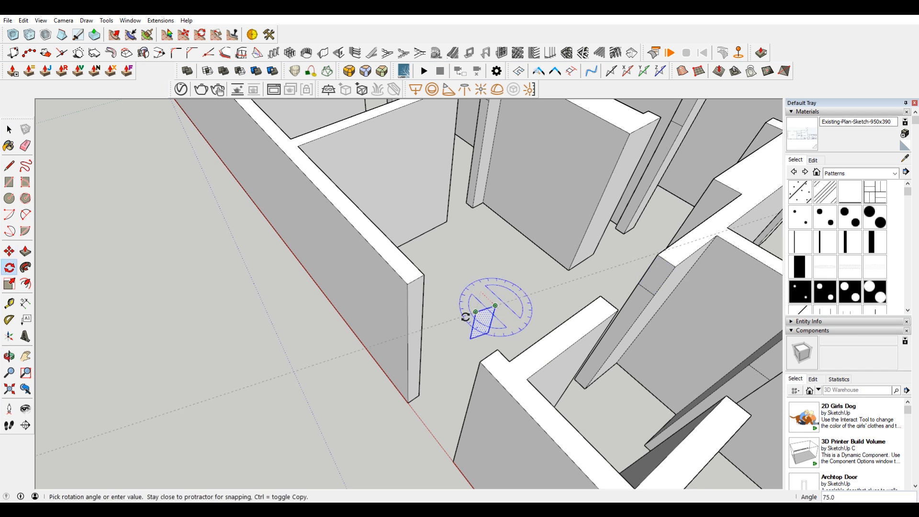
pyautogui.click(466, 320)
pyautogui.press('m')
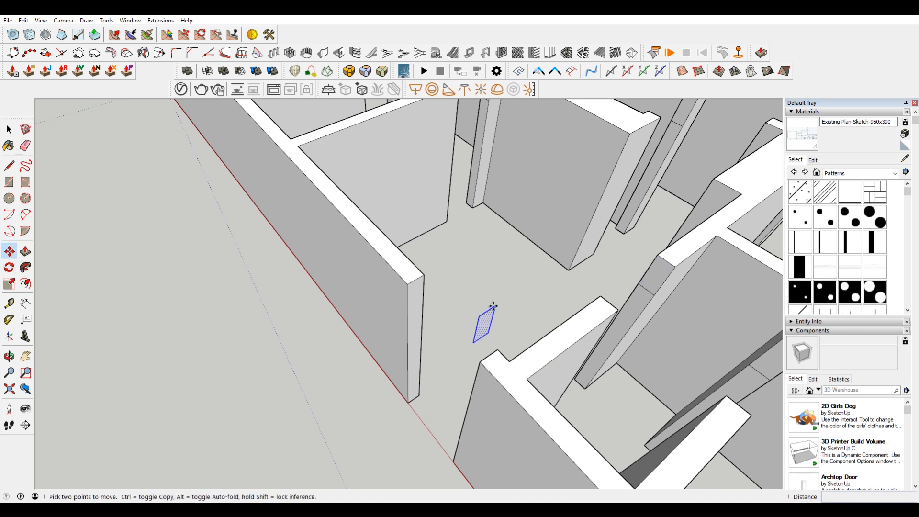
pyautogui.click(493, 305)
pyautogui.click(423, 276)
# Step: Draw a line along the front exterior wall's outer face from the header's lower corner to the wall's far corner edge
pyautogui.moveTo(423, 276); pyautogui.dragTo(410, 300, button='middle')
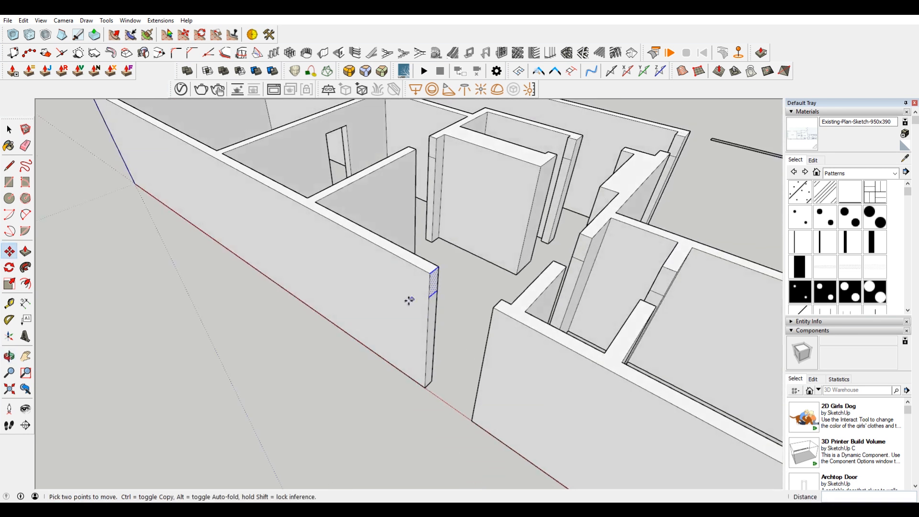
pyautogui.press('l')
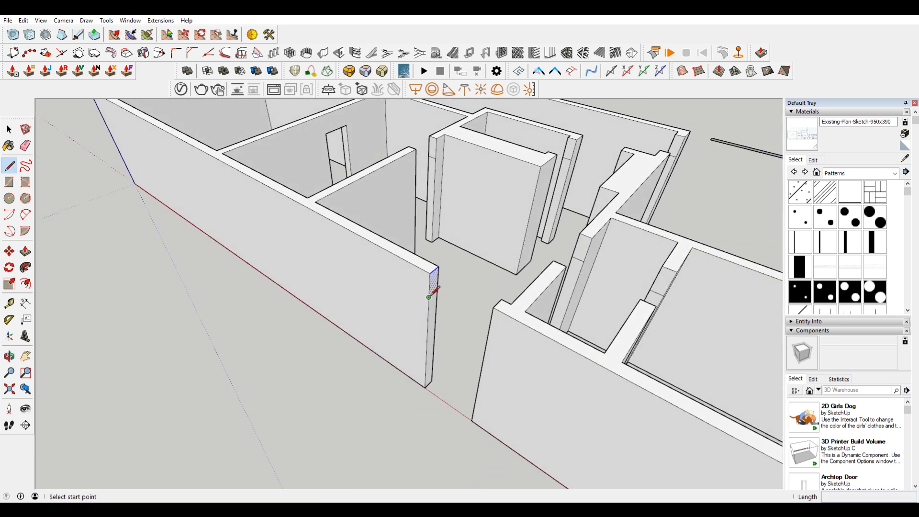
pyautogui.click(429, 297)
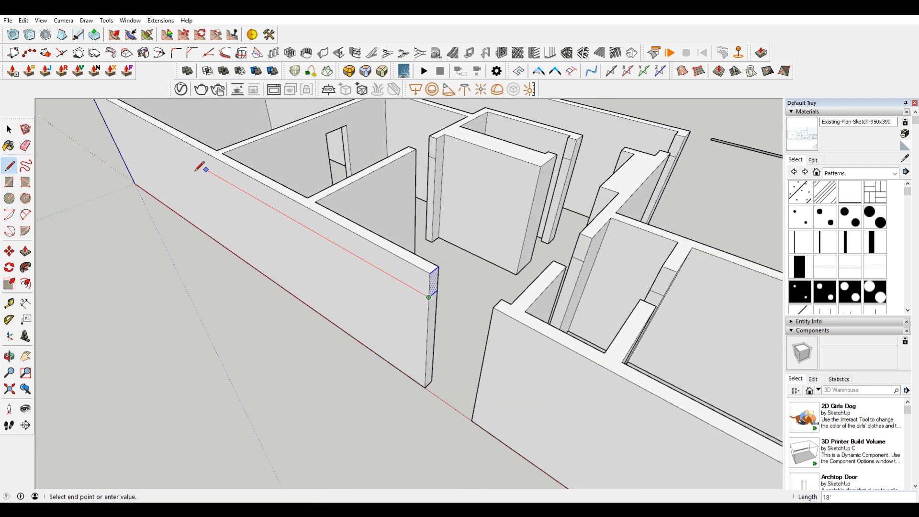
pyautogui.click(98, 107)
pyautogui.press('space')
# Step: Push/Pull the header face across the front exterior doorway to the opposite jamb
pyautogui.scroll(4, 459, 293)
pyautogui.moveTo(406, 274); pyautogui.dragTo(421, 286, button='middle')
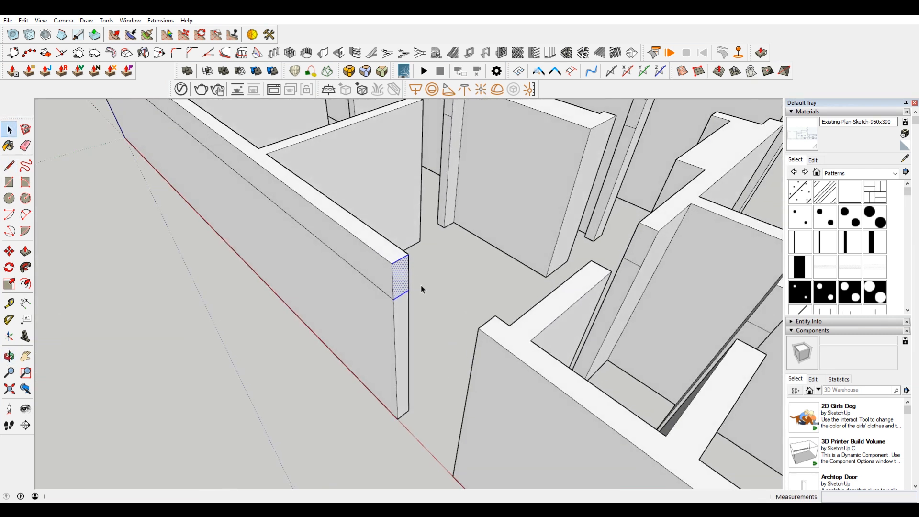
pyautogui.press('p')
pyautogui.moveTo(400, 278); pyautogui.dragTo(483, 335)
# Step: Erase the leftover seam edges where the exterior door header joins the walls on both sides
pyautogui.press('e')
pyautogui.click(476, 347)
pyautogui.click(488, 322)
pyautogui.moveTo(488, 321); pyautogui.dragTo(444, 332, button='middle')
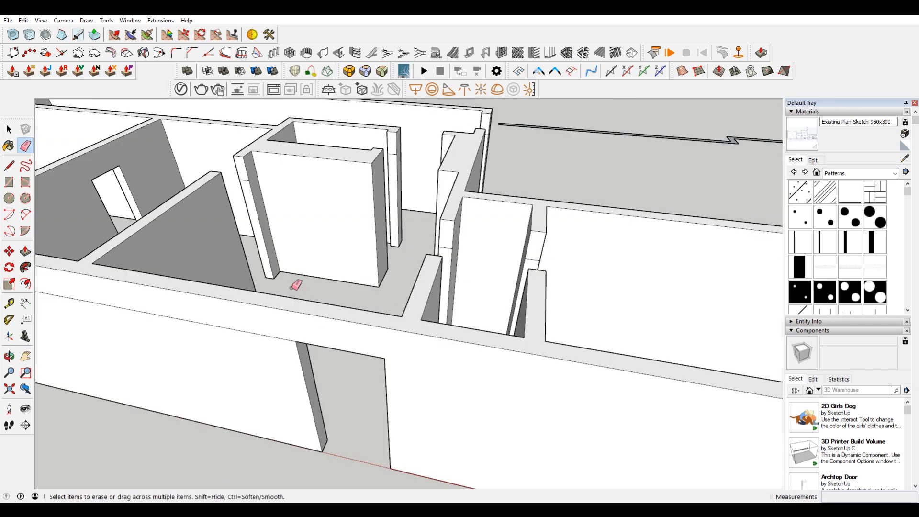
pyautogui.moveTo(297, 283)
pyautogui.mouseDown(button='middle')
pyautogui.moveTo(304, 324)
pyautogui.moveTo(539, 276)
pyautogui.mouseUp(button='middle')
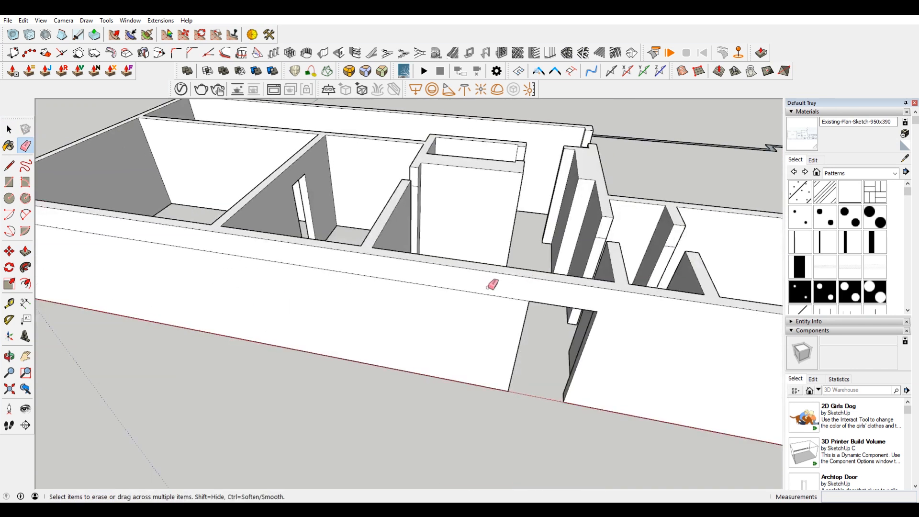
pyautogui.scroll(-1, 495, 288)
pyautogui.press('space')
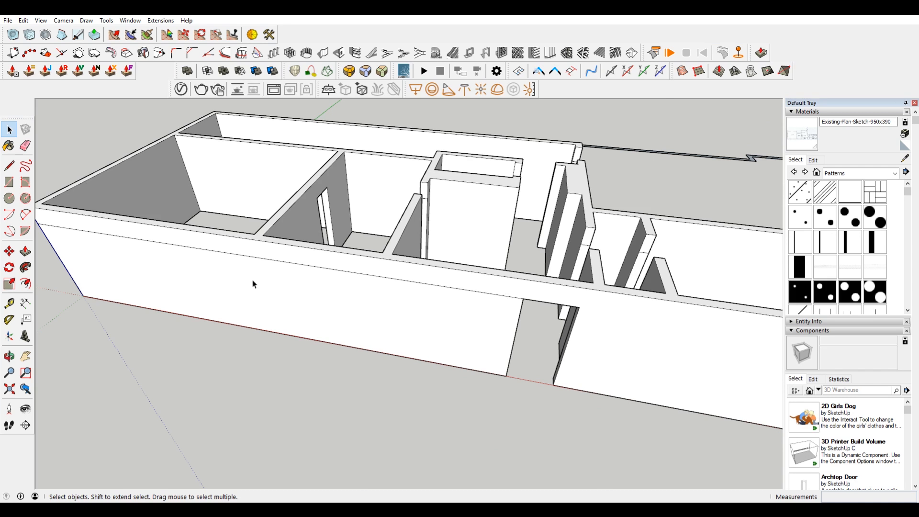
# Step: Create a Tape Measure guide line along the front exterior wall's outer face at the height of the door header's underside
pyautogui.click(9, 303)
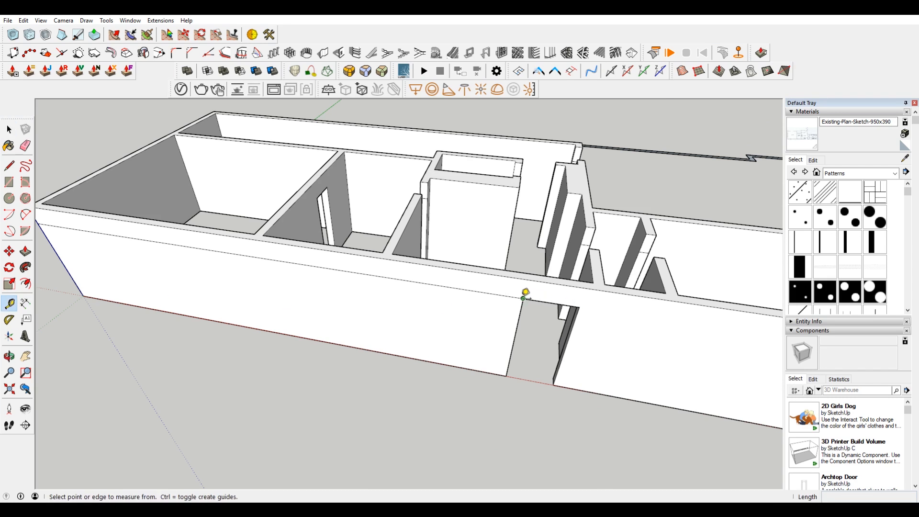
pyautogui.click(523, 298)
pyautogui.scroll(-3, 240, 256)
pyautogui.scroll(2, 221, 224)
pyautogui.press('alt')
pyautogui.press('Escape')
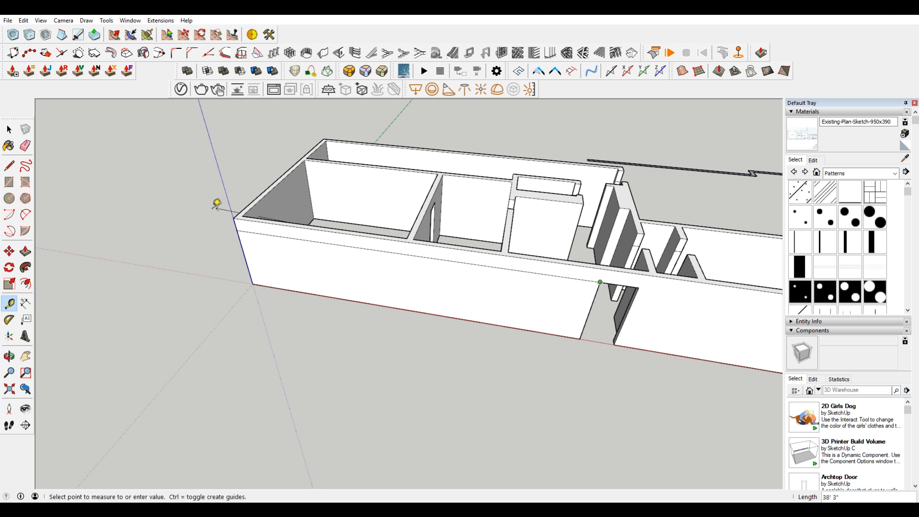
pyautogui.press('Escape')
pyautogui.click(497, 267)
pyautogui.click(237, 225)
pyautogui.press('space')
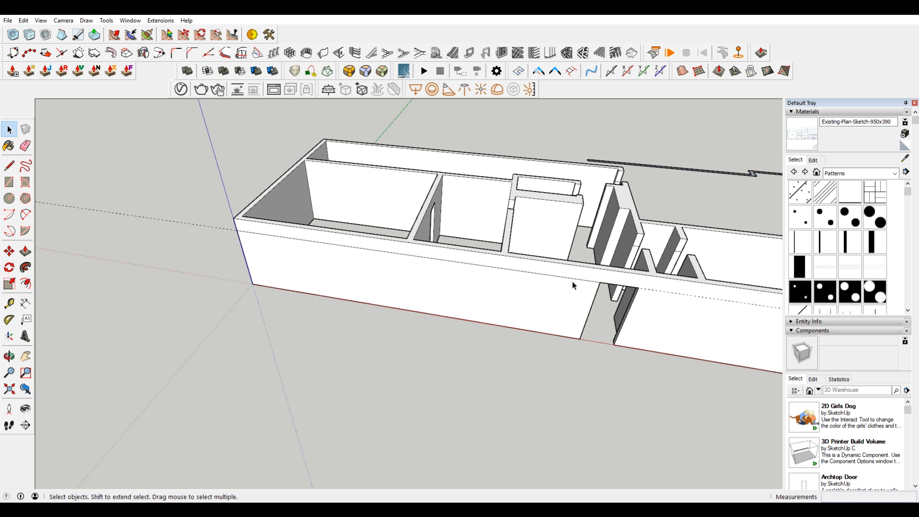
# Step: Push/Pull the header faces on the back wall end and the closet's side wall across their door openings
pyautogui.moveTo(585, 283); pyautogui.dragTo(517, 287, button='middle')
pyautogui.scroll(5, 516, 288)
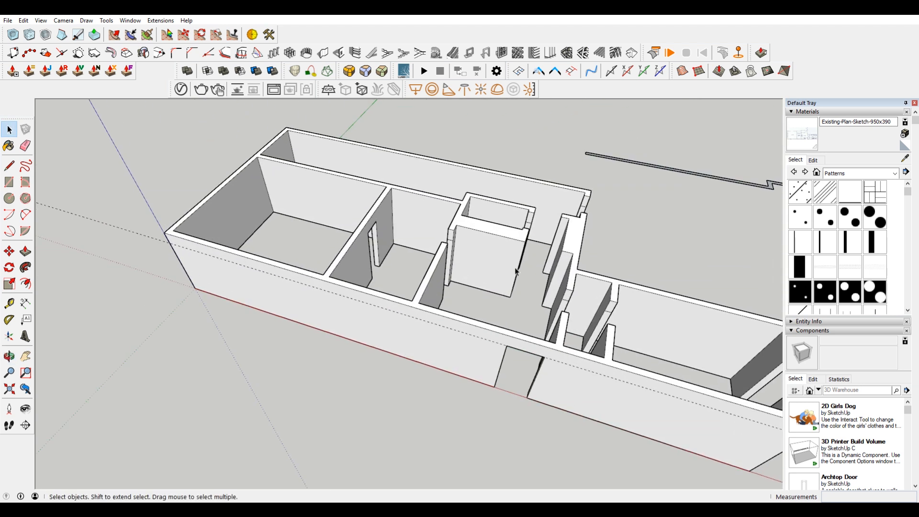
pyautogui.press('p')
pyautogui.press('e')
pyautogui.press('p')
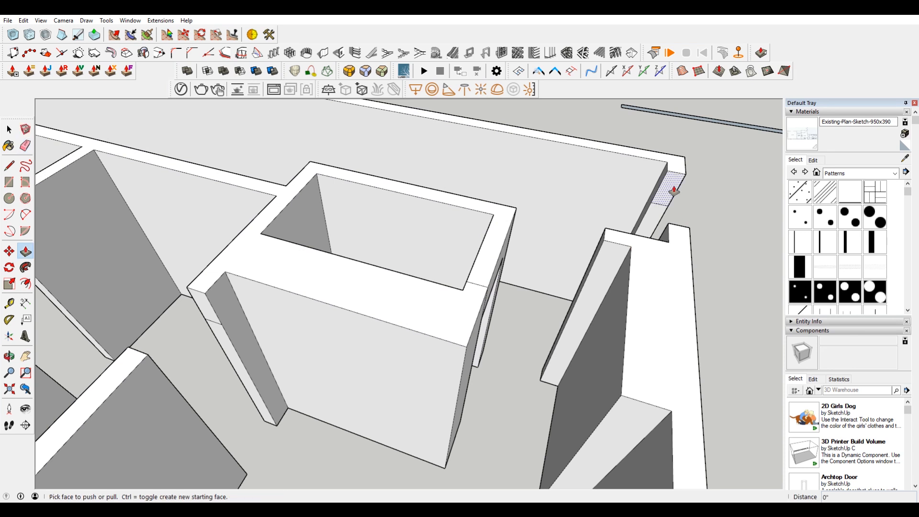
pyautogui.moveTo(689, 232)
pyautogui.mouseDown(button='middle')
pyautogui.moveTo(601, 256)
pyautogui.moveTo(525, 263)
pyautogui.moveTo(472, 243)
pyautogui.mouseUp(button='middle')
pyautogui.scroll(-5, 472, 242)
pyautogui.moveTo(432, 376); pyautogui.dragTo(394, 367, button='middle')
pyautogui.scroll(4, 392, 368)
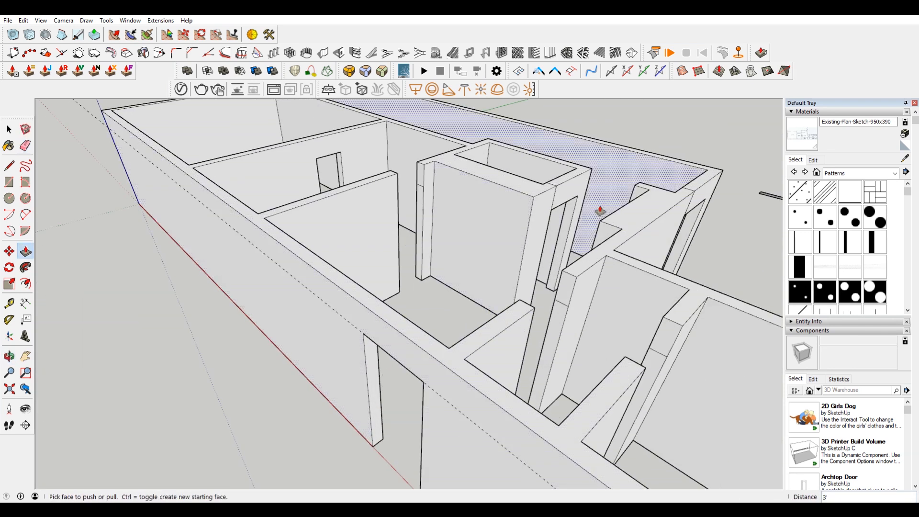
# Step: Push/Pull the header faces across the kitchen–breakfast nook doorway and the doorway between the kitchen and pantry
pyautogui.scroll(2, 601, 204)
pyautogui.moveTo(601, 201); pyautogui.dragTo(606, 228, button='middle')
pyautogui.click(371, 172)
pyautogui.click(345, 186)
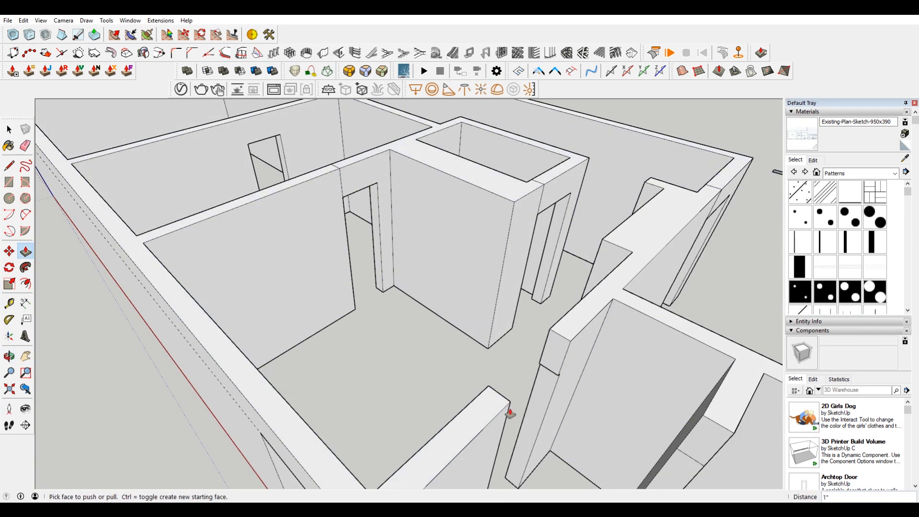
pyautogui.click(557, 362)
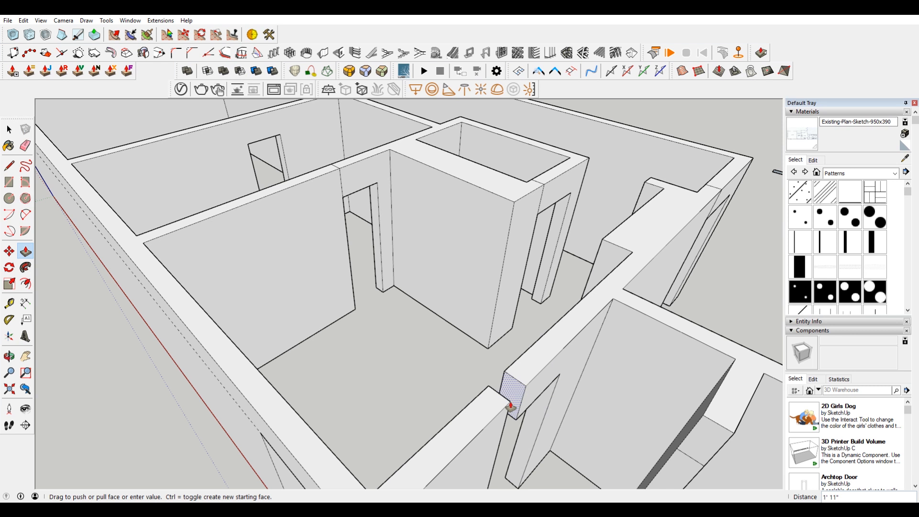
pyautogui.click(484, 390)
# Step: Push/Pull the header face on the pantry's far partition across its door opening to the opposite jamb
pyautogui.scroll(-3, 578, 378)
pyautogui.keyDown('shift'); pyautogui.moveTo(578, 378); pyautogui.dragTo(549, 318, button='middle'); pyautogui.keyUp('shift')
pyautogui.click(518, 322)
pyautogui.click(496, 337)
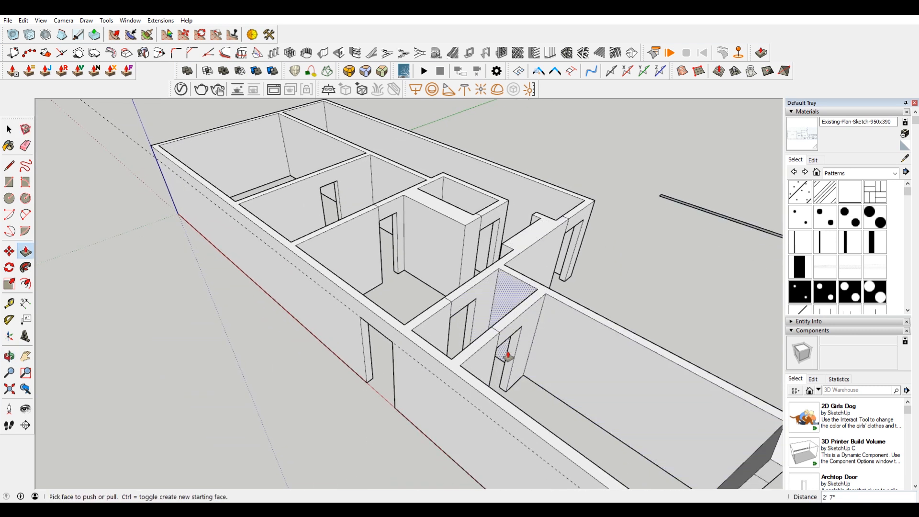
pyautogui.scroll(4, 496, 338)
pyautogui.click(474, 324)
pyautogui.click(431, 344)
# Step: Extend the closet door header's underside line to the wall corner, connect the wall stub to the closet's top edge, and delete the covering face
pyautogui.keyDown('shift'); pyautogui.moveTo(349, 253); pyautogui.dragTo(505, 381, button='middle'); pyautogui.keyUp('shift')
pyautogui.moveTo(513, 285); pyautogui.dragTo(471, 282, button='middle')
pyautogui.scroll(6, 482, 276)
pyautogui.scroll(1, 472, 282)
pyautogui.scroll(2, 472, 282)
pyautogui.press('l')
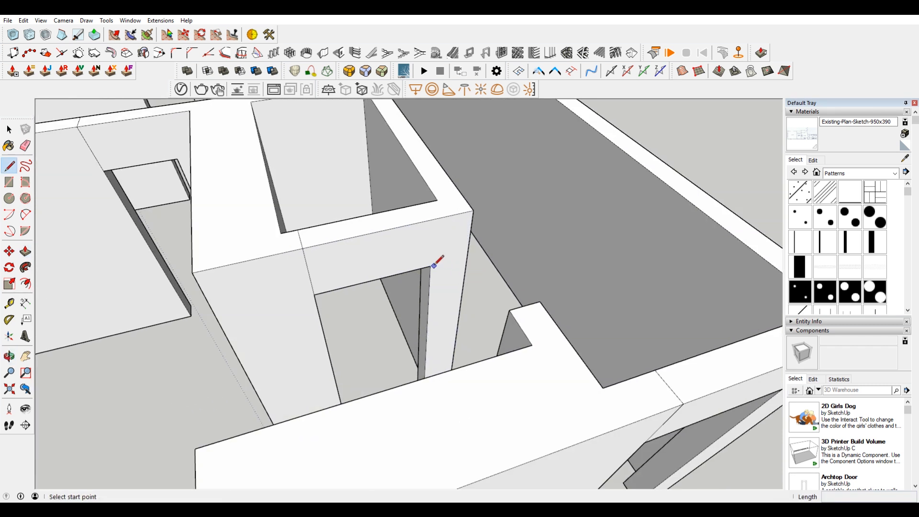
pyautogui.click(424, 267)
pyautogui.click(467, 258)
pyautogui.click(510, 310)
pyautogui.click(449, 218)
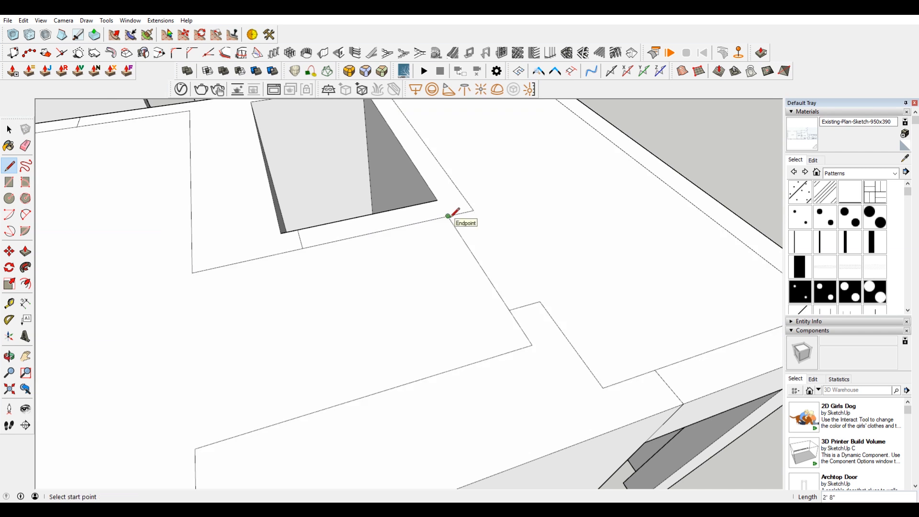
pyautogui.press('space')
pyautogui.click(461, 289)
pyautogui.press('Delete')
pyautogui.click(511, 257)
pyautogui.press('Delete')
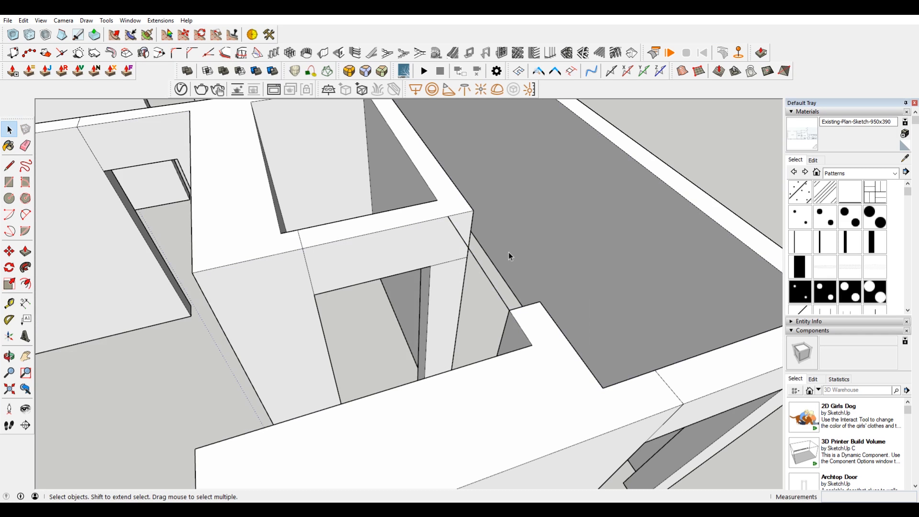
# Step: Draw a vertical line down the end of the closet wall at the header junction and delete the small enclosed face
pyautogui.press('l')
pyautogui.click(448, 218)
pyautogui.click(446, 261)
pyautogui.press('space')
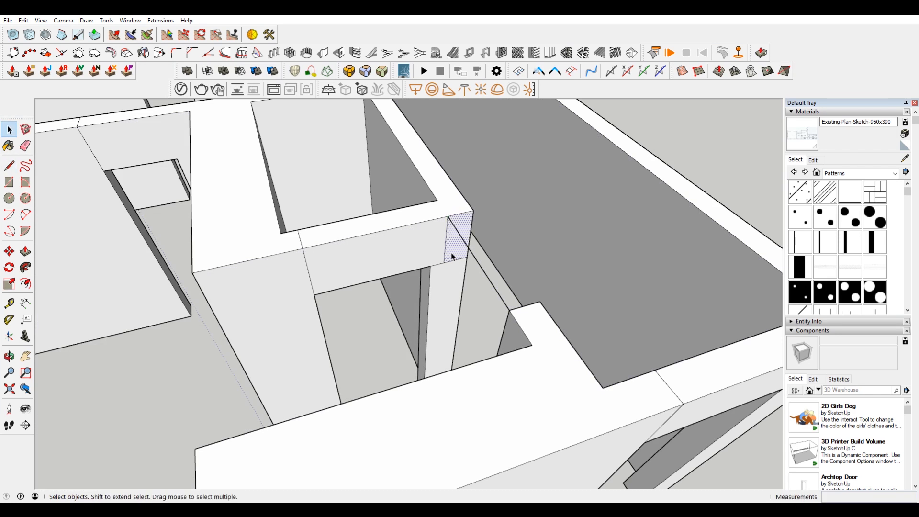
pyautogui.press('Delete')
# Step: Erase the leftover seam edges around the closet door header and its junction with the neighbouring wall
pyautogui.press('e')
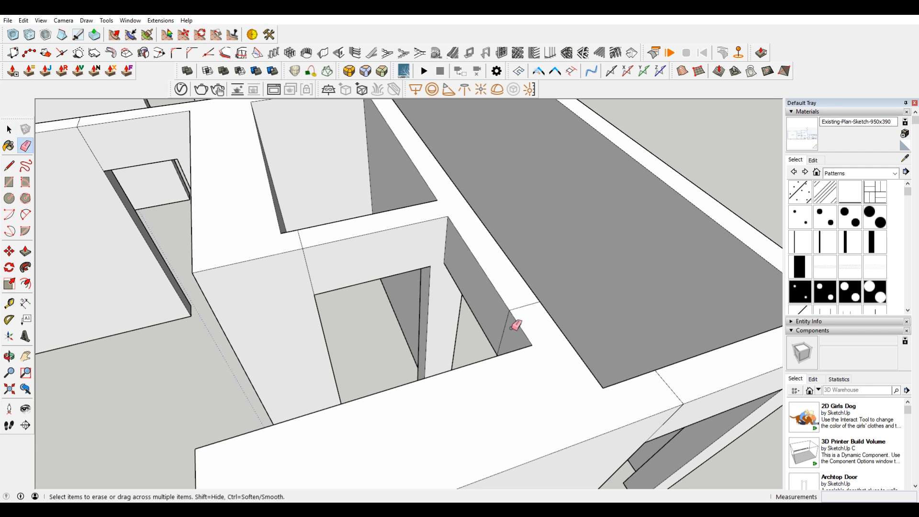
pyautogui.click(517, 310)
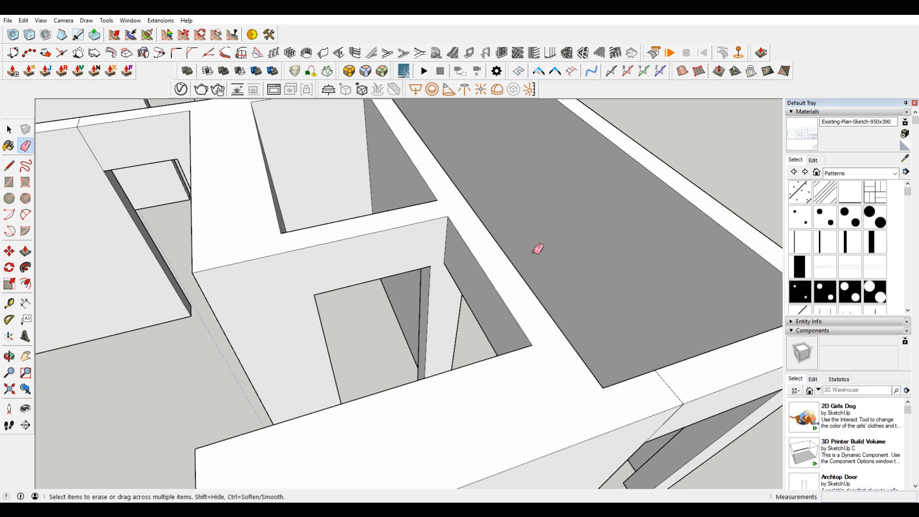
pyautogui.moveTo(501, 251); pyautogui.dragTo(343, 279, button='middle')
pyautogui.moveTo(296, 319)
pyautogui.mouseDown(button='middle')
pyautogui.moveTo(487, 291)
pyautogui.moveTo(601, 310)
pyautogui.moveTo(634, 298)
pyautogui.mouseUp(button='middle')
pyautogui.click(525, 318)
pyautogui.scroll(-5, 478, 283)
pyautogui.moveTo(480, 287)
pyautogui.mouseDown(button='middle')
pyautogui.moveTo(544, 273)
pyautogui.moveTo(502, 248)
pyautogui.mouseUp(button='middle')
pyautogui.scroll(2, 440, 400)
pyautogui.scroll(1, 442, 397)
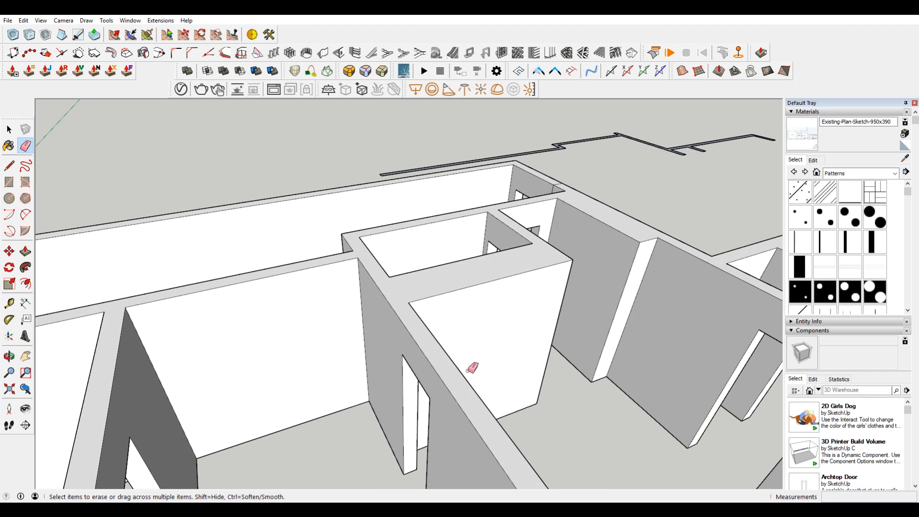
# Step: Erase the remaining seam edges where the pantry door headers join their partition walls
pyautogui.moveTo(461, 366); pyautogui.dragTo(296, 345, button='middle')
pyautogui.keyDown('shift'); pyautogui.moveTo(214, 340); pyautogui.dragTo(507, 340, button='middle'); pyautogui.keyUp('shift')
pyautogui.scroll(-3, 506, 340)
pyautogui.moveTo(598, 318)
pyautogui.keyDown('shift'); pyautogui.mouseDown(button='middle')
pyautogui.moveTo(571, 316)
pyautogui.moveTo(574, 253)
pyautogui.moveTo(443, 312)
pyautogui.moveTo(759, 303)
pyautogui.moveTo(504, 244)
pyautogui.moveTo(478, 287)
pyautogui.moveTo(479, 315)
pyautogui.mouseUp(button='middle'); pyautogui.keyUp('shift')
pyautogui.moveTo(484, 283); pyautogui.dragTo(205, 281, button='middle')
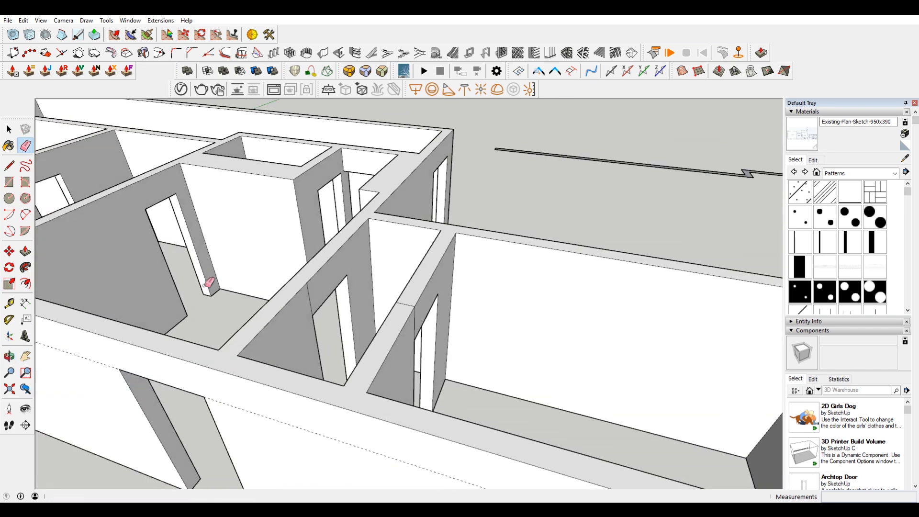
pyautogui.moveTo(314, 283)
pyautogui.mouseDown(button='middle')
pyautogui.moveTo(306, 314)
pyautogui.moveTo(334, 292)
pyautogui.moveTo(547, 329)
pyautogui.moveTo(570, 263)
pyautogui.moveTo(664, 168)
pyautogui.moveTo(637, 178)
pyautogui.moveTo(667, 266)
pyautogui.moveTo(498, 294)
pyautogui.mouseUp(button='middle')
pyautogui.scroll(2, 498, 295)
pyautogui.moveTo(426, 273); pyautogui.dragTo(328, 246, button='middle')
pyautogui.scroll(-3, 351, 281)
pyautogui.moveTo(353, 281)
pyautogui.mouseDown(button='middle')
pyautogui.moveTo(538, 218)
pyautogui.moveTo(459, 225)
pyautogui.moveTo(669, 234)
pyautogui.moveTo(230, 277)
pyautogui.moveTo(187, 257)
pyautogui.moveTo(242, 220)
pyautogui.moveTo(208, 250)
pyautogui.moveTo(252, 246)
pyautogui.moveTo(311, 317)
pyautogui.mouseUp(button='middle')
pyautogui.press('e')
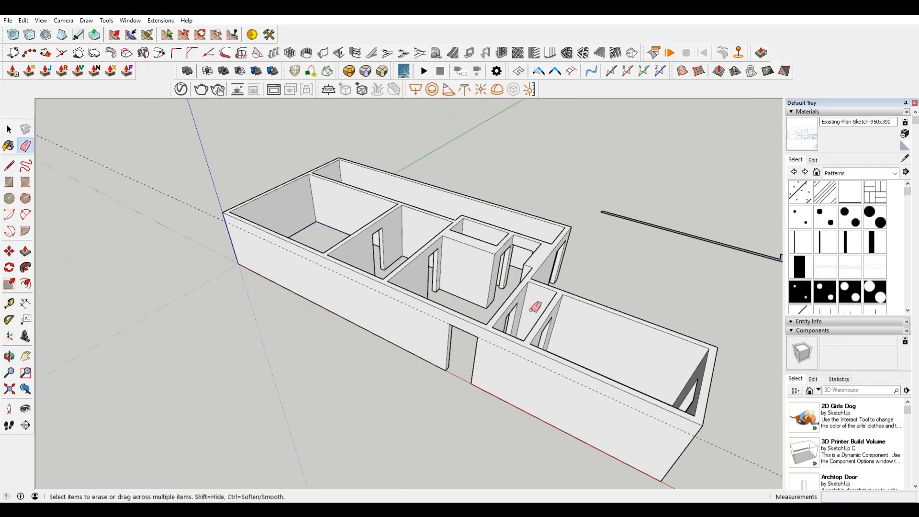
# Step: Delete the stray wall outline lying on the ground behind the building
pyautogui.keyDown('shift'); pyautogui.moveTo(653, 292); pyautogui.dragTo(498, 300, button='middle'); pyautogui.keyUp('shift')
pyautogui.press('space')
pyautogui.tripleClick(655, 268)
pyautogui.press('Delete')
# Step: Switch the camera to the standard Top view with Parallel Projection
pyautogui.moveTo(334, 291); pyautogui.dragTo(387, 308, button='middle')
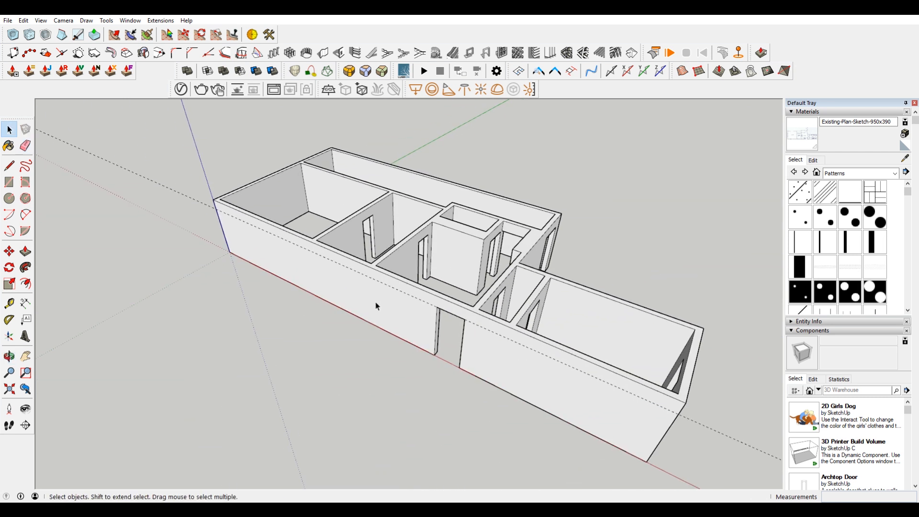
pyautogui.hotkey('ctrl', '1')
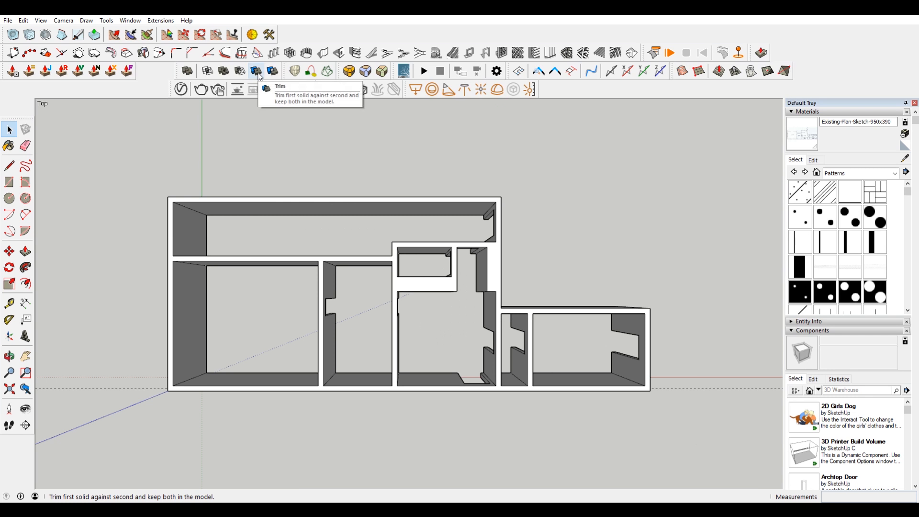
pyautogui.click(63, 20)
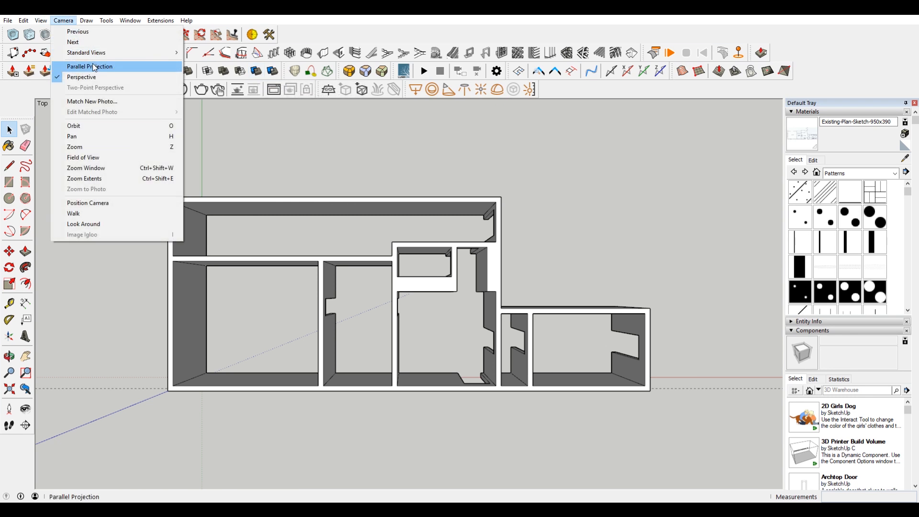
pyautogui.moveTo(96, 52)
pyautogui.click(198, 54)
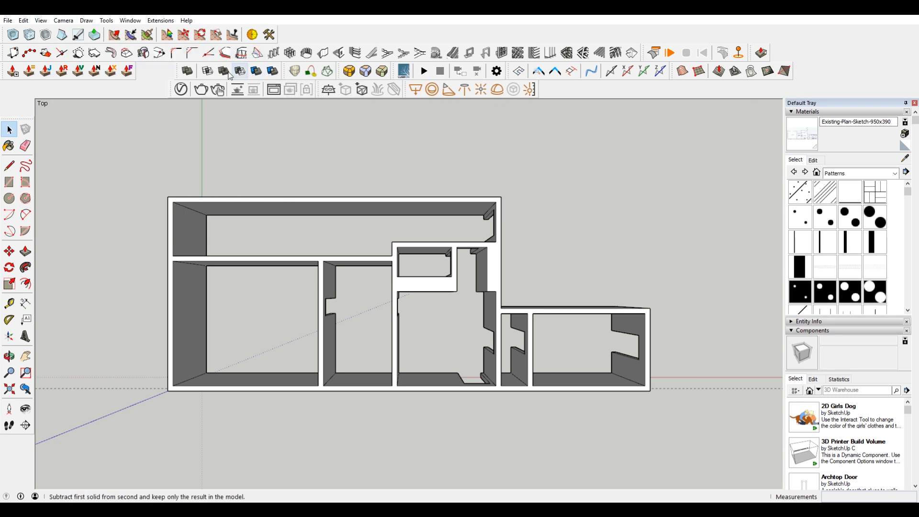
pyautogui.click(63, 21)
pyautogui.click(113, 67)
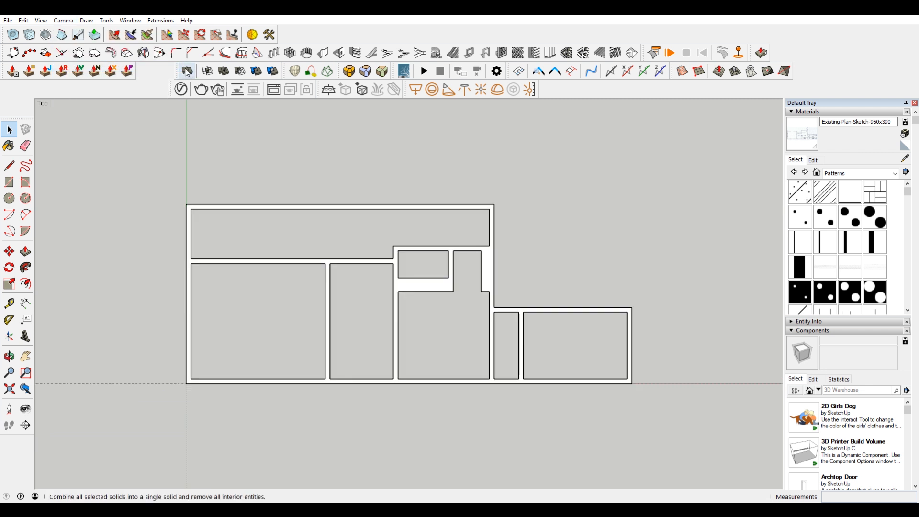
# Step: Display hidden geometry and unhide the imported floor plan sketch beneath the walls
pyautogui.click(64, 21)
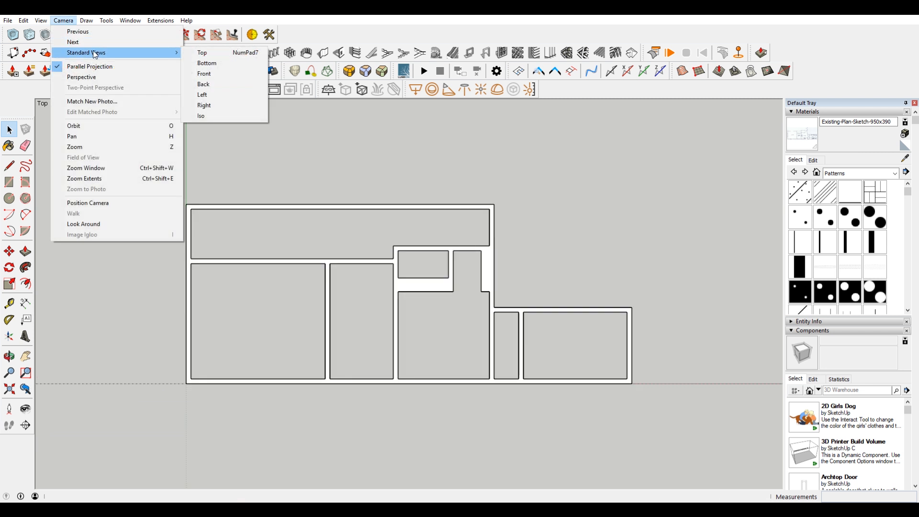
pyautogui.moveTo(34, 21)
pyautogui.click(70, 55)
pyautogui.rightClick(255, 306)
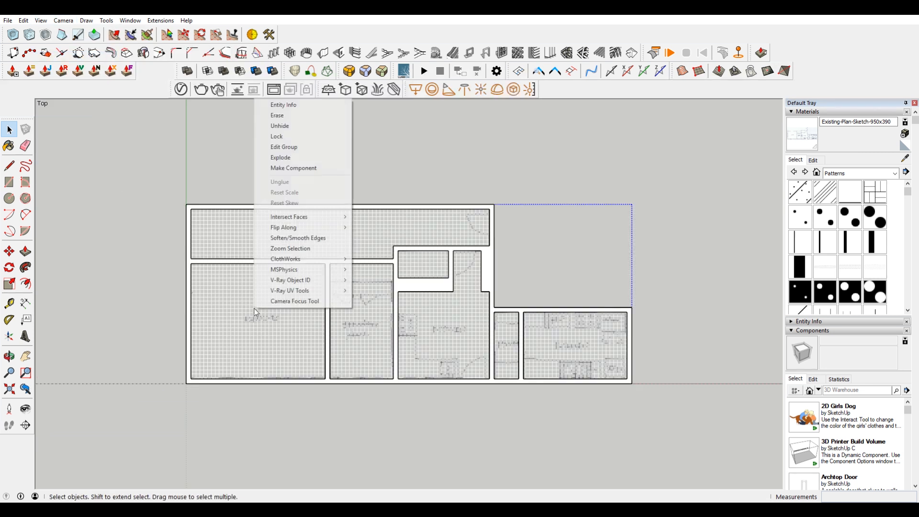
pyautogui.click(286, 126)
# Step: Examine the sketch's dining, breakfast nook, kitchen and pantry areas against the modelled walls
pyautogui.keyDown('shift'); pyautogui.moveTo(414, 327); pyautogui.dragTo(513, 200, button='middle'); pyautogui.keyUp('shift')
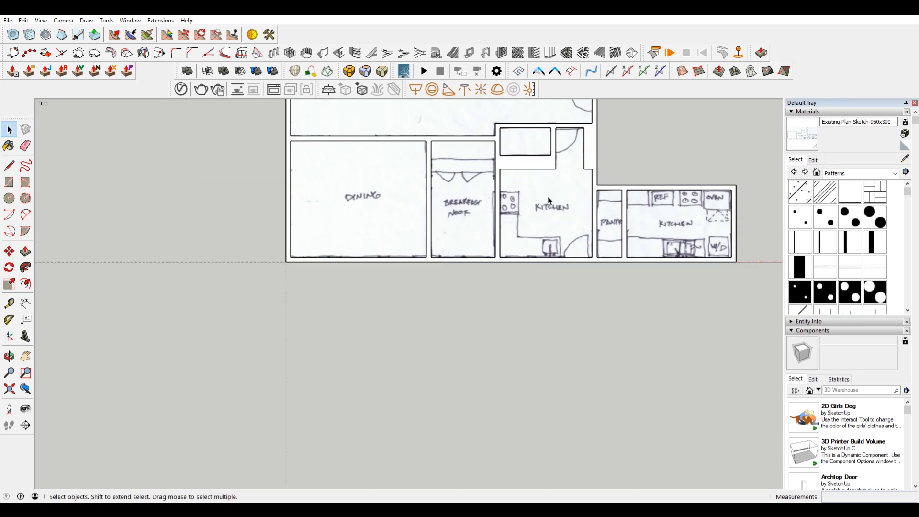
pyautogui.scroll(3, 521, 256)
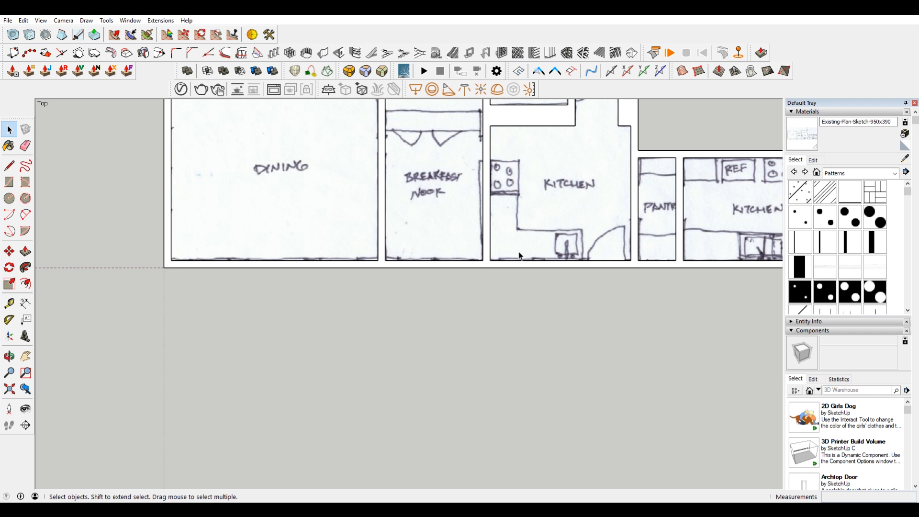
pyautogui.click(539, 210)
pyautogui.scroll(-4, 540, 210)
pyautogui.moveTo(566, 206); pyautogui.dragTo(572, 203, button='middle')
pyautogui.scroll(3, 578, 205)
pyautogui.scroll(-3, 596, 158)
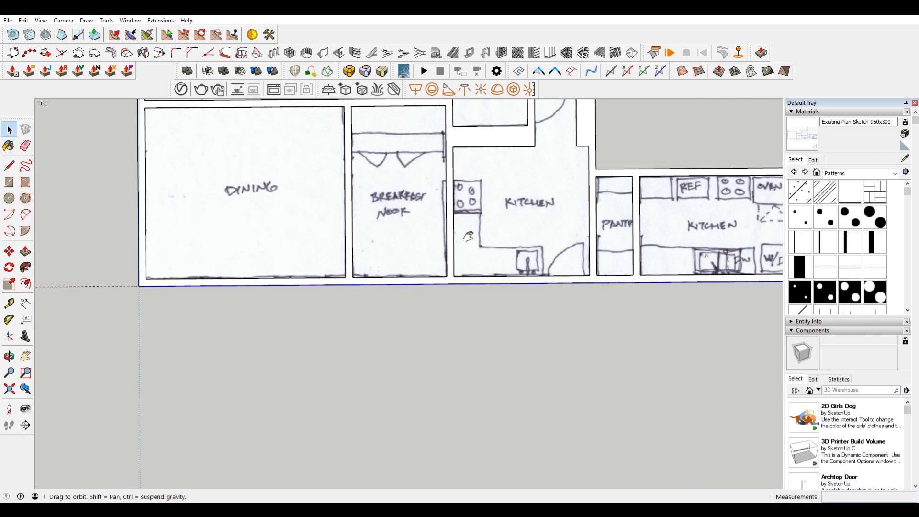
pyautogui.scroll(3, 452, 324)
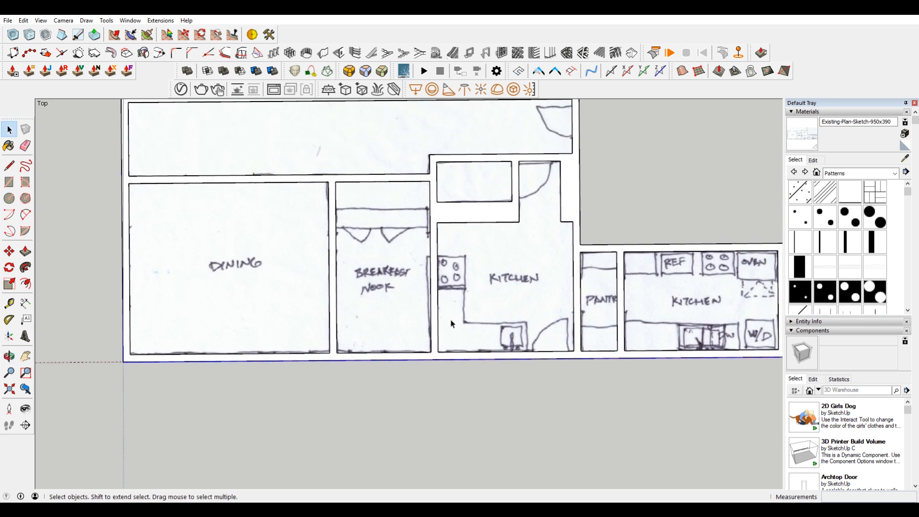
# Step: Select the top face of the walls with its bounding edges and make it a group
pyautogui.click(481, 212)
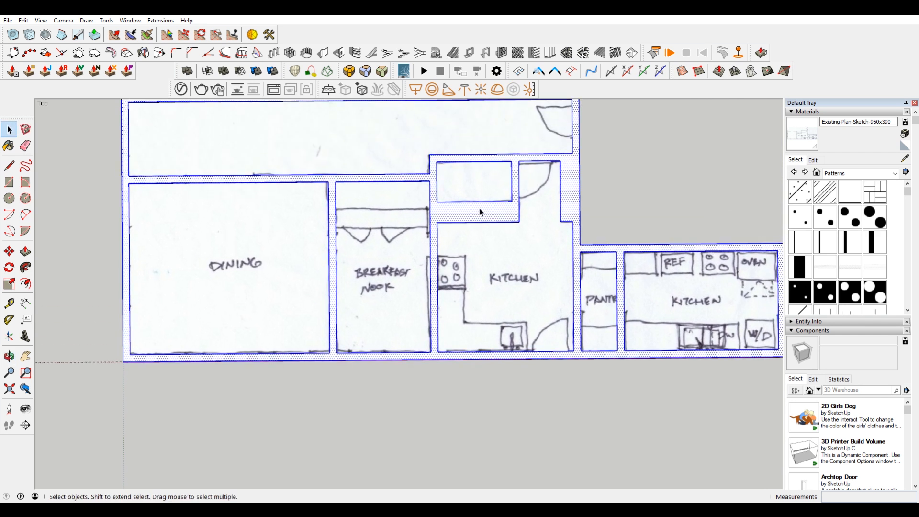
pyautogui.rightClick(481, 212)
pyautogui.click(553, 289)
pyautogui.press('o')
pyautogui.keyDown('shift'); pyautogui.moveTo(528, 246); pyautogui.dragTo(529, 207, button='middle'); pyautogui.keyUp('shift')
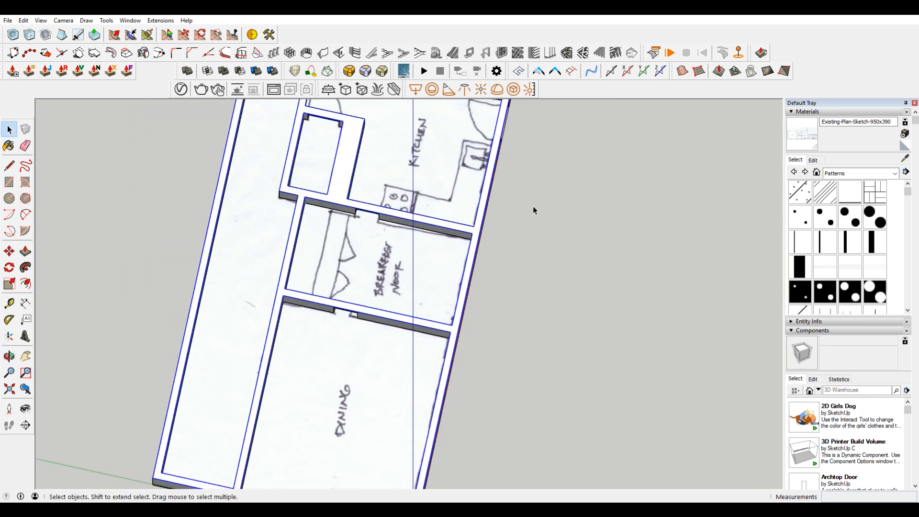
pyautogui.hotkey('ctrl', 'z')
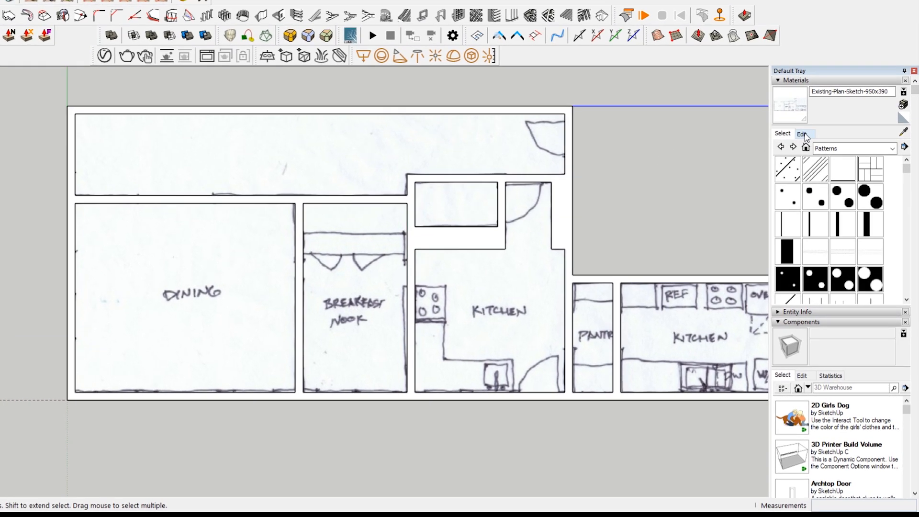
# Step: Examine the texture and opacity settings of the plan sketch material
pyautogui.click(817, 159)
pyautogui.scroll(-3, 854, 275)
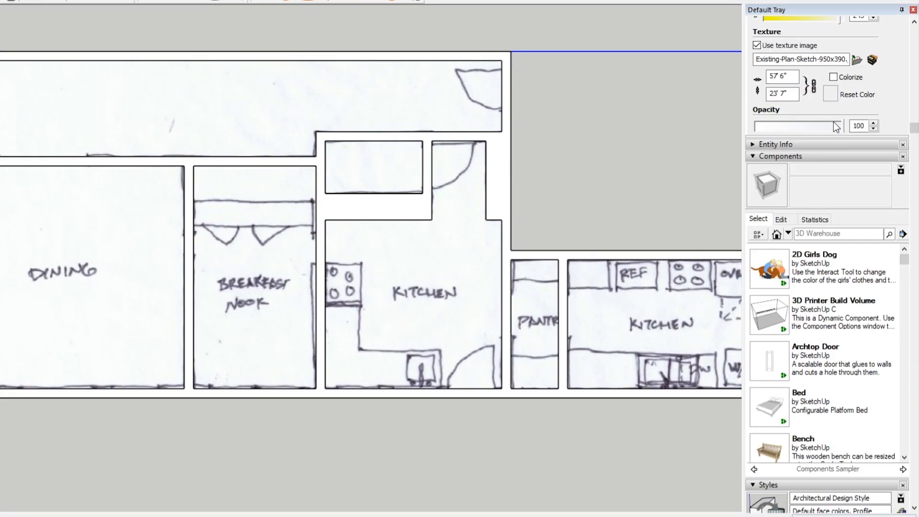
pyautogui.scroll(3, 835, 127)
pyautogui.moveTo(840, 274)
pyautogui.mouseDown()
pyautogui.moveTo(751, 278)
pyautogui.moveTo(846, 275)
pyautogui.mouseUp()
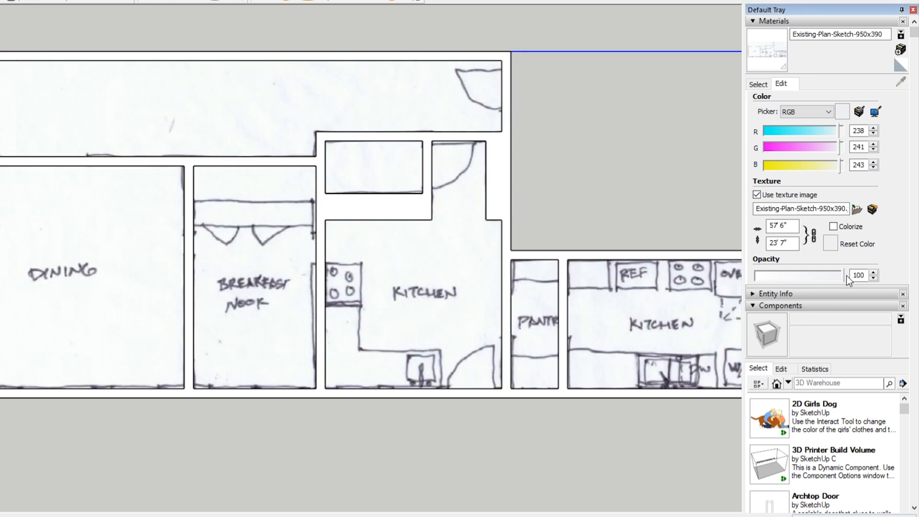
pyautogui.click(758, 84)
# Step: Open the wall-top group and paint its face with Color I01 from the Colors library
pyautogui.click(400, 206)
pyautogui.click(486, 159)
pyautogui.doubleClick(496, 157)
pyautogui.click(497, 157)
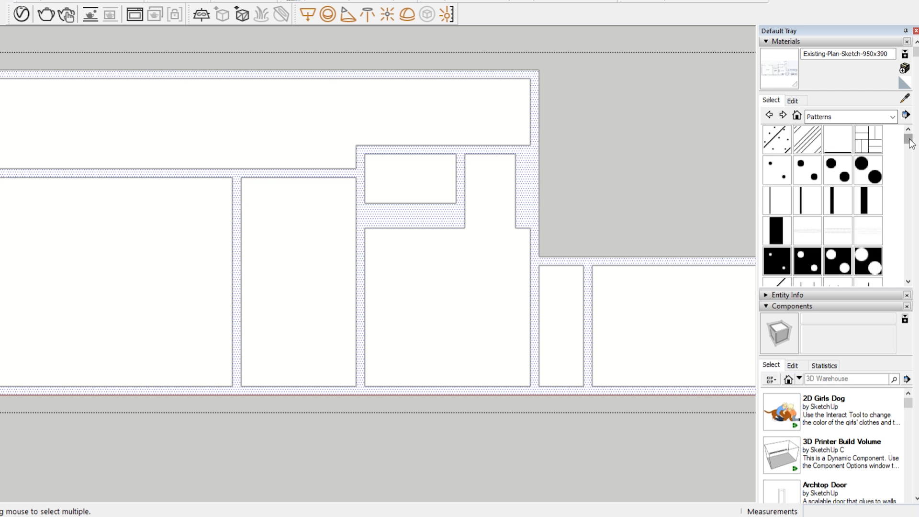
pyautogui.scroll(-1, 911, 143)
pyautogui.click(893, 117)
pyautogui.click(857, 158)
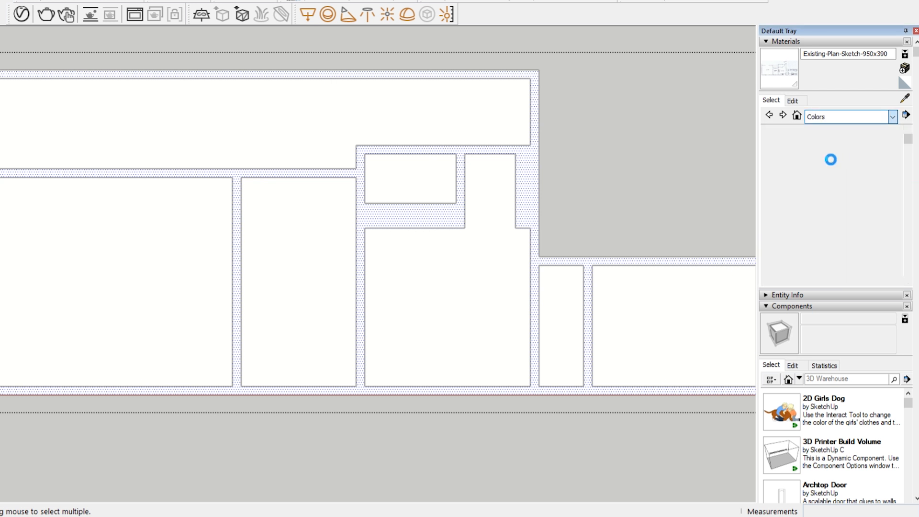
pyautogui.click(783, 203)
pyautogui.scroll(-10, 778, 210)
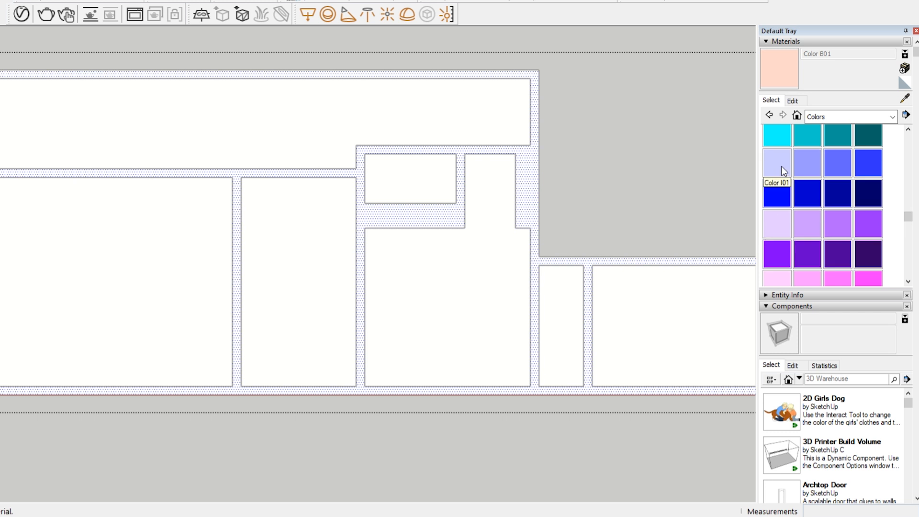
pyautogui.click(781, 166)
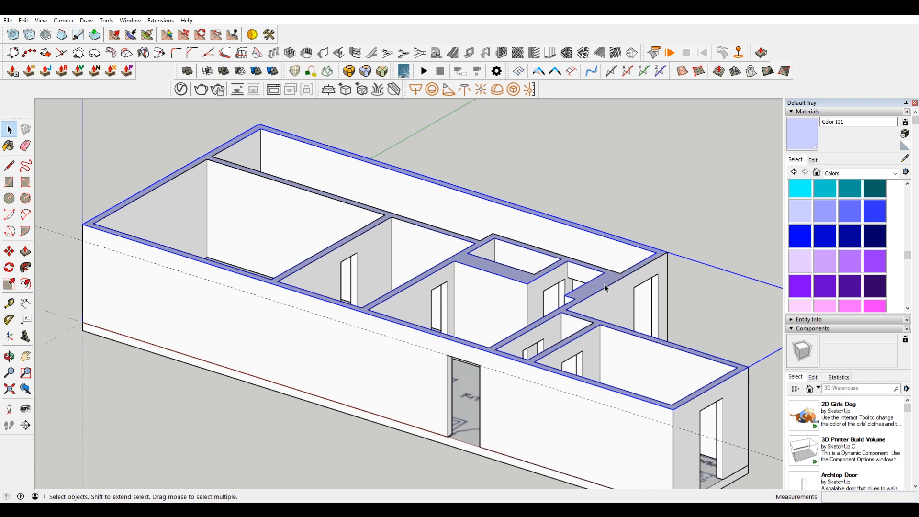
# Step: Select all the connected wall geometry beneath the coloured top and make it a group
pyautogui.moveTo(656, 358); pyautogui.dragTo(737, 332, button='middle')
pyautogui.click(603, 361)
pyautogui.moveTo(603, 364); pyautogui.dragTo(593, 273, button='middle')
pyautogui.doubleClick(595, 277)
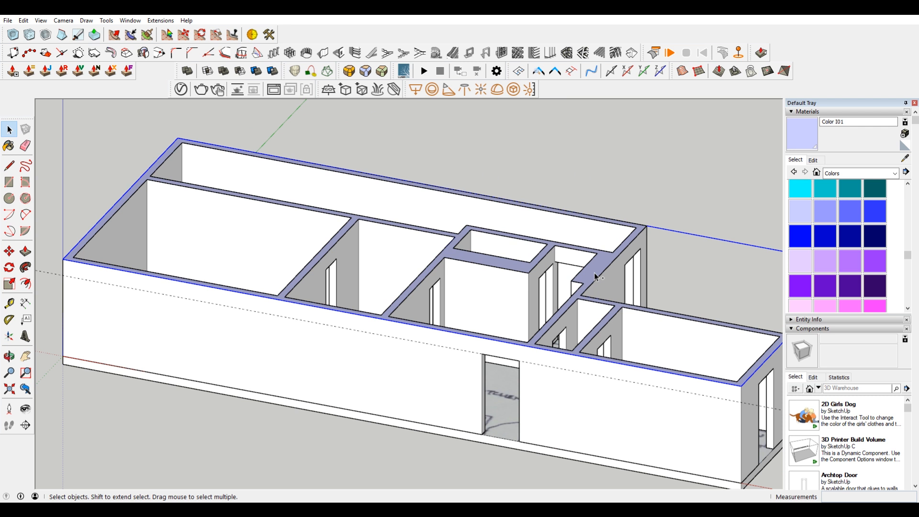
pyautogui.tripleClick(584, 391)
pyautogui.rightClick(584, 391)
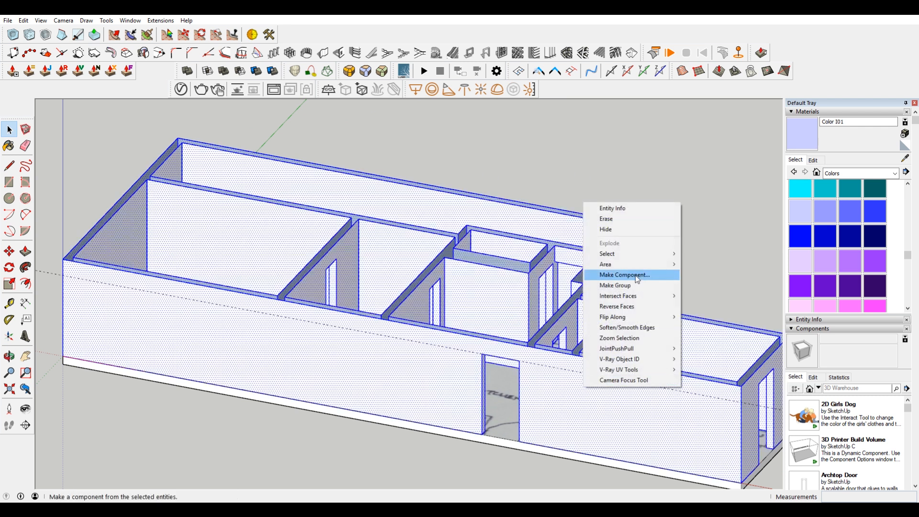
pyautogui.click(635, 283)
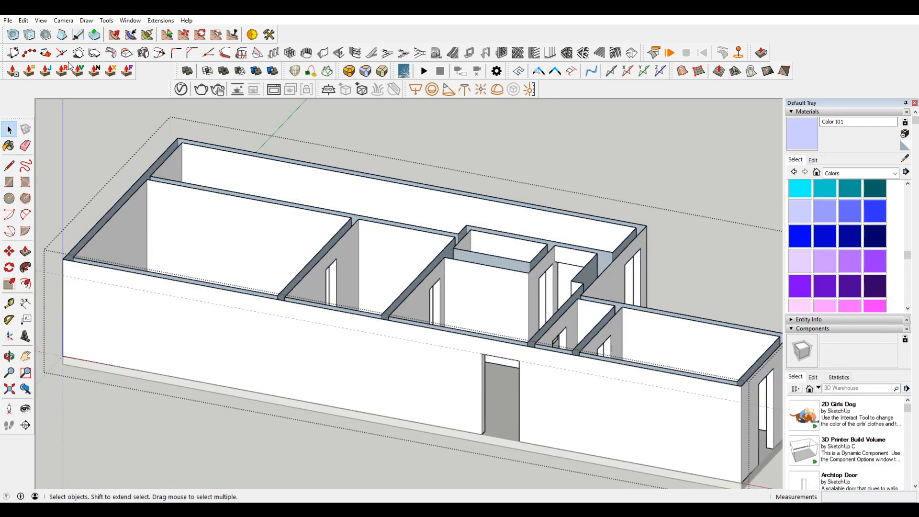
# Step: Paste the coloured wall-top group back in place and explode the wall group
pyautogui.click(23, 20)
pyautogui.click(91, 88)
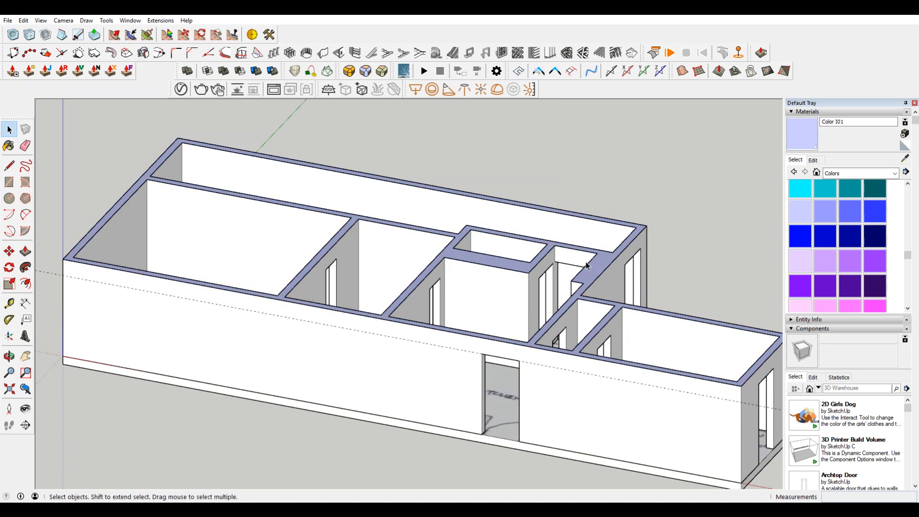
pyautogui.scroll(2, 516, 341)
pyautogui.rightClick(595, 264)
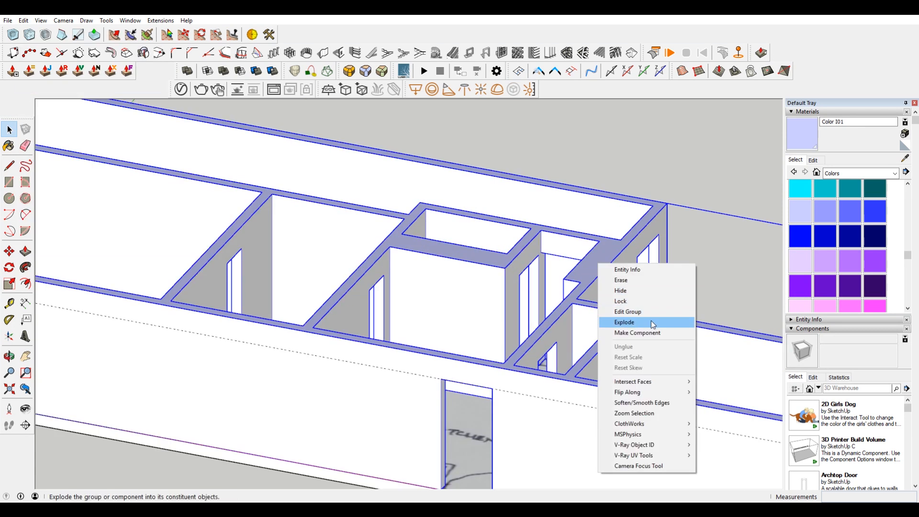
pyautogui.click(650, 321)
# Step: Set the opacity of Color I01 to 51 and view the plan sketch through the wall tops from above
pyautogui.click(820, 161)
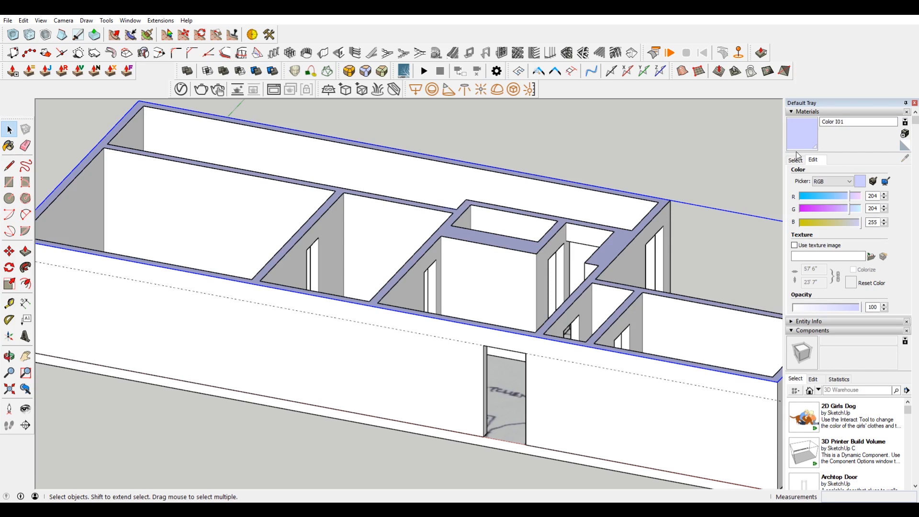
pyautogui.moveTo(837, 308)
pyautogui.mouseDown()
pyautogui.moveTo(808, 308)
pyautogui.moveTo(828, 308)
pyautogui.mouseUp()
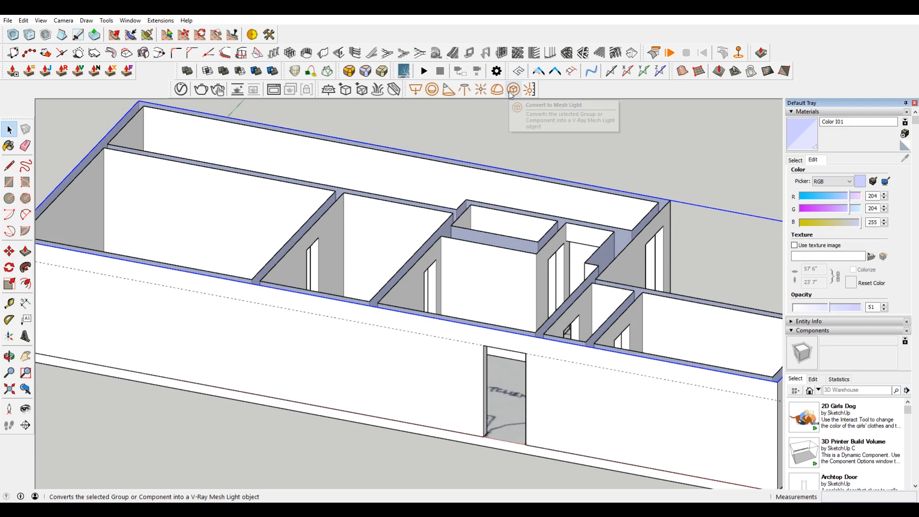
pyautogui.click(665, 145)
pyautogui.press('F2')
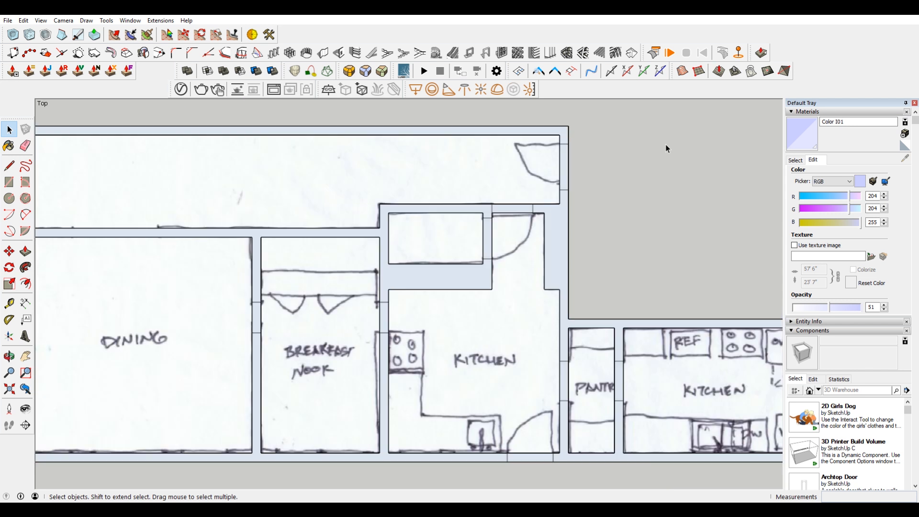
pyautogui.keyDown('shift'); pyautogui.moveTo(451, 383); pyautogui.dragTo(677, 236, button='middle'); pyautogui.keyUp('shift')
pyautogui.scroll(2, 511, 287)
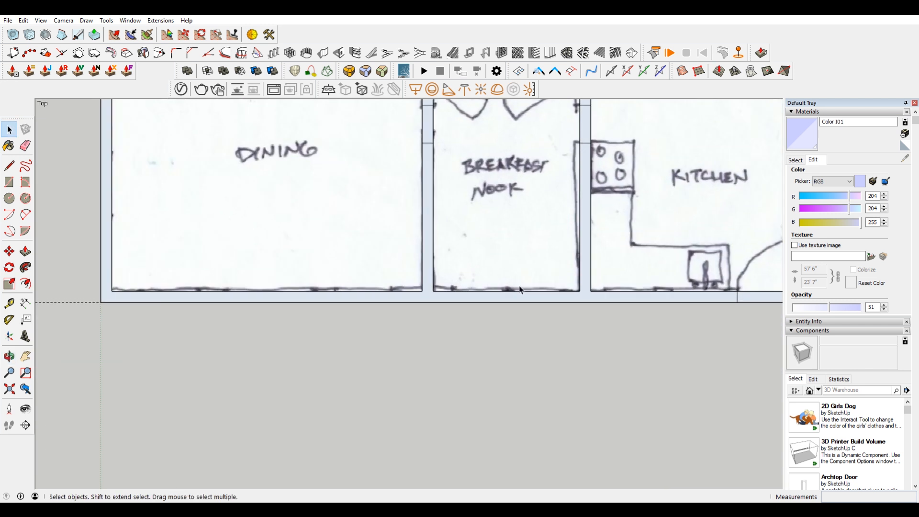
pyautogui.keyDown('shift'); pyautogui.moveTo(676, 291); pyautogui.dragTo(569, 302, button='middle'); pyautogui.keyUp('shift')
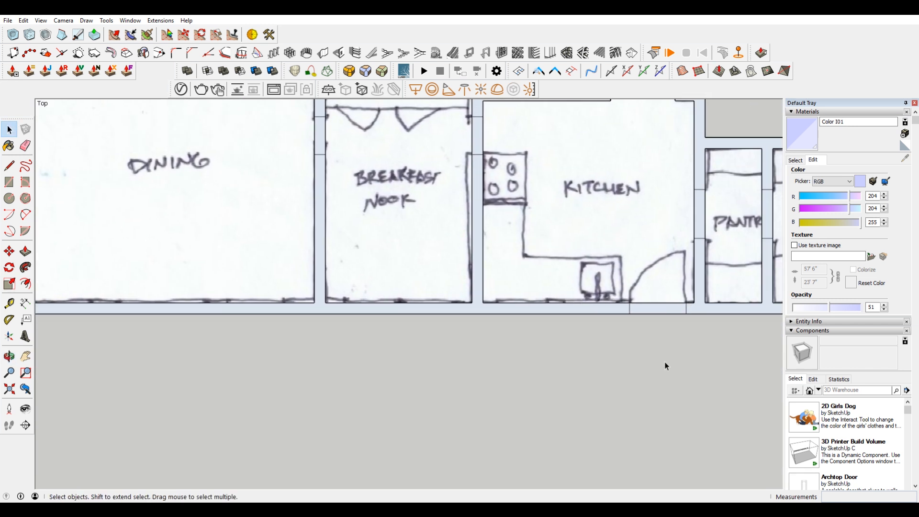
# Step: Select all the loose connected wall geometry again, including its edges, and regroup it
pyautogui.moveTo(642, 386); pyautogui.dragTo(538, 329, button='middle')
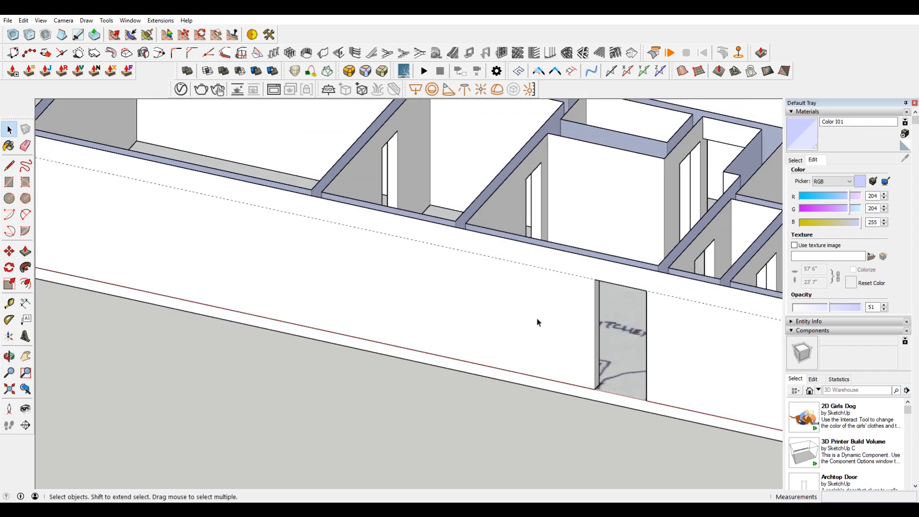
pyautogui.scroll(-5, 551, 331)
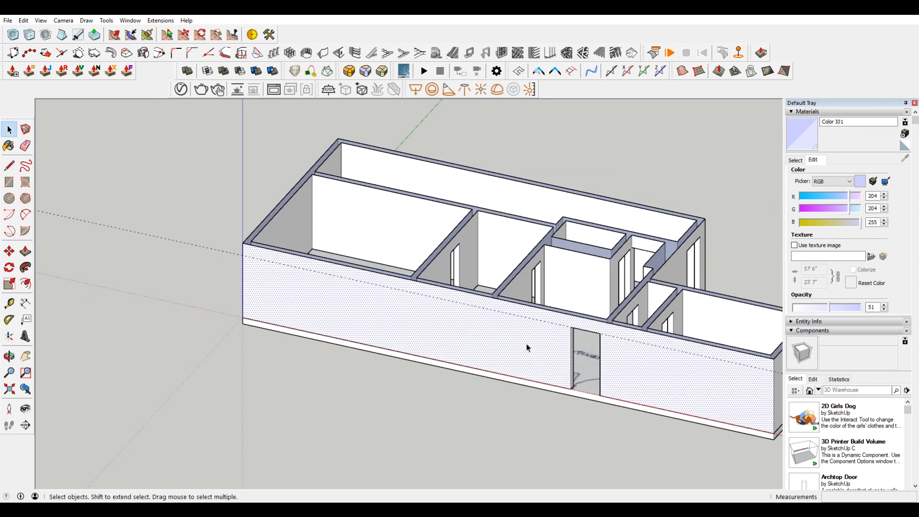
pyautogui.click(534, 420)
pyautogui.click(526, 352)
pyautogui.click(661, 207)
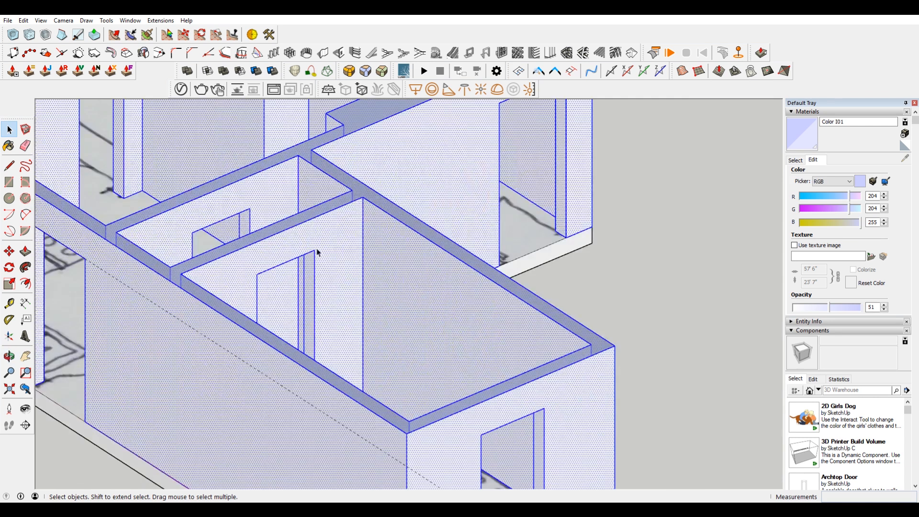
pyautogui.rightClick(331, 243)
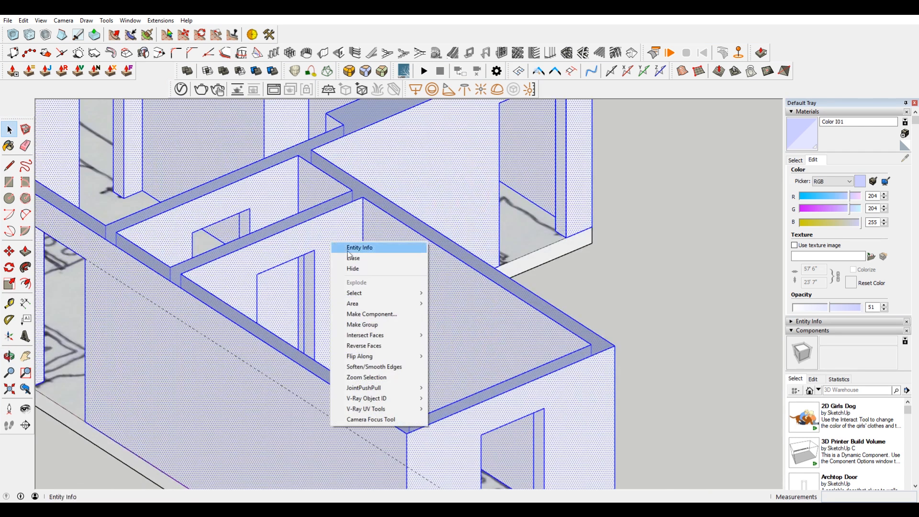
pyautogui.click(383, 324)
# Step: Open the new wall group and paint the underside face of the walls with the translucent Color I01
pyautogui.scroll(-4, 372, 254)
pyautogui.moveTo(356, 255); pyautogui.dragTo(388, 132, button='middle')
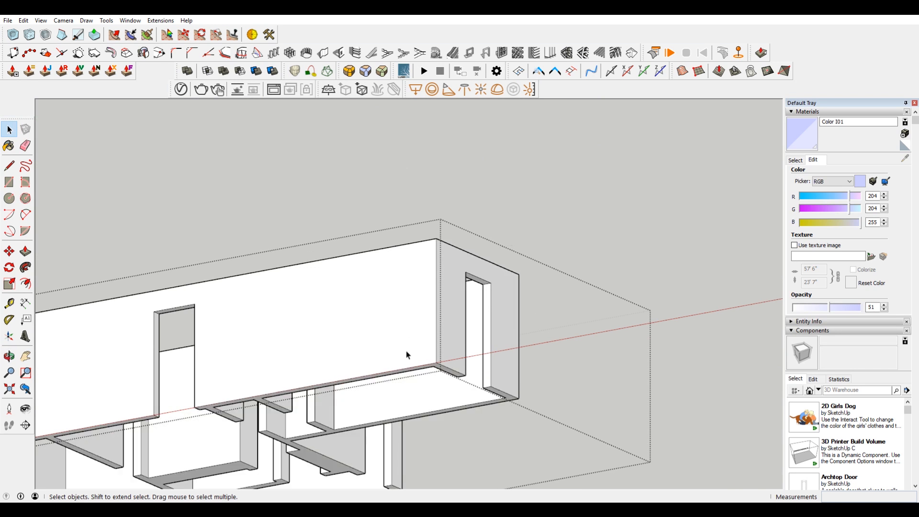
pyautogui.scroll(3, 407, 355)
pyautogui.scroll(2, 465, 364)
pyautogui.click(484, 370)
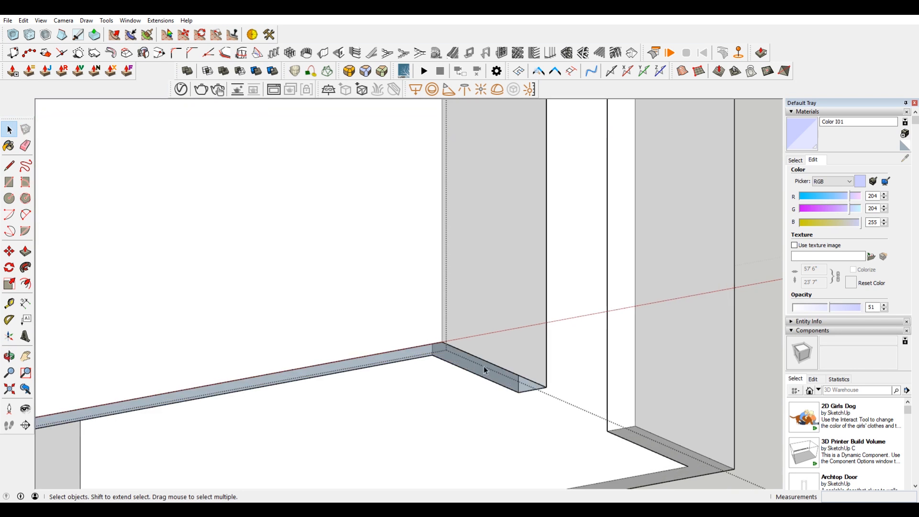
pyautogui.press('b')
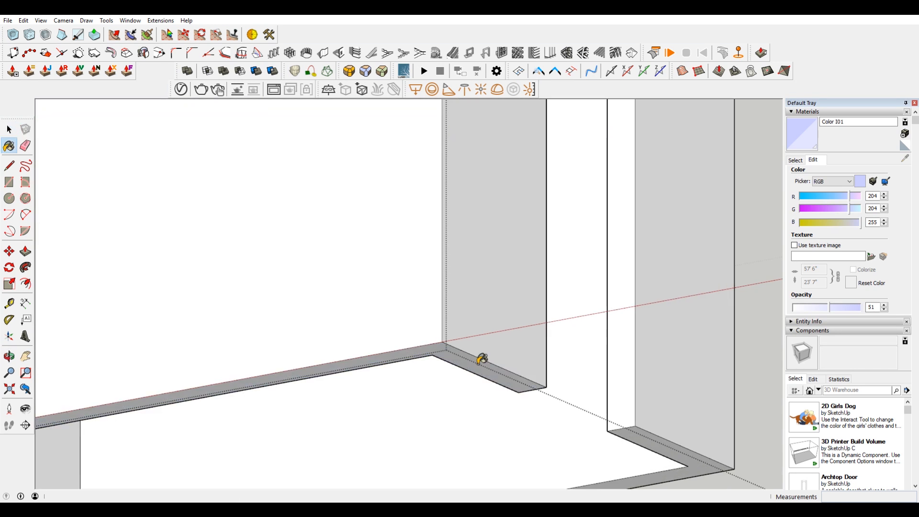
pyautogui.scroll(-5, 480, 357)
pyautogui.scroll(3, 550, 372)
pyautogui.moveTo(297, 362)
pyautogui.mouseDown(button='middle')
pyautogui.moveTo(468, 257)
pyautogui.moveTo(286, 294)
pyautogui.moveTo(574, 275)
pyautogui.mouseUp(button='middle')
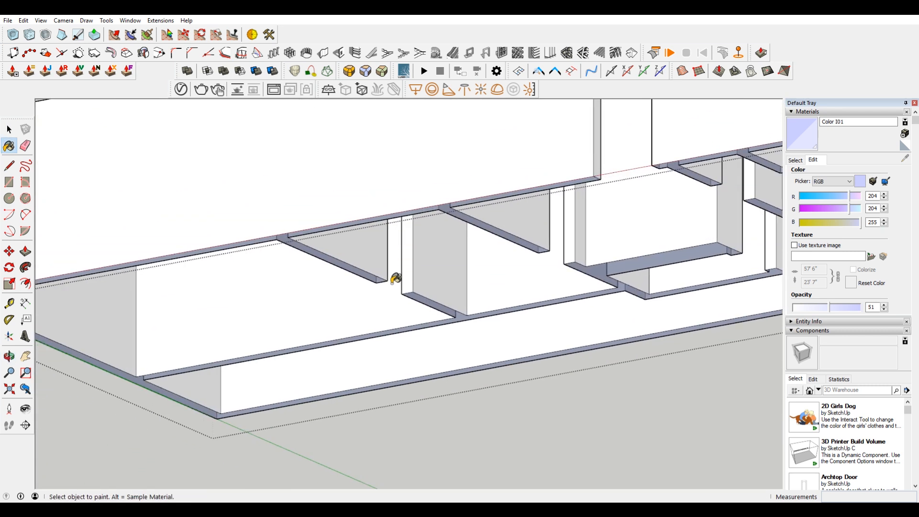
pyautogui.scroll(-3, 396, 279)
pyautogui.moveTo(402, 261); pyautogui.dragTo(394, 242, button='middle')
pyautogui.scroll(6, 313, 240)
pyautogui.scroll(-6, 346, 248)
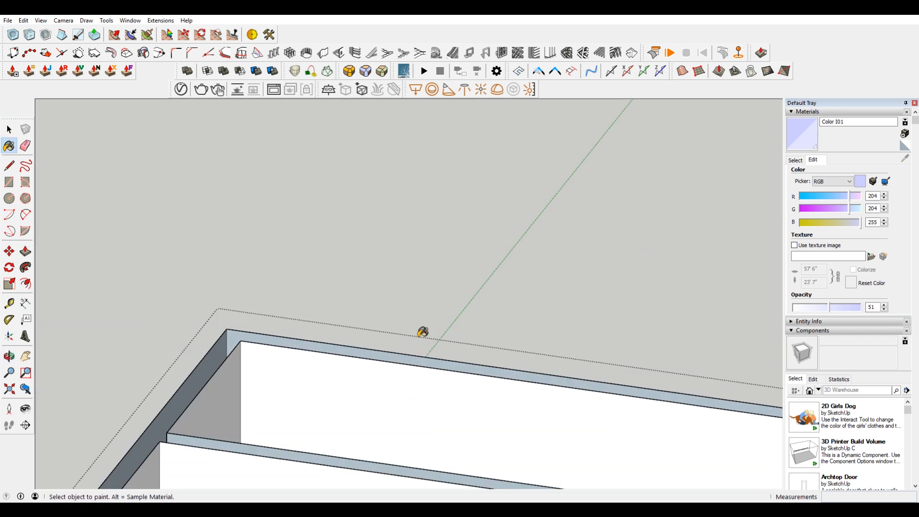
# Step: Cut the coloured wall-top group, paste it in place inside the wall group and explode it there
pyautogui.press('space')
pyautogui.keyDown('shift'); pyautogui.moveTo(708, 260); pyautogui.dragTo(491, 214, button='middle'); pyautogui.keyUp('shift')
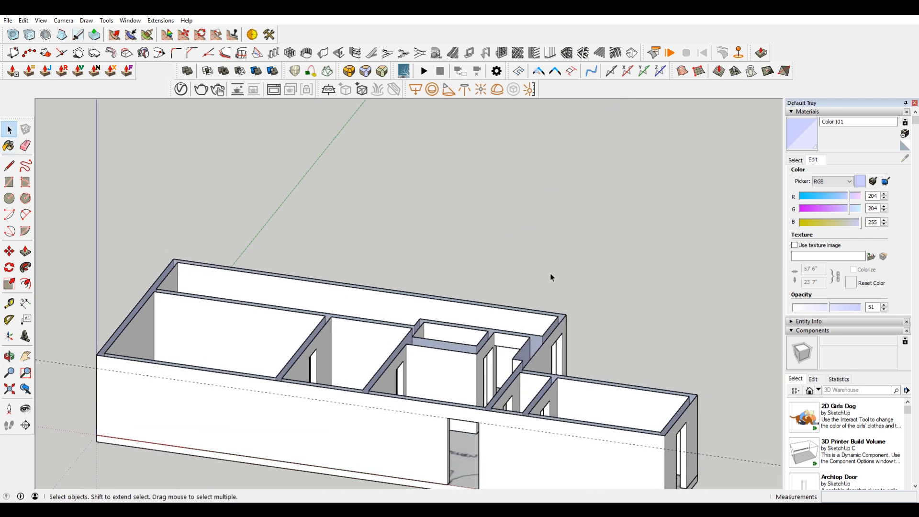
pyautogui.scroll(3, 558, 338)
pyautogui.click(508, 351)
pyautogui.moveTo(509, 351); pyautogui.dragTo(527, 296, button='middle')
pyautogui.click(527, 295)
pyautogui.doubleClick(728, 462)
pyautogui.click(24, 20)
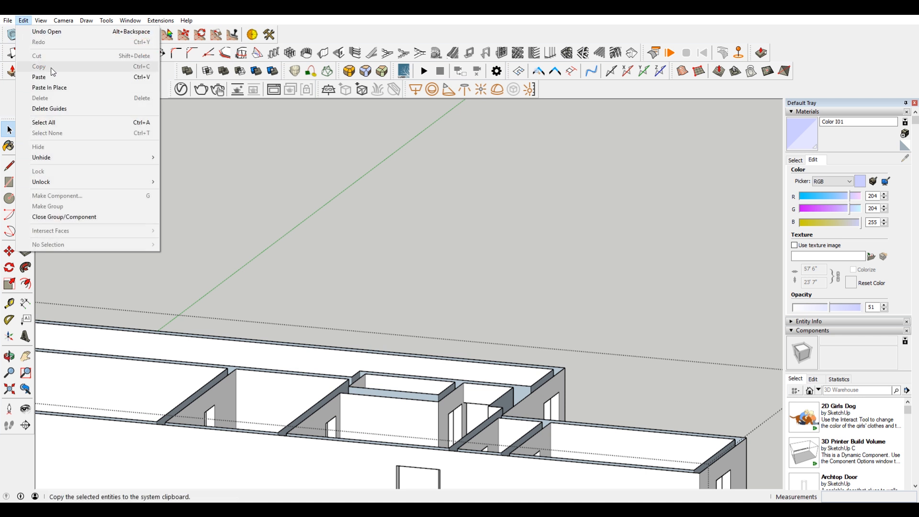
pyautogui.click(59, 87)
pyautogui.scroll(2, 519, 404)
pyautogui.rightClick(512, 388)
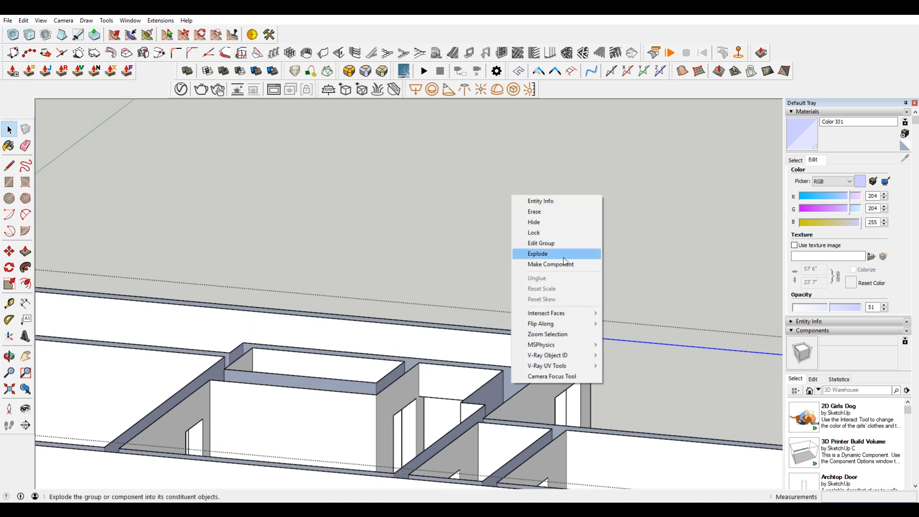
pyautogui.click(564, 254)
pyautogui.scroll(-3, 610, 458)
pyautogui.click(688, 237)
# Step: Examine the kitchen's exterior door and wall from the top, with the wall group open and closed, against the plan sketch
pyautogui.scroll(-2, 563, 316)
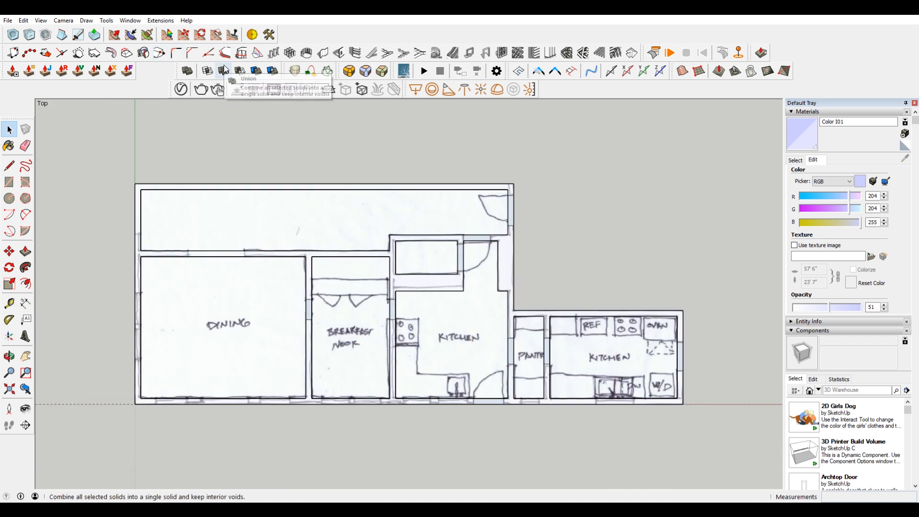
pyautogui.scroll(5, 588, 312)
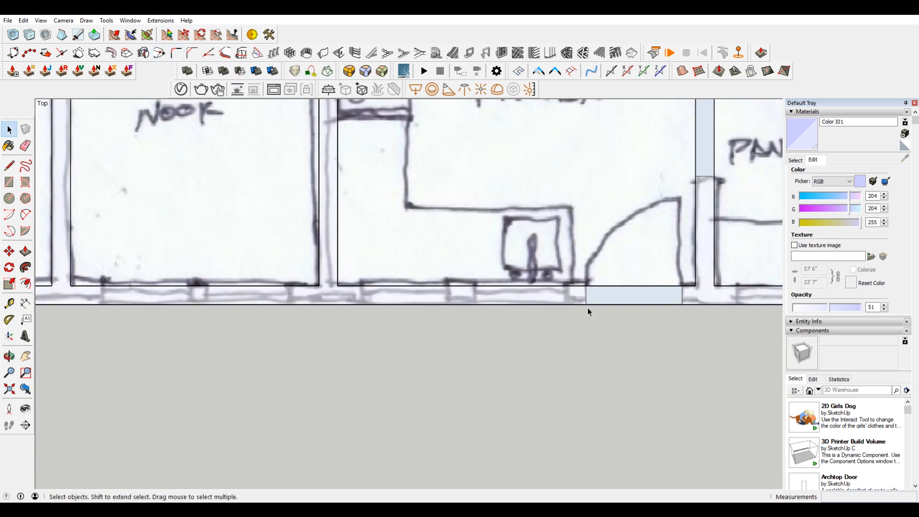
pyautogui.scroll(4, 589, 312)
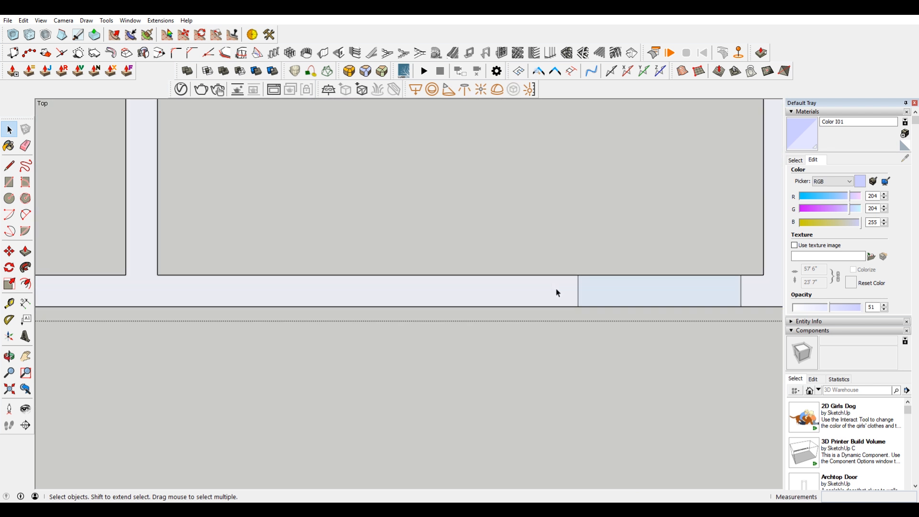
pyautogui.scroll(-3, 558, 293)
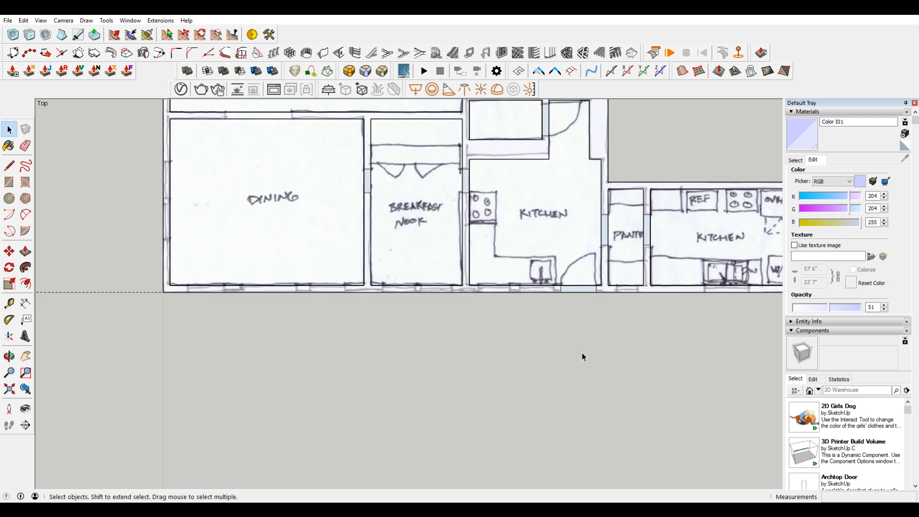
pyautogui.scroll(-2, 545, 232)
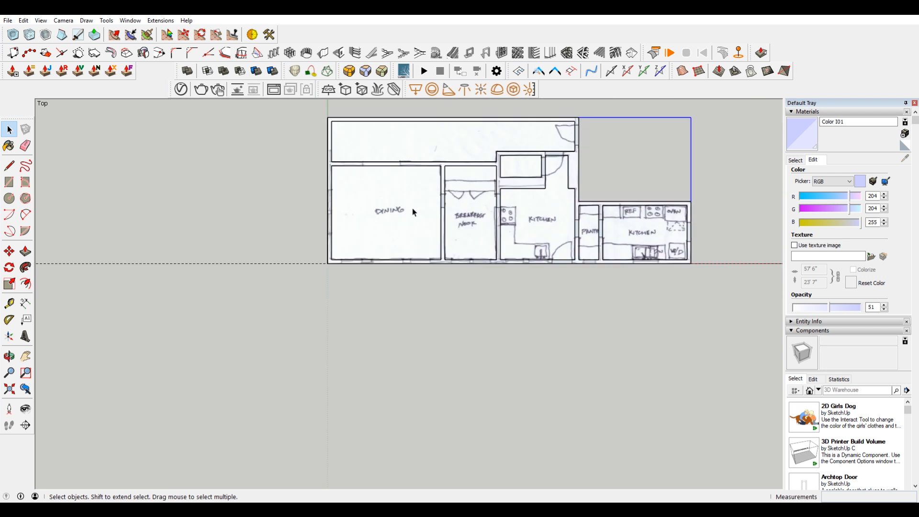
# Step: Cut the plan sketch and paste it in place inside the opened wall group
pyautogui.moveTo(557, 273); pyautogui.dragTo(426, 148, button='middle')
pyautogui.scroll(5, 655, 367)
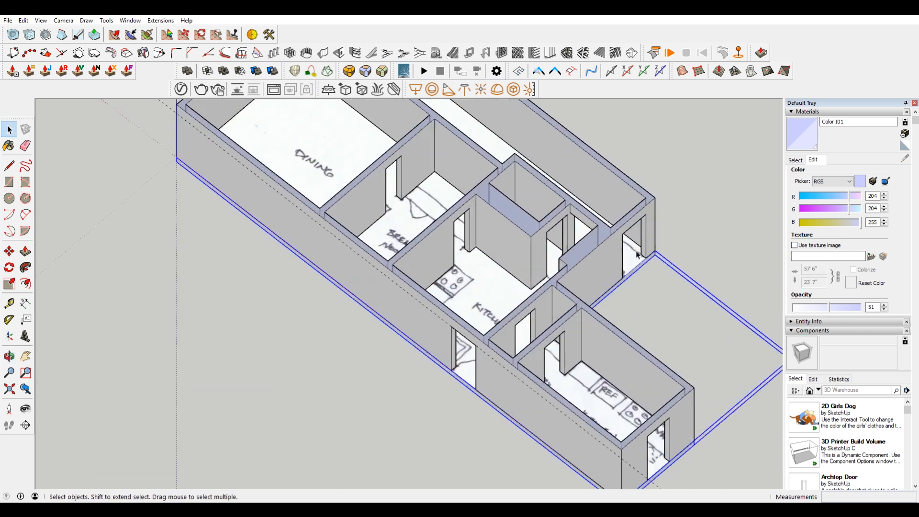
pyautogui.scroll(-3, 688, 219)
pyautogui.scroll(3, 658, 235)
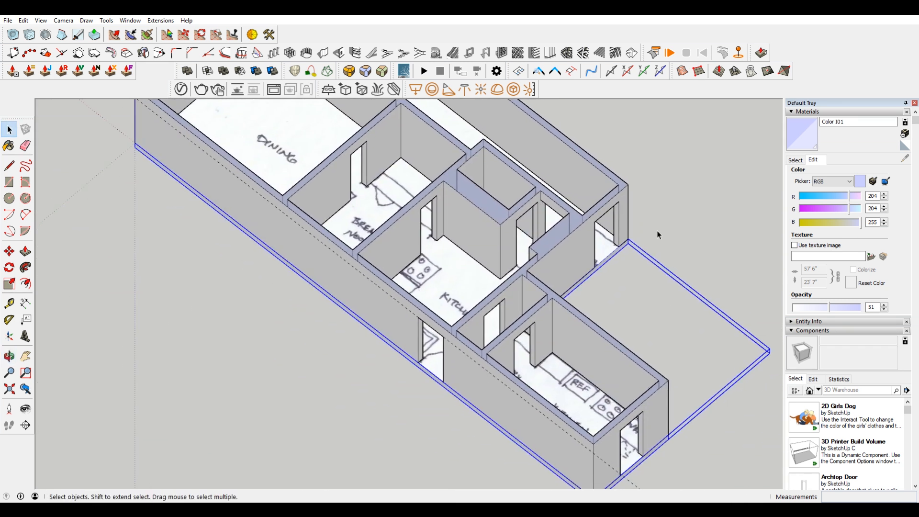
pyautogui.scroll(-2, 657, 232)
pyautogui.scroll(4, 632, 239)
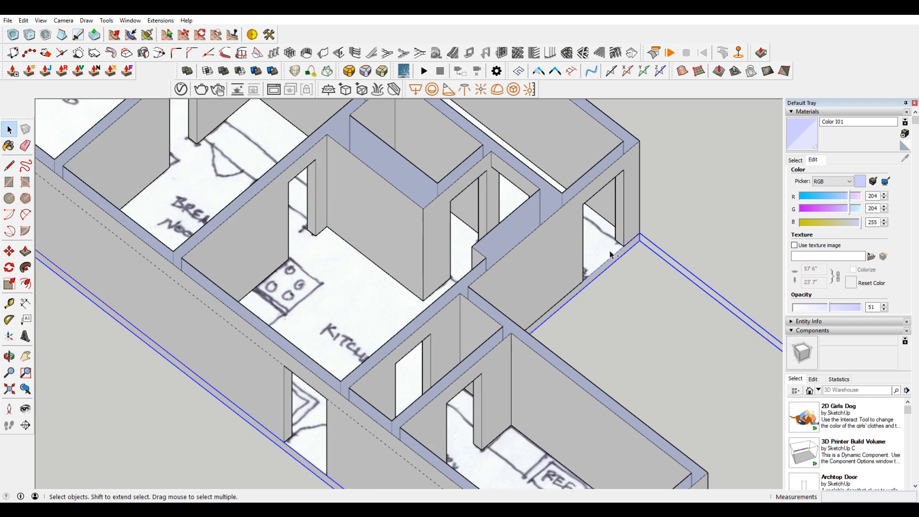
pyautogui.press('Delete')
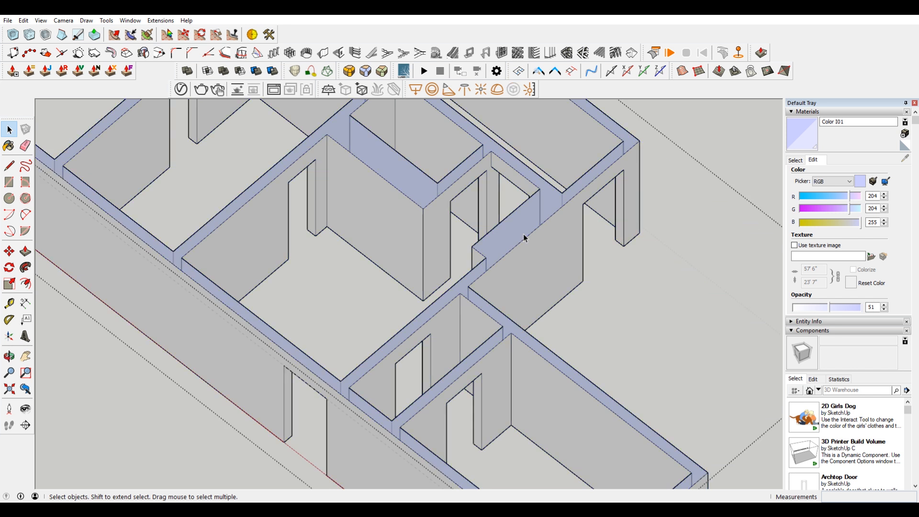
pyautogui.click(23, 20)
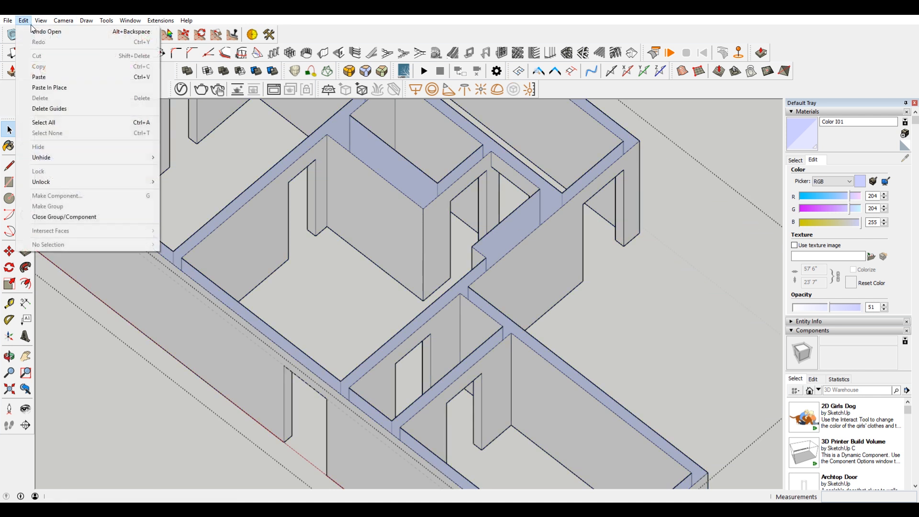
pyautogui.click(67, 87)
# Step: Copy the kitchen's exterior door edge twice along the outer wall to mark the sink window, about 3' wide, over the sketch
pyautogui.press('F2')
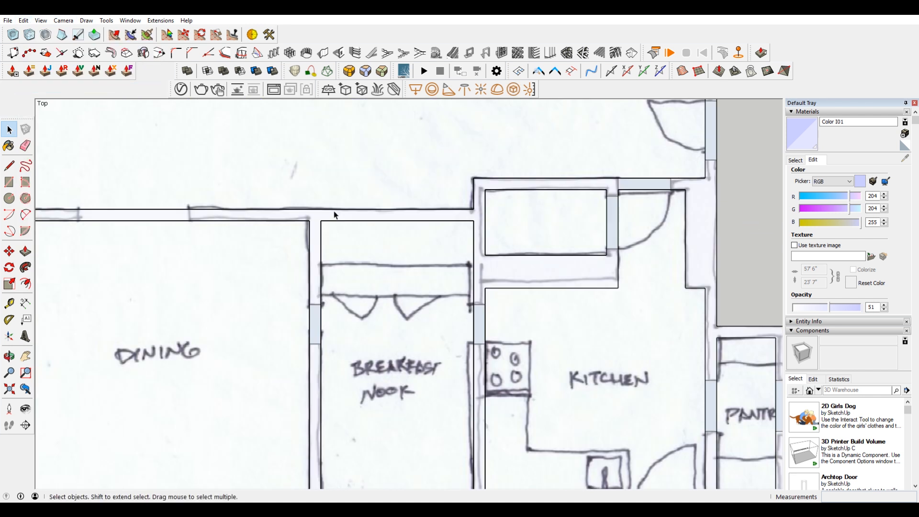
pyautogui.scroll(-4, 481, 293)
pyautogui.scroll(8, 579, 411)
pyautogui.scroll(1, 599, 278)
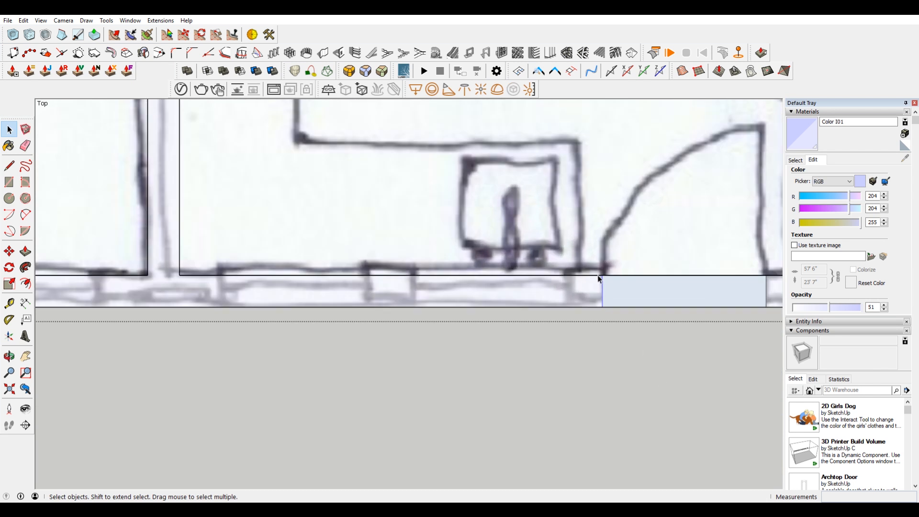
pyautogui.press('m')
pyautogui.click(603, 274)
pyautogui.press('ctrl')
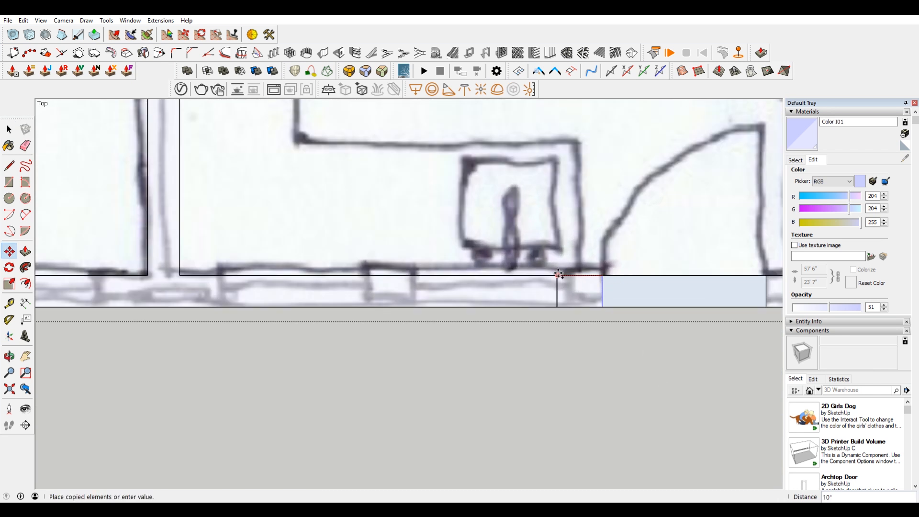
pyautogui.click(570, 274)
pyautogui.click(571, 274)
pyautogui.press('ctrl')
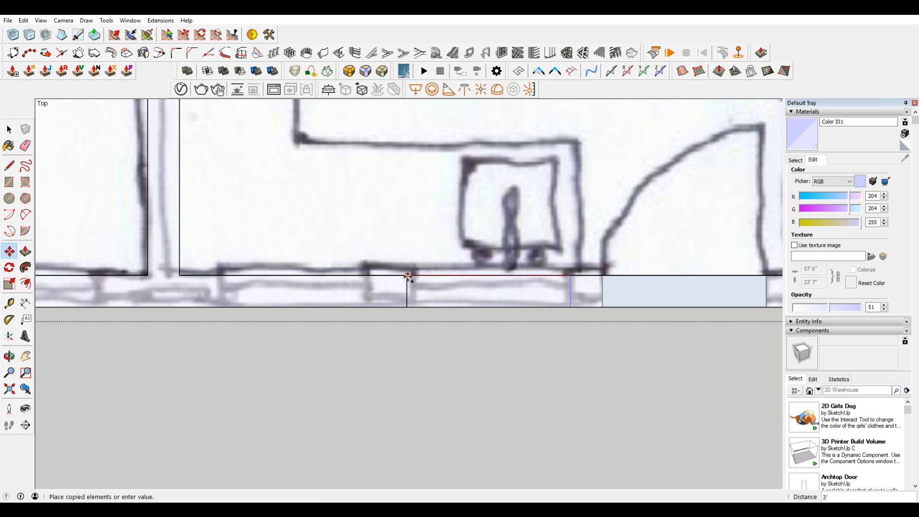
pyautogui.click(409, 274)
# Step: Select both edges of the sink window and copy them about 3' 8" along the outer wall to the neighbouring sketched kitchen window
pyautogui.press('space')
pyautogui.moveTo(378, 211); pyautogui.dragTo(579, 334)
pyautogui.scroll(-2, 527, 233)
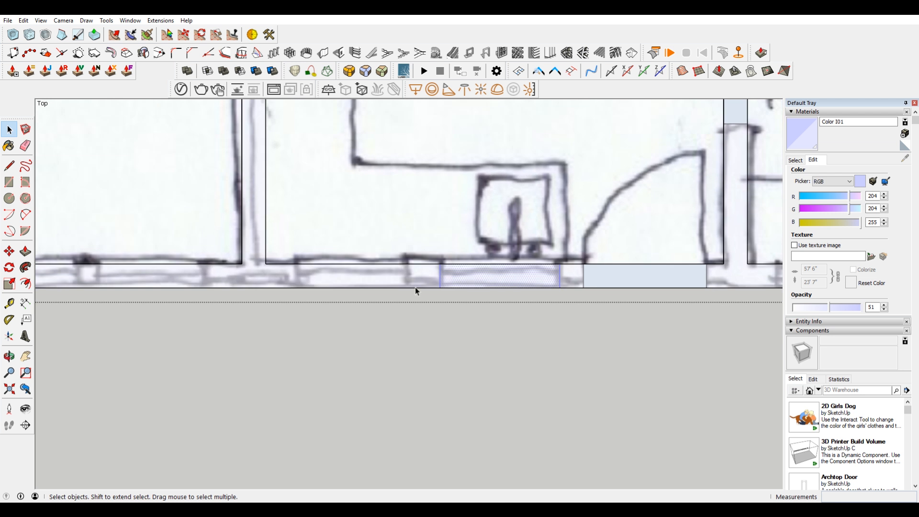
pyautogui.keyDown('shift'); pyautogui.moveTo(416, 291); pyautogui.dragTo(518, 329, button='middle'); pyautogui.keyUp('shift')
pyautogui.press('m')
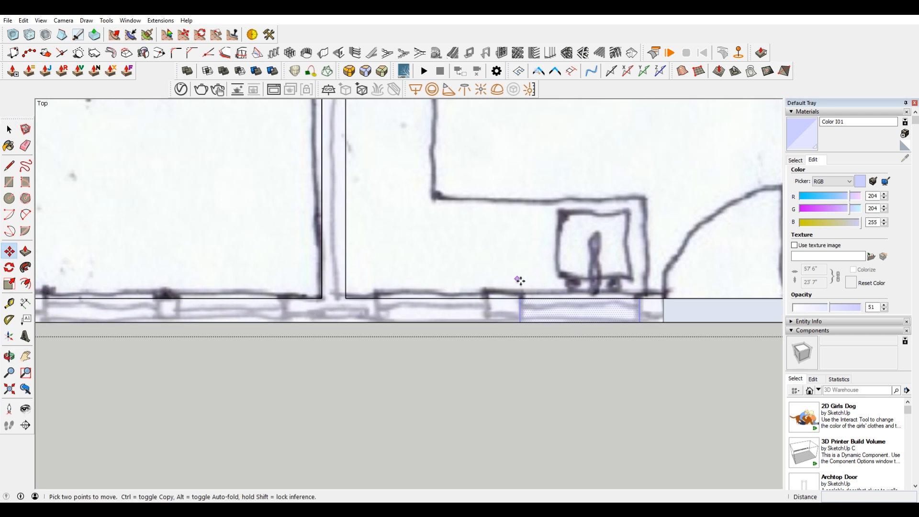
pyautogui.scroll(-3, 647, 290)
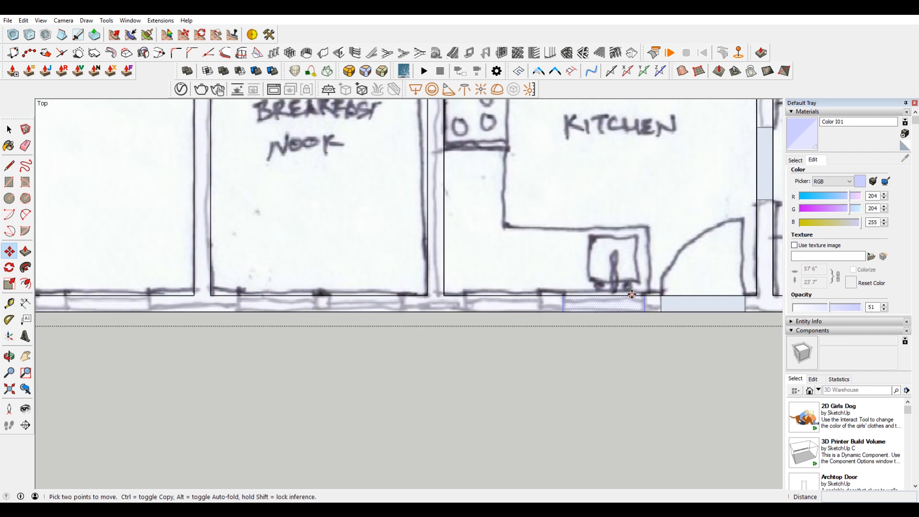
pyautogui.scroll(3, 647, 290)
pyautogui.keyDown('ctrl'); pyautogui.click(643, 296); pyautogui.keyUp('ctrl')
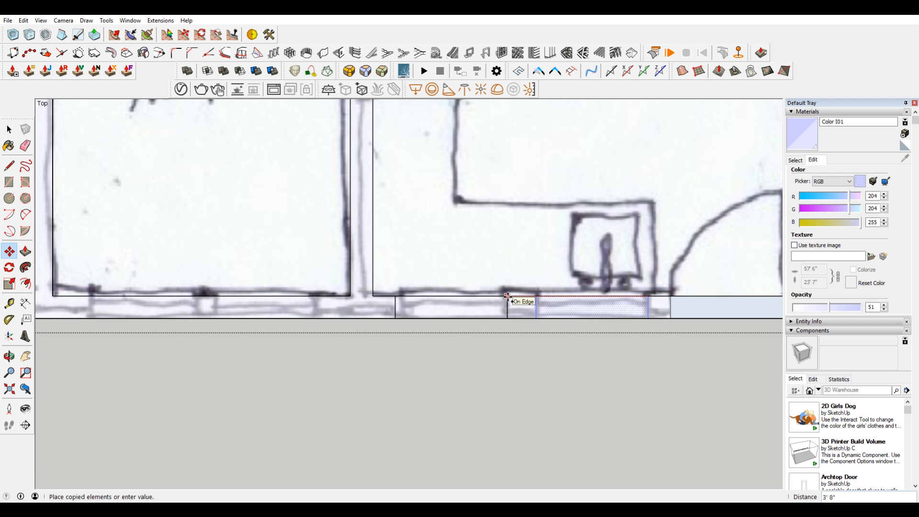
pyautogui.press('Escape')
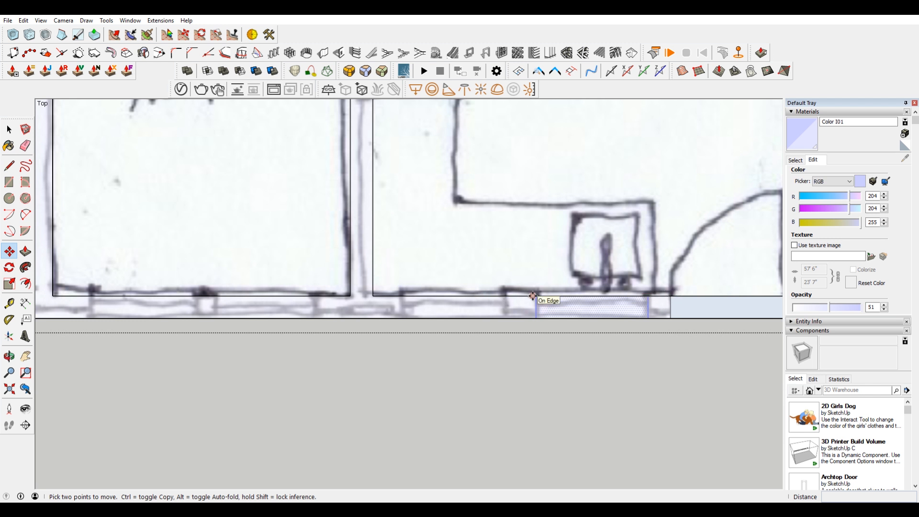
pyautogui.click(648, 295)
pyautogui.press('ctrl')
pyautogui.click(511, 295)
pyautogui.keyDown('shift'); pyautogui.moveTo(511, 295); pyautogui.dragTo(601, 318, button='middle'); pyautogui.keyUp('shift')
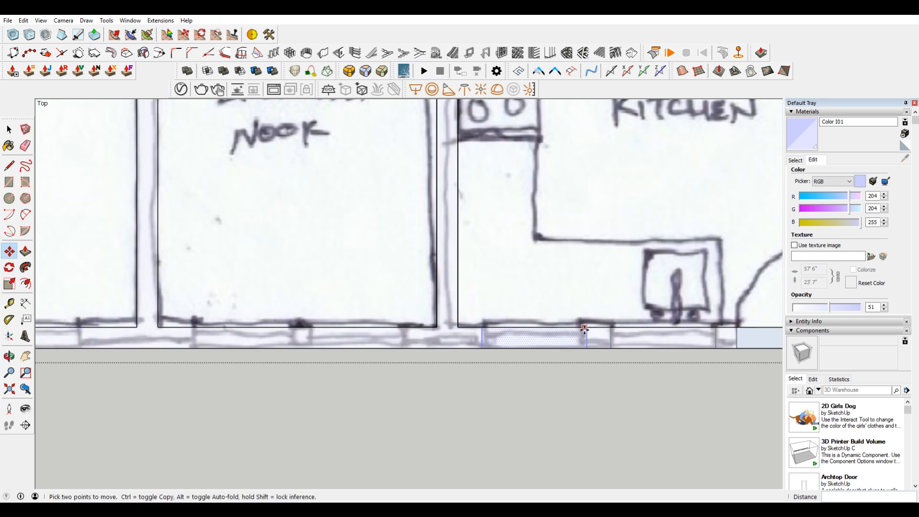
# Step: Copy the kitchen window's edges twice along the outer wall onto the breakfast nook's two sketched windows
pyautogui.scroll(-2, 588, 329)
pyautogui.click(587, 328)
pyautogui.click(469, 324)
pyautogui.click(467, 328)
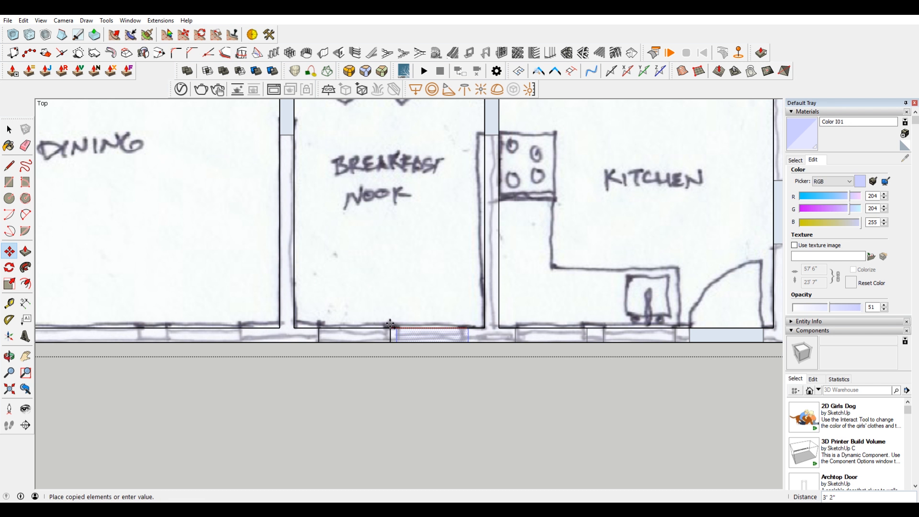
pyautogui.keyDown('shift'); pyautogui.moveTo(386, 323); pyautogui.dragTo(554, 326, button='middle'); pyautogui.keyUp('shift')
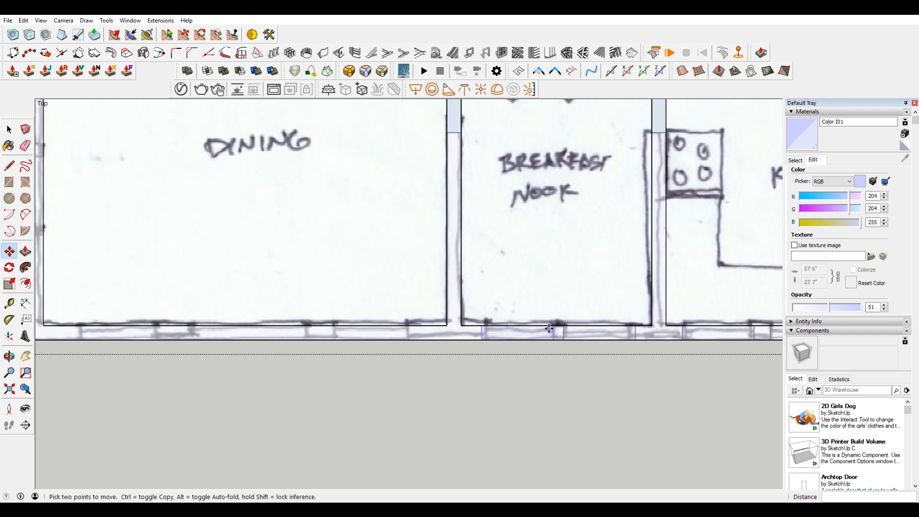
# Step: Copy the nook window's edges about 6' along the wall to the first dining window, and about 3' 11" further for the second
pyautogui.press('ctrl')
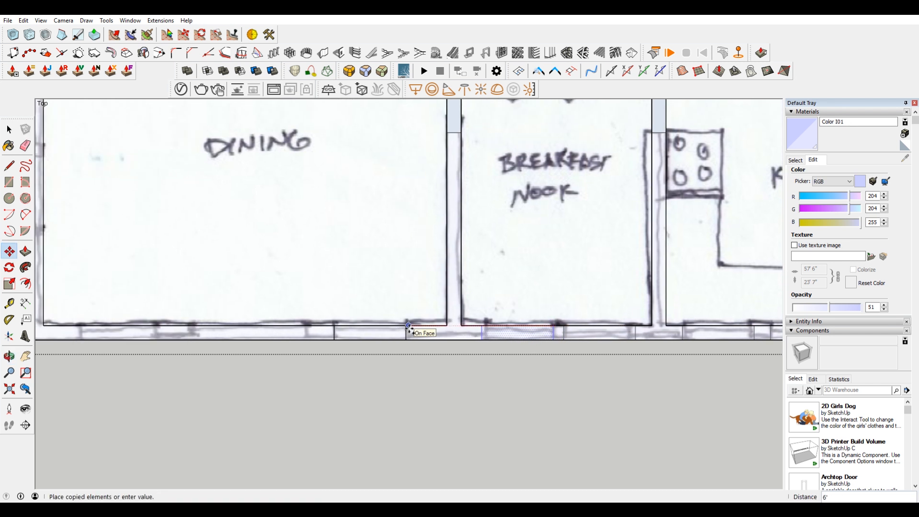
pyautogui.click(409, 327)
pyautogui.click(409, 327)
pyautogui.press('ctrl')
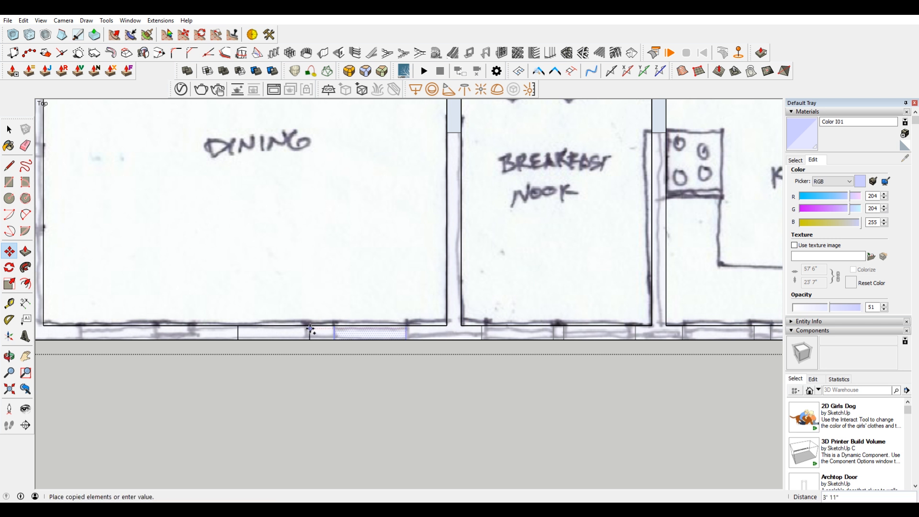
pyautogui.press('Escape')
pyautogui.keyDown('shift'); pyautogui.moveTo(294, 414); pyautogui.dragTo(391, 422, button='middle'); pyautogui.keyUp('shift')
# Step: Widen the dining room's middle window by moving its far edge about 1' 8" outward to the sketched jamb
pyautogui.press('space')
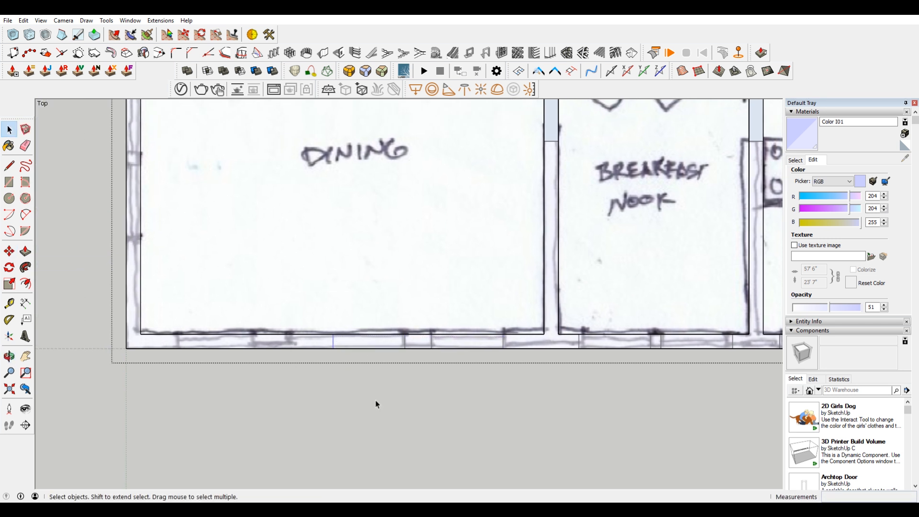
pyautogui.press('m')
pyautogui.click(321, 312)
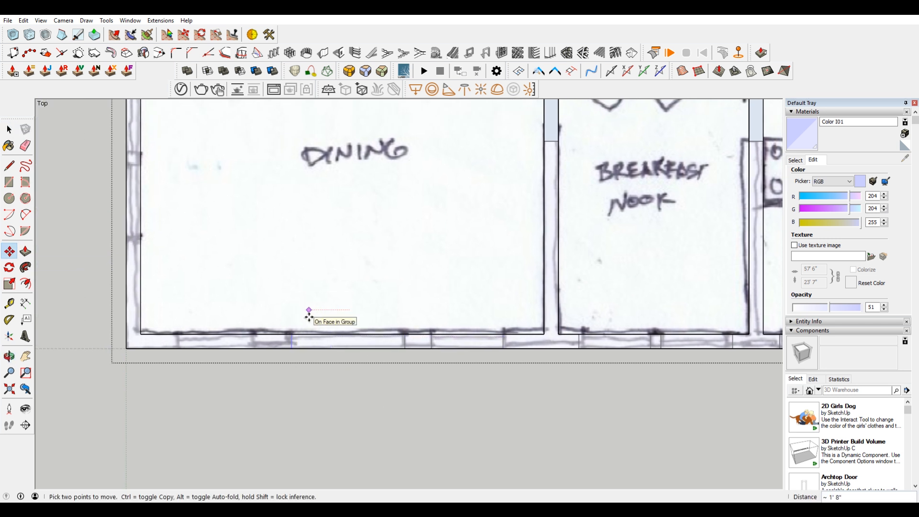
pyautogui.click(278, 313)
# Step: Copy both edges of the widened middle dining window about 6' 1" along the wall toward the third sketched window
pyautogui.press('space')
pyautogui.moveTo(271, 294); pyautogui.dragTo(417, 386)
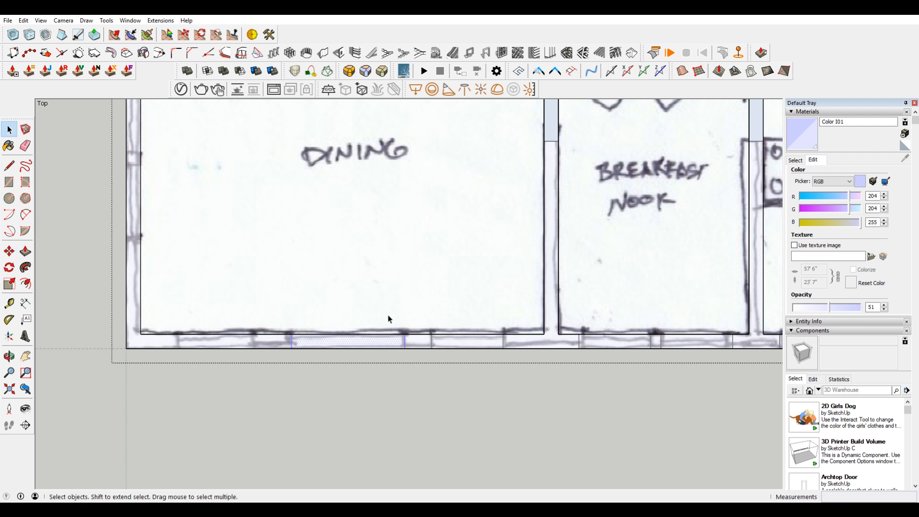
pyautogui.press('m')
pyautogui.click(403, 338)
pyautogui.press('ctrl')
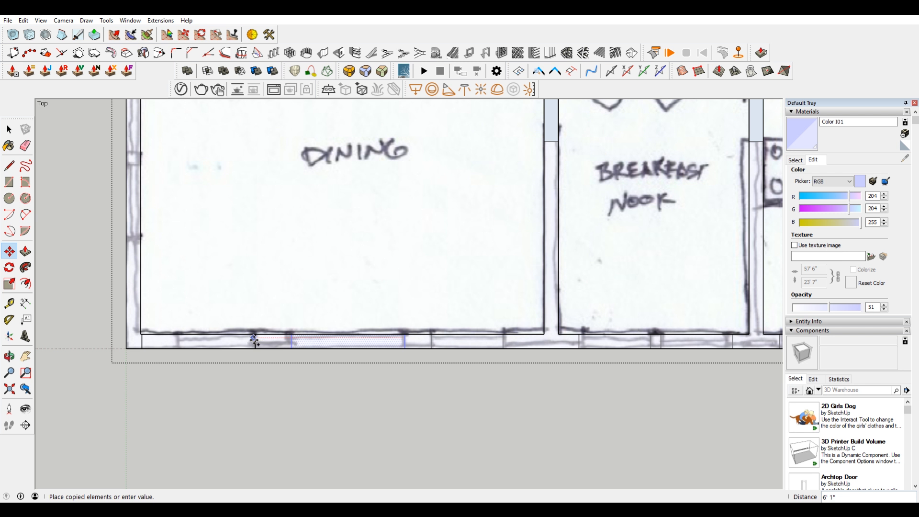
pyautogui.click(254, 339)
pyautogui.press('space')
pyautogui.scroll(3, 144, 345)
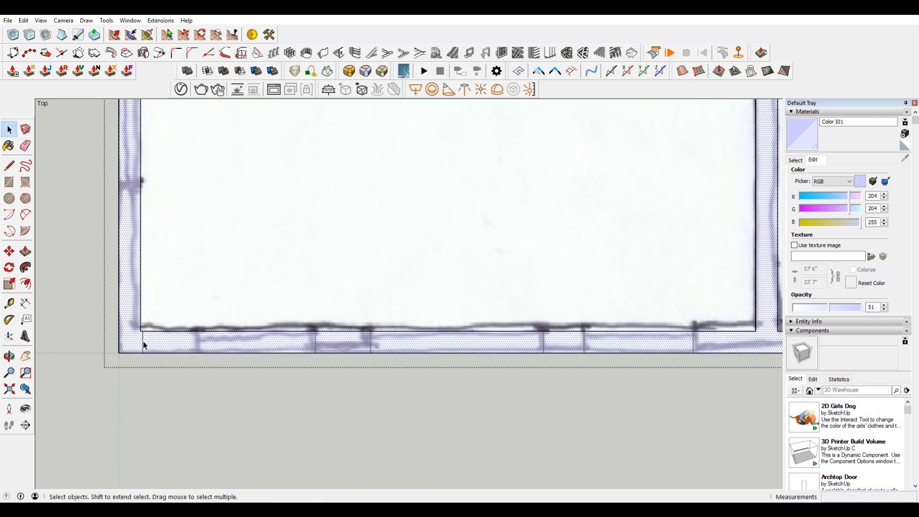
pyautogui.click(144, 345)
pyautogui.click(165, 361)
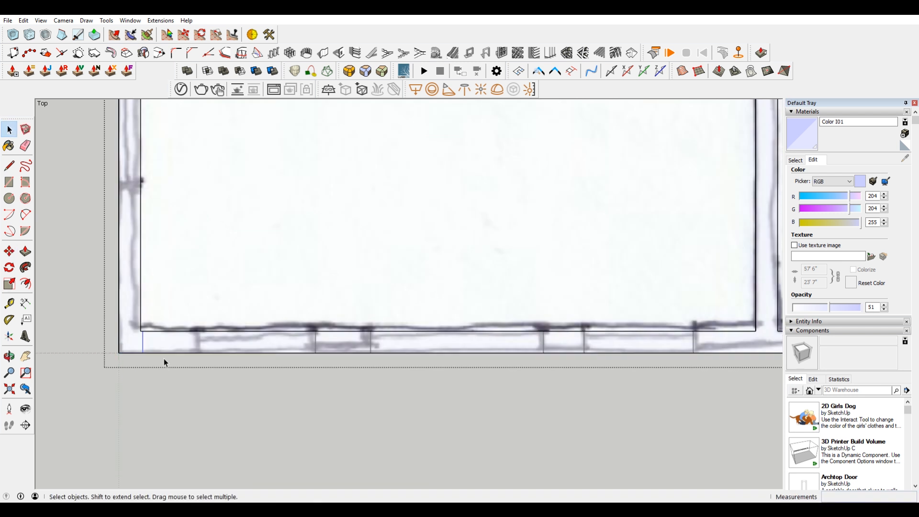
pyautogui.press('m')
pyautogui.click(160, 341)
pyautogui.press('Escape')
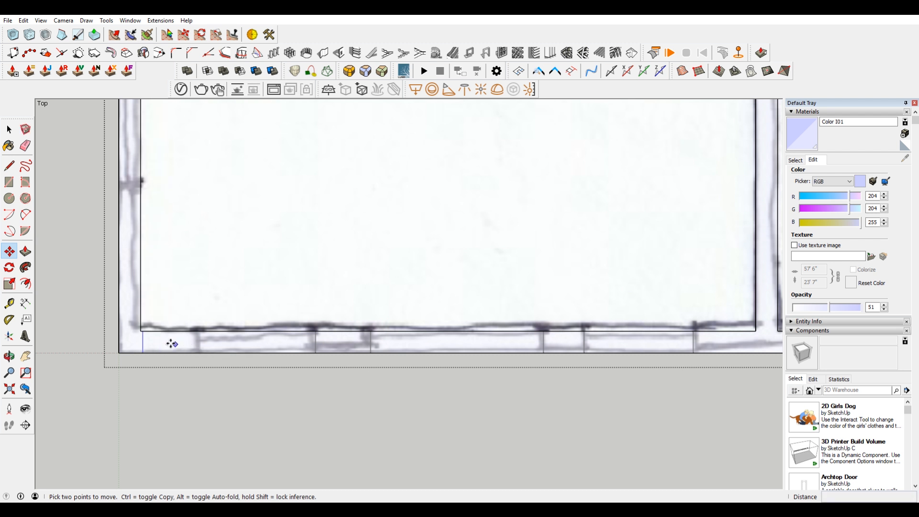
# Step: Delete the third dining window's misplaced outer edge and copy its remaining edge along the wall to the sketched outer jamb
pyautogui.scroll(2, 139, 339)
pyautogui.press('space')
pyautogui.click(146, 343)
pyautogui.scroll(2, 146, 324)
pyautogui.click(200, 440)
pyautogui.scroll(-3, 206, 304)
pyautogui.moveTo(355, 276); pyautogui.dragTo(420, 393)
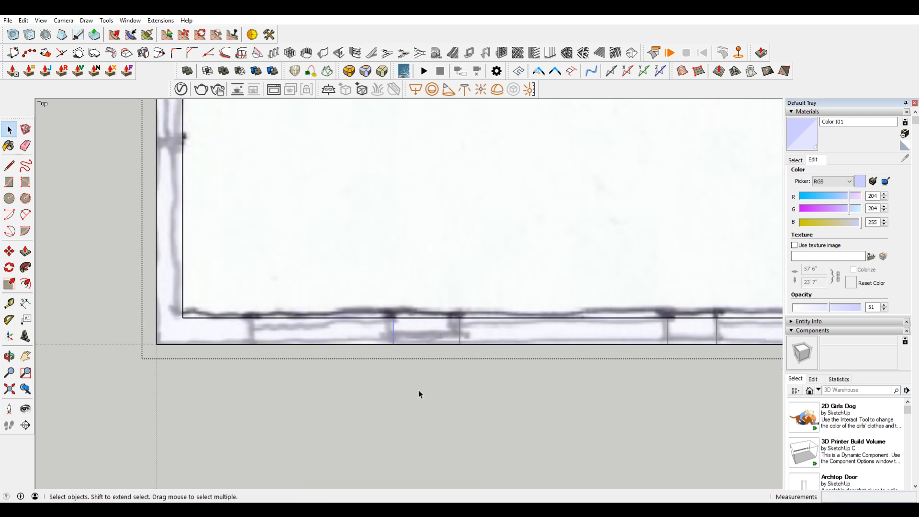
pyautogui.press('m')
pyautogui.click(408, 261)
pyautogui.click(267, 264)
# Step: Draw a 7" line across the top of the dining room's side wall, just above the room's corner
pyautogui.scroll(-5, 326, 304)
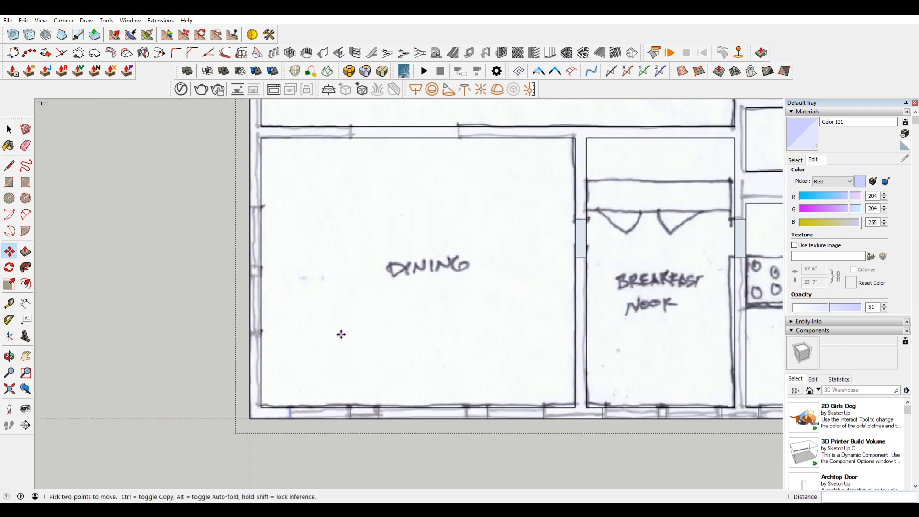
pyautogui.scroll(1, 310, 333)
pyautogui.scroll(1, 264, 355)
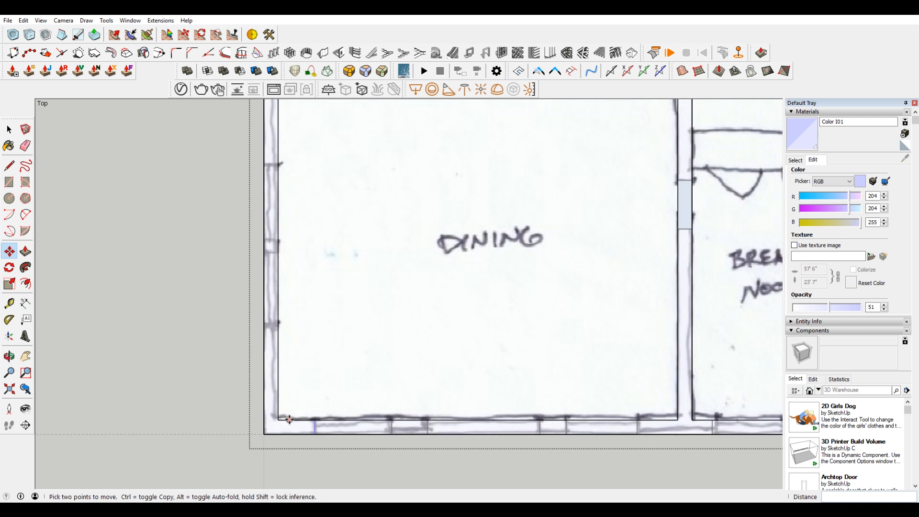
pyautogui.scroll(1, 287, 418)
pyautogui.press('l')
pyautogui.click(276, 421)
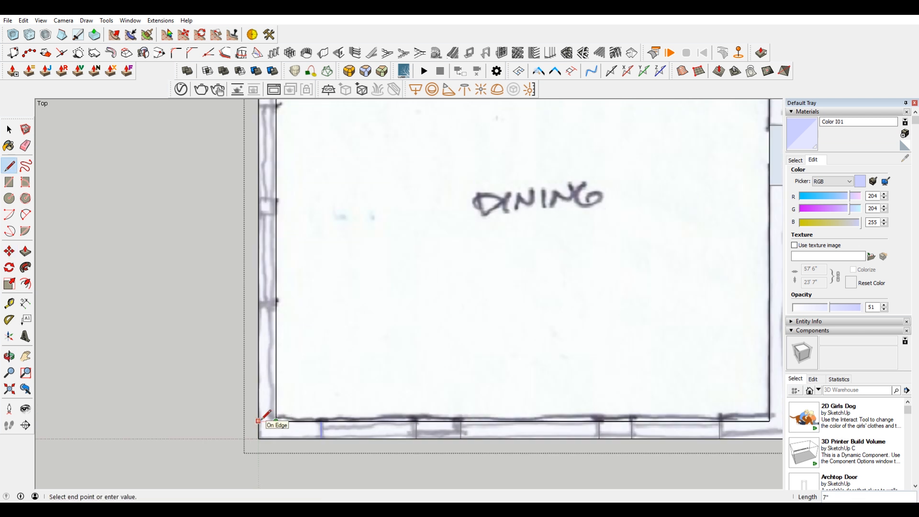
pyautogui.press('Escape')
pyautogui.click(276, 376)
pyautogui.click(259, 375)
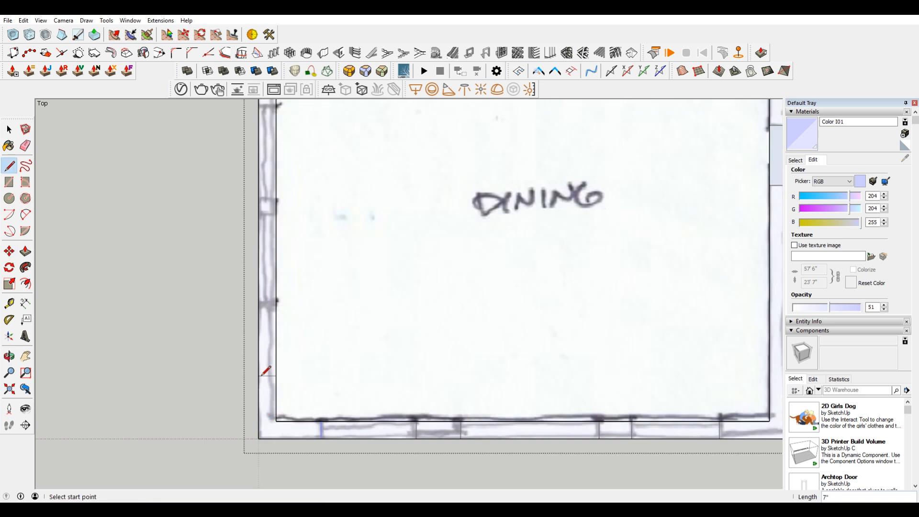
# Step: Move the line to the dining room's inner corner and copy it about 3' 11" up the side wall to the first window mark
pyautogui.press('space')
pyautogui.press('m')
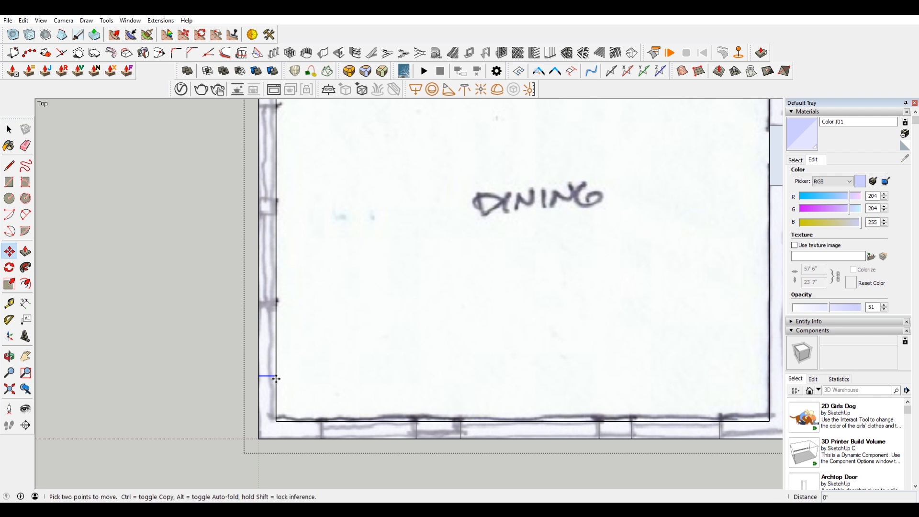
pyautogui.click(276, 375)
pyautogui.press('ctrl')
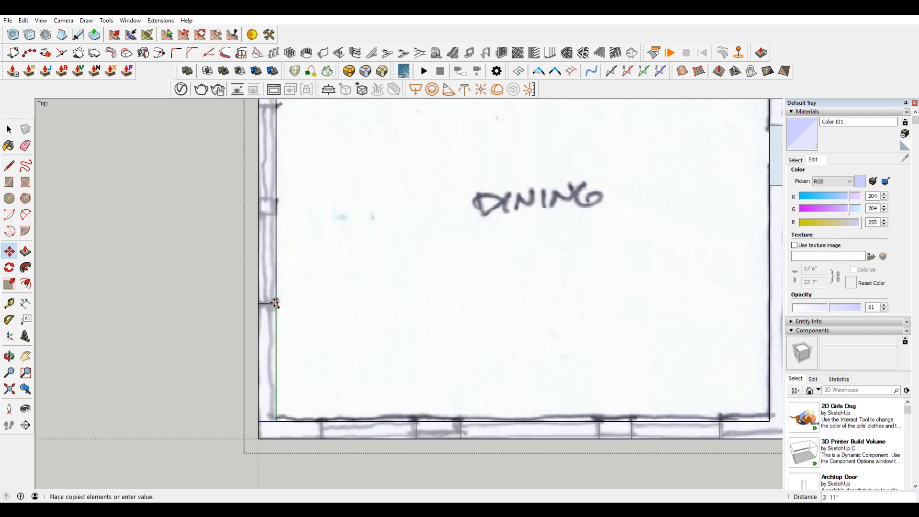
pyautogui.click(276, 302)
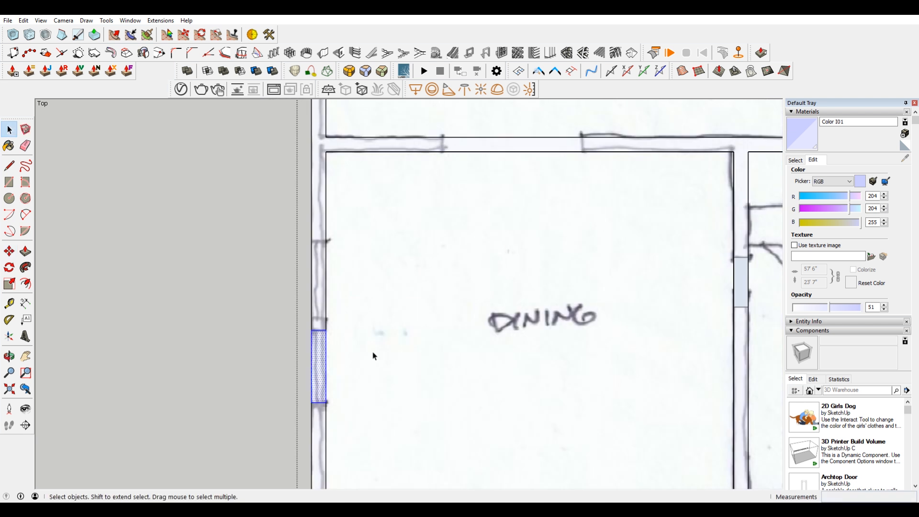
# Step: Copy the dining side window's edges and face about 3' 6" along the side wall to the second sketched window
pyautogui.press('m')
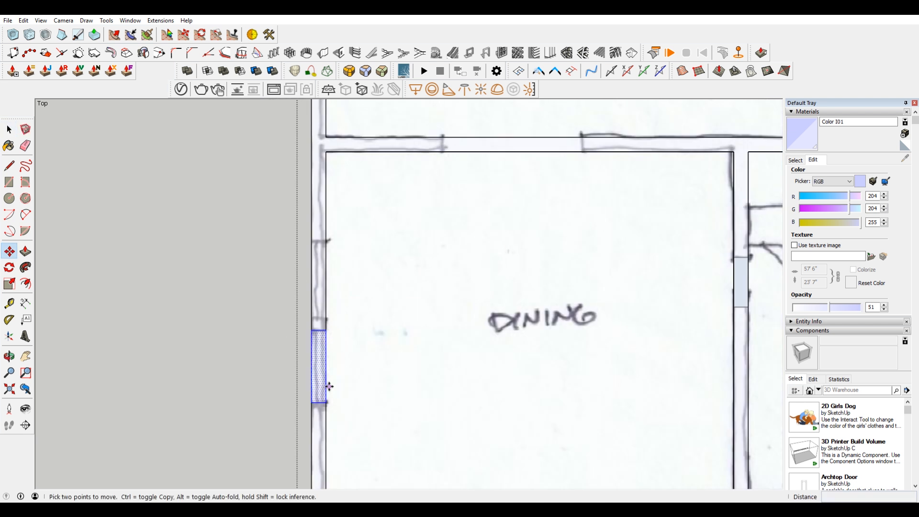
pyautogui.click(327, 403)
pyautogui.press('ctrl')
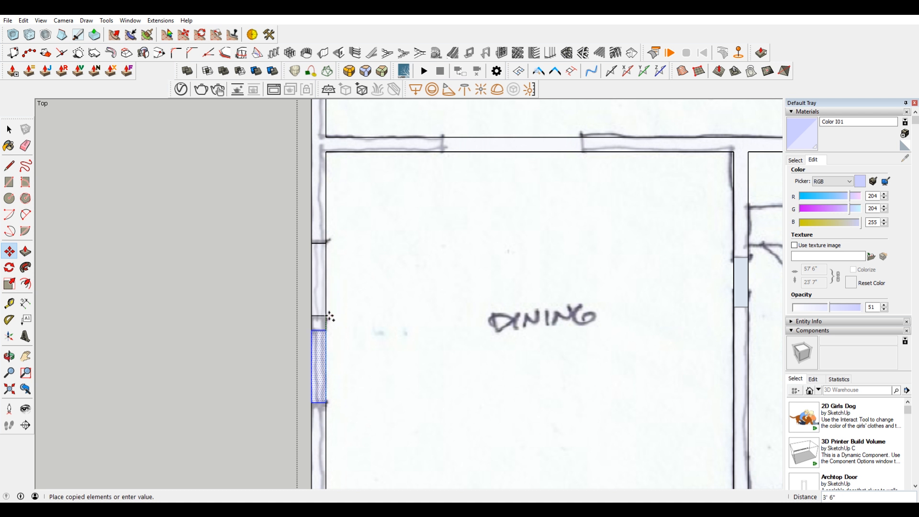
pyautogui.click(322, 316)
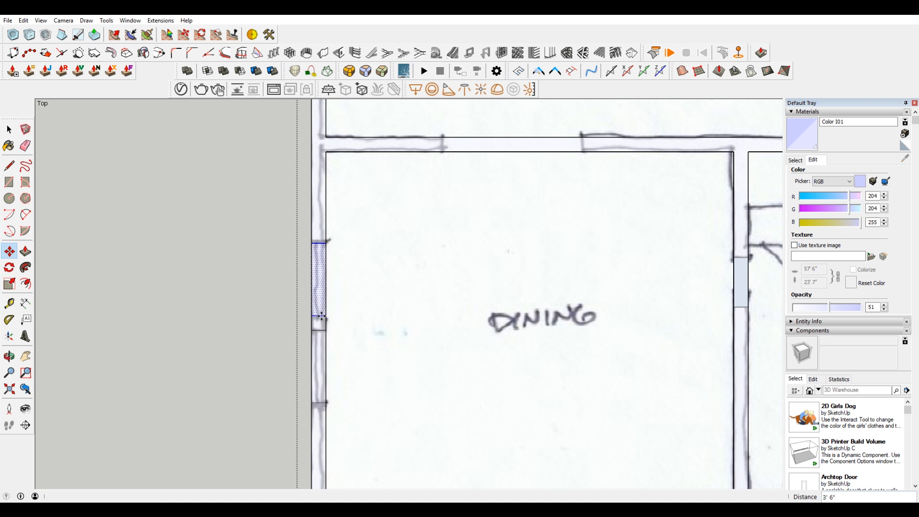
# Step: Draw a line across the side wall of the room beyond the dining room, at the sketched window mark
pyautogui.scroll(-2, 351, 245)
pyautogui.keyDown('shift'); pyautogui.moveTo(363, 233); pyautogui.dragTo(418, 384, button='middle'); pyautogui.keyUp('shift')
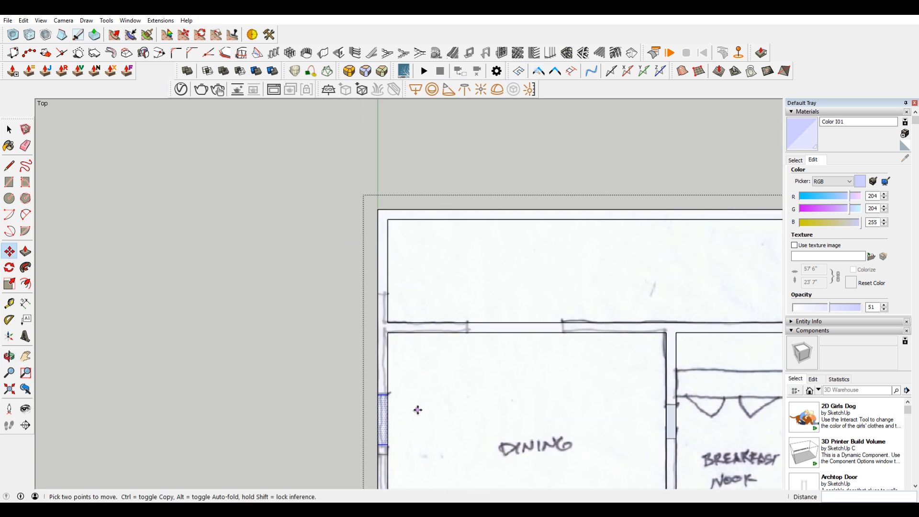
pyautogui.scroll(4, 398, 384)
pyautogui.scroll(-4, 399, 384)
pyautogui.keyDown('shift'); pyautogui.moveTo(379, 243); pyautogui.dragTo(199, 243, button='middle'); pyautogui.keyUp('shift')
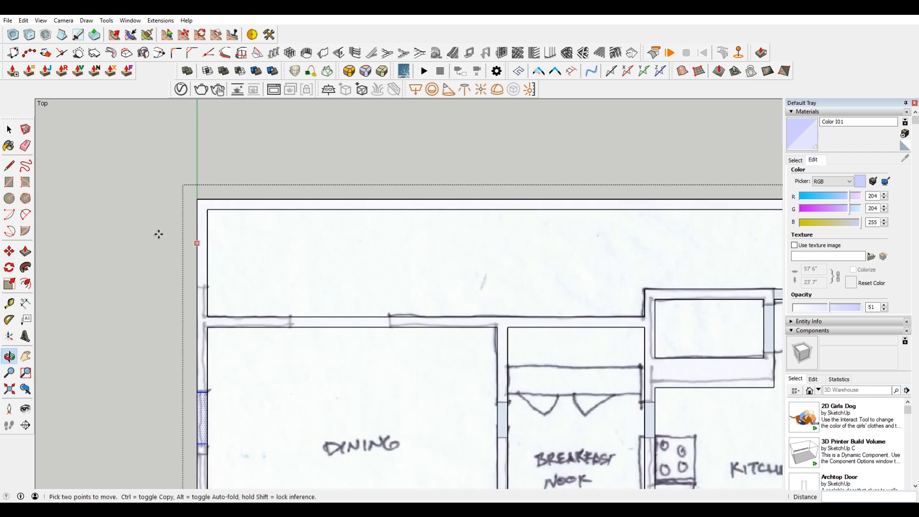
pyautogui.scroll(2, 185, 284)
pyautogui.press('l')
pyautogui.click(212, 287)
pyautogui.click(200, 288)
# Step: Draw a 7" line across the outer wall's thickness from the inside corner beside the sketched exterior door
pyautogui.scroll(-2, 236, 263)
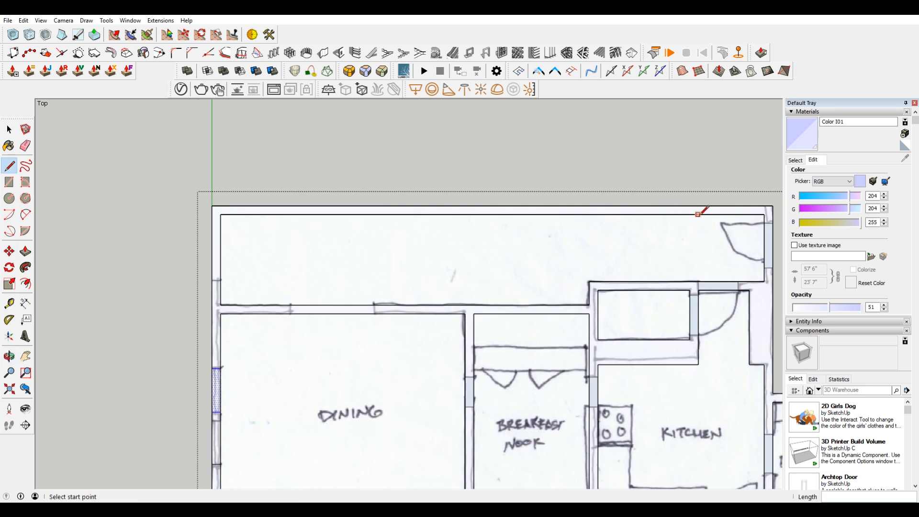
pyautogui.scroll(2, 764, 214)
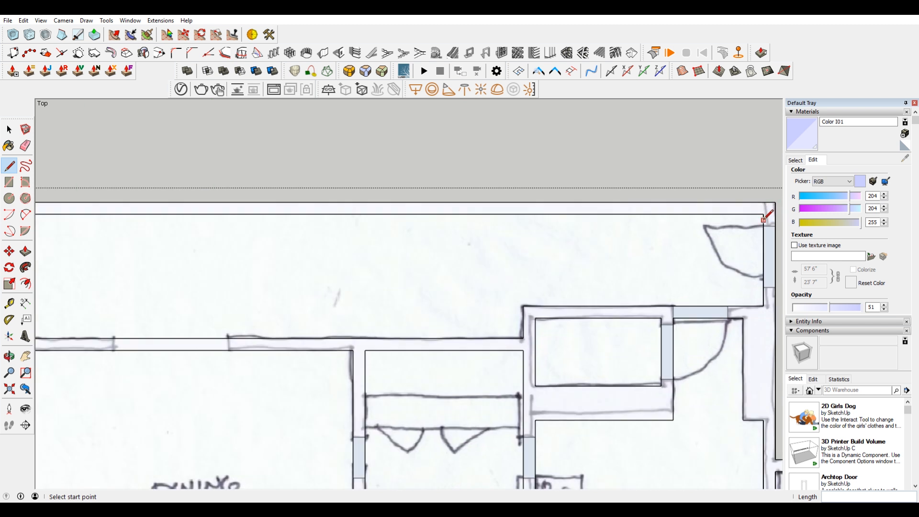
pyautogui.click(764, 214)
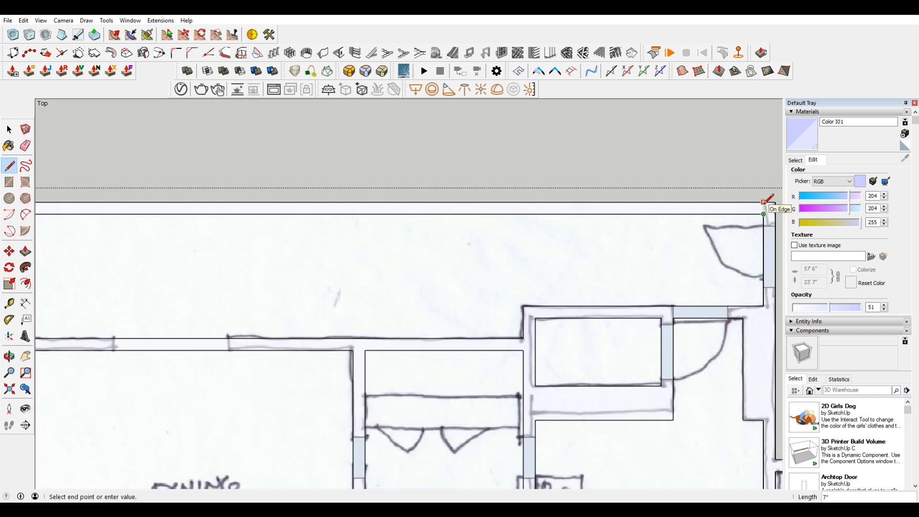
pyautogui.press('space')
# Step: Draw a horizontal sill line about 20' 8" long across the window outlines on the long outer wall's outside face
pyautogui.scroll(-2, 434, 250)
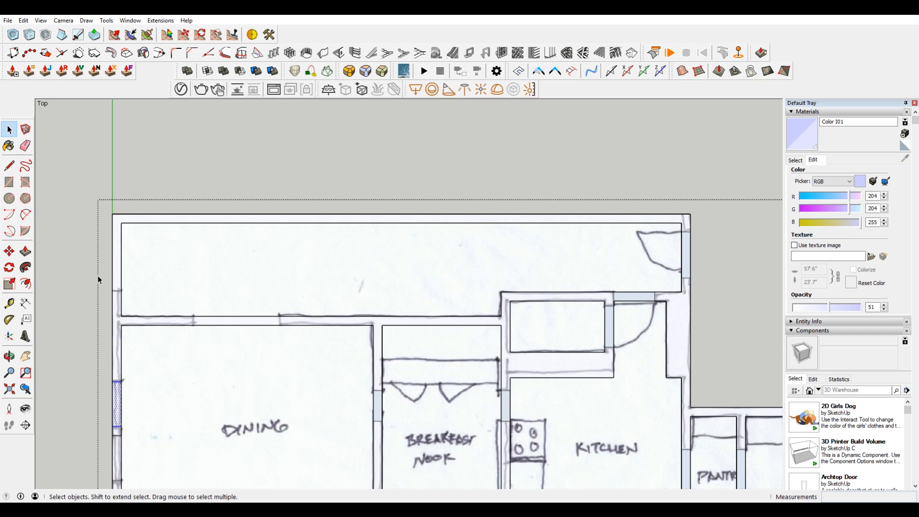
pyautogui.moveTo(232, 301); pyautogui.dragTo(677, 339, button='middle')
pyautogui.scroll(2, 683, 304)
pyautogui.scroll(1, 681, 300)
pyautogui.scroll(-2, 681, 301)
pyautogui.scroll(1, 694, 365)
pyautogui.press('l')
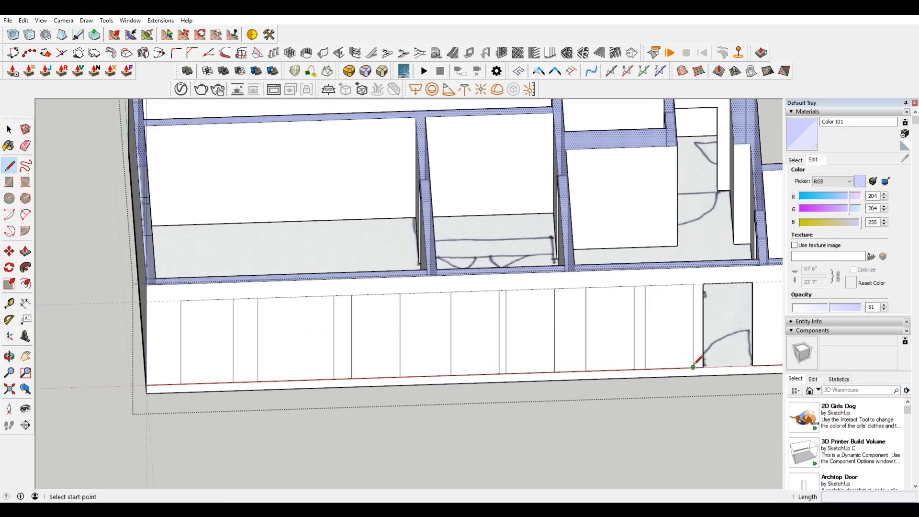
pyautogui.click(693, 367)
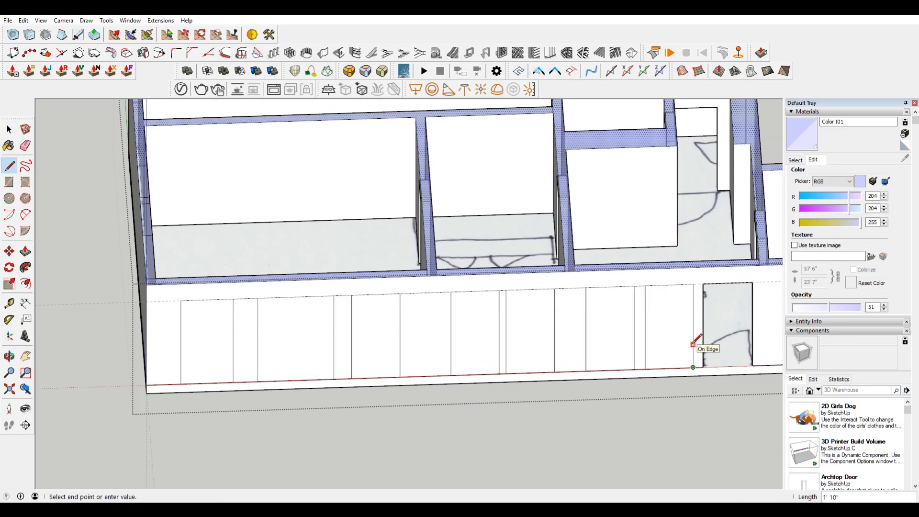
pyautogui.click(693, 344)
pyautogui.click(693, 336)
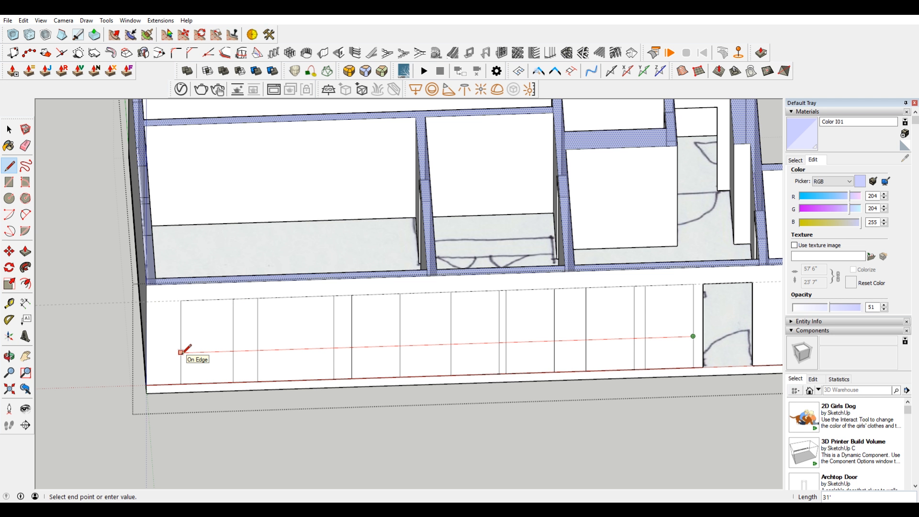
pyautogui.click(353, 346)
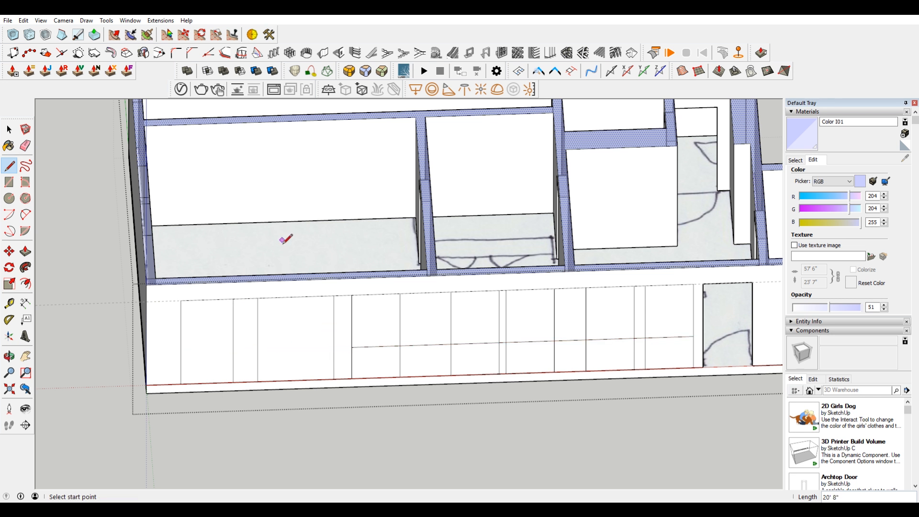
# Step: Erase the vertical marks below the sill line and the line segments between the five window outlines
pyautogui.press('space')
pyautogui.press('e')
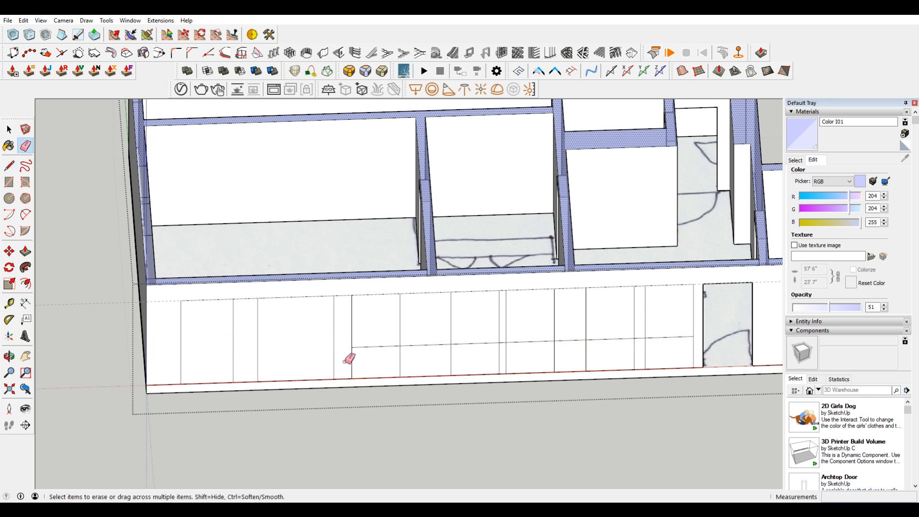
pyautogui.moveTo(350, 358); pyautogui.dragTo(692, 348)
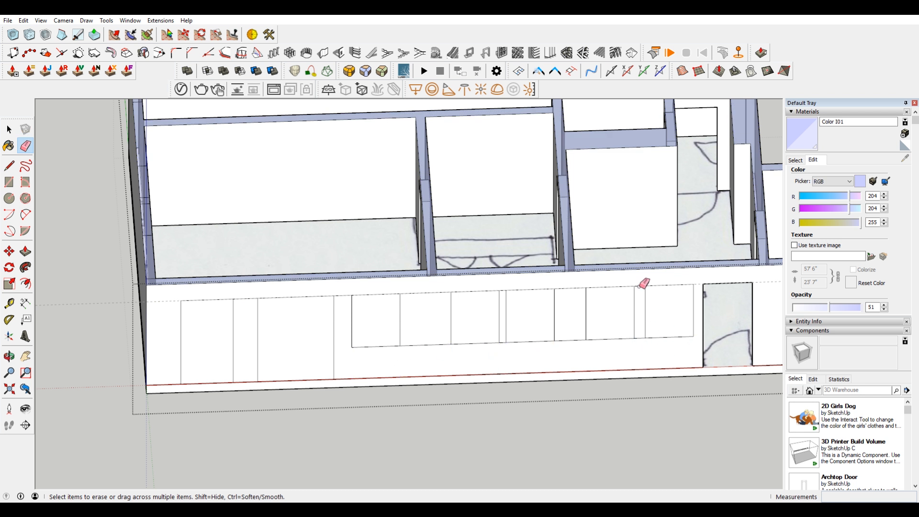
pyautogui.moveTo(640, 282)
pyautogui.mouseDown()
pyautogui.moveTo(636, 332)
pyautogui.moveTo(607, 355)
pyautogui.moveTo(502, 288)
pyautogui.moveTo(507, 334)
pyautogui.moveTo(447, 351)
pyautogui.moveTo(422, 307)
pyautogui.moveTo(430, 331)
pyautogui.mouseUp()
pyautogui.moveTo(352, 326)
pyautogui.mouseDown(button='middle')
pyautogui.moveTo(680, 338)
pyautogui.moveTo(400, 241)
pyautogui.moveTo(501, 287)
pyautogui.mouseUp(button='middle')
pyautogui.press('space')
pyautogui.press('Delete')
pyautogui.click(554, 290)
pyautogui.press('Delete')
# Step: Erase the leftover vertical marks on the inside face of the long outer wall
pyautogui.press('Delete')
pyautogui.moveTo(581, 292); pyautogui.dragTo(650, 297, button='middle')
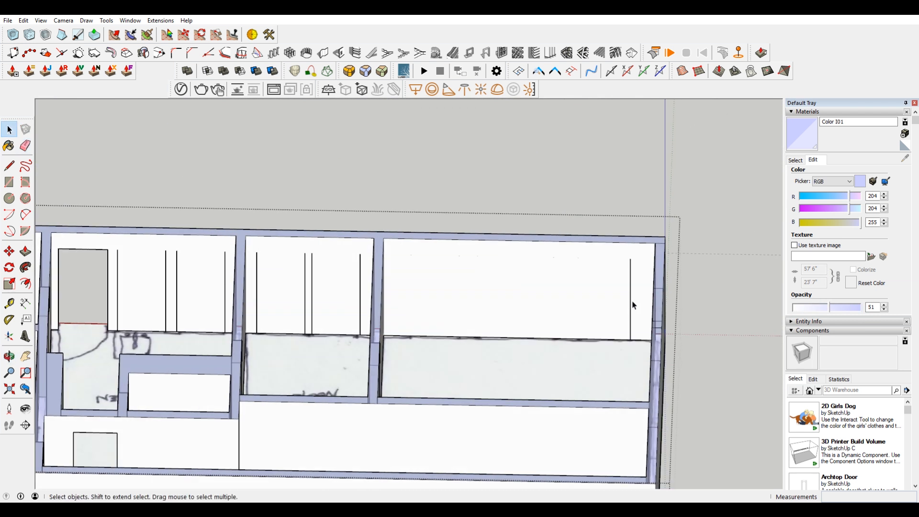
pyautogui.press('Delete')
pyautogui.click(257, 264)
pyautogui.press('Delete')
pyautogui.press('e')
pyautogui.moveTo(114, 277); pyautogui.dragTo(367, 282)
# Step: Push the two full-height outlines and the window outline nearest them through the long outer wall's thickness
pyautogui.moveTo(582, 308); pyautogui.dragTo(91, 301, button='middle')
pyautogui.moveTo(517, 335); pyautogui.dragTo(473, 342, button='middle')
pyautogui.press('p')
pyautogui.keyDown('shift'); pyautogui.moveTo(413, 428); pyautogui.dragTo(426, 372, button='middle'); pyautogui.keyUp('shift')
pyautogui.click(423, 381)
pyautogui.click(402, 359)
pyautogui.doubleClick(345, 409)
pyautogui.click(481, 352)
pyautogui.click(482, 351)
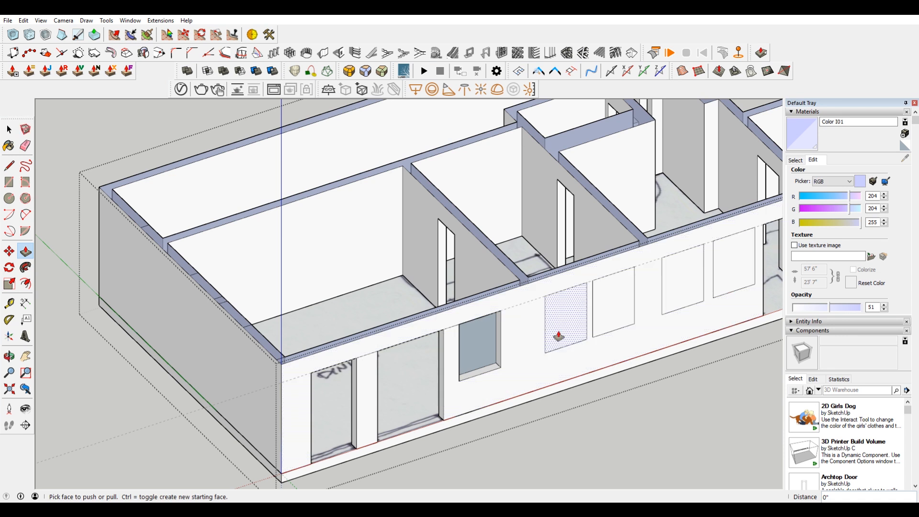
# Step: Push the remaining four window outlines into the long outer wall by the same depth
pyautogui.scroll(2, 550, 322)
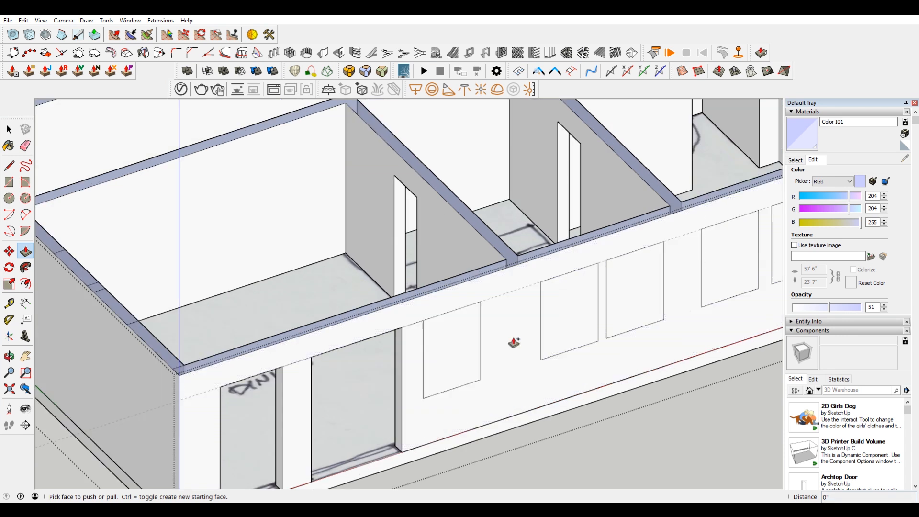
pyautogui.doubleClick(567, 335)
pyautogui.doubleClick(631, 312)
pyautogui.scroll(-3, 690, 311)
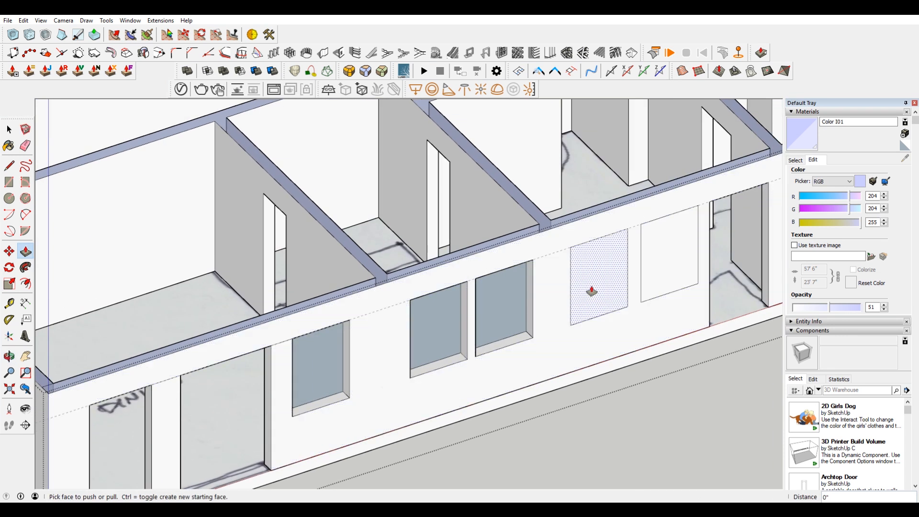
pyautogui.doubleClick(591, 287)
pyautogui.doubleClick(670, 269)
# Step: Remove the leftover faces closing off the five window openings in the long outer wall
pyautogui.moveTo(703, 283); pyautogui.dragTo(107, 389, button='middle')
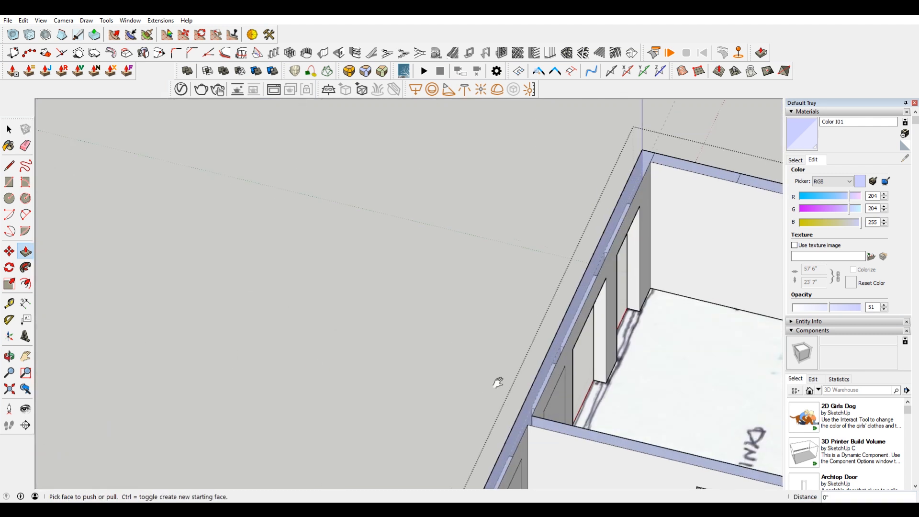
pyautogui.keyDown('shift'); pyautogui.moveTo(496, 381); pyautogui.dragTo(408, 209, button='middle'); pyautogui.keyUp('shift')
pyautogui.moveTo(404, 345); pyautogui.dragTo(488, 353, button='middle')
pyautogui.press('space')
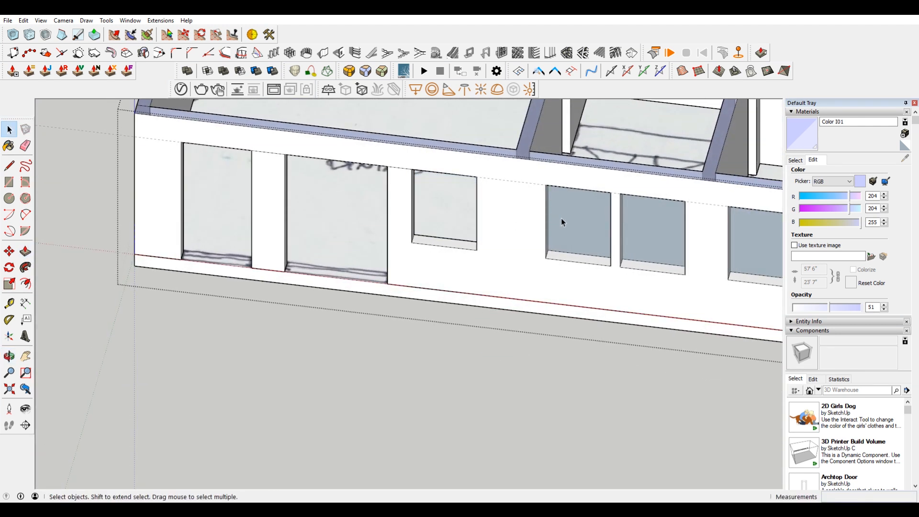
pyautogui.moveTo(652, 225); pyautogui.dragTo(271, 412, button='middle')
pyautogui.scroll(5, 270, 411)
pyautogui.scroll(3, 268, 409)
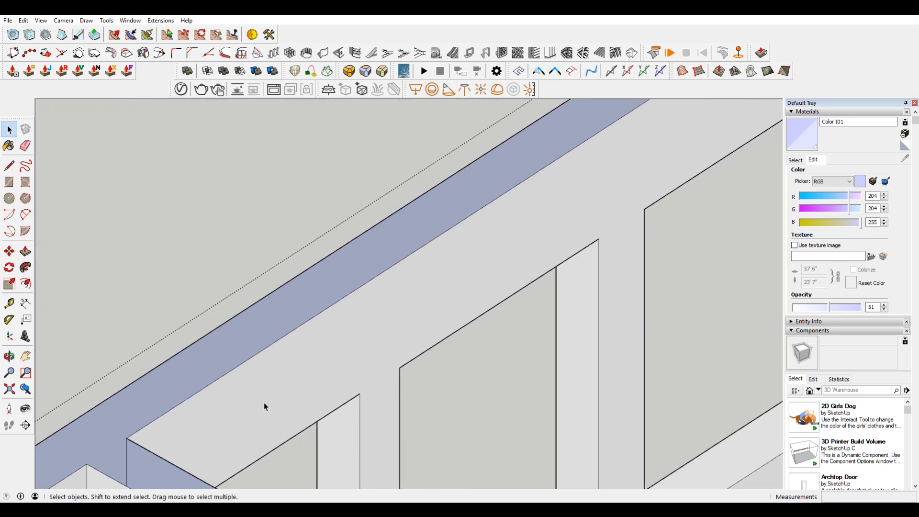
pyautogui.scroll(-2, 265, 407)
pyautogui.scroll(3, 353, 394)
pyautogui.moveTo(353, 394); pyautogui.dragTo(506, 343, button='middle')
pyautogui.scroll(-3, 365, 329)
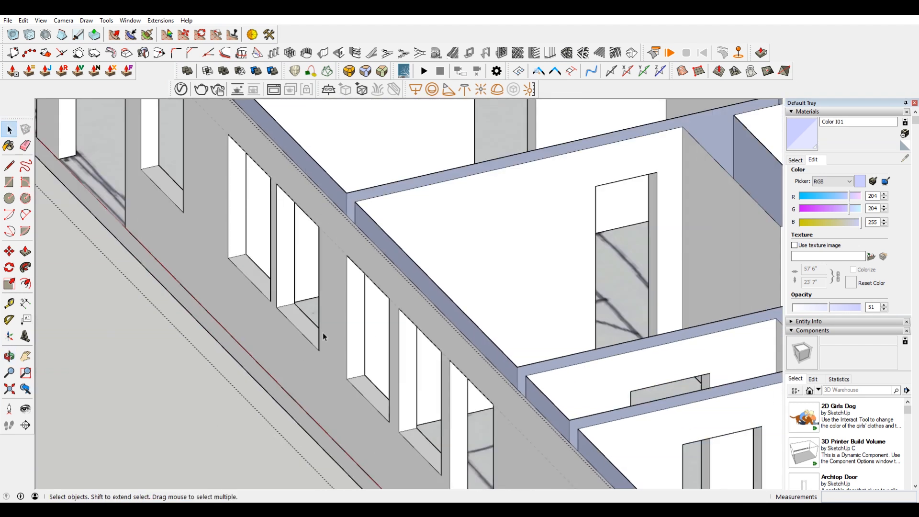
# Step: Draw a horizontal line at header height on the dining side wall's outside face, starting from the corner with the long wall
pyautogui.moveTo(322, 334); pyautogui.dragTo(617, 322, button='middle')
pyautogui.scroll(-4, 566, 316)
pyautogui.keyDown('shift'); pyautogui.moveTo(247, 347); pyautogui.dragTo(583, 395, button='middle'); pyautogui.keyUp('shift')
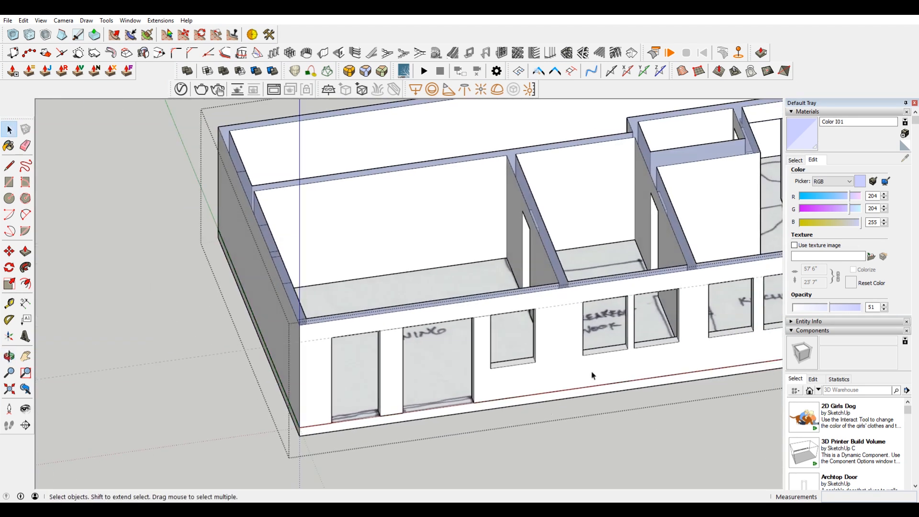
pyautogui.moveTo(351, 355); pyautogui.dragTo(539, 365, button='middle')
pyautogui.scroll(2, 339, 371)
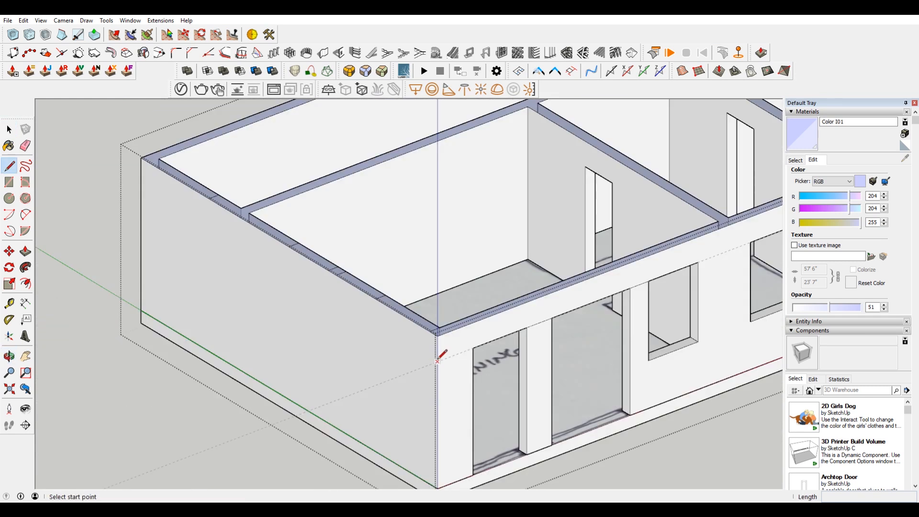
pyautogui.click(437, 361)
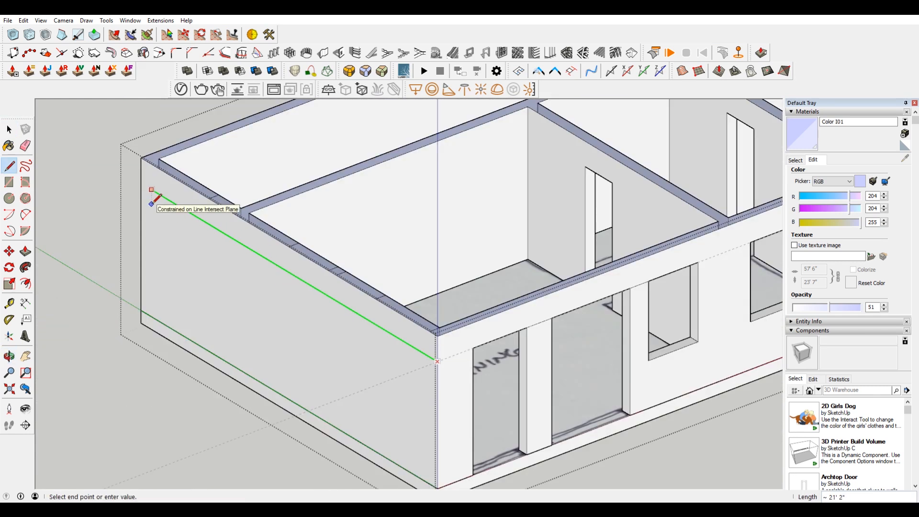
pyautogui.click(239, 242)
pyautogui.moveTo(246, 237); pyautogui.dragTo(430, 360, button='middle')
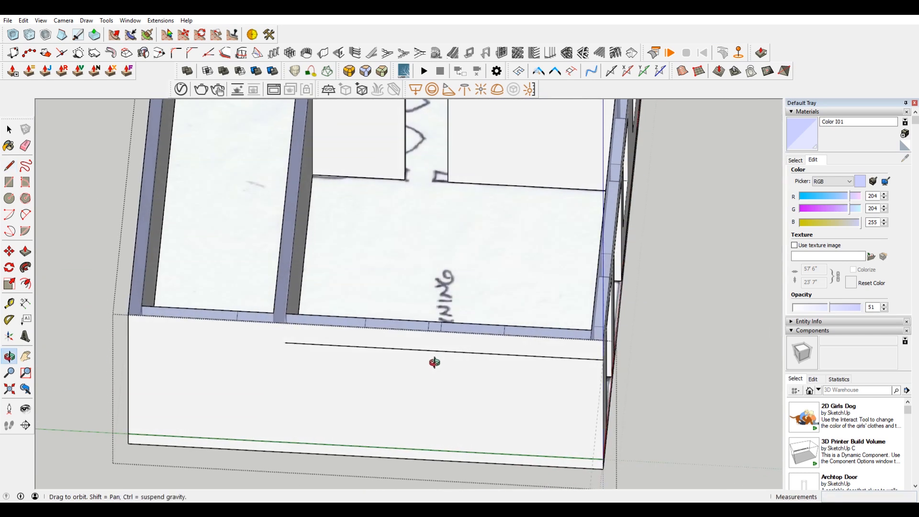
pyautogui.moveTo(512, 344)
pyautogui.mouseDown(button='middle')
pyautogui.moveTo(466, 349)
pyautogui.moveTo(537, 455)
pyautogui.moveTo(472, 304)
pyautogui.moveTo(507, 349)
pyautogui.mouseUp(button='middle')
pyautogui.press('Escape')
# Step: Draw 8' vertical lines down the dining side wall's outside face from the three window marks nearest the corner
pyautogui.click(501, 340)
pyautogui.click(508, 452)
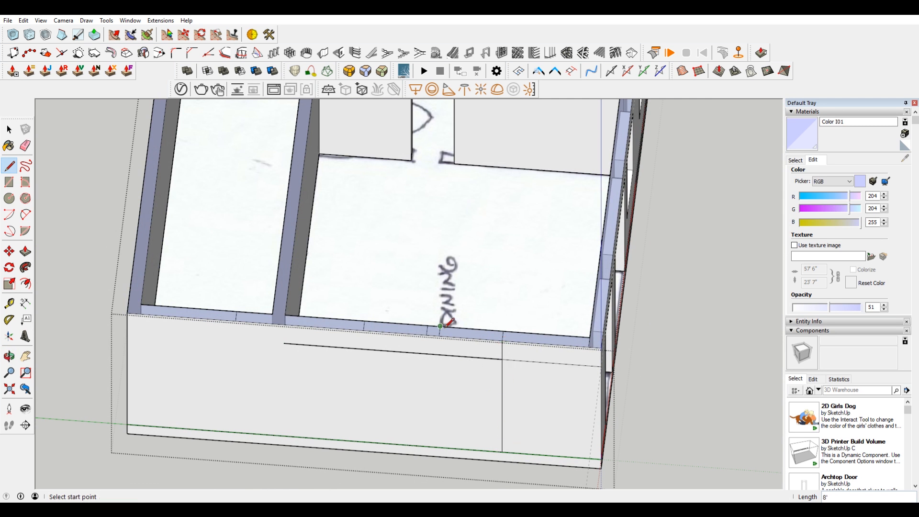
pyautogui.click(439, 336)
pyautogui.click(439, 447)
pyautogui.click(426, 335)
pyautogui.click(426, 446)
pyautogui.press('space')
pyautogui.click(228, 322)
pyautogui.scroll(3, 228, 314)
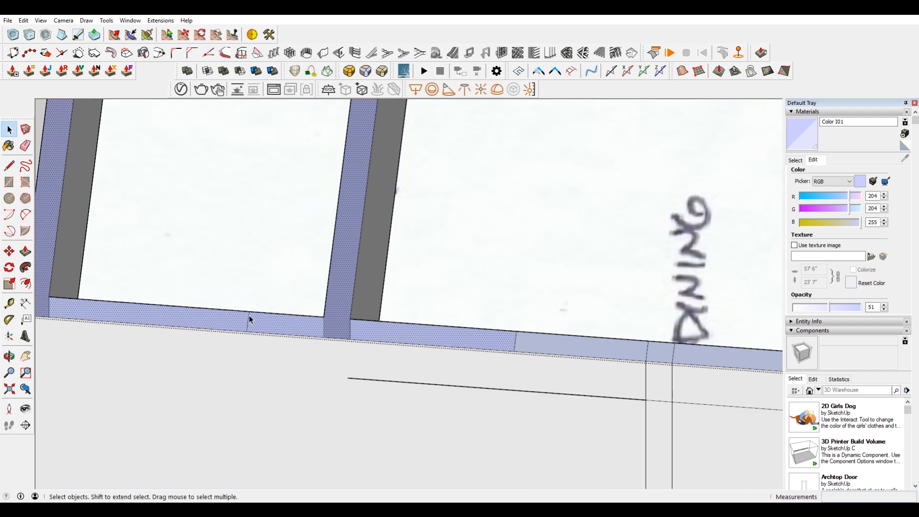
pyautogui.press('l')
pyautogui.click(248, 317)
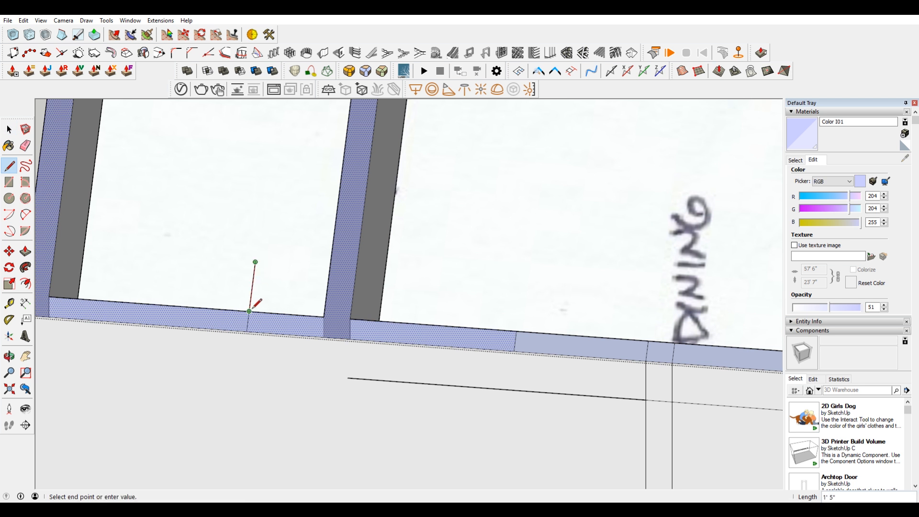
pyautogui.scroll(-3, 270, 330)
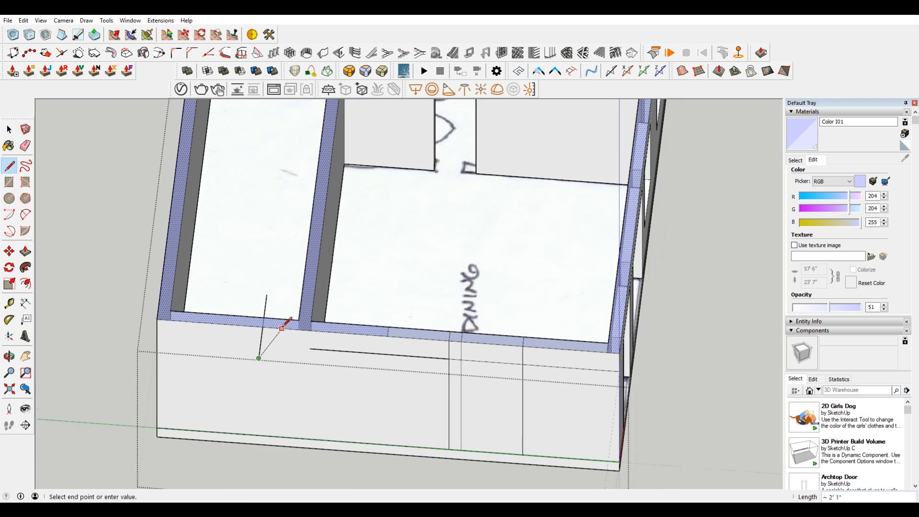
pyautogui.scroll(-5, 289, 319)
pyautogui.press('space')
# Step: Try to draw a line across the outer wall at the inside corner beside the sketched exterior door, and undo it
pyautogui.press('o')
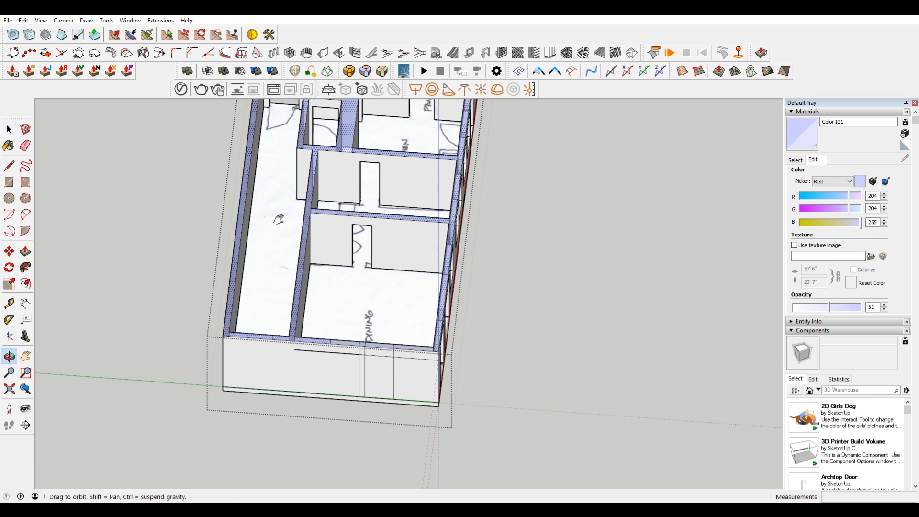
pyautogui.keyDown('shift'); pyautogui.moveTo(278, 219); pyautogui.dragTo(298, 336, button='middle'); pyautogui.keyUp('shift')
pyautogui.scroll(6, 259, 185)
pyautogui.moveTo(336, 188); pyautogui.dragTo(347, 249, button='middle')
pyautogui.press('l')
pyautogui.click(262, 203)
pyautogui.click(212, 200)
pyautogui.press('space')
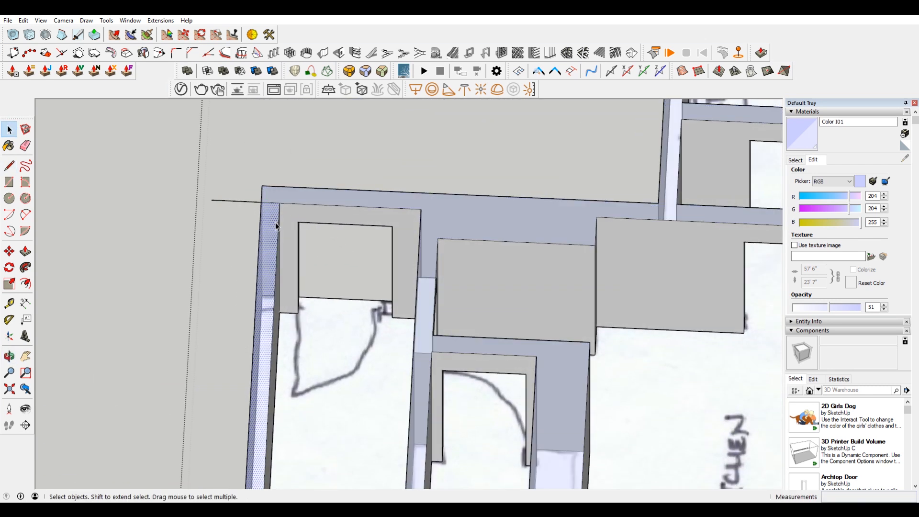
pyautogui.hotkey('ctrl', 'z')
# Step: Push the outer wall section between the exterior door corner and the side wall mark down to the floor, and undo the floor's erasure
pyautogui.press('p')
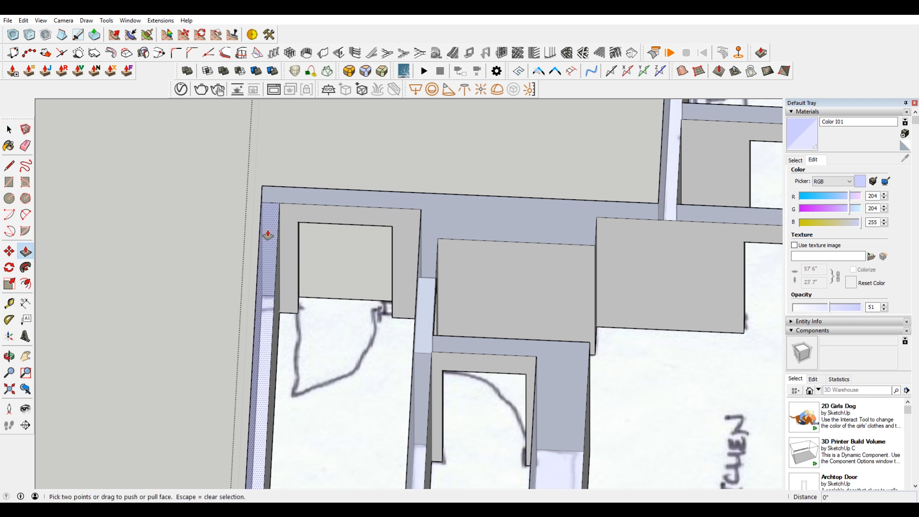
pyautogui.press('e')
pyautogui.scroll(-2, 240, 342)
pyautogui.scroll(-4, 237, 344)
pyautogui.moveTo(273, 385)
pyautogui.keyDown('shift'); pyautogui.mouseDown(button='middle')
pyautogui.moveTo(296, 375)
pyautogui.moveTo(402, 160)
pyautogui.mouseUp(button='middle'); pyautogui.keyUp('shift')
pyautogui.moveTo(384, 392); pyautogui.dragTo(370, 451)
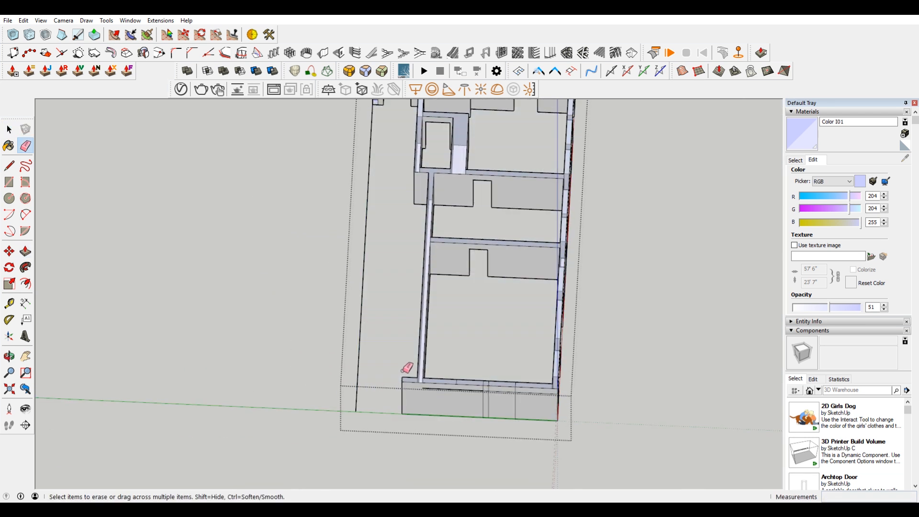
pyautogui.hotkey('ctrl', 'z')
# Step: Draw a vertical line down the dining side wall's outside face from the remaining window mark
pyautogui.scroll(4, 386, 411)
pyautogui.scroll(-3, 366, 349)
pyautogui.keyDown('shift'); pyautogui.moveTo(368, 203); pyautogui.dragTo(381, 370, button='middle'); pyautogui.keyUp('shift')
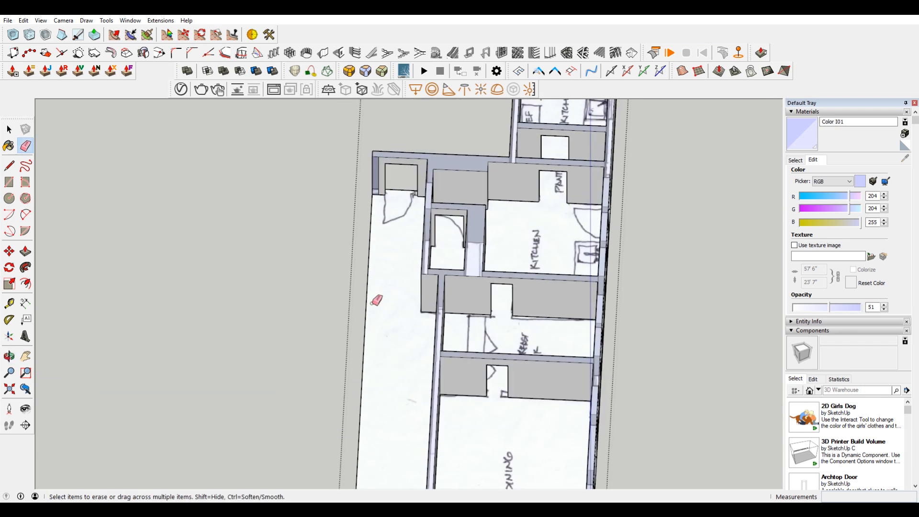
pyautogui.scroll(5, 392, 167)
pyautogui.scroll(-3, 397, 211)
pyautogui.scroll(-3, 401, 222)
pyautogui.moveTo(504, 276); pyautogui.dragTo(399, 211, button='middle')
pyautogui.keyDown('shift'); pyautogui.moveTo(349, 314); pyautogui.dragTo(502, 159, button='middle'); pyautogui.keyUp('shift')
pyautogui.scroll(3, 435, 285)
pyautogui.moveTo(421, 298)
pyautogui.mouseDown(button='middle')
pyautogui.moveTo(407, 299)
pyautogui.moveTo(427, 293)
pyautogui.mouseUp(button='middle')
pyautogui.scroll(3, 428, 296)
pyautogui.press('l')
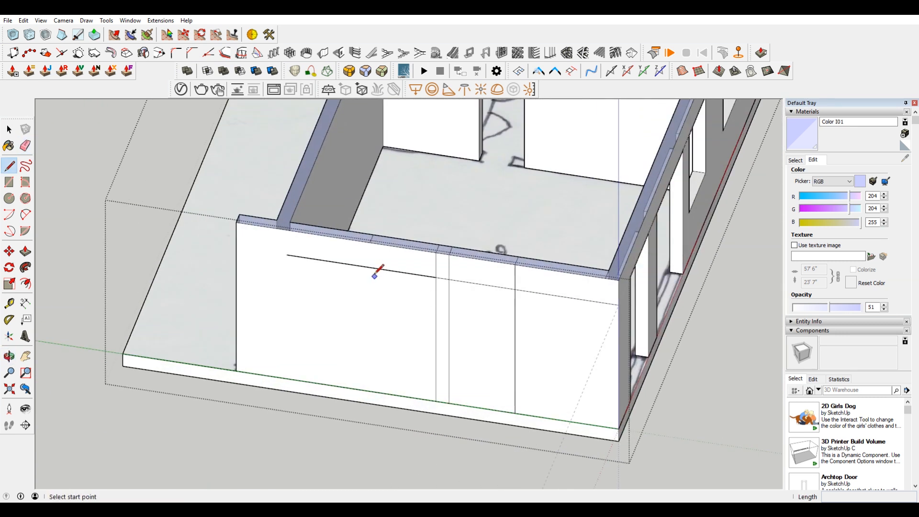
pyautogui.click(370, 242)
pyautogui.click(370, 386)
# Step: Draw a line about 12' 7" from the nearest window's sill to the wall corner and continue it along the side wall past the window marks
pyautogui.moveTo(386, 379)
pyautogui.mouseDown(button='middle')
pyautogui.moveTo(538, 391)
pyautogui.moveTo(590, 373)
pyautogui.mouseUp(button='middle')
pyautogui.click(742, 276)
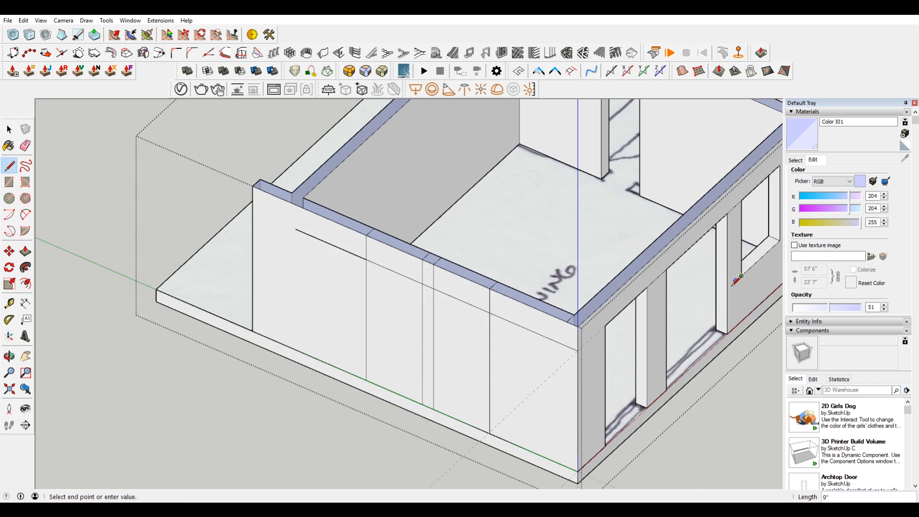
pyautogui.click(565, 430)
pyautogui.click(578, 425)
pyautogui.click(355, 330)
pyautogui.press('space')
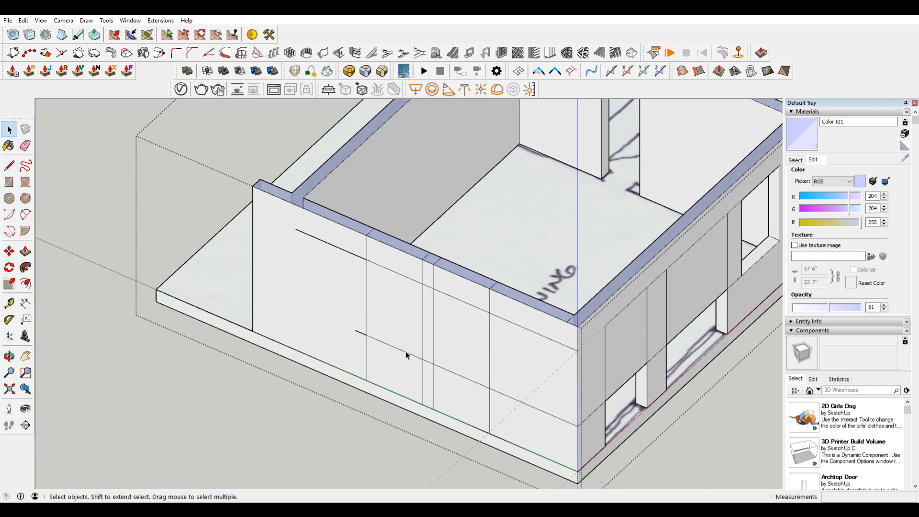
# Step: Erase the overhanging ends of the header and sill lines and the vertical segments above the header line on the side wall
pyautogui.press('e')
pyautogui.moveTo(335, 233); pyautogui.dragTo(359, 345)
pyautogui.moveTo(407, 261)
pyautogui.mouseDown()
pyautogui.moveTo(373, 246)
pyautogui.moveTo(521, 303)
pyautogui.moveTo(502, 285)
pyautogui.mouseUp()
# Step: Erase the projected sill line and the faces it formed across the two full-height openings in the long wall
pyautogui.keyDown('shift'); pyautogui.moveTo(679, 308); pyautogui.dragTo(603, 324, button='middle'); pyautogui.keyUp('shift')
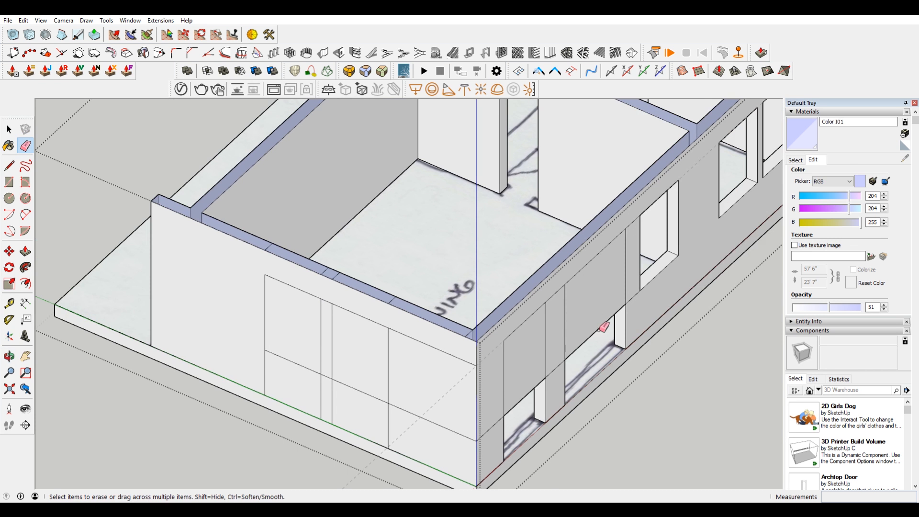
pyautogui.click(538, 388)
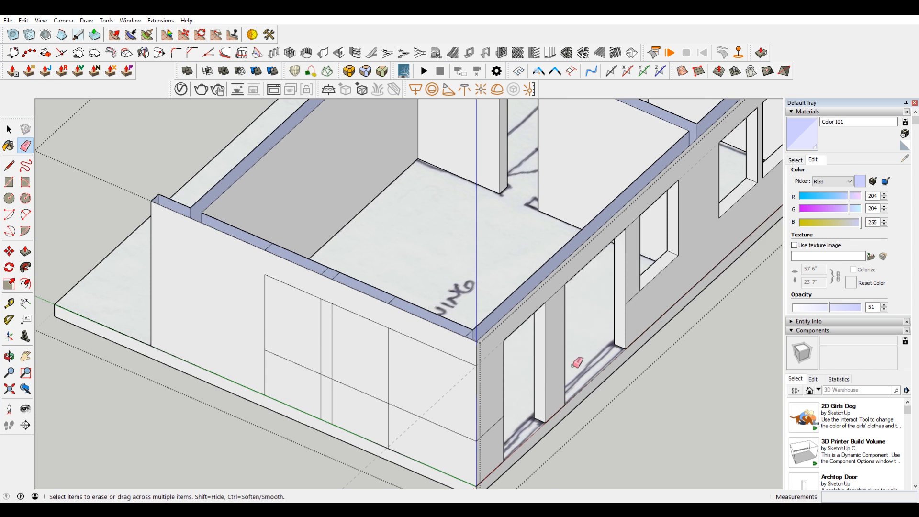
pyautogui.moveTo(641, 294)
pyautogui.mouseDown()
pyautogui.moveTo(636, 205)
pyautogui.moveTo(647, 268)
pyautogui.mouseUp()
# Step: Erase the side wall's vertical marks below the sill and the header and sill segments between its two window outlines
pyautogui.moveTo(429, 441)
pyautogui.mouseDown()
pyautogui.moveTo(421, 337)
pyautogui.moveTo(401, 431)
pyautogui.moveTo(262, 376)
pyautogui.mouseUp()
pyautogui.moveTo(329, 293); pyautogui.dragTo(322, 378)
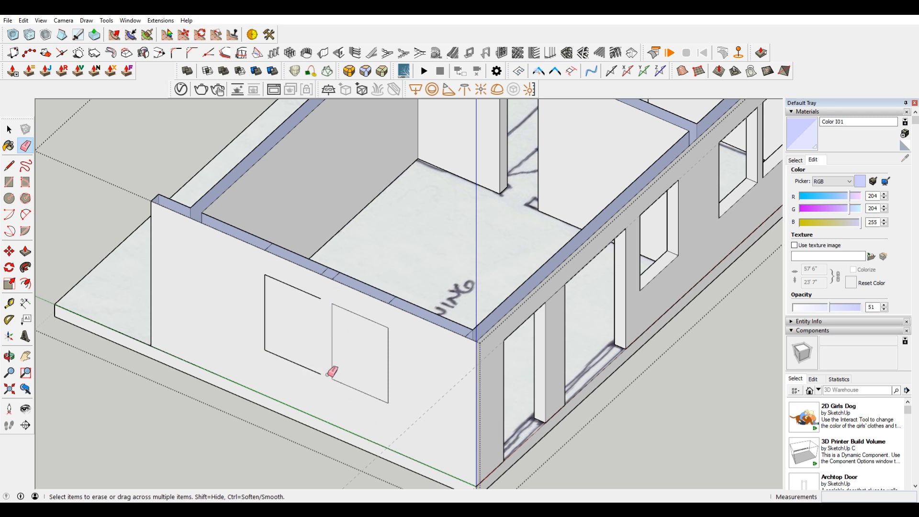
pyautogui.hotkey('ctrl', 'z')
pyautogui.moveTo(327, 299); pyautogui.dragTo(325, 327)
pyautogui.moveTo(327, 374); pyautogui.dragTo(327, 376)
# Step: Erase the window mark lines across the top of the dining side wall
pyautogui.moveTo(260, 245); pyautogui.dragTo(365, 287)
pyautogui.hotkey('ctrl', 'z')
pyautogui.click(473, 335)
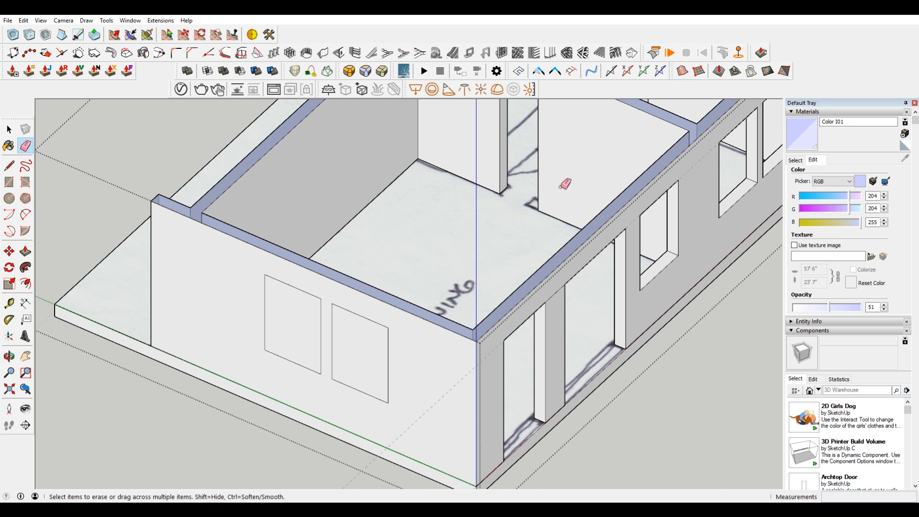
# Step: Push the two window outlines in the dining side wall through its full 7" thickness to cut openings
pyautogui.press('p')
pyautogui.click(353, 365)
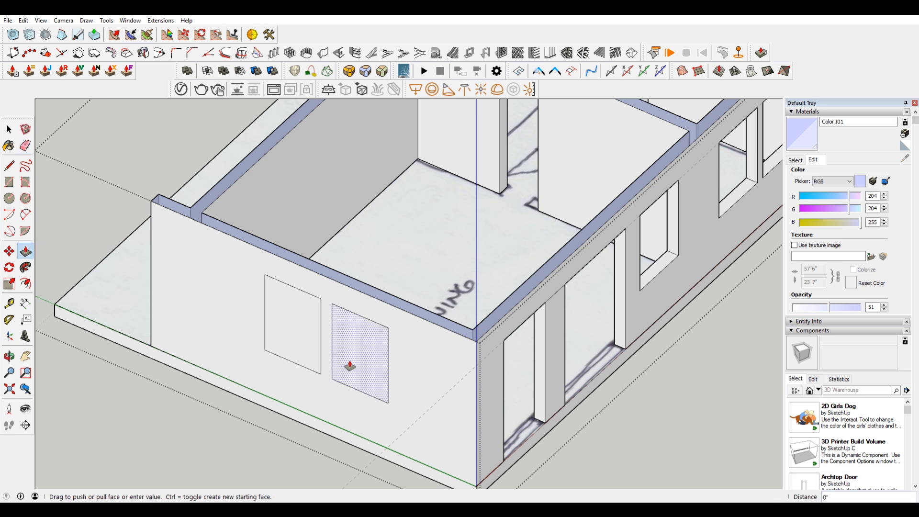
pyautogui.click(473, 335)
pyautogui.doubleClick(291, 338)
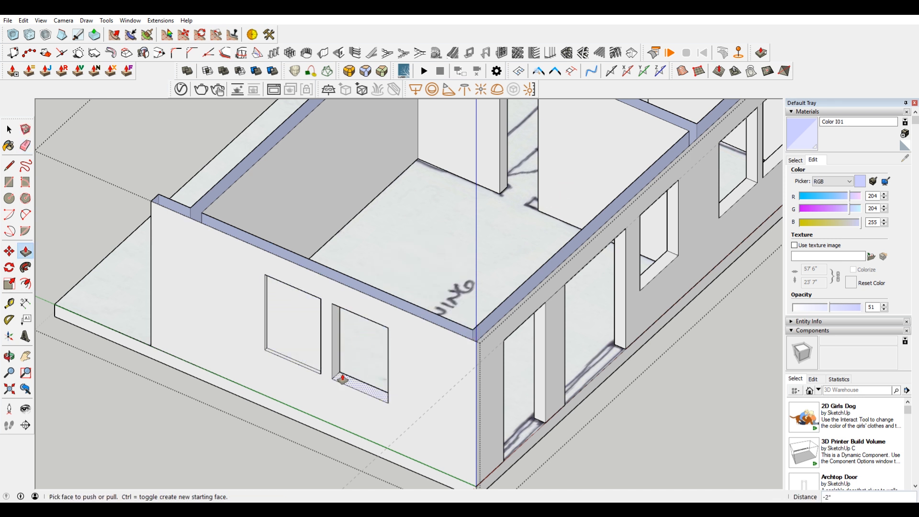
pyautogui.hotkey('ctrl', 'z')
pyautogui.doubleClick(303, 357)
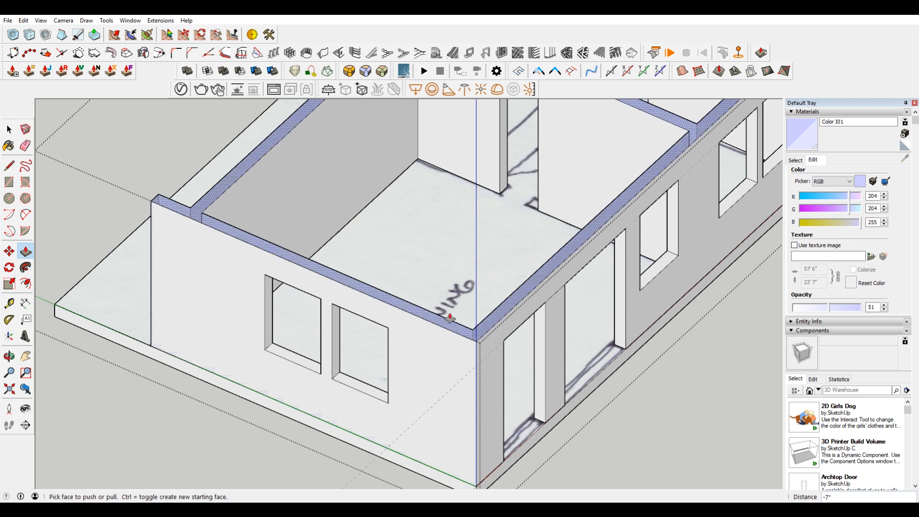
# Step: Sample the default material from the dining side wall and paint it over the coloured wall tops
pyautogui.scroll(-2, 335, 282)
pyautogui.press('b')
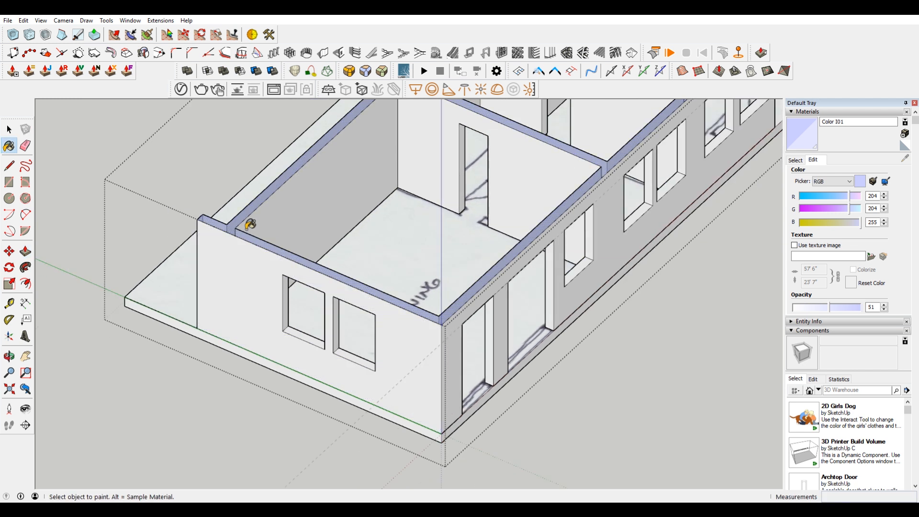
pyautogui.press('ctrl')
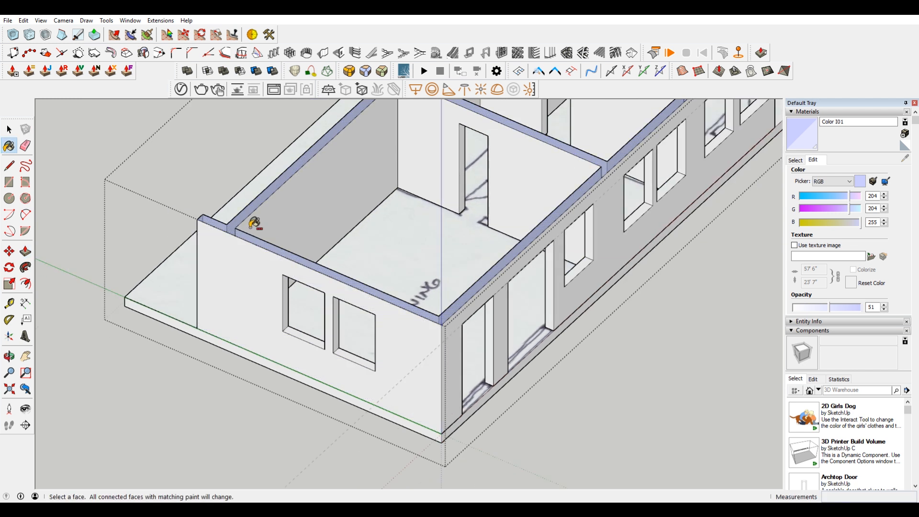
pyautogui.press('alt')
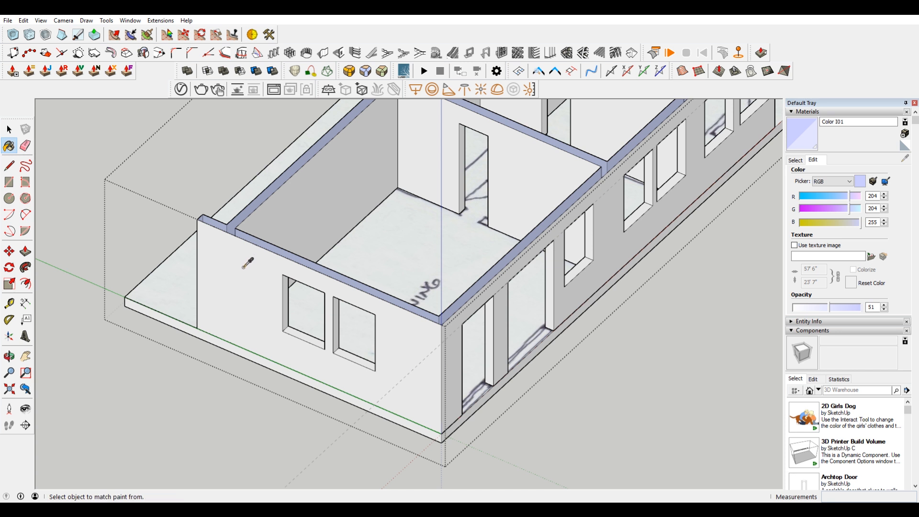
pyautogui.keyDown('alt'); pyautogui.click(247, 263); pyautogui.keyUp('alt')
pyautogui.click(243, 217)
# Step: Cut the floor slab out of the wall group, close the group and paste the slab in place outside it
pyautogui.press('o')
pyautogui.moveTo(591, 305); pyautogui.dragTo(344, 258, button='middle')
pyautogui.scroll(-3, 454, 277)
pyautogui.keyDown('shift'); pyautogui.moveTo(555, 275); pyautogui.dragTo(347, 271, button='middle'); pyautogui.keyUp('shift')
pyautogui.moveTo(574, 261)
pyautogui.mouseDown(button='middle')
pyautogui.moveTo(507, 300)
pyautogui.moveTo(255, 269)
pyautogui.moveTo(537, 371)
pyautogui.moveTo(390, 387)
pyautogui.mouseUp(button='middle')
pyautogui.press('space')
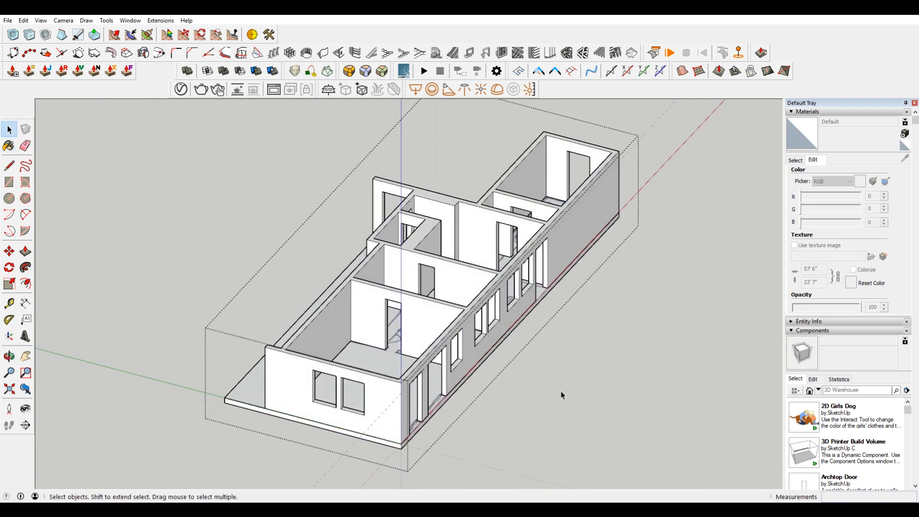
pyautogui.click(248, 391)
pyautogui.click(649, 404)
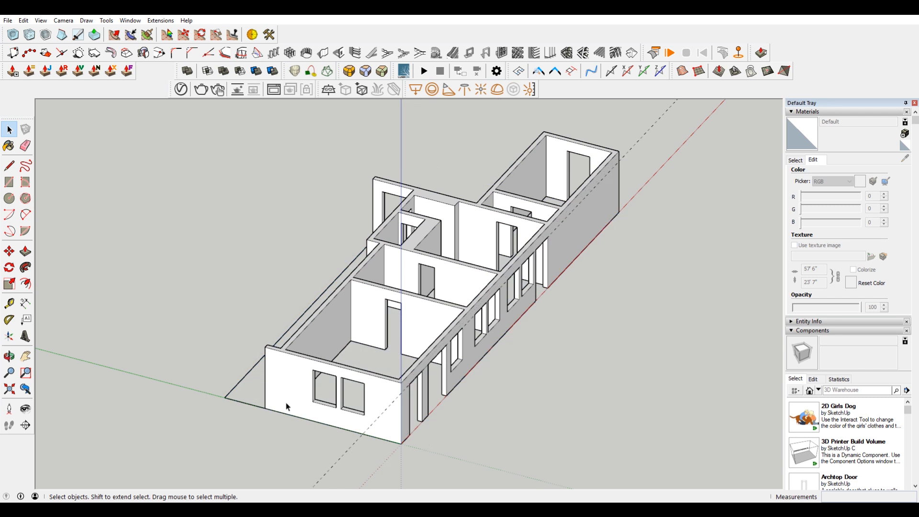
pyautogui.moveTo(253, 398); pyautogui.dragTo(318, 395, button='middle')
pyautogui.click(433, 317)
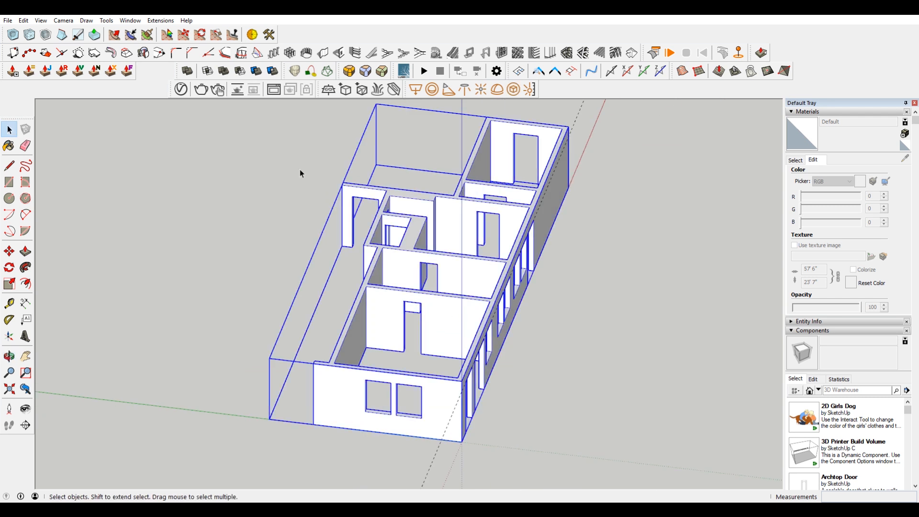
pyautogui.click(23, 20)
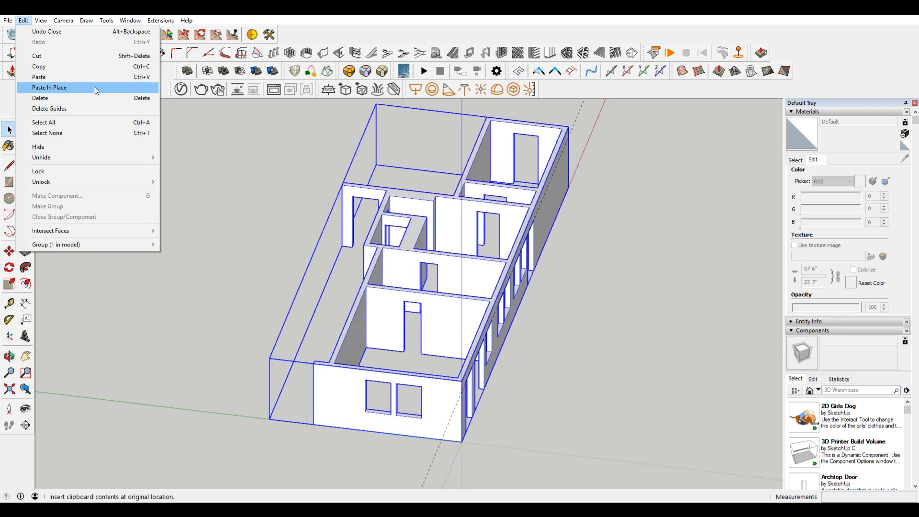
pyautogui.click(94, 86)
# Step: Open the wall group and erase the leftover floor outline edges around the open strip beside the dining room
pyautogui.click(334, 232)
pyautogui.doubleClick(358, 389)
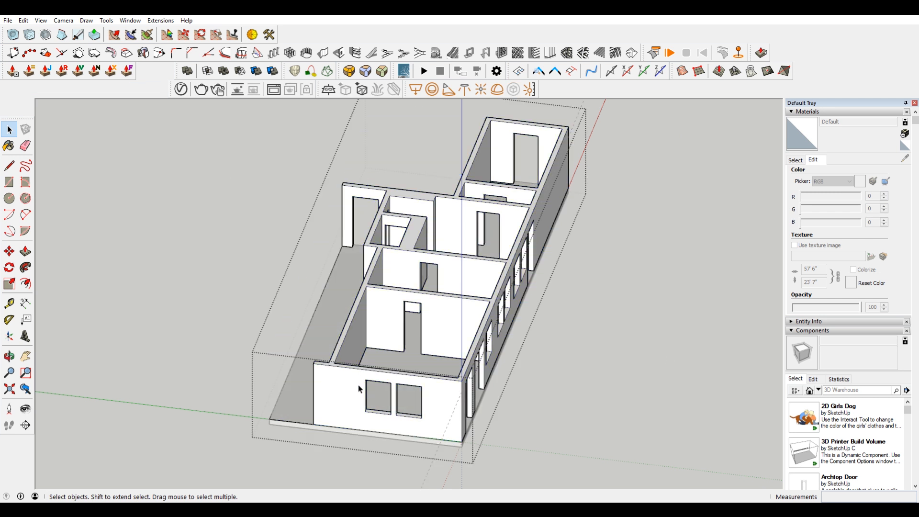
pyautogui.press('e')
pyautogui.moveTo(290, 418)
pyautogui.mouseDown(button='middle')
pyautogui.moveTo(607, 326)
pyautogui.moveTo(492, 369)
pyautogui.moveTo(544, 304)
pyautogui.mouseUp(button='middle')
pyautogui.press('space')
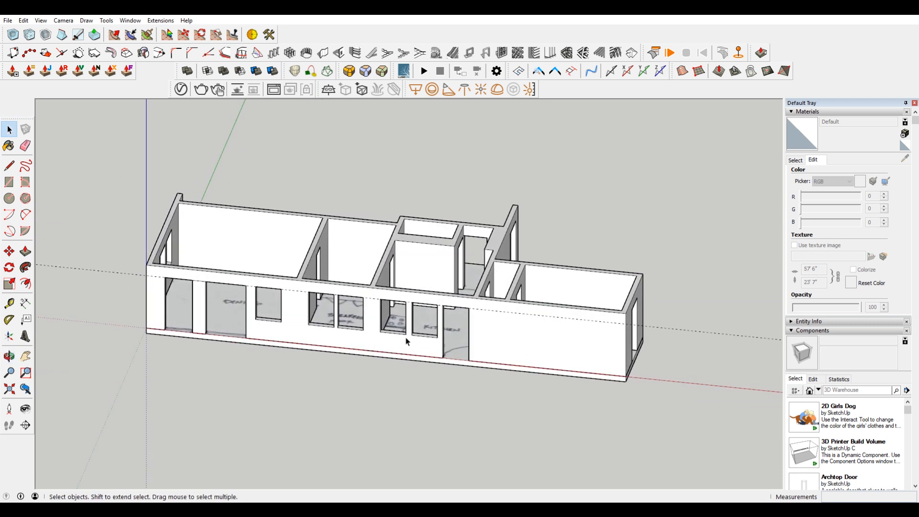
# Step: Inspect the model from all sides and measure along the top of the partition wall between breakfast nook and kitchen
pyautogui.moveTo(617, 344); pyautogui.dragTo(279, 410, button='middle')
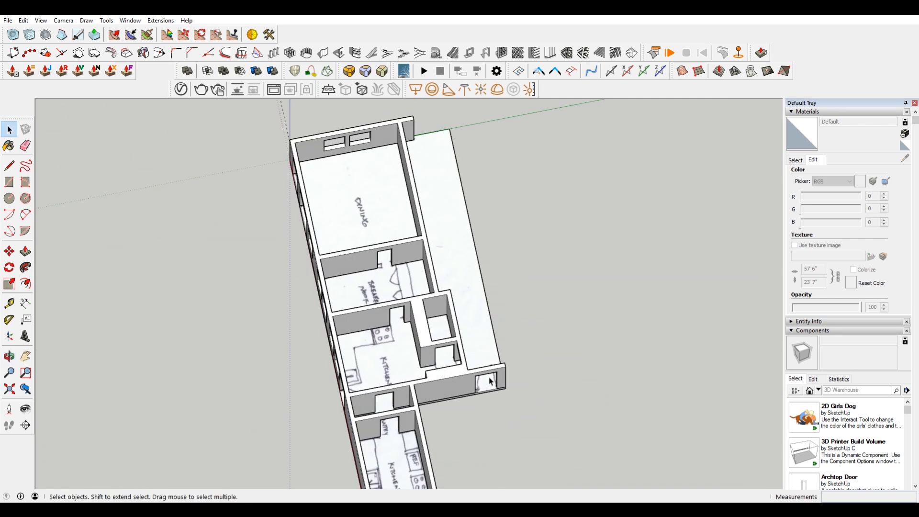
pyautogui.moveTo(327, 320); pyautogui.dragTo(440, 330, button='middle')
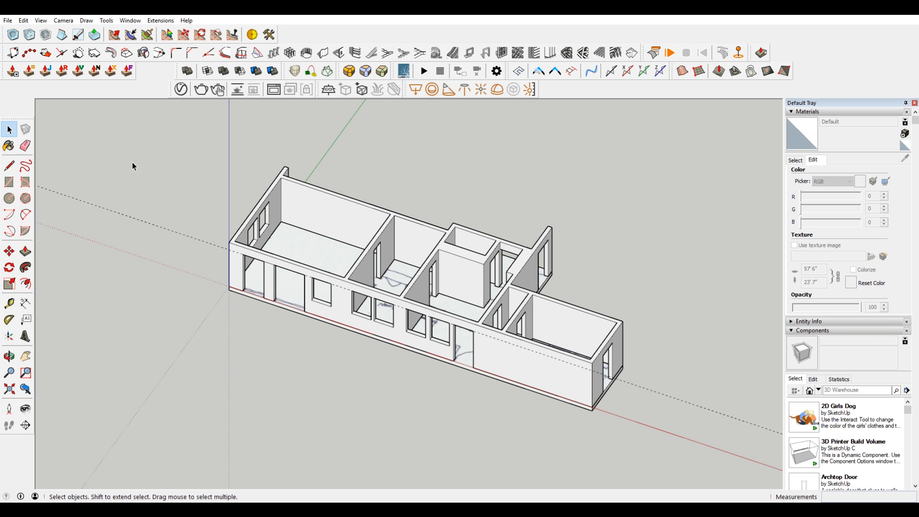
pyautogui.scroll(3, 499, 249)
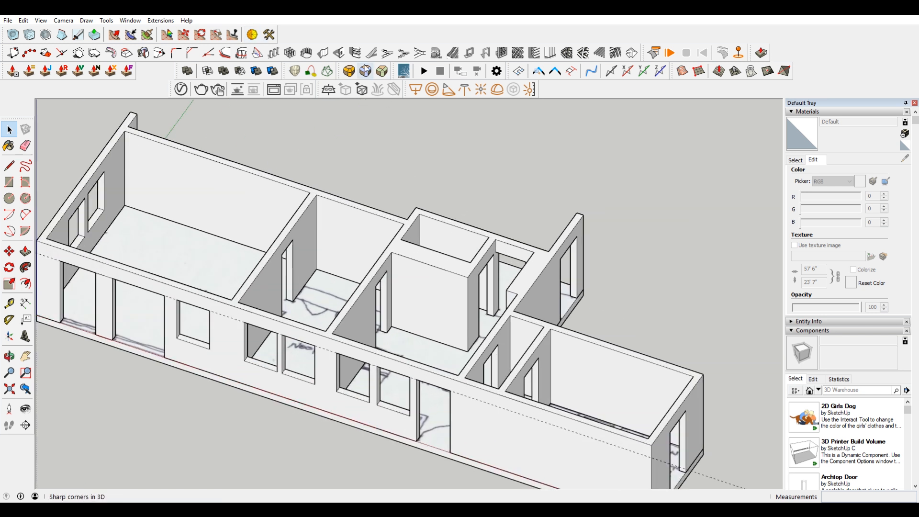
pyautogui.click(9, 303)
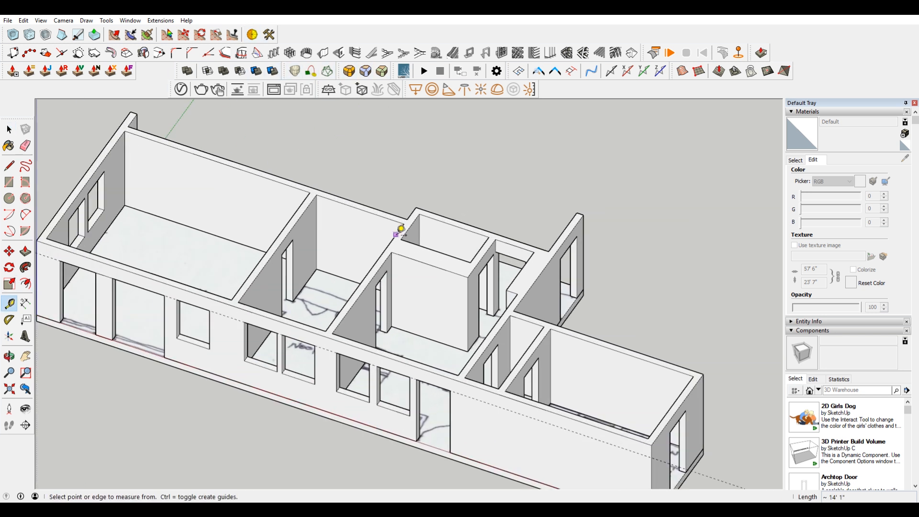
pyautogui.scroll(2, 397, 248)
pyautogui.click(390, 254)
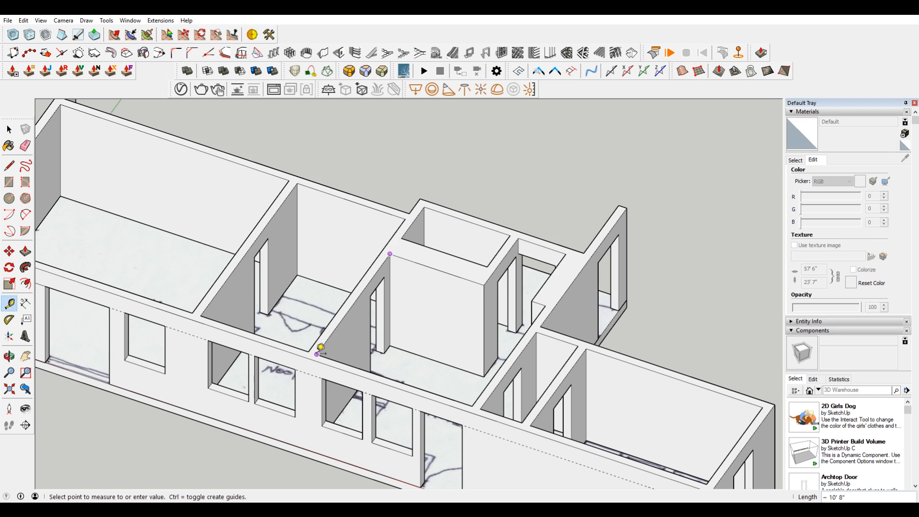
pyautogui.scroll(-4, 320, 348)
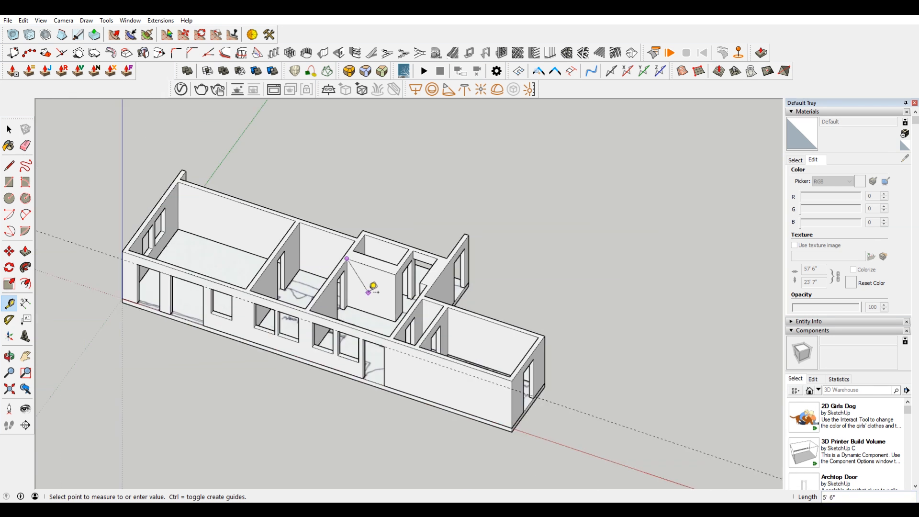
pyautogui.press('Escape')
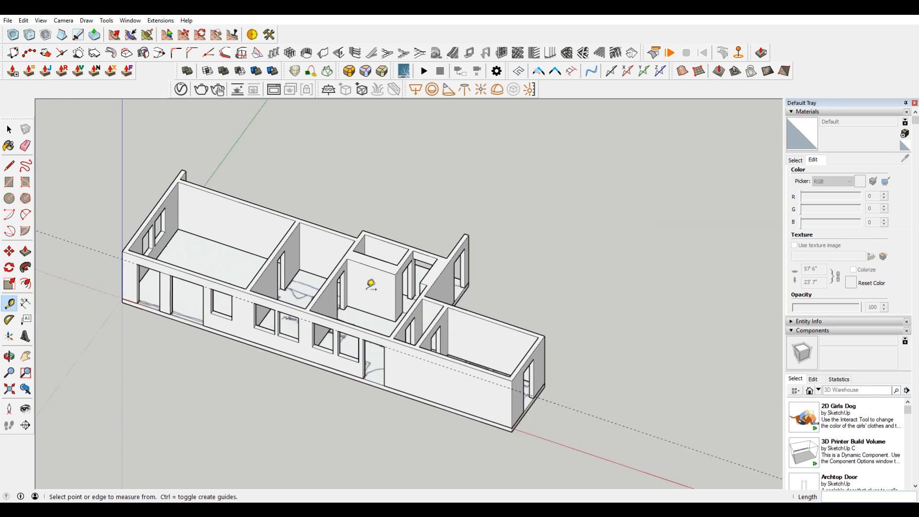